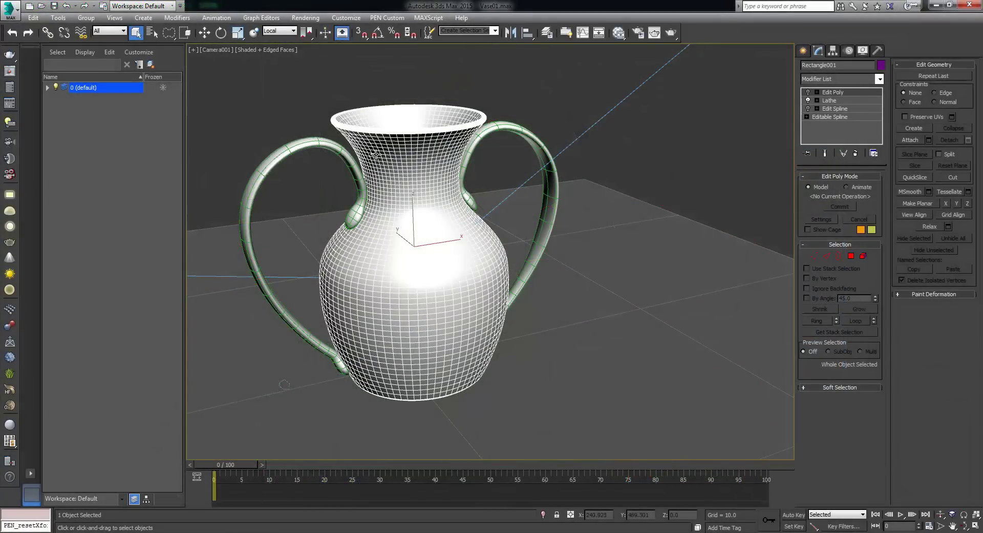
- Inspect the modifier stacks of the vase body and its handles
left_click(321, 137)
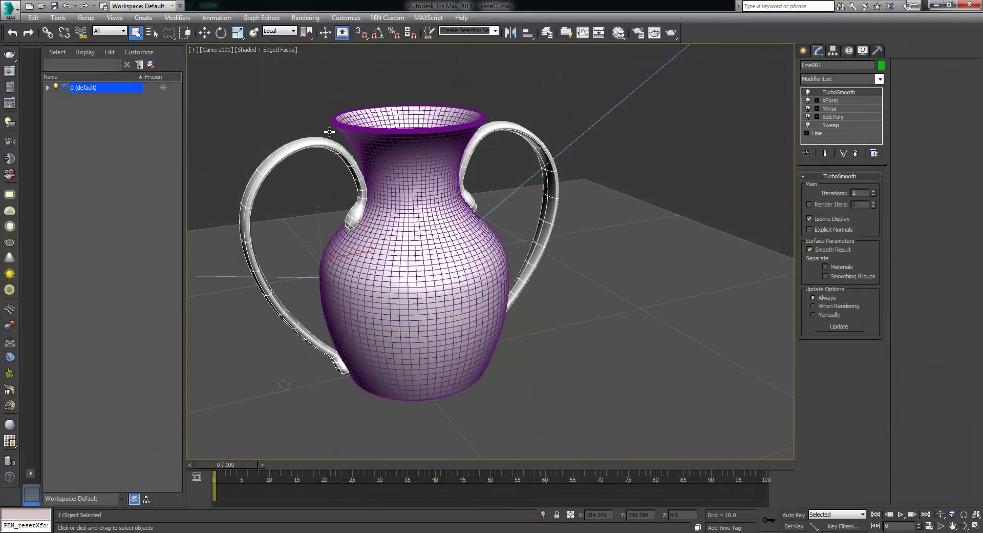
left_click(328, 92)
left_click(410, 115)
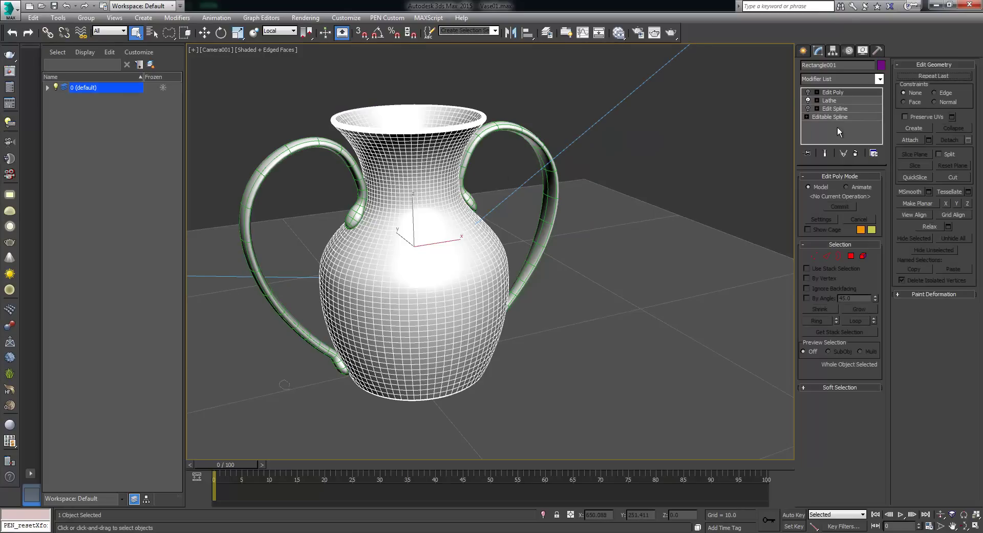
left_click(809, 107)
left_click(810, 108)
left_click(297, 132)
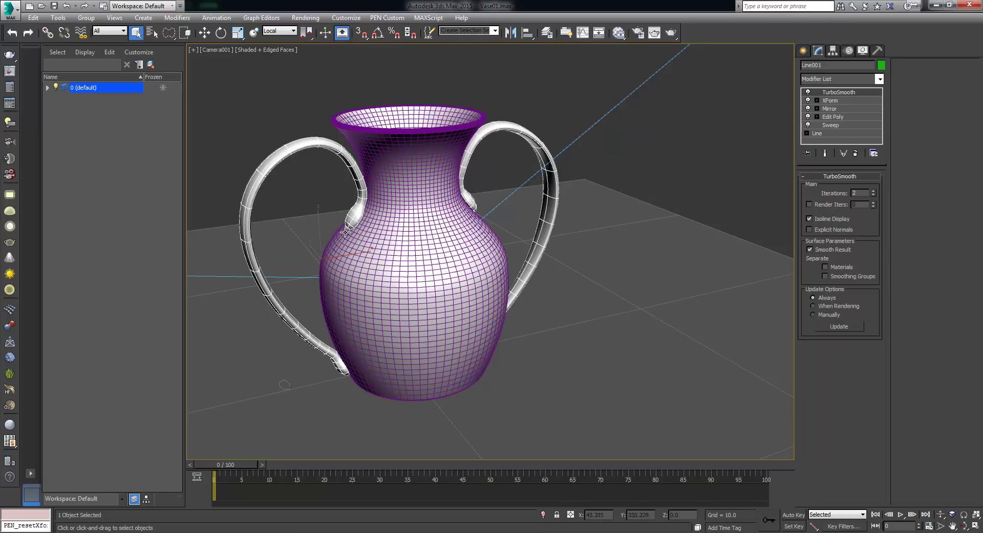
- Hide the ground plane beneath the vase
left_click(228, 245)
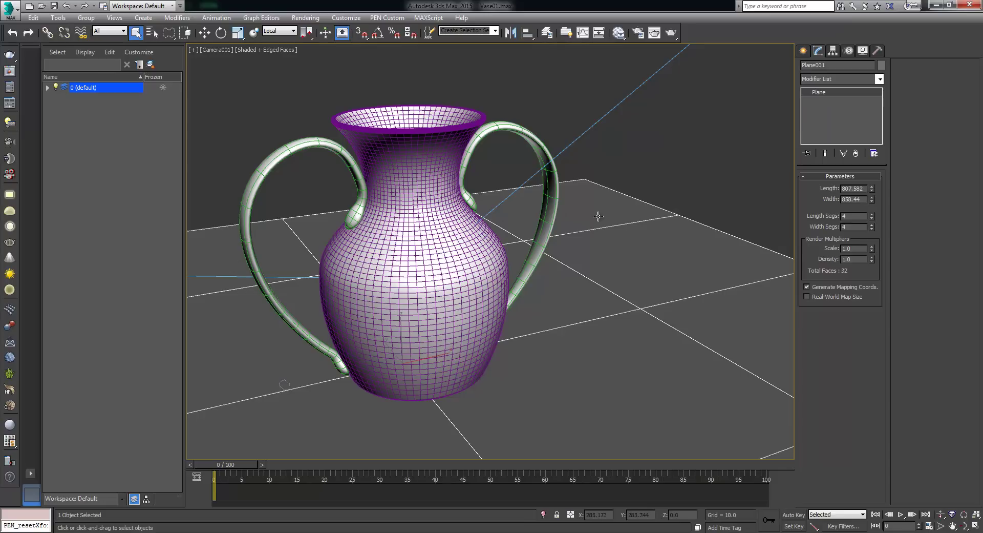
right_click(645, 238)
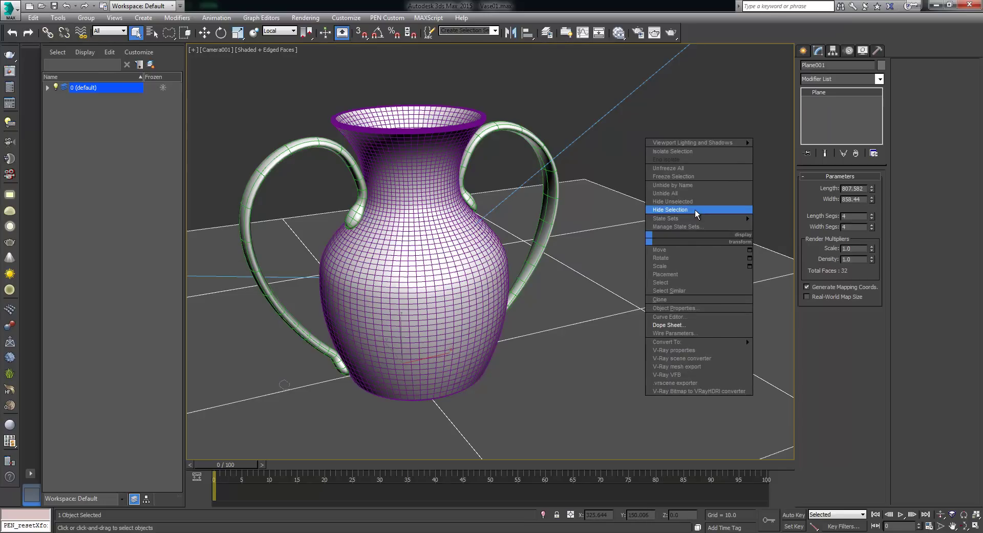
left_click(696, 209)
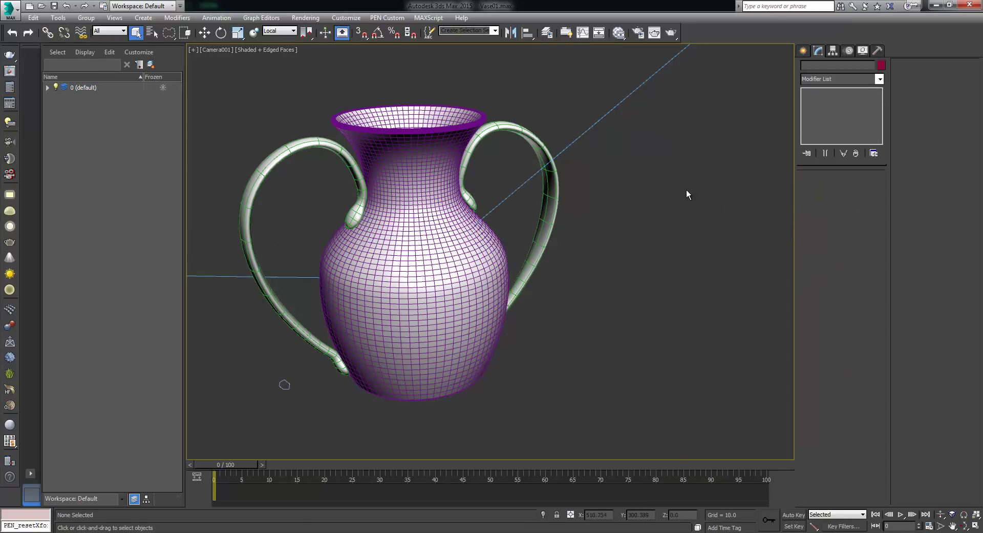
- Lower the Final Gather precision preset to Draft in the render setup and test-render the camera view
key("F10")
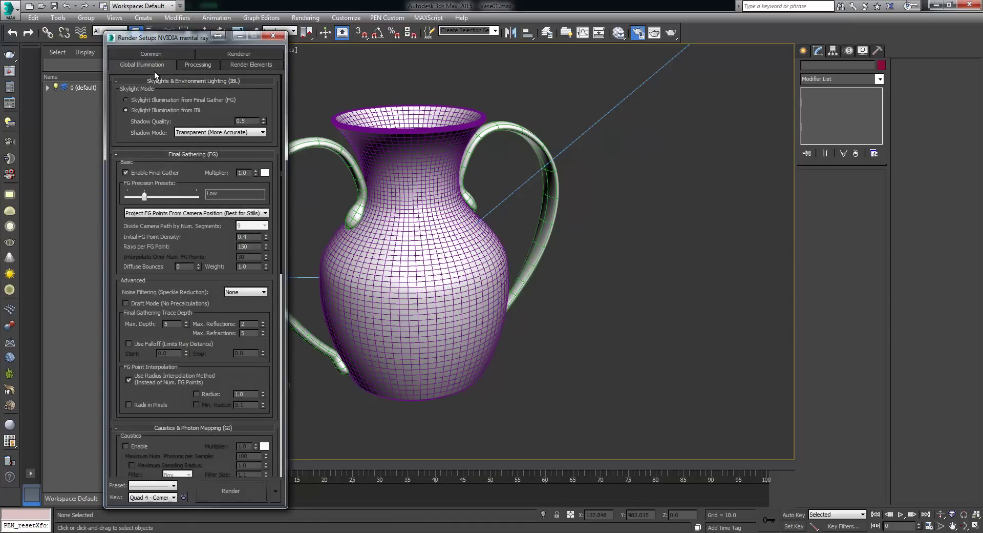
left_click_drag(118, 380, 116, 248)
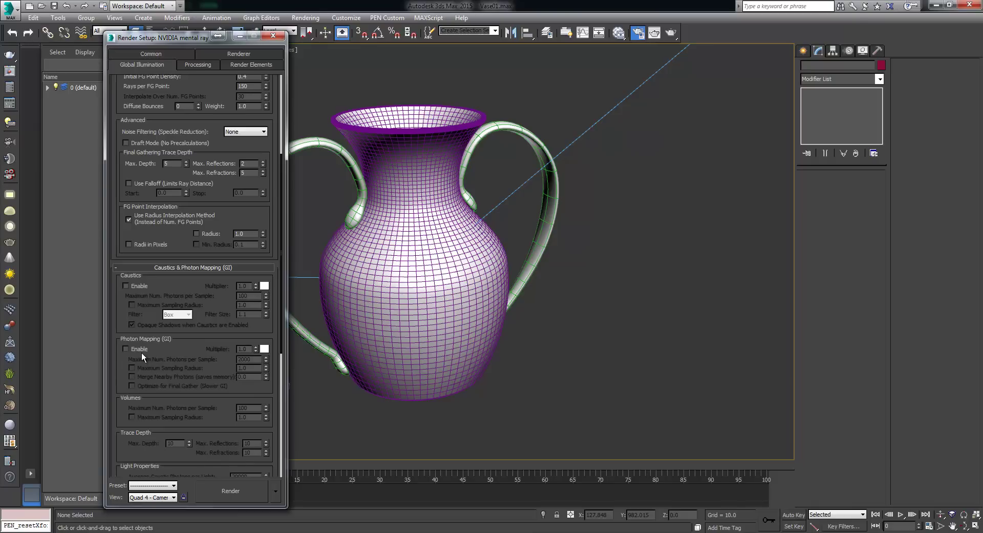
left_click_drag(118, 207, 112, 333)
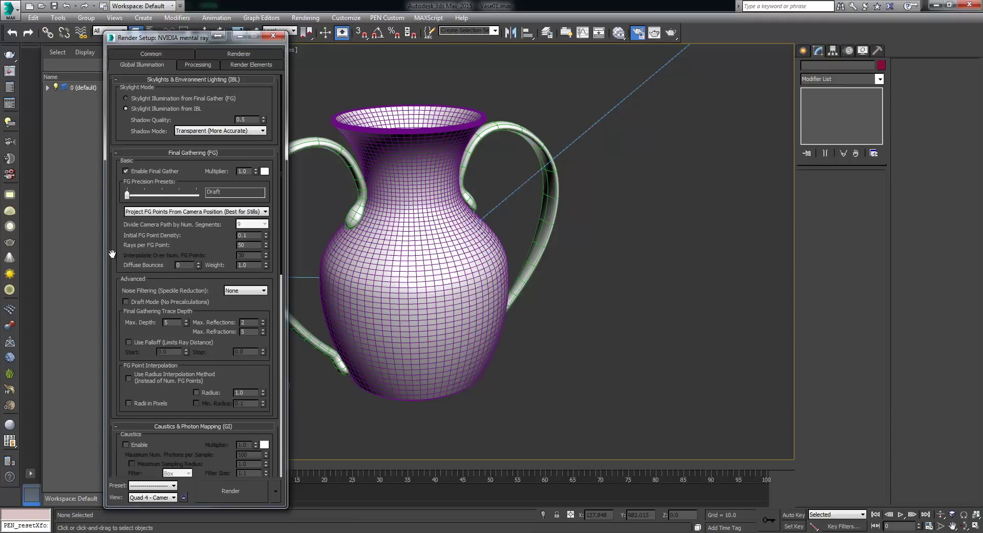
left_click(272, 37)
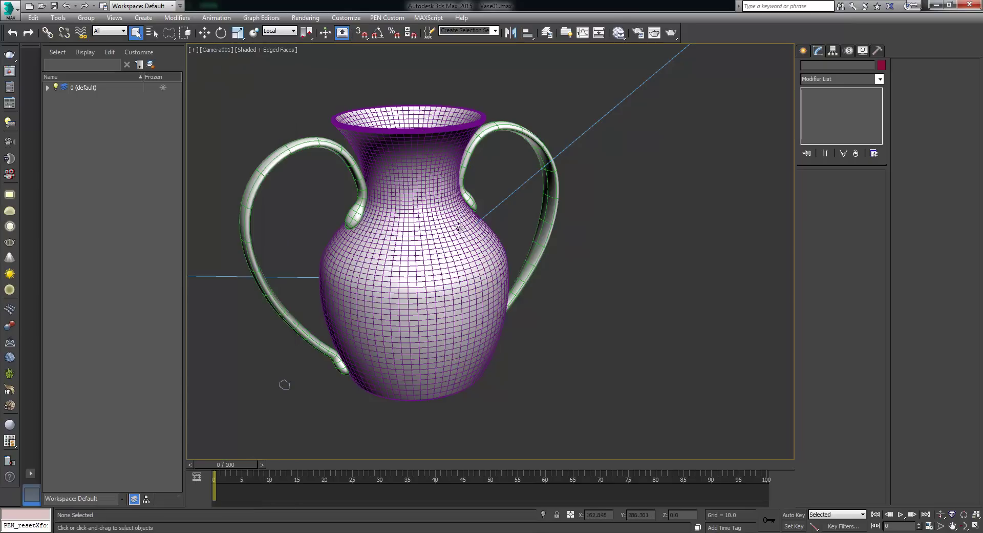
key("shift+q")
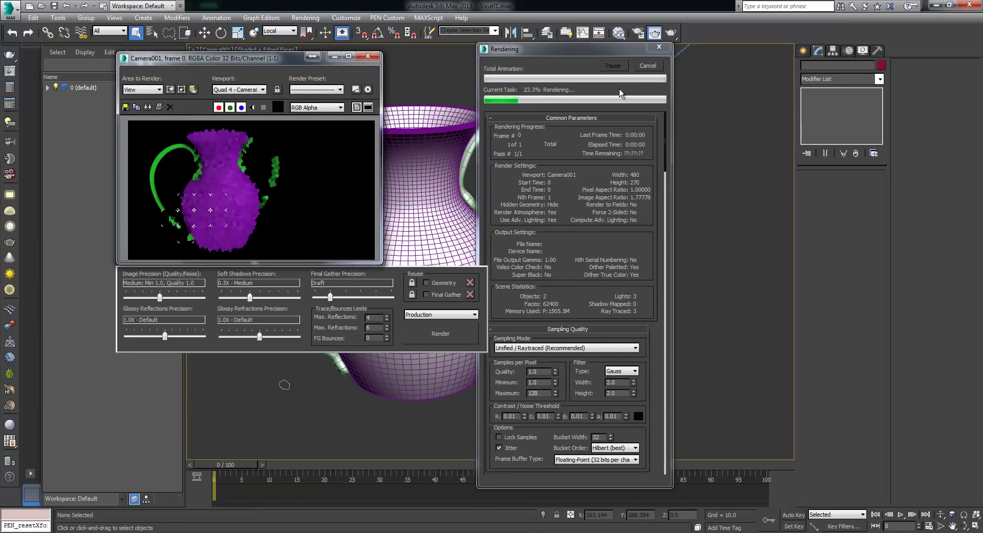
- Open the Slate Material Editor and select the vase body and handles together in the viewport
key("m")
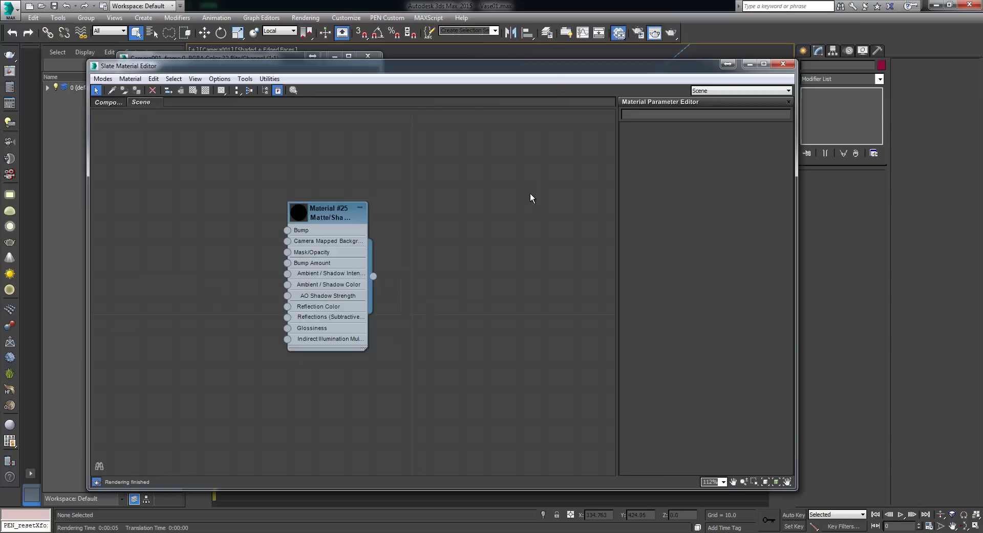
left_click_drag(555, 66, 541, 266)
left_click_drag(500, 126, 451, 146)
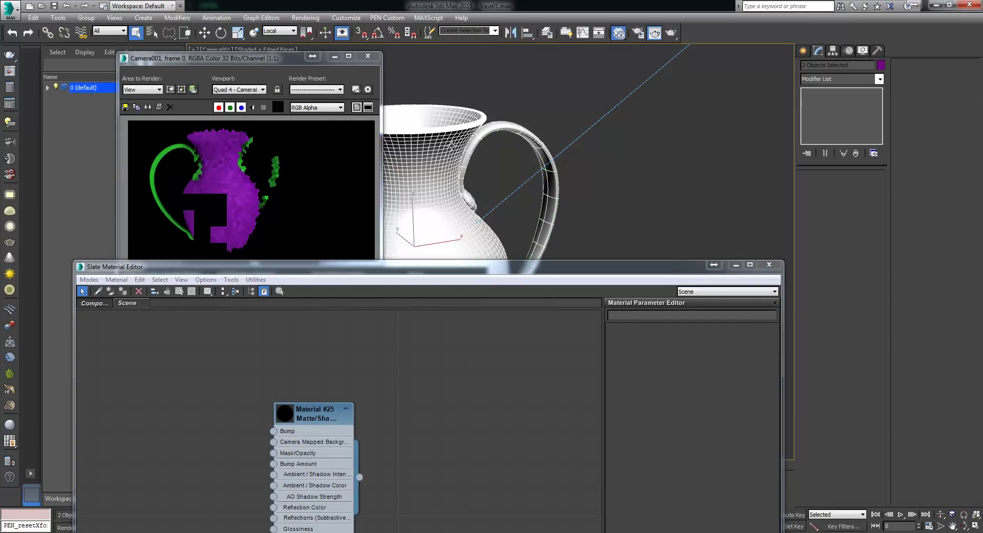
left_click_drag(482, 266, 505, 49)
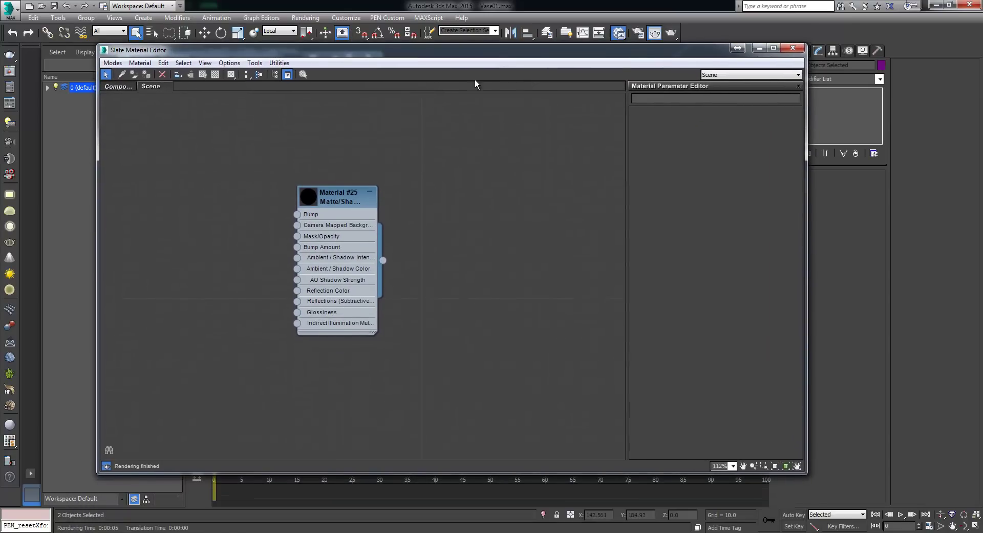
- Create a new empty view in the Slate Material Editor, keeping the suggested name
right_click(223, 93)
left_click(253, 101)
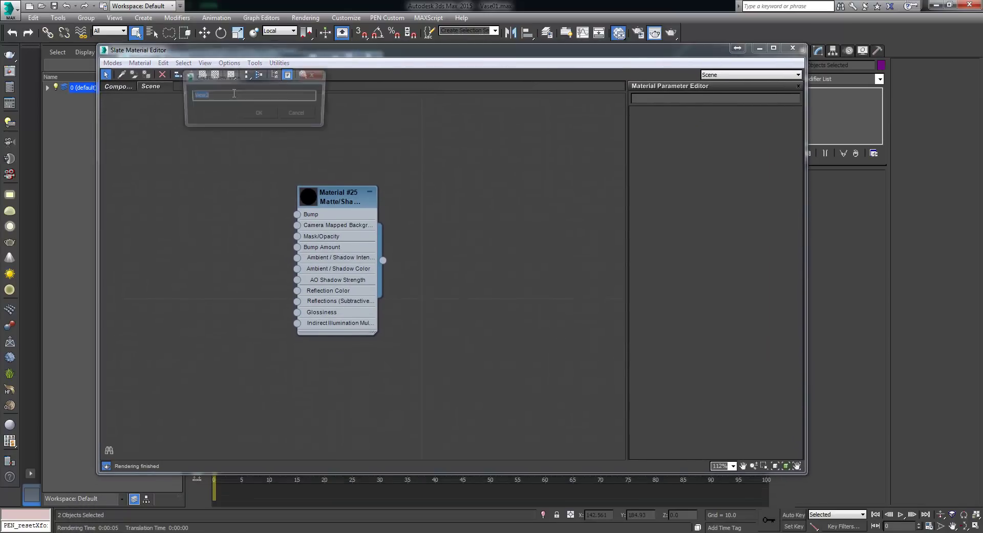
left_click(259, 114)
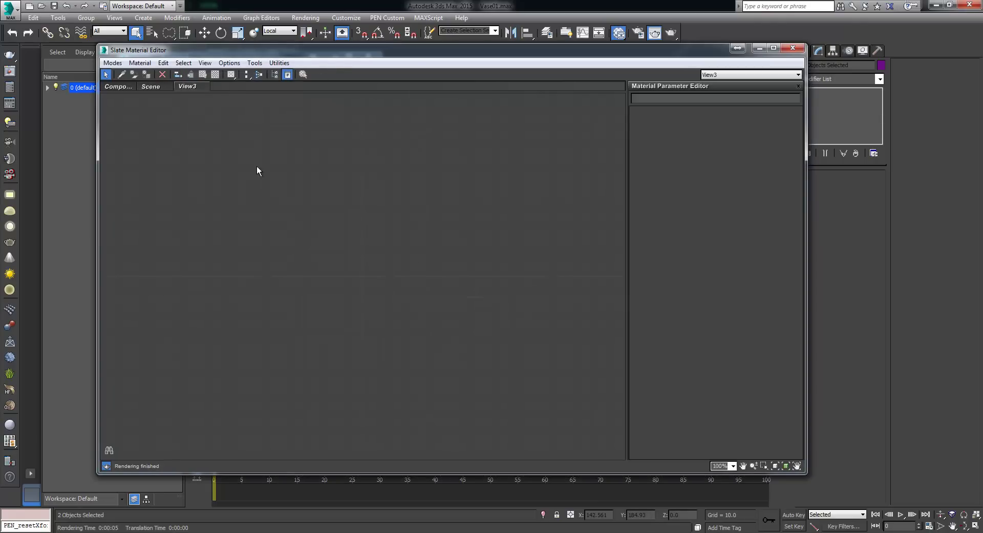
- Add a mental ray Arch & Design material to the new view and assign it to the selected vase and handles
right_click(373, 226)
mouse_move(393, 231)
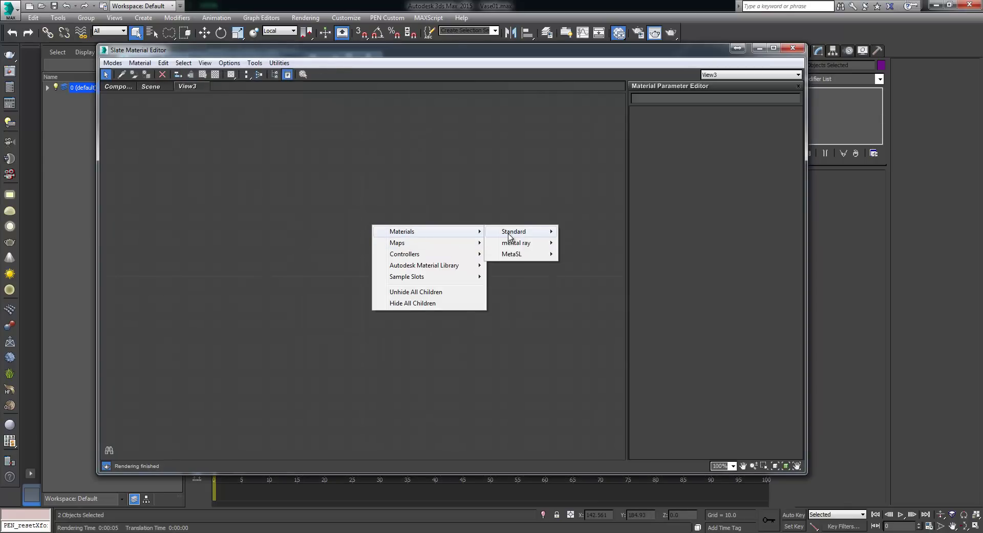
mouse_move(515, 242)
left_click(589, 241)
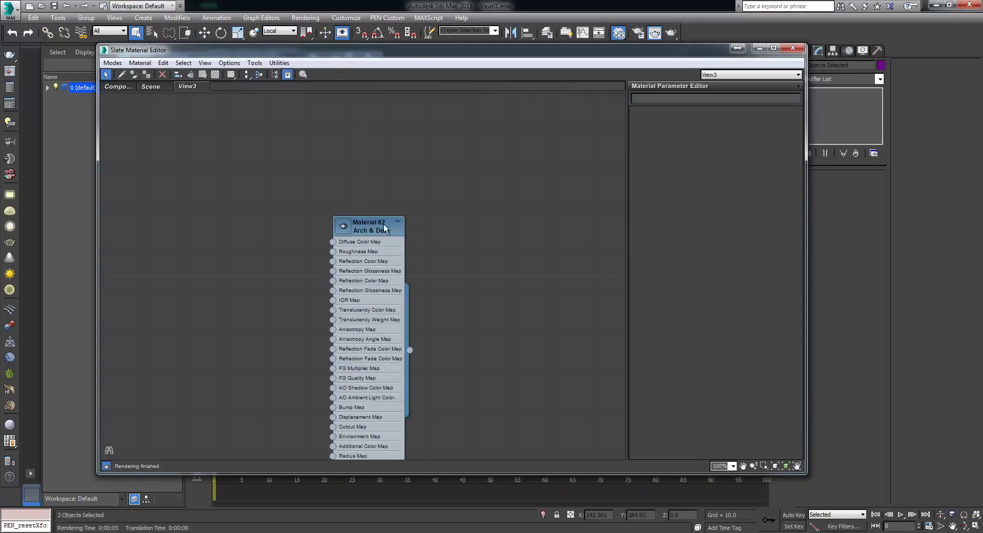
left_click(543, 157)
right_click(536, 157)
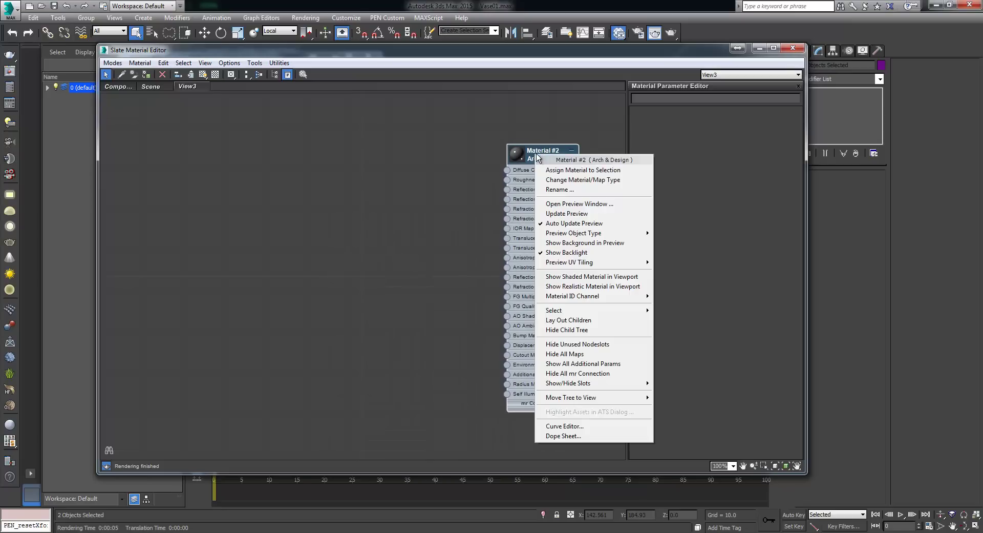
left_click(567, 172)
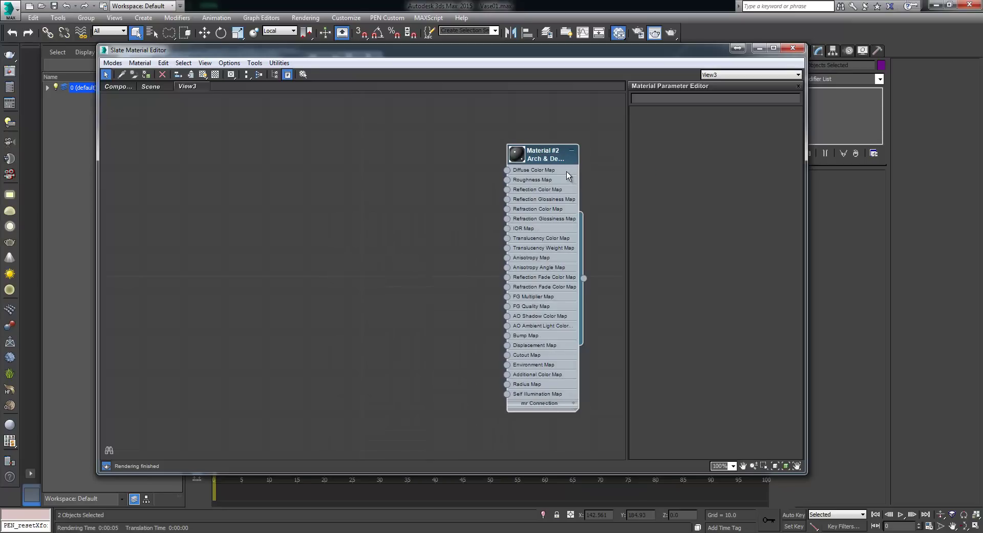
- Test-render the vase with the Arch & Design material and dismiss the render windows
key("shift+q")
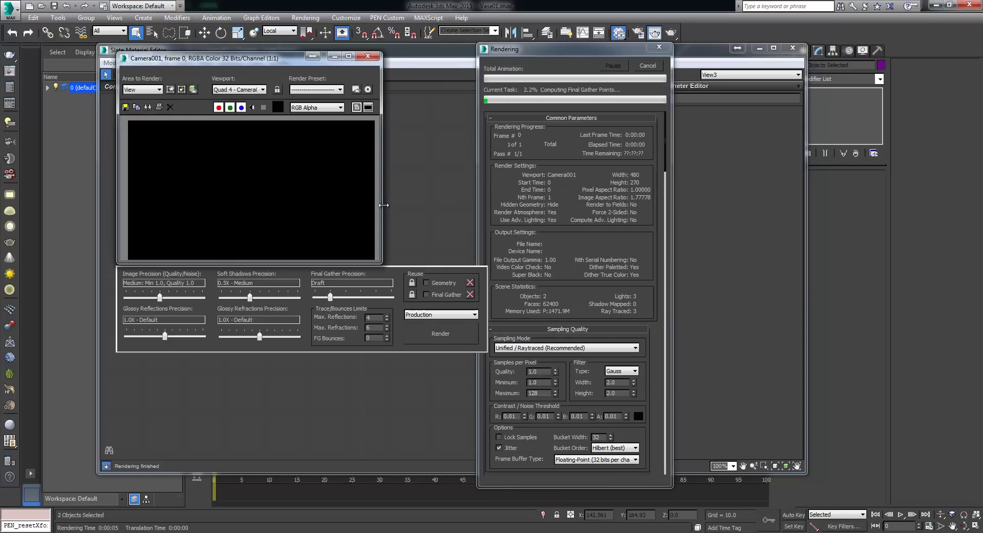
left_click(645, 66)
left_click(367, 56)
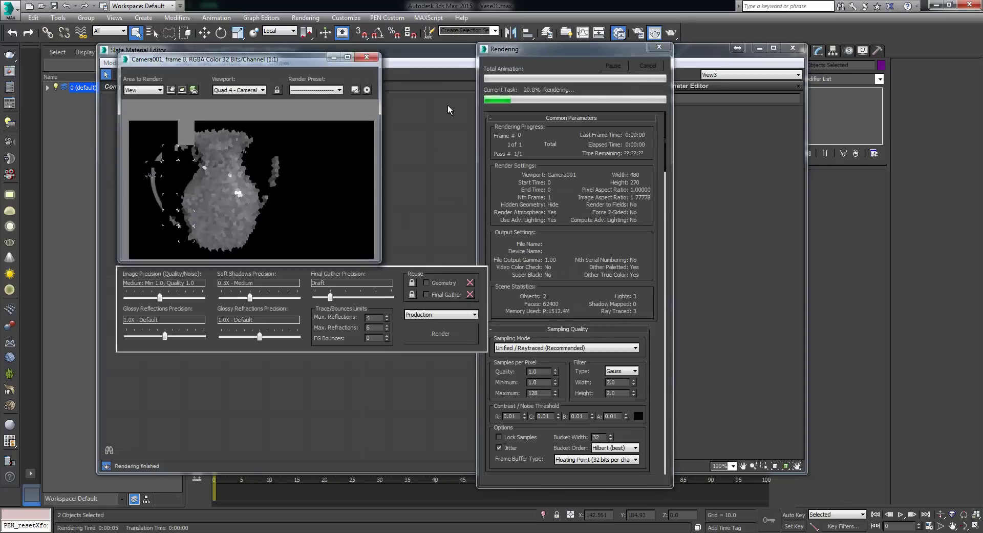
left_click_drag(538, 156, 548, 157)
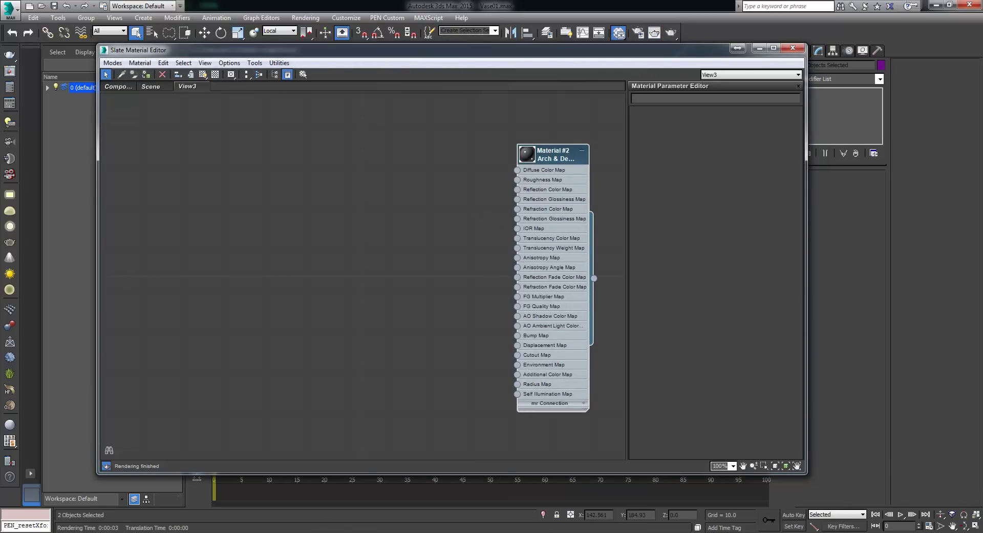
- Switch to FastStone Image Viewer and preview the crackle and metal texture images in the Assignments folder
left_click(348, 532)
double_click(527, 250)
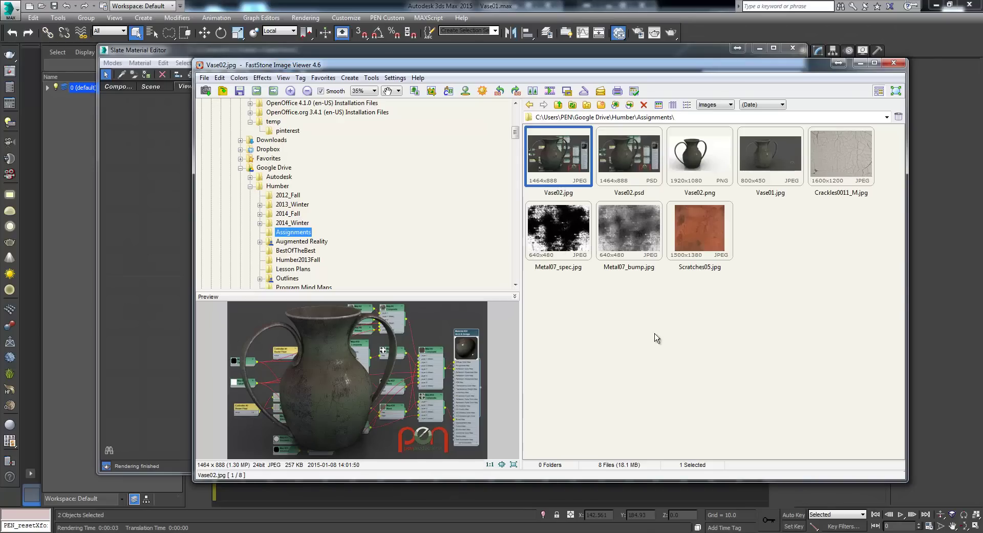
left_click(828, 169)
key("Down")
key("Left")
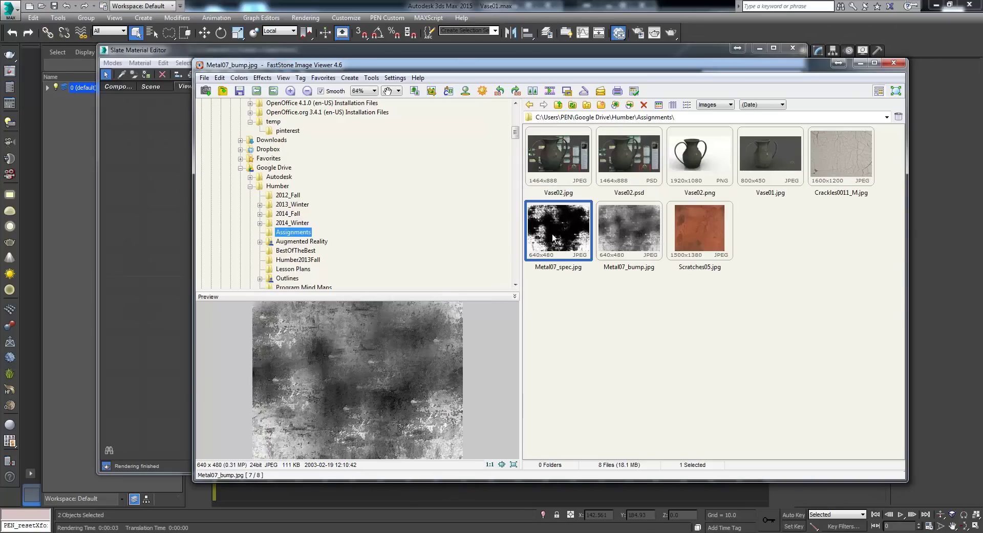
key("Left")
- Bring Crackles0011_M.jpg, Metal07_spec.jpg, Metal07_bump.jpg and Scratches05.jpg into the material view as bitmap nodes
left_click_drag(825, 158, 136, 228)
left_click_drag(542, 242, 149, 296)
left_click_drag(629, 231, 161, 331)
left_click_drag(687, 236, 161, 373)
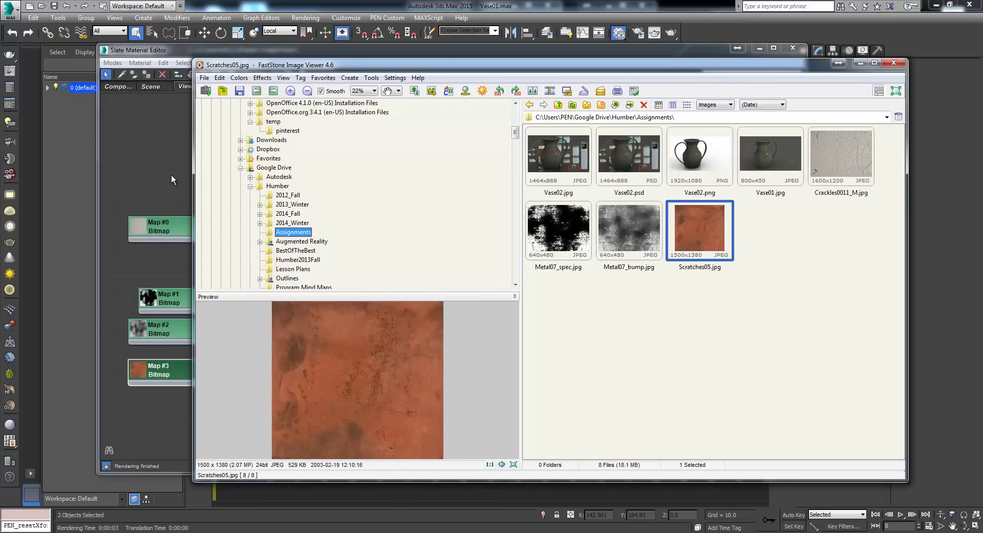
- Return to the Slate Material Editor and line up the crackle and Metal07_spec bitmap nodes in one column
left_click(177, 233)
left_click_drag(177, 232, 177, 263)
left_click_drag(175, 305, 165, 294)
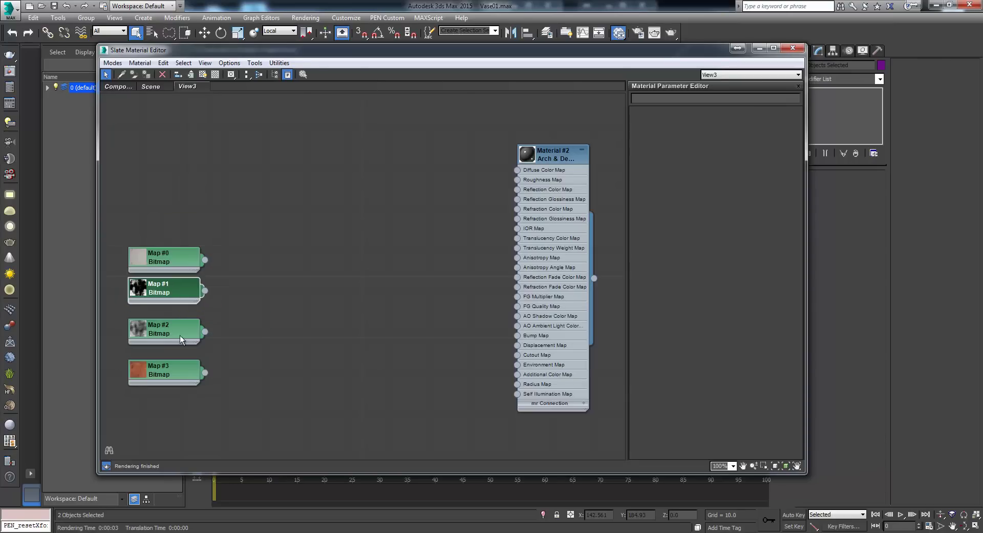
- Move the Metal07_bump bitmap node nearer the material, check its enlarged preview, and connect it to the Diffuse Color Map
left_click_drag(180, 335, 352, 162)
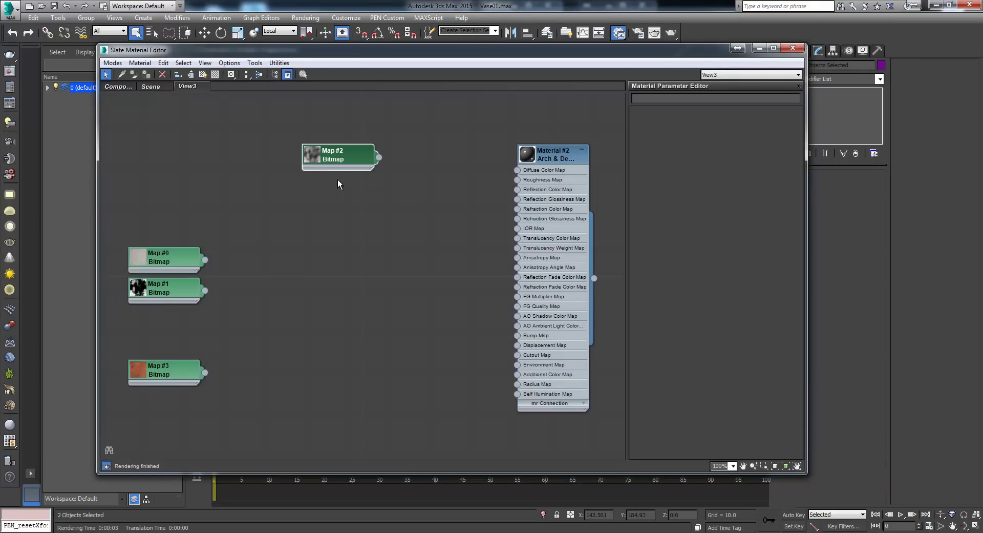
double_click(315, 153)
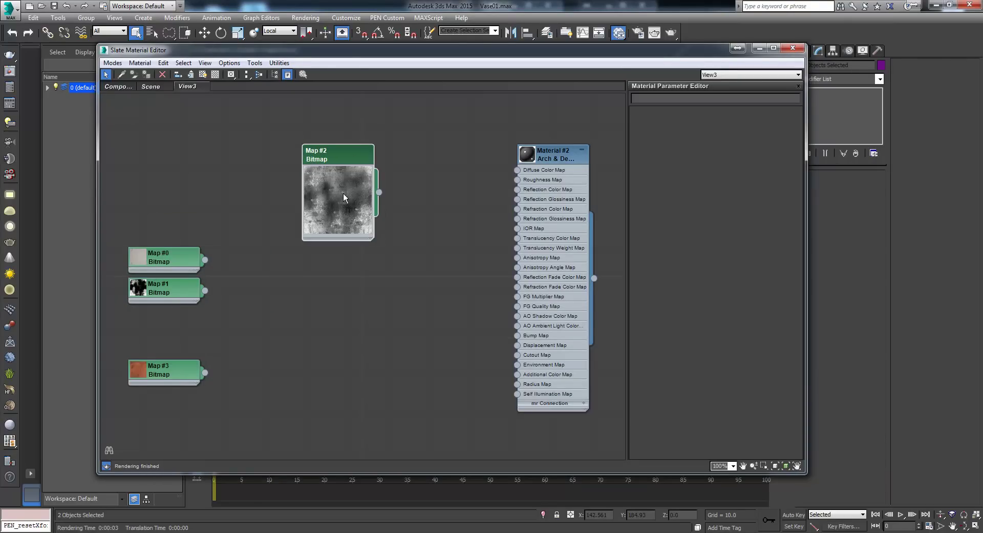
double_click(335, 186)
left_click_drag(347, 163, 517, 170)
- Test-render the vase with the bitmap as diffuse map, cancel the render partway and close the open windows
key("shift+q")
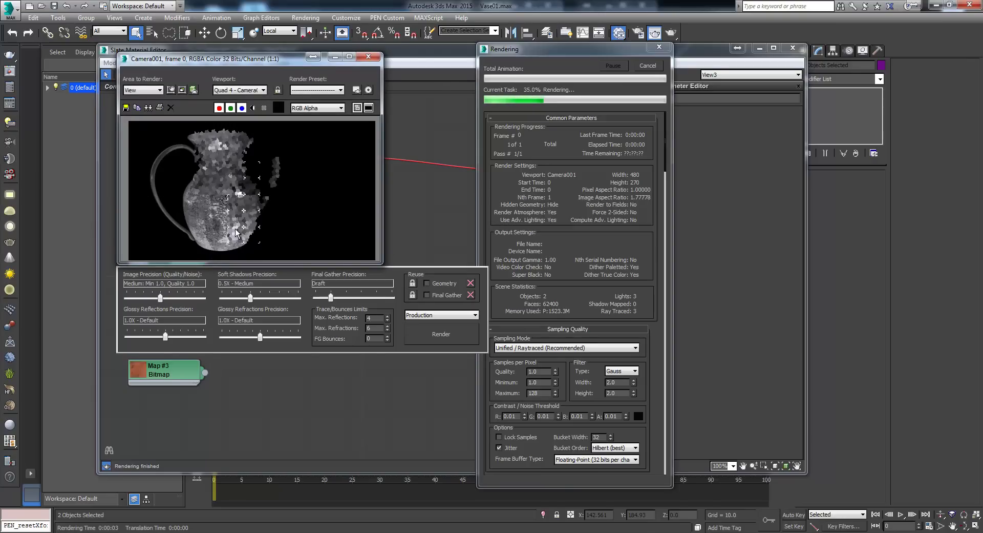
left_click(649, 67)
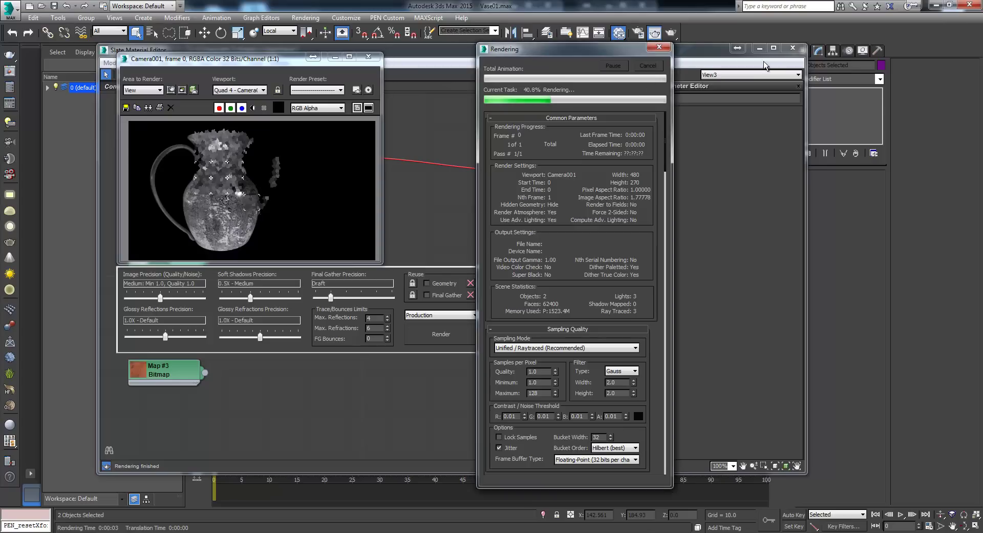
left_click(763, 65)
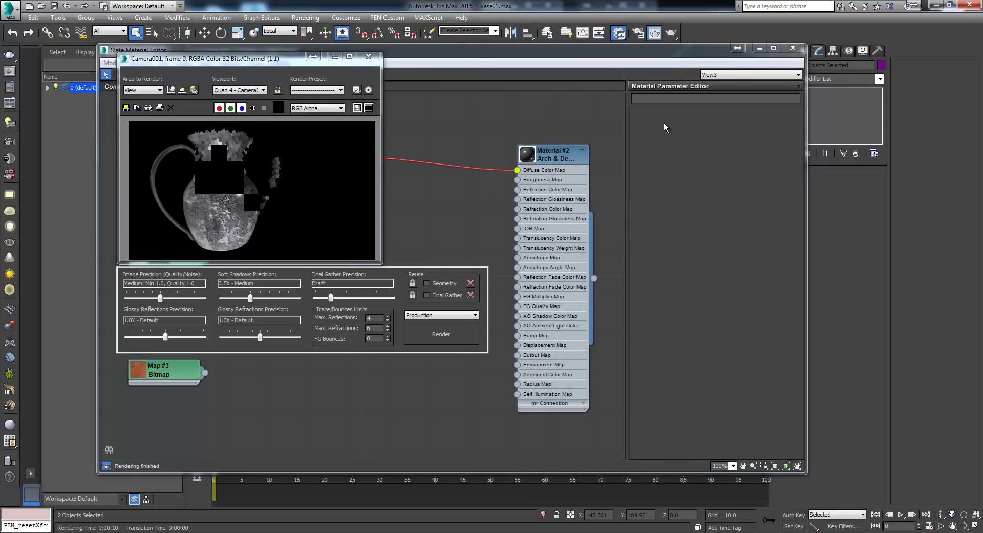
key("m")
left_click(368, 57)
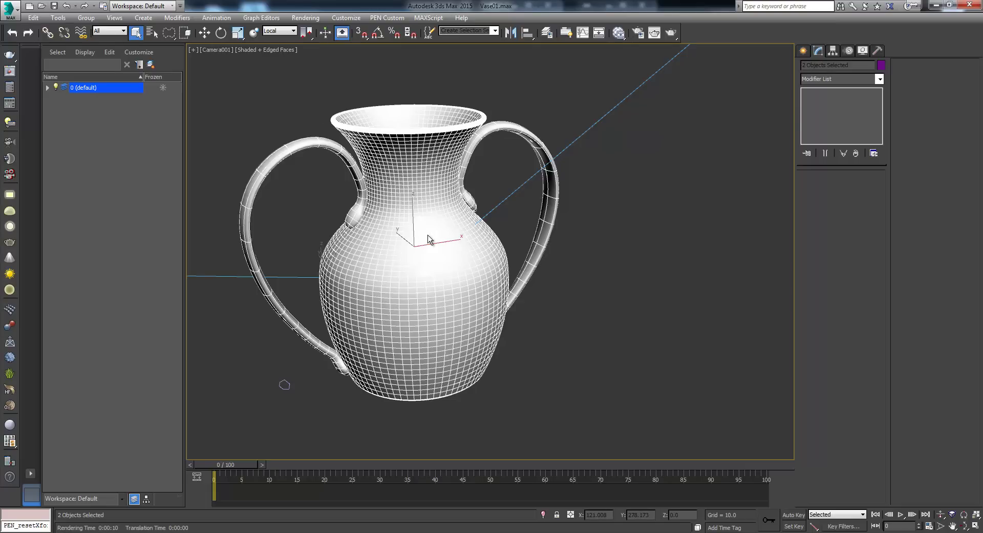
- Add a UVW Map modifier to the selected vase and handles
type("xuvw")
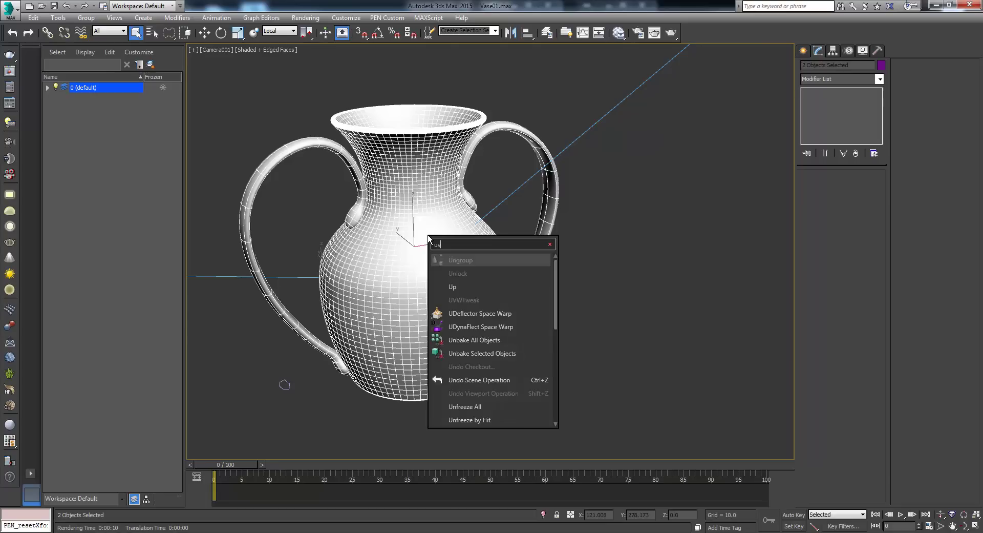
key("Down")
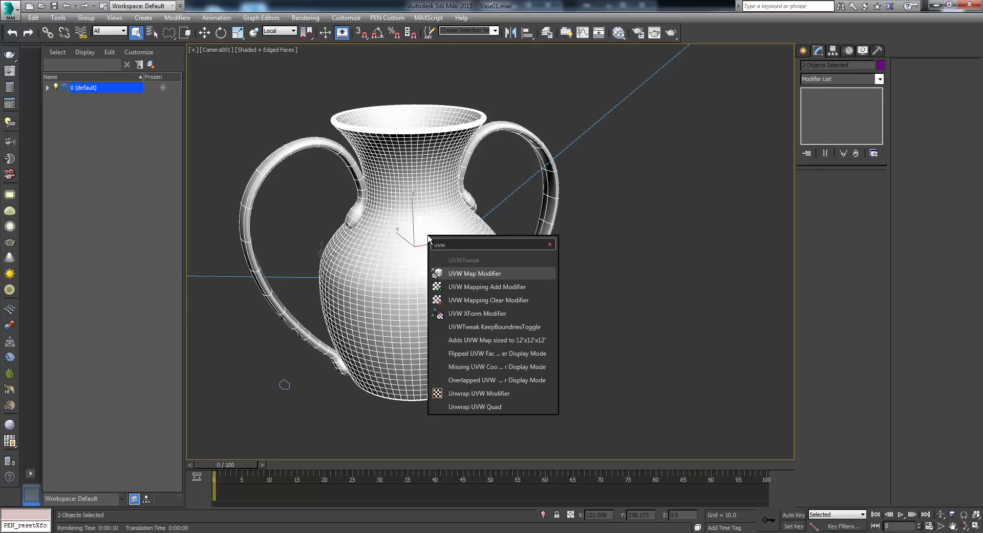
key("Return")
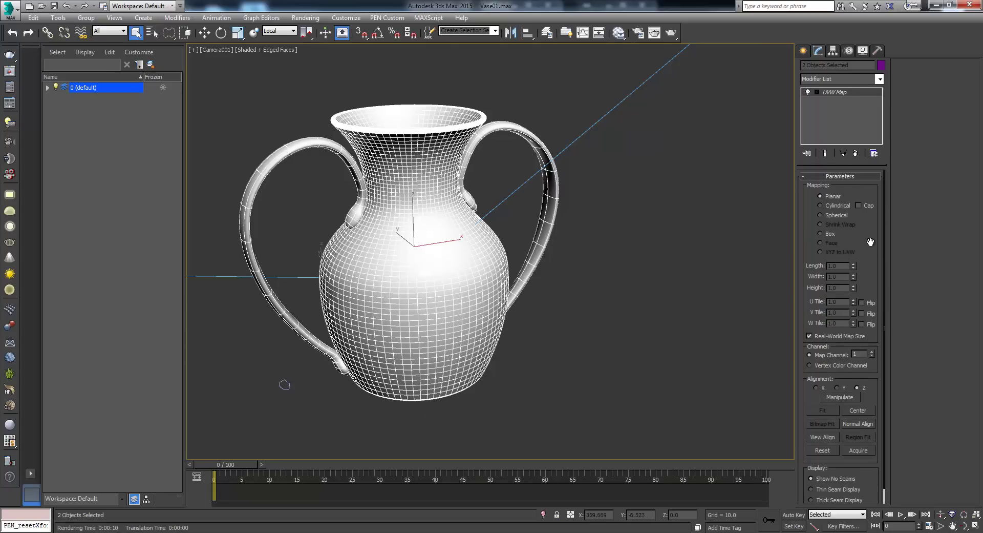
scroll(871, 242, "down", 1)
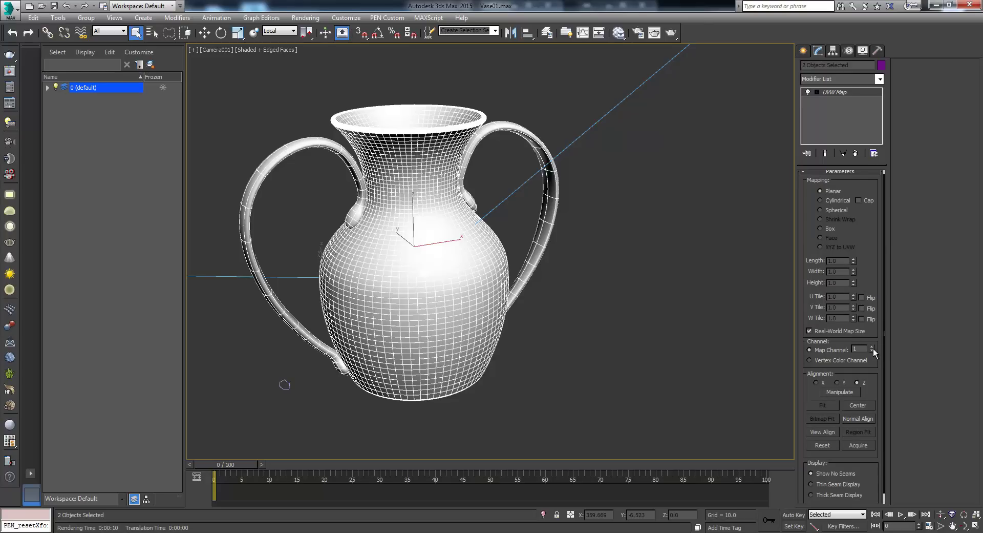
- Rename the new UVW Map modifier as X and align its planar mapping to the X axis
left_click(845, 91)
right_click(843, 95)
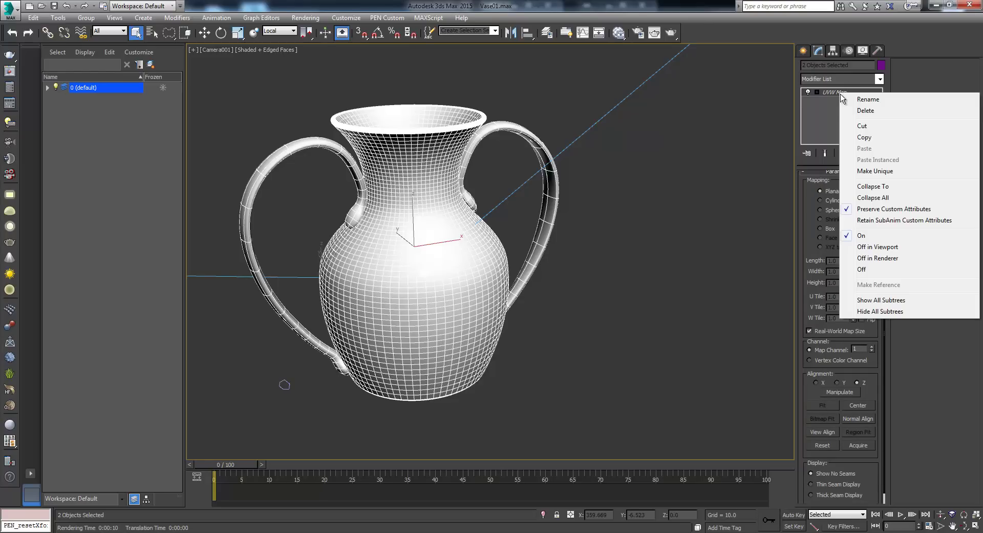
left_click(871, 99)
type("X")
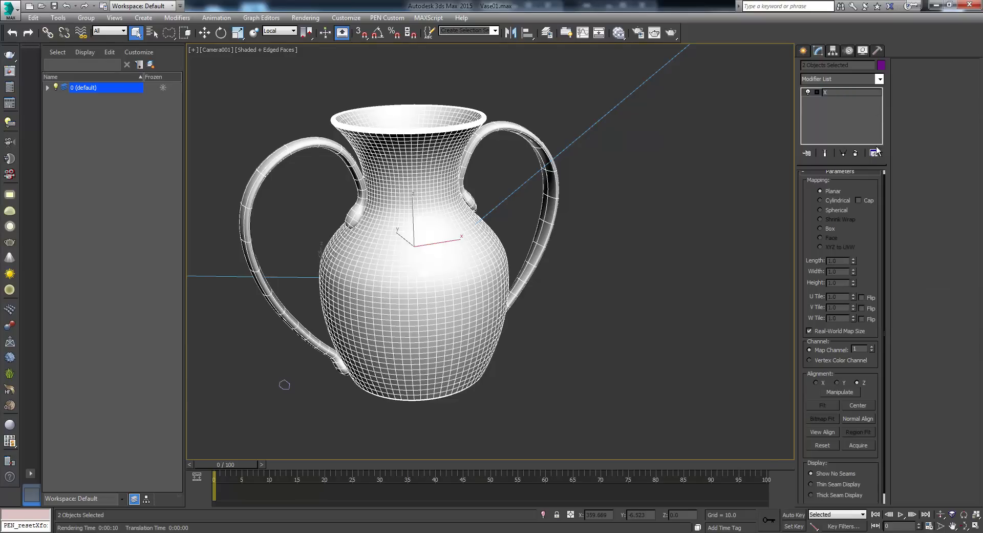
key("Return")
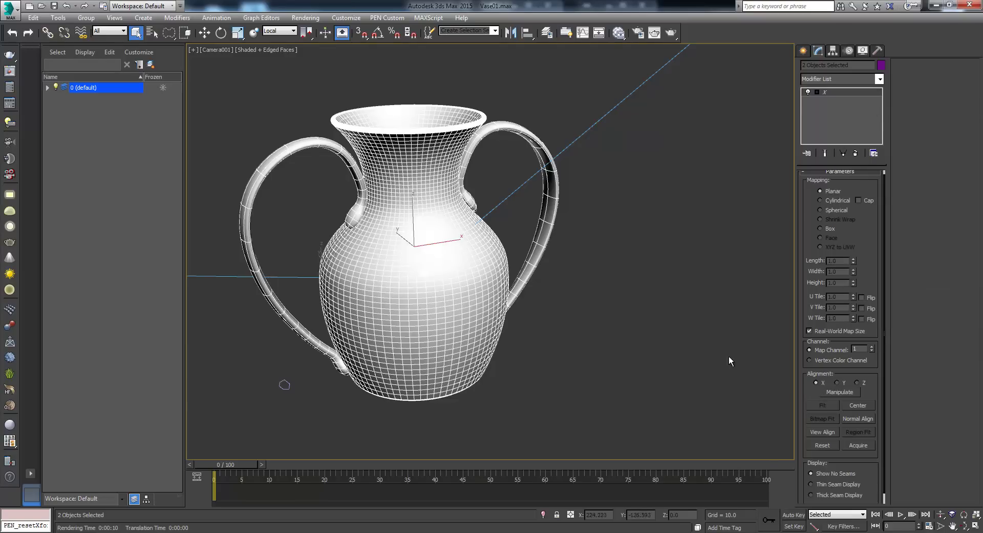
- Turn off Real-World Map Size for the X mapping and switch the camera view to Perspective
left_click(812, 331)
middle_click_drag(512, 269, 359, 228)
key("p")
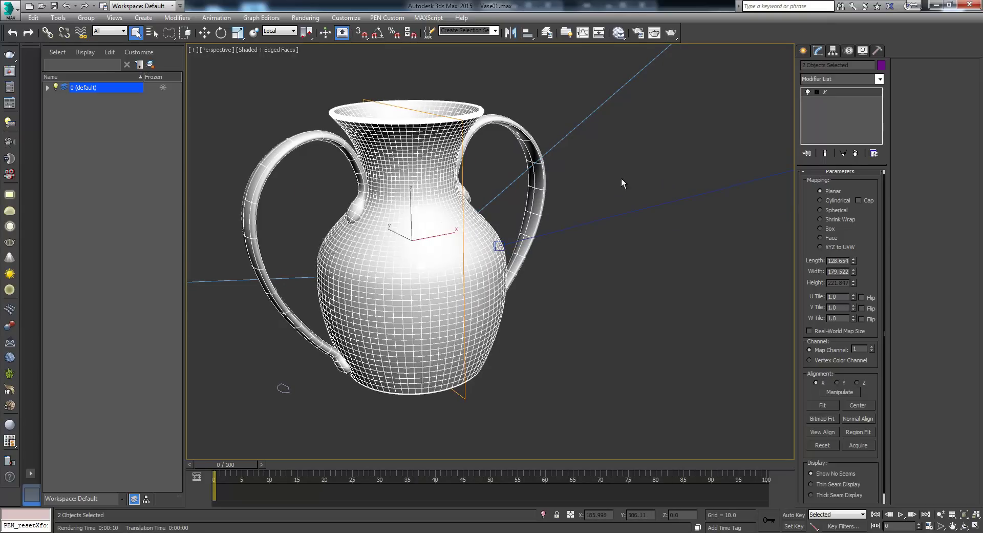
- Examine the handles' modifier stack on its own and add the vase back to the selection
left_click(881, 50)
left_click(834, 177)
left_click(837, 233)
left_click(818, 51)
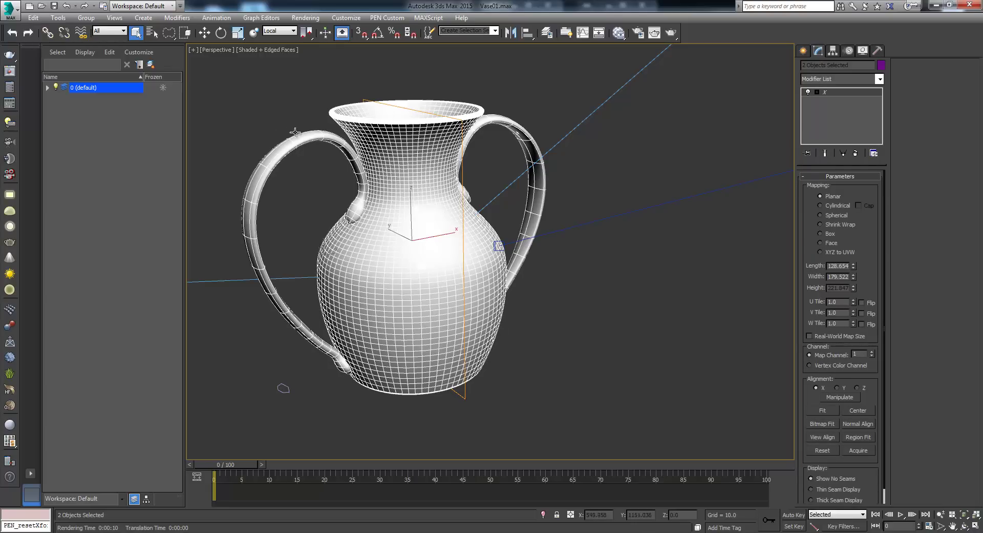
left_click_drag(280, 123, 311, 174)
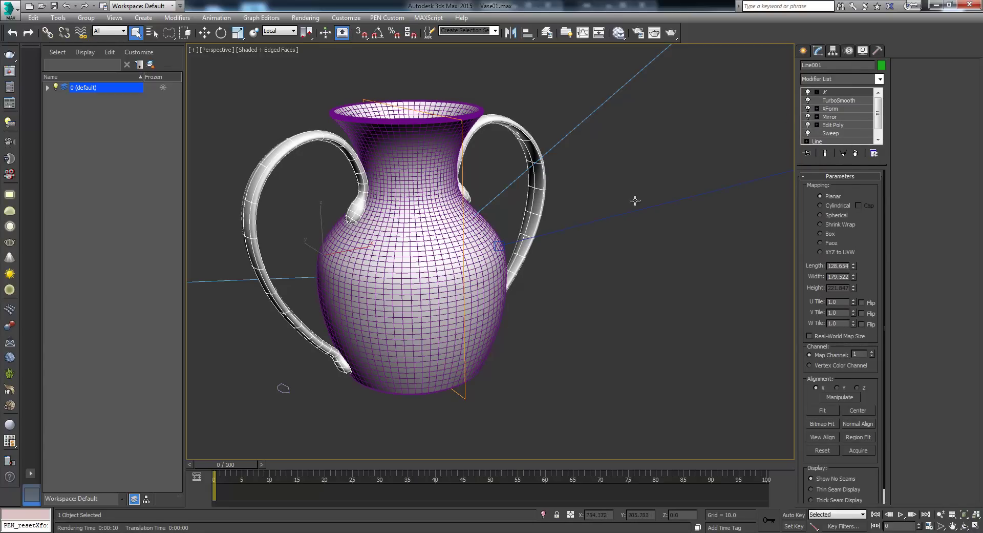
left_click(479, 157, "ctrl")
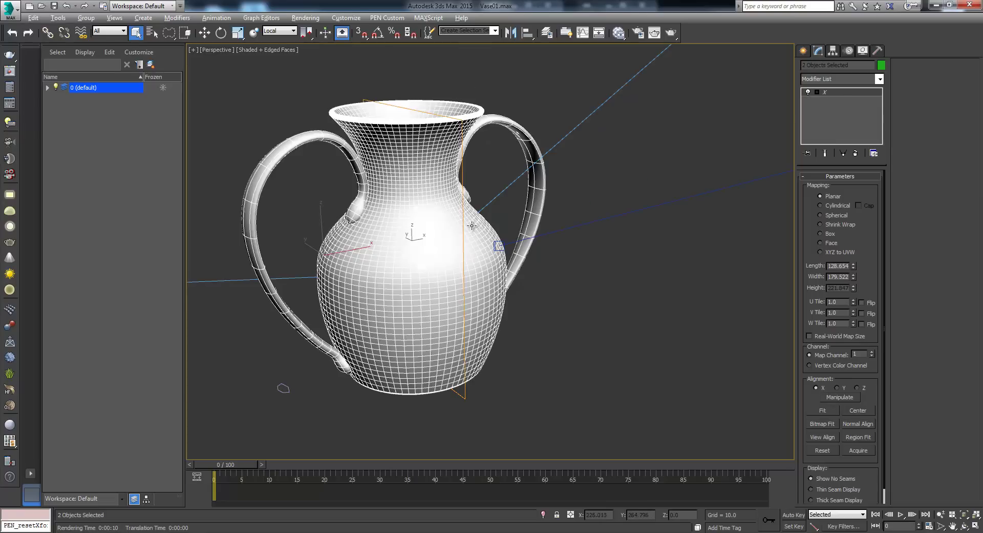
- Add a second UVW Map modifier to both objects, aligned to Y and using map channel 2
middle_click_drag(477, 229, 451, 228, "alt")
middle_click_drag(490, 265, 509, 254, "alt")
type("x")
type("u")
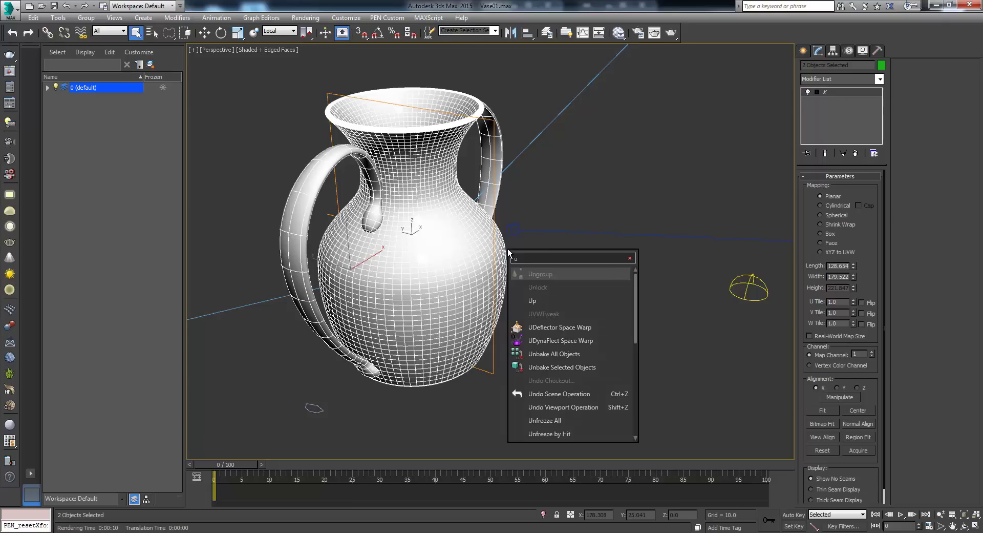
type("vw")
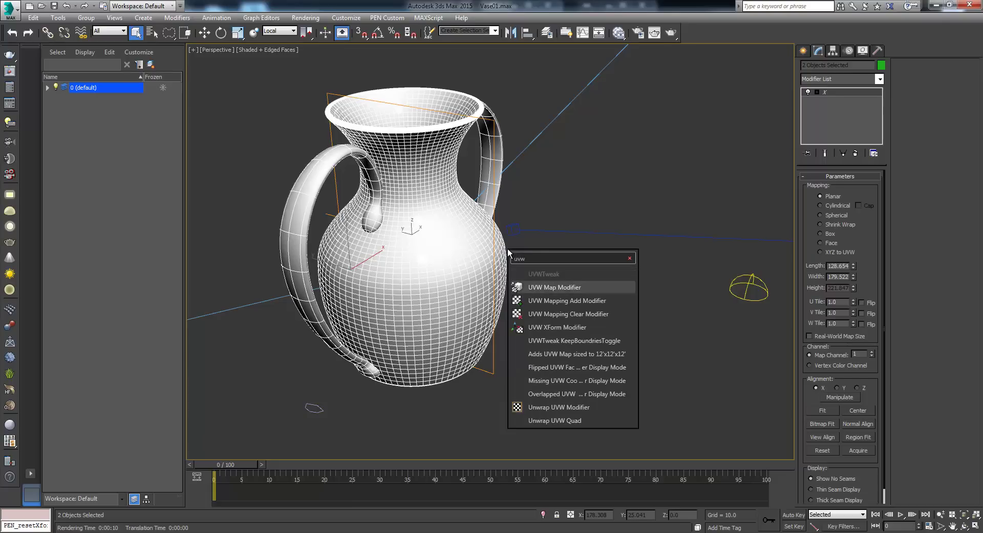
key("Return")
left_click(840, 389)
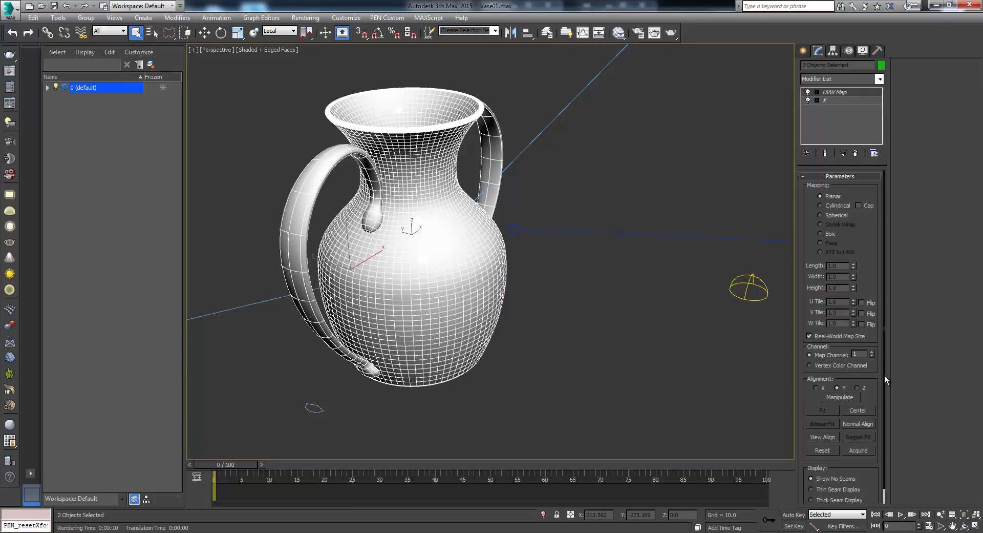
left_click(871, 352)
- Rename the second UVW Map modifier as Y
right_click(834, 93)
left_click(864, 101)
type("Y")
key("Return")
- Activate the Move tool and add a third UVW Map modifier aligned to Z on map channel 3
right_click(435, 223)
left_click(448, 233)
type("x")
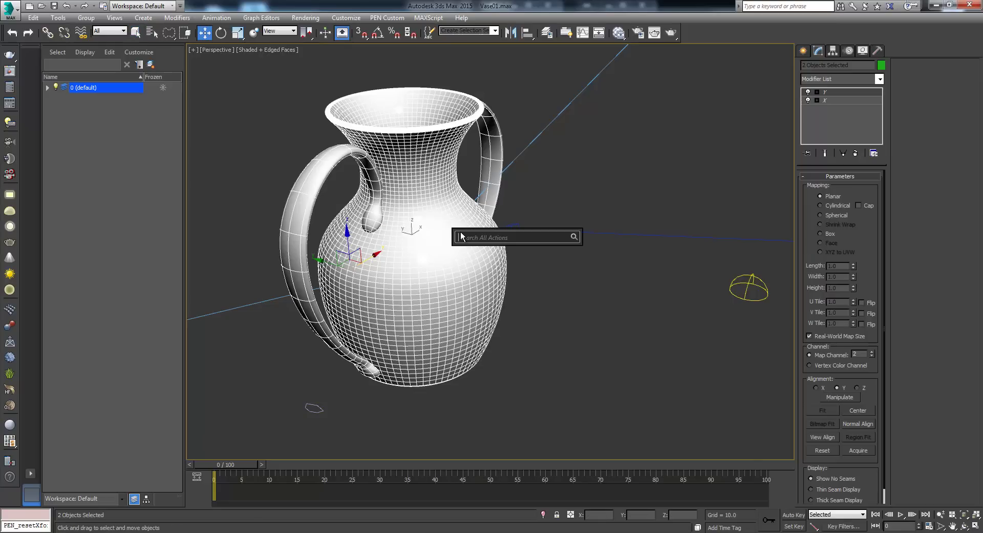
type("uvw")
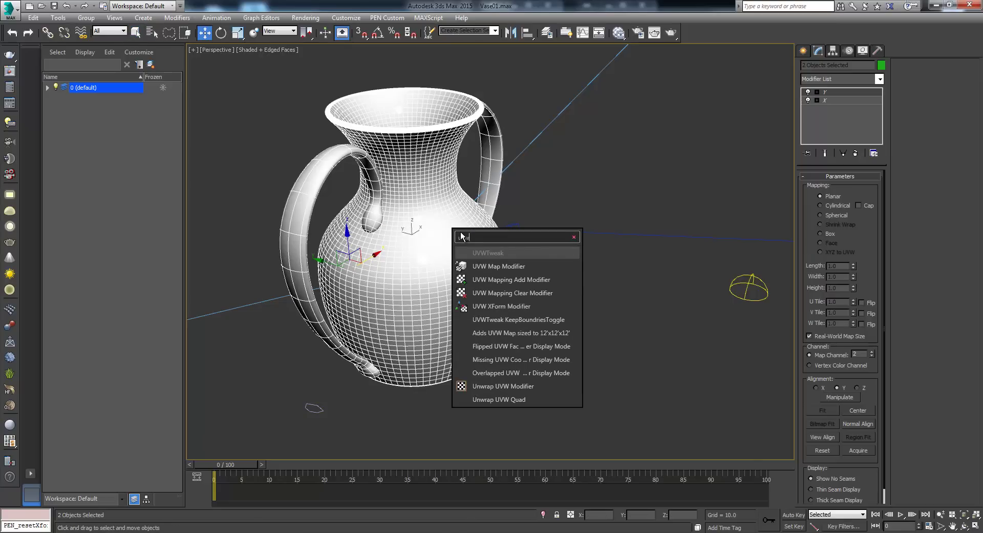
key("Return")
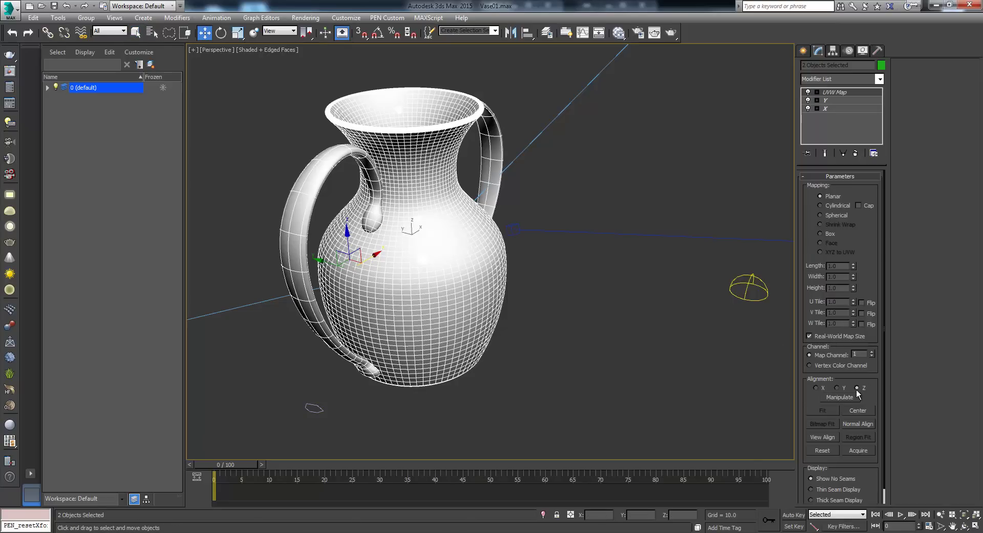
left_click(873, 351)
left_click(872, 352)
- Rename the third UVW Map modifier as Z
right_click(830, 93)
left_click(863, 98)
type("Z")
key("Return")
- Test-render the vase in the perspective view, cancel the render partway and close its window
middle_click_drag(616, 174, 541, 203, "alt")
mouse_move(468, 232)
middle_mouse_down("alt")
mouse_move(458, 235)
mouse_move(462, 224)
middle_mouse_up("alt")
key("shift+q")
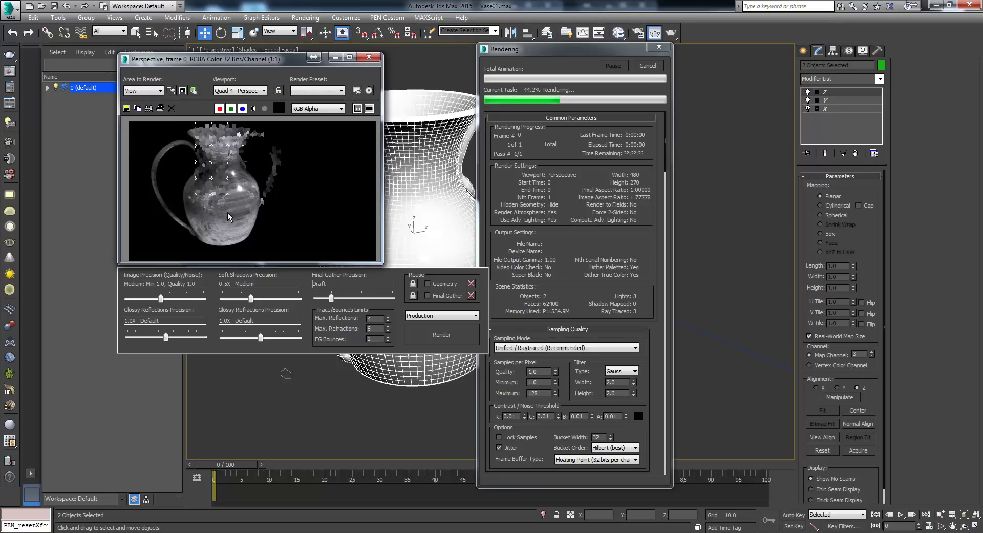
left_click(643, 66)
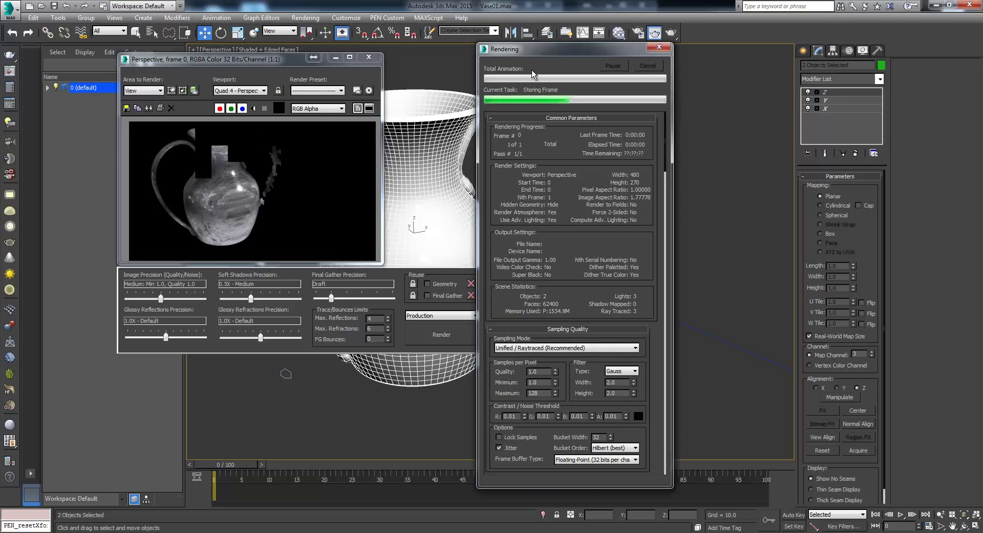
left_click(370, 57)
- Turn off Real-World Map Size for the Z and Y mapping modifiers
left_click(824, 109)
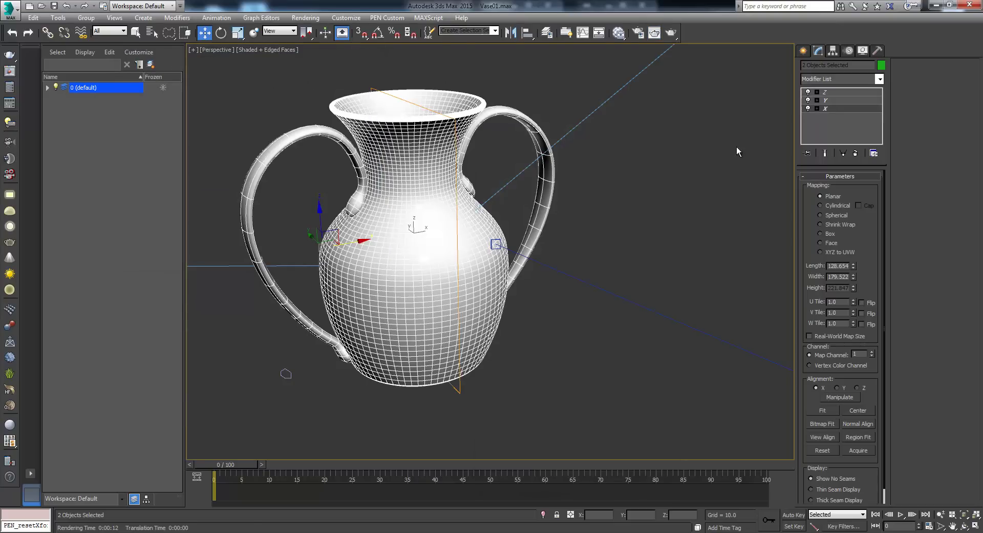
left_click(825, 92)
left_click(835, 336)
left_click(841, 99)
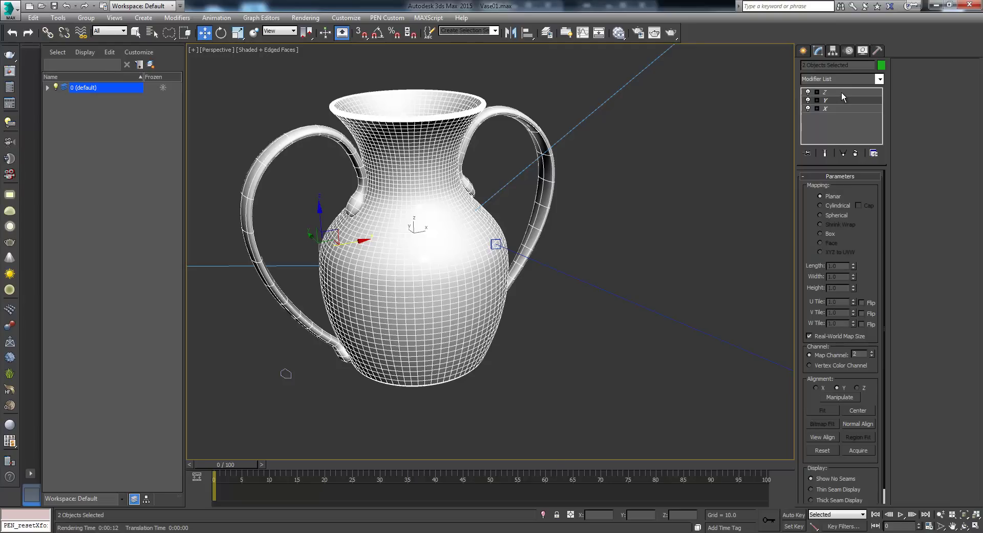
left_click(819, 336)
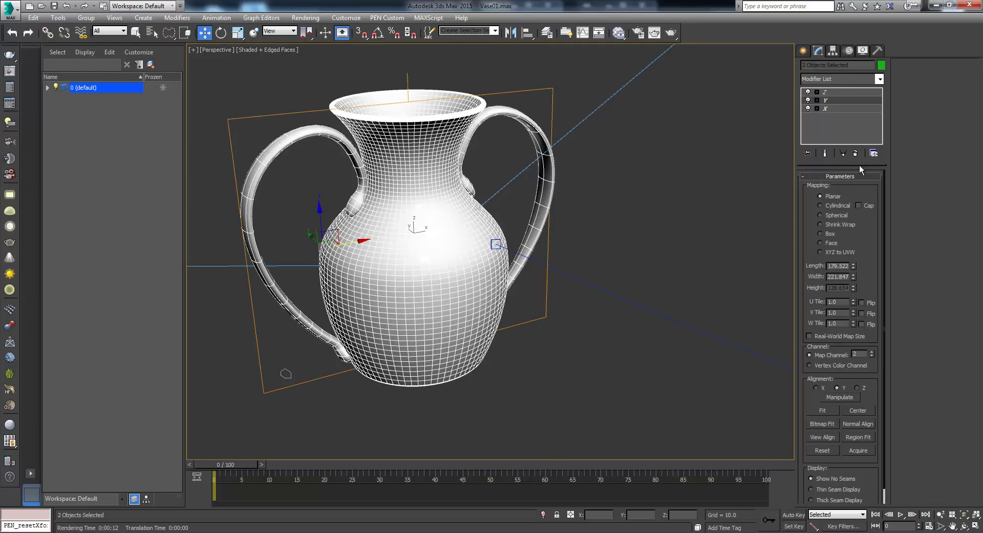
- Select the X mapping, open the Dope Sheet and expand its tracks down to the mapping's tile and size parameters
left_click(836, 107)
middle_click_drag(447, 242, 471, 246, "alt")
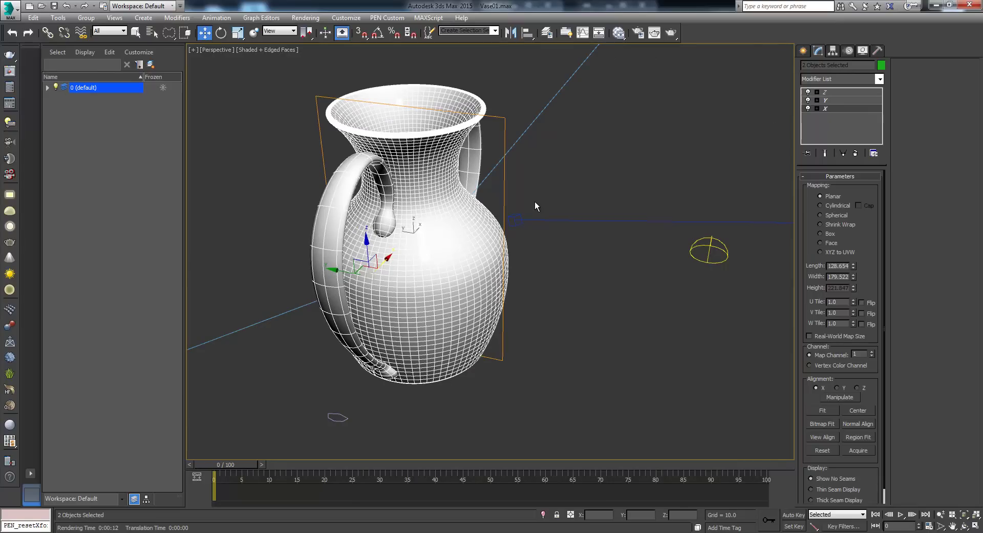
middle_click_drag(535, 247, 498, 222, "alt")
right_click(545, 169, "alt")
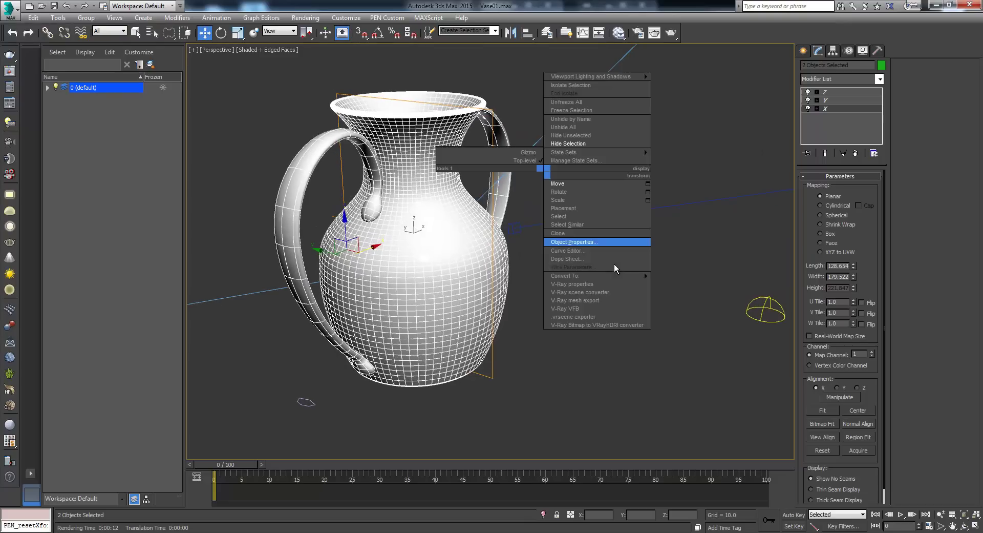
left_click(598, 258)
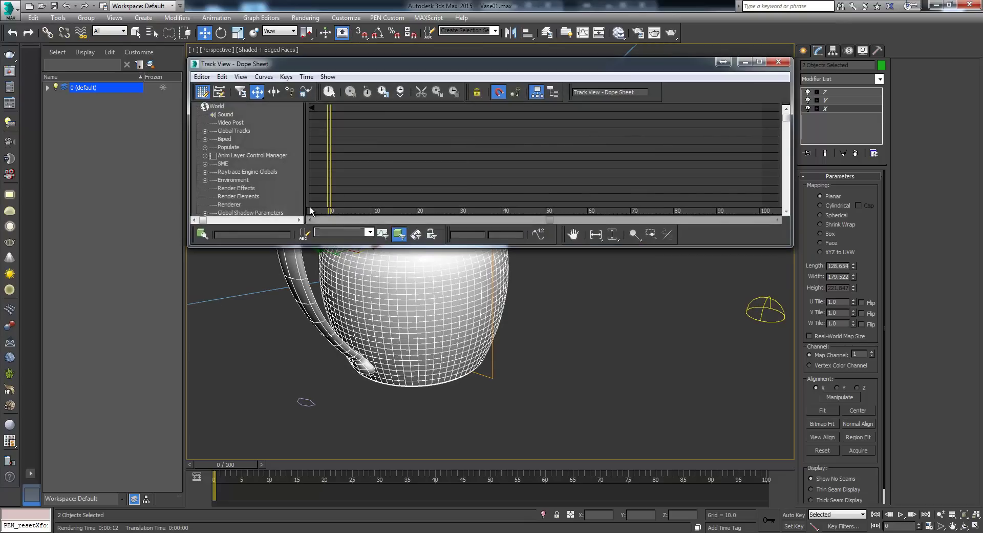
left_click_drag(206, 191, 212, 124)
left_click(219, 131)
left_click(228, 155)
scroll(241, 159, "down", 3)
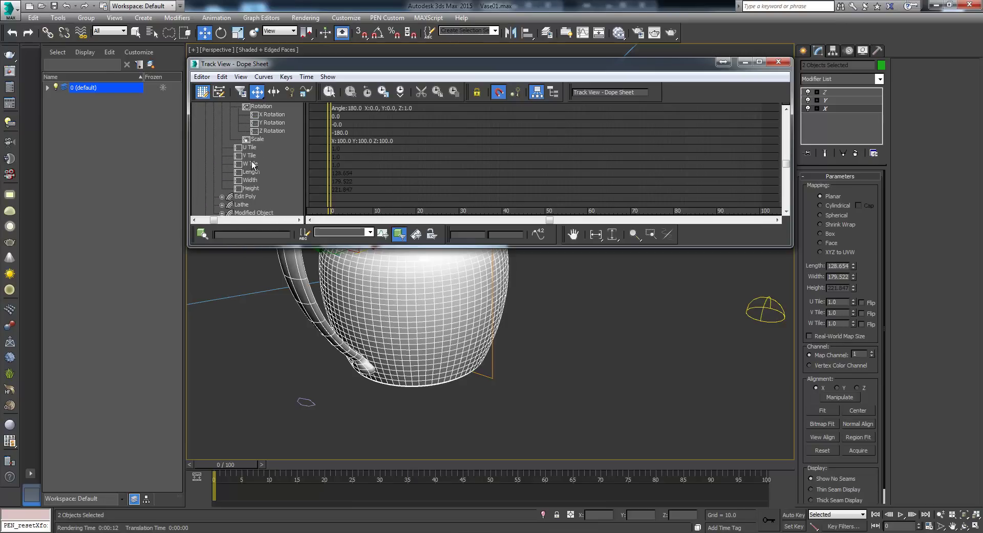
- Assign a controller to the X mapping's Length track and close the Dope Sheet
left_click(251, 172)
right_click(253, 171)
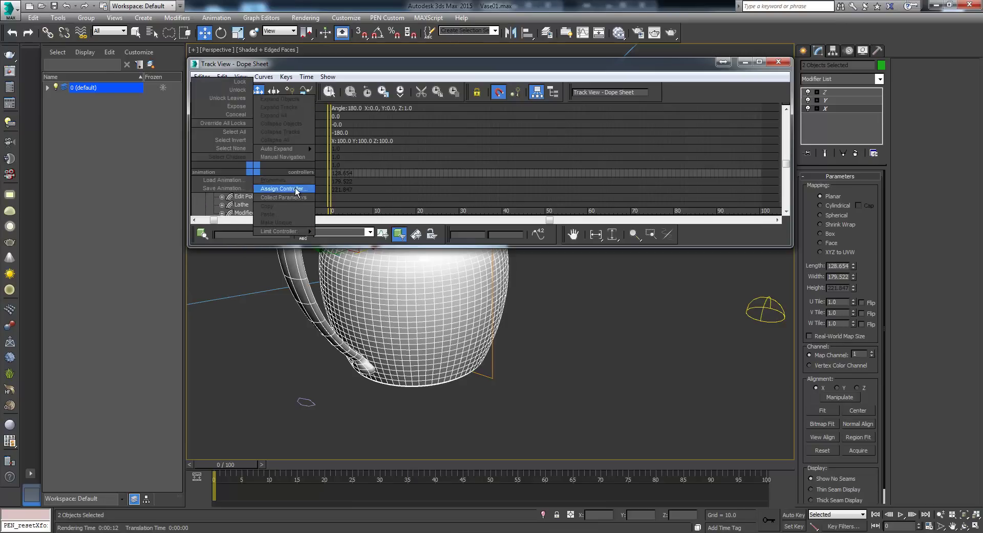
left_click(295, 188)
double_click(447, 191)
left_click(779, 61)
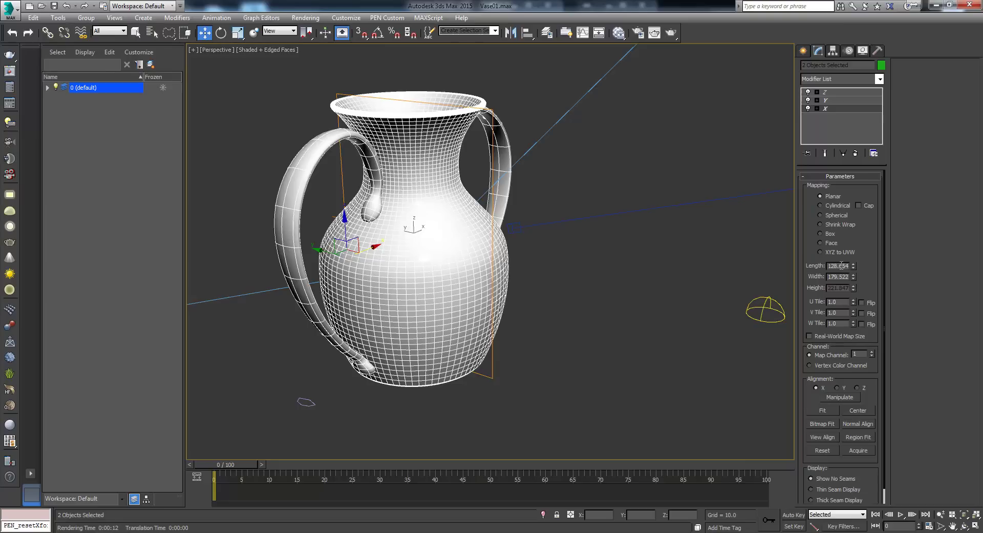
- Copy the animation of the X mapping's Length and paste it as an instance onto its Width
right_click(842, 265)
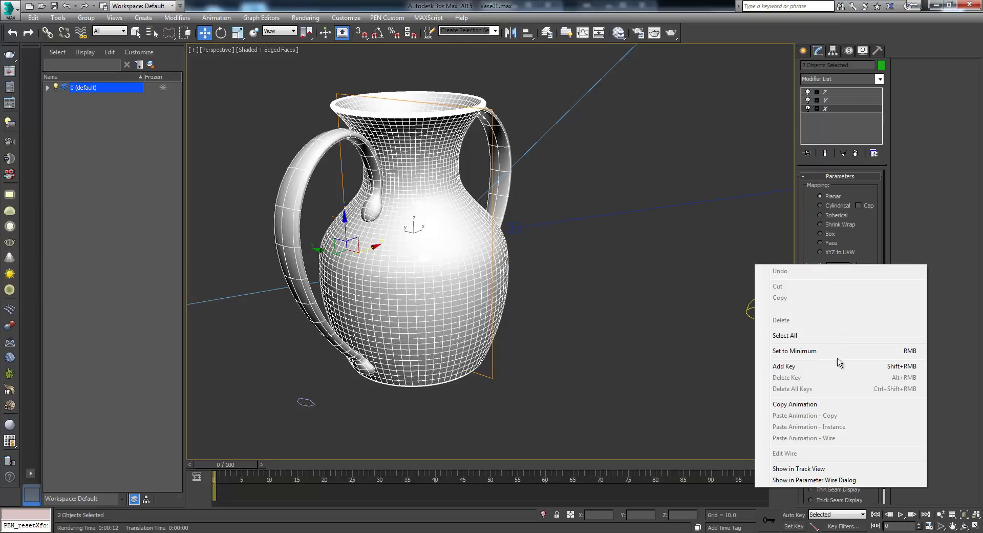
left_click(814, 408)
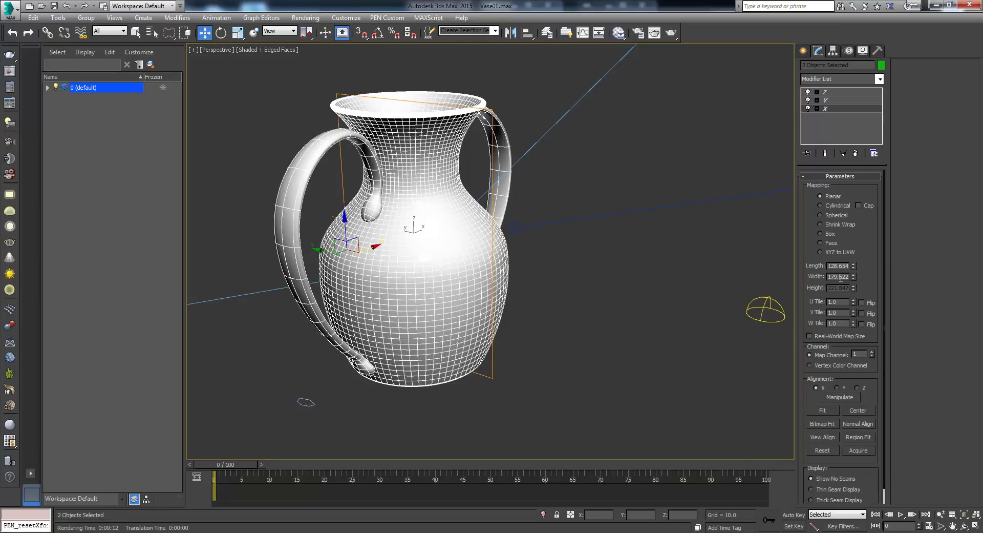
right_click(841, 277)
left_click(820, 439)
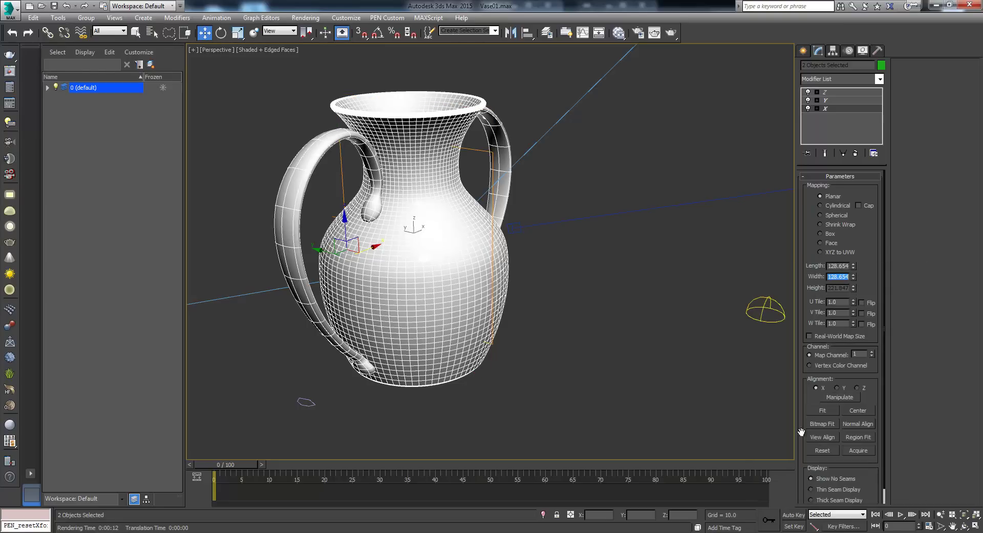
- Paste the copied Length animation as an instance onto the Y mapping's Length and Width
left_click(831, 103)
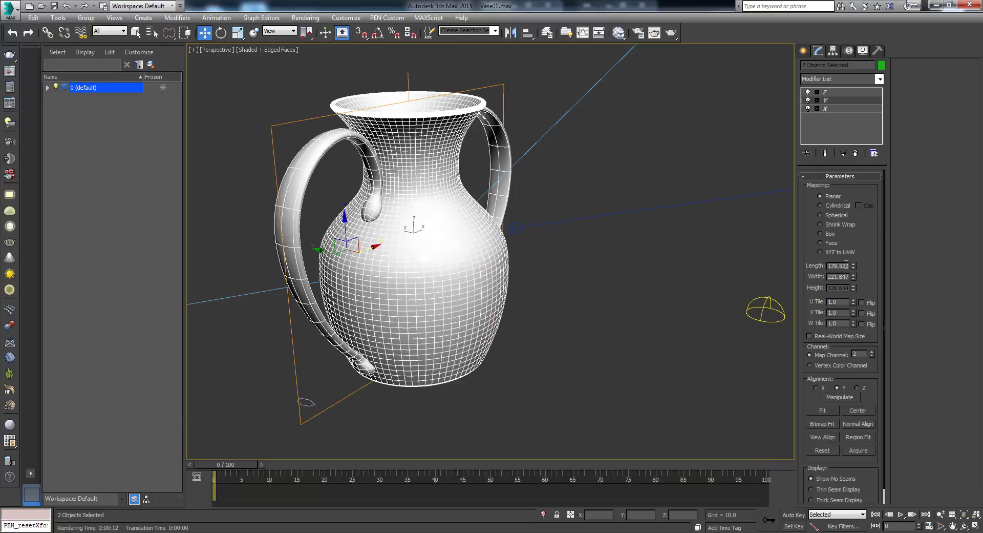
right_click(843, 265)
left_click(821, 430)
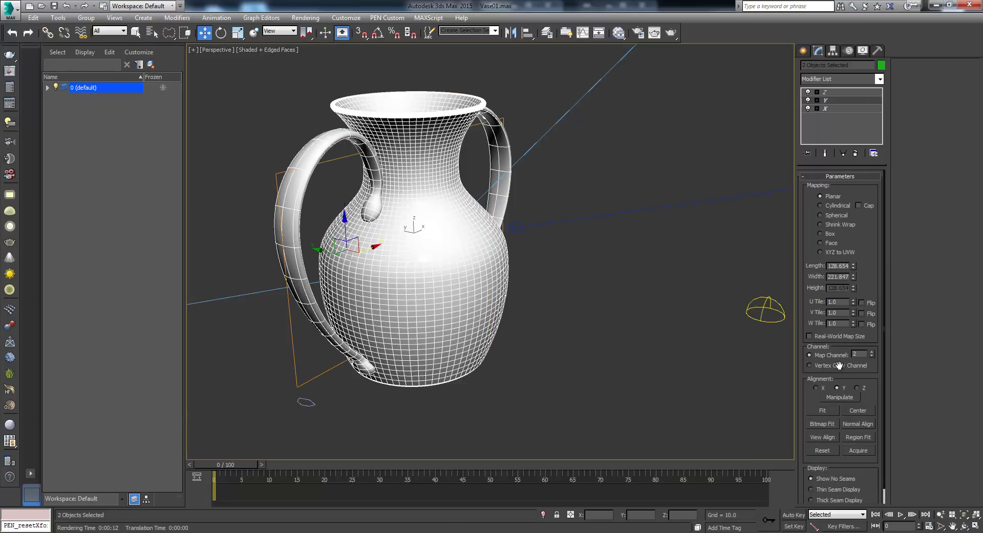
right_click(841, 276)
left_click(830, 436)
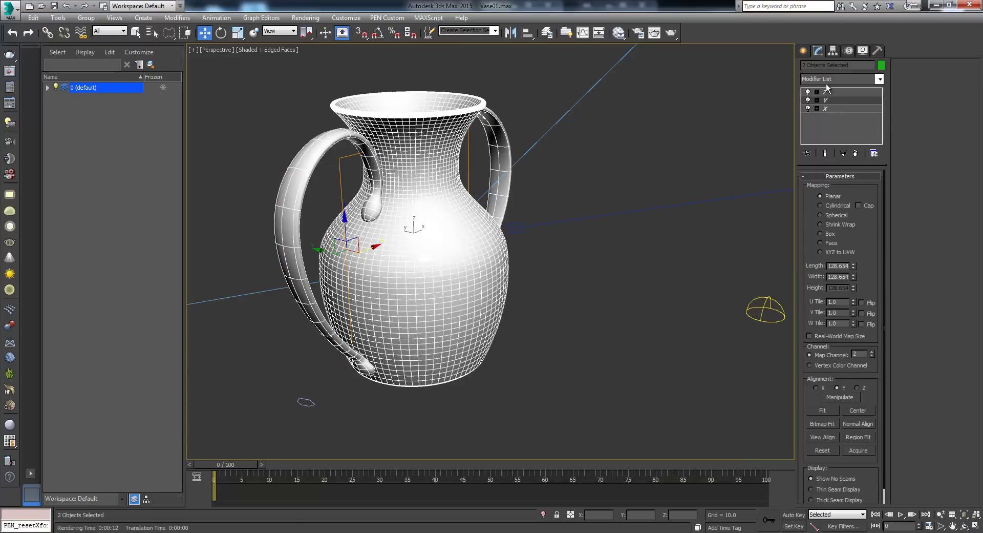
- Paste the copied Length animation as an instance onto the Z mapping's Length and Width
right_click(842, 266)
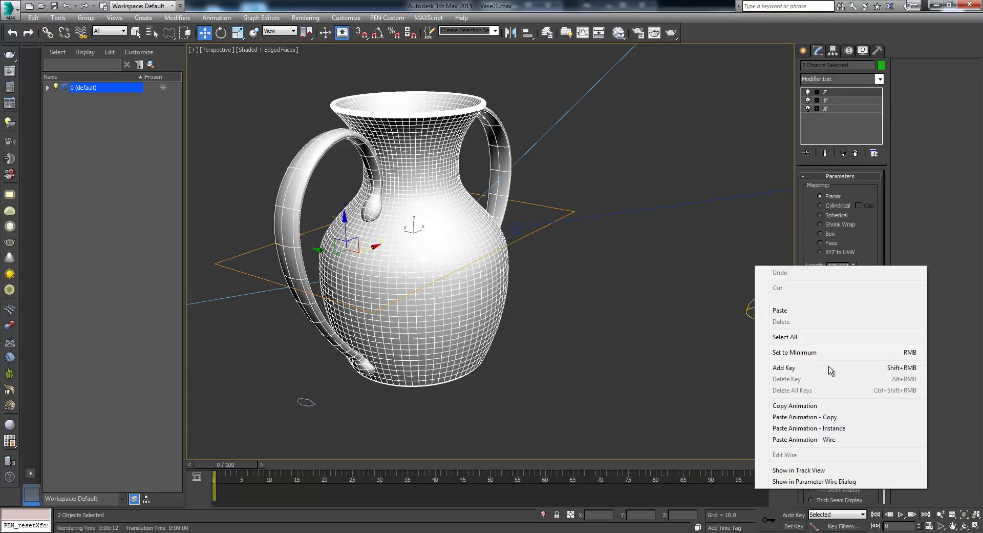
left_click(821, 429)
right_click(845, 277)
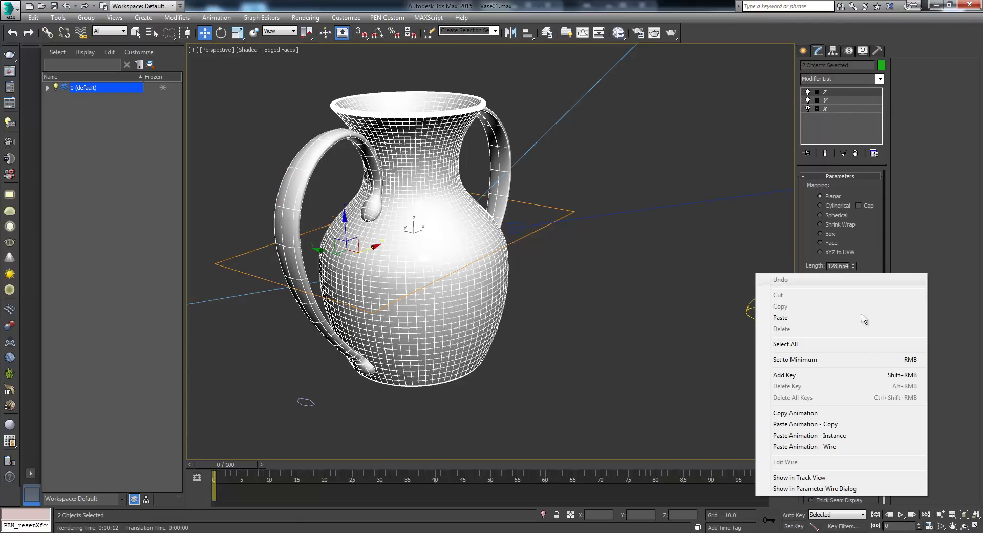
left_click(842, 437)
- Enlarge the linked mapping size through the Z mapping's Length and inspect the planes of the Y and X mappings
left_click_drag(855, 260, 852, 249)
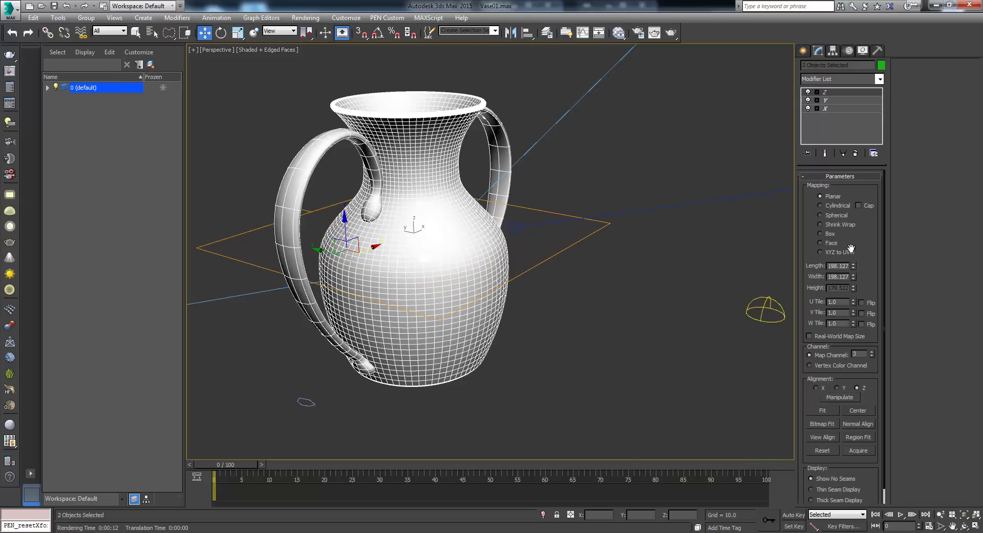
left_click(832, 99)
middle_click_drag(468, 225, 420, 238, "alt")
left_click(825, 107)
middle_click_drag(527, 220, 612, 283, "alt")
- Increase the linked mapping Length to about 245.677 and inspect the Z plane around the vase
mouse_move(855, 268)
left_mouse_down()
mouse_move(856, 252)
mouse_move(853, 266)
left_mouse_up()
mouse_move(551, 249)
middle_mouse_down("alt")
mouse_move(544, 292)
mouse_move(536, 245)
middle_mouse_up("alt")
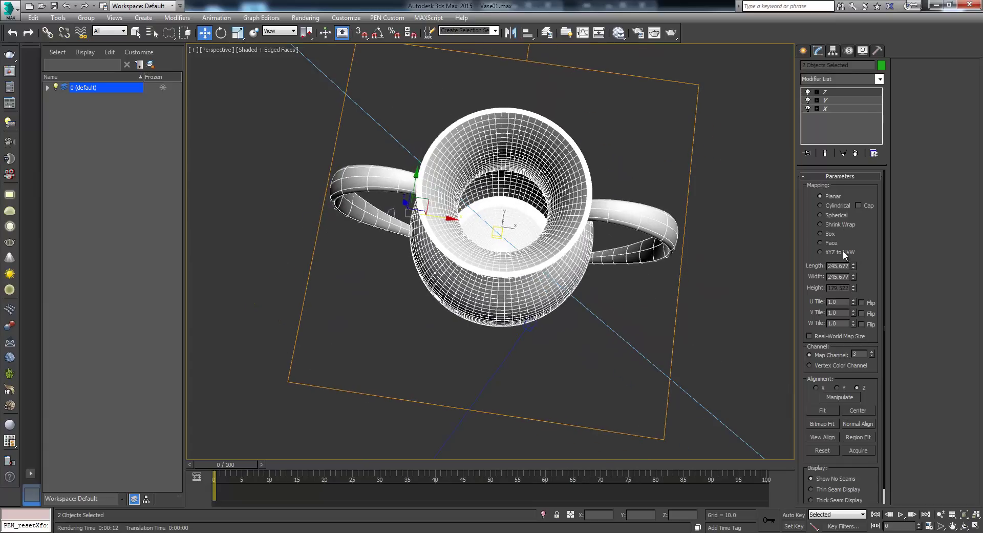
left_click_drag(853, 268, 850, 263)
middle_click_drag(512, 256, 518, 172, "alt")
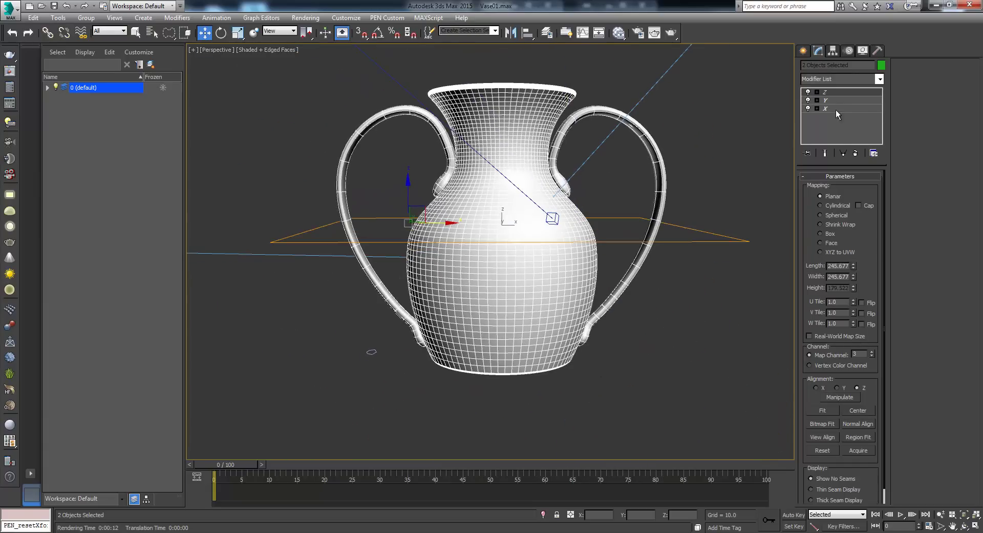
- Examine the planes of the X and Y mappings, and start a test render of the Perspective view before cancelling it
left_click(833, 110)
left_click(833, 100)
mouse_move(481, 239)
middle_mouse_down("alt")
mouse_move(487, 230)
mouse_move(515, 251)
mouse_move(489, 233)
middle_mouse_up("alt")
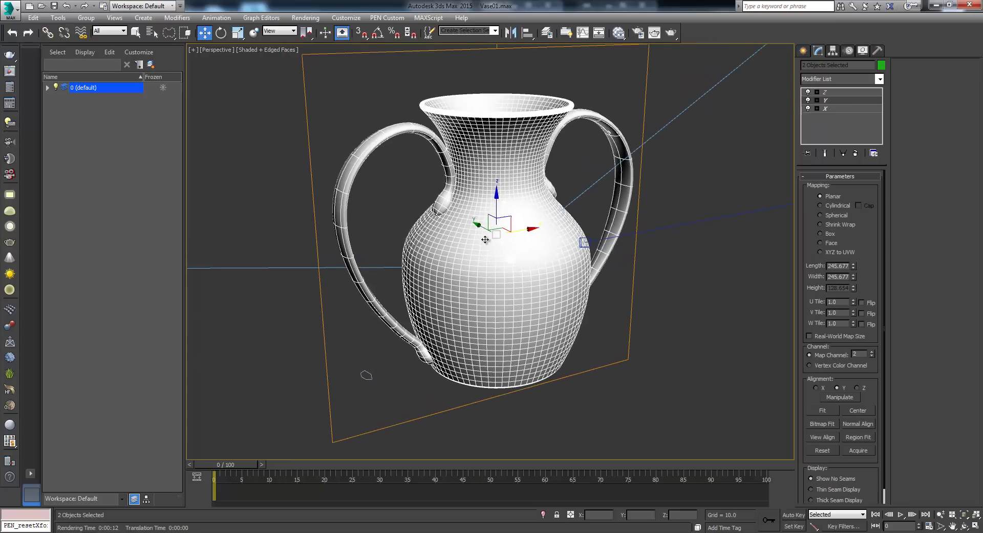
key("shift+q")
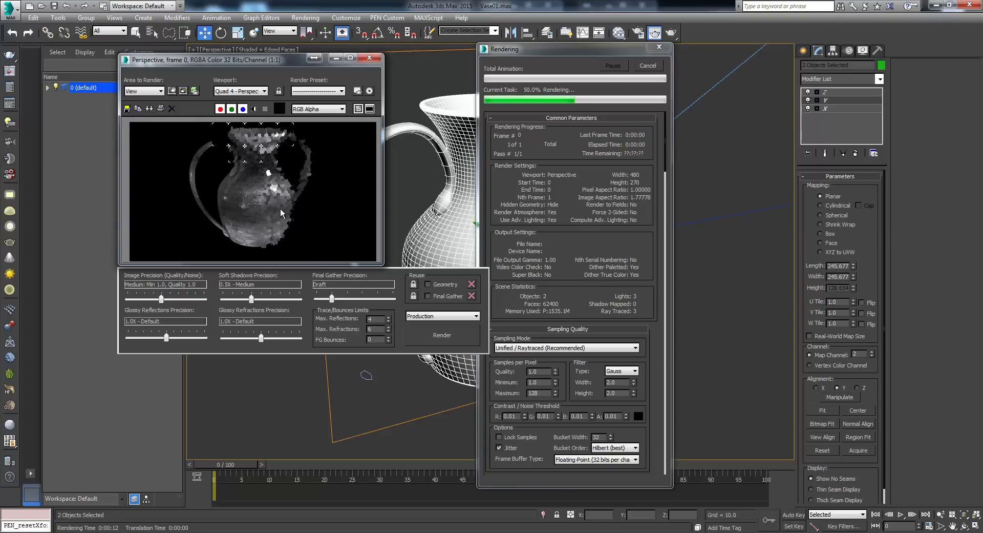
left_click(647, 65)
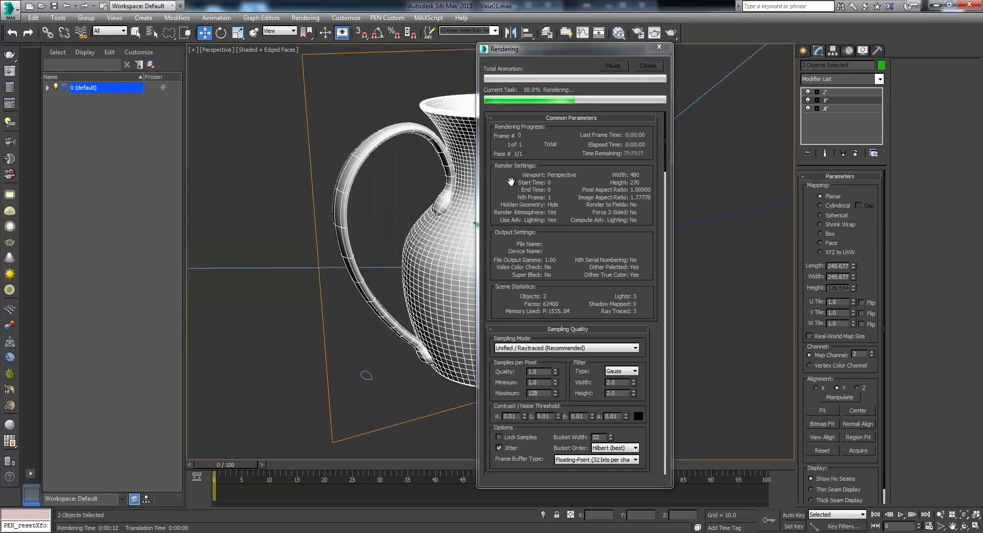
- Open the Slate Material Editor and move the three unused bitmap nodes to the far side of the Arch & Design material
key("m")
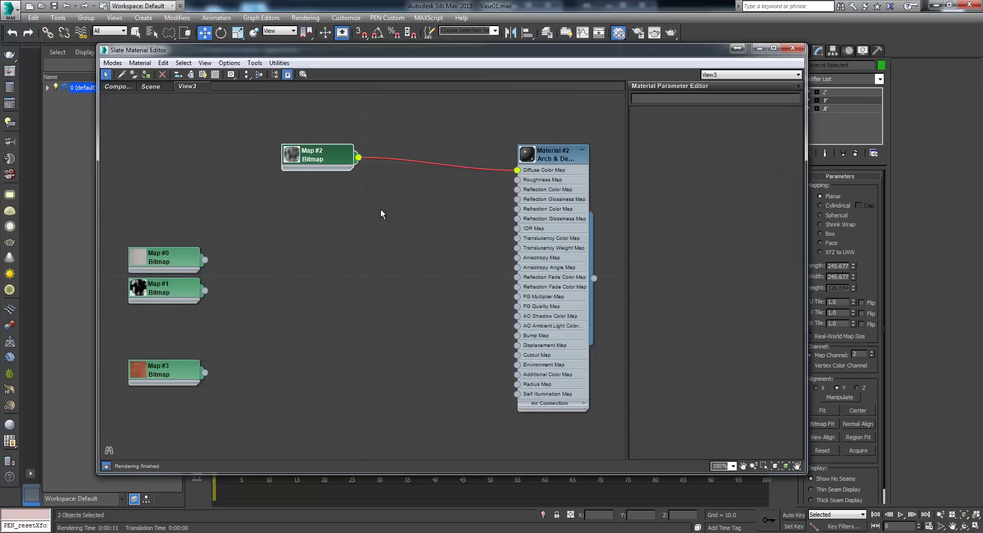
middle_click_drag(413, 229, 405, 238)
left_click_drag(282, 156, 262, 146)
middle_click_drag(256, 273, 473, 248)
left_click_drag(323, 207, 451, 379)
middle_click_drag(452, 324, 349, 318)
scroll(349, 297, "down", 3)
left_click_drag(286, 252, 648, 251)
- Arrange the Metal07_bump.jpg bitmap and its two copies in a vertical stack ahead of the material node
middle_click_drag(397, 259, 298, 273)
left_click_drag(277, 186, 232, 179)
middle_click_drag(278, 208, 349, 247)
middle_click_drag(348, 247, 352, 242, "ctrl+alt")
middle_click_drag(352, 242, 304, 222)
mouse_move(255, 191)
left_mouse_down()
mouse_move(225, 183)
mouse_move(248, 176)
mouse_move(248, 229)
left_mouse_up()
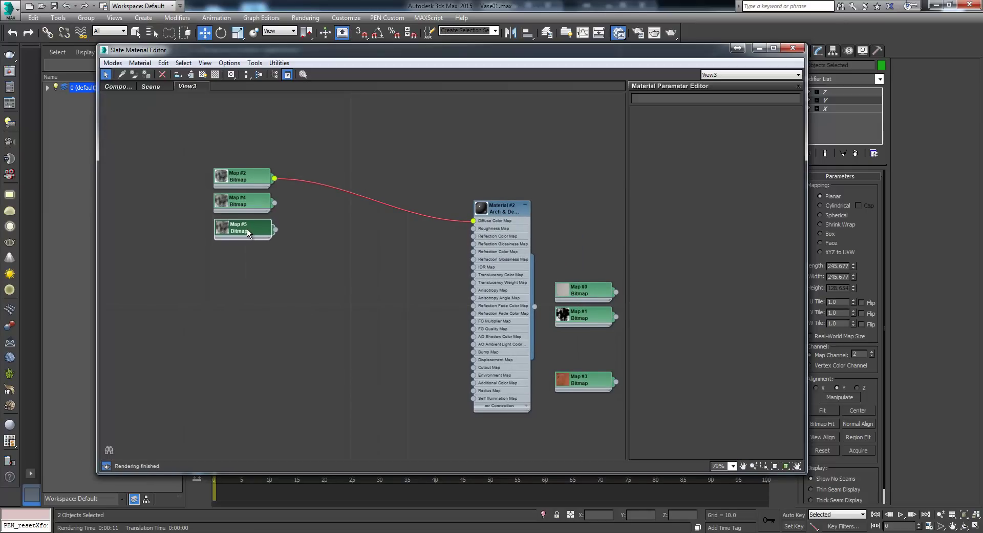
middle_click_drag(266, 202, 261, 216)
- Set the map channel of bitmap Map #4 to 2, and open Map #5 to compare its channel with the Z mapping's
left_click(242, 191)
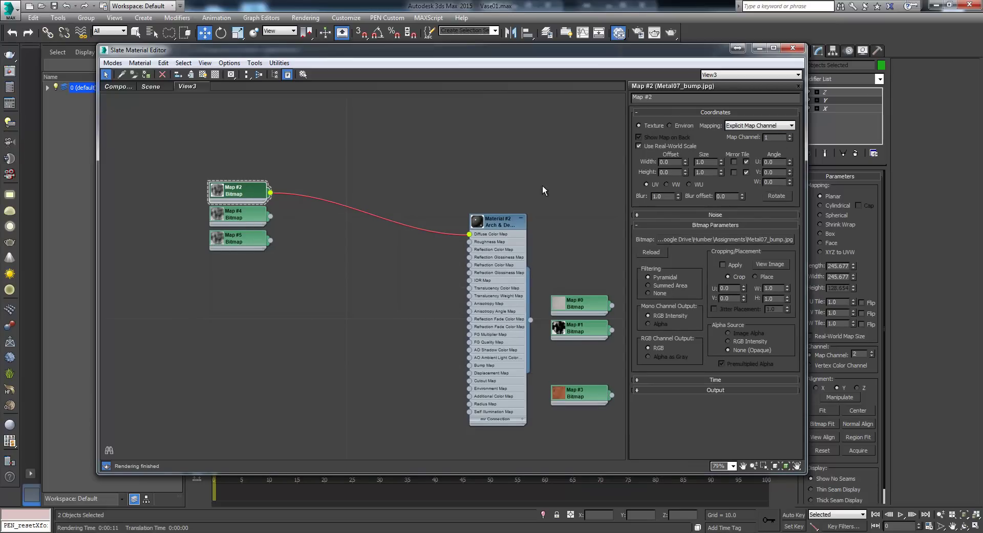
double_click(244, 213)
left_click(790, 135)
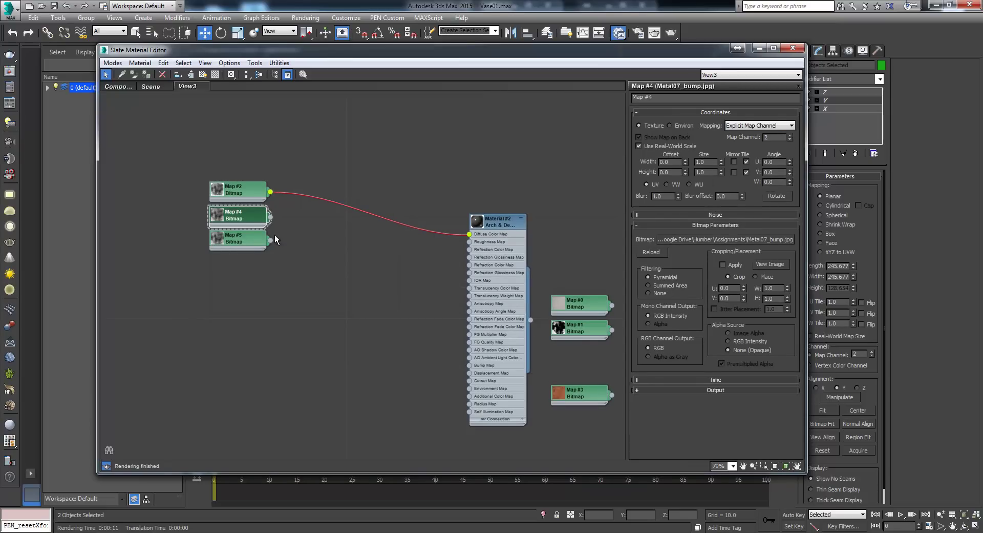
left_click(251, 240)
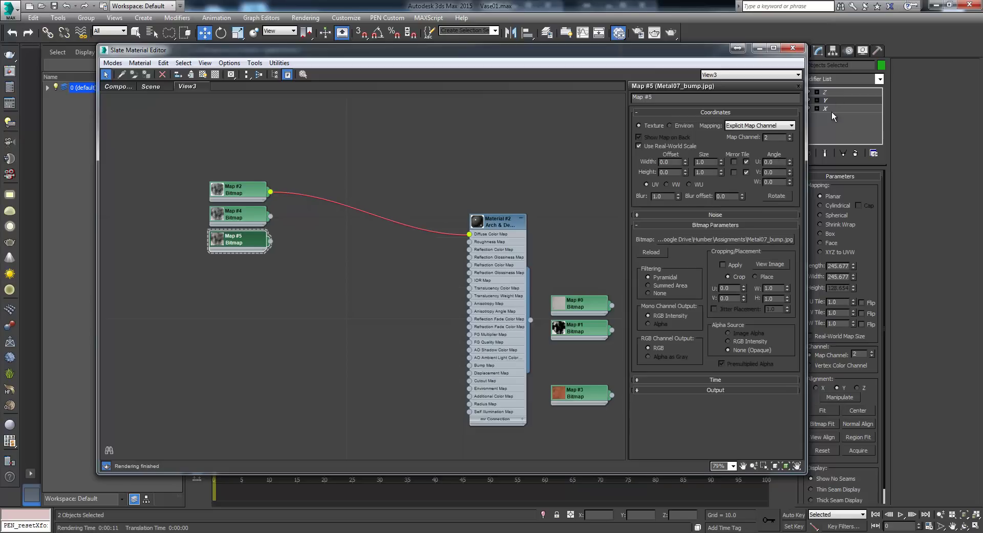
left_click(834, 93)
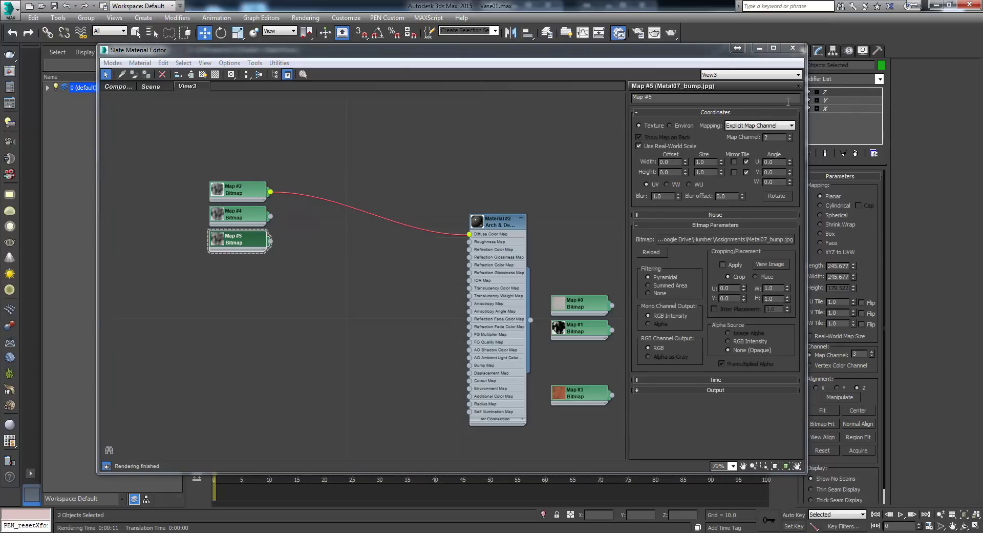
- Create a Composite map from the output of bitmap Map #2 and wire the bitmap into Layer 1
middle_click_drag(332, 239, 329, 238)
left_click_drag(253, 283, 254, 284)
left_click_drag(234, 241, 218, 242)
left_click(313, 227)
left_click(416, 229)
left_click_drag(252, 190, 296, 207)
mouse_move(340, 225)
mouse_move(470, 228)
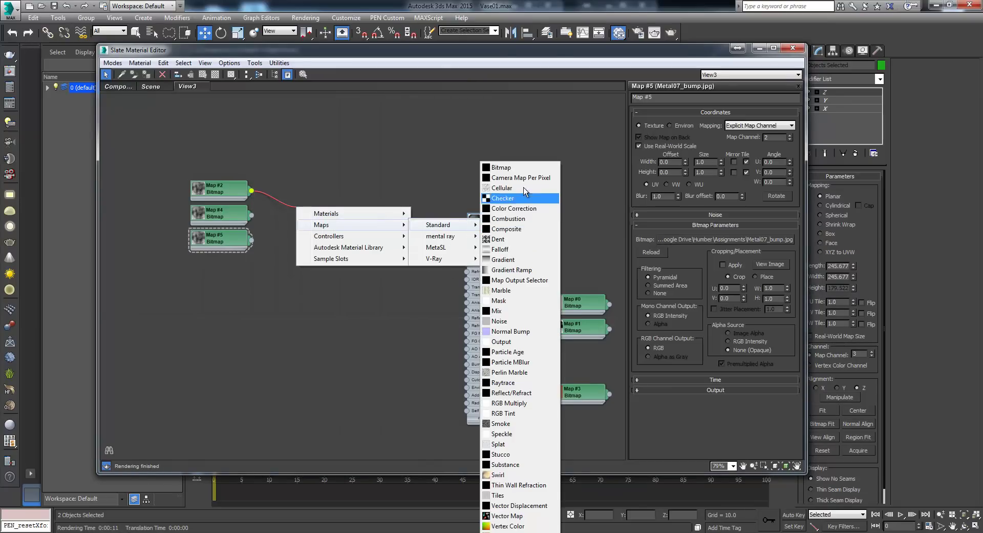
left_click(526, 229)
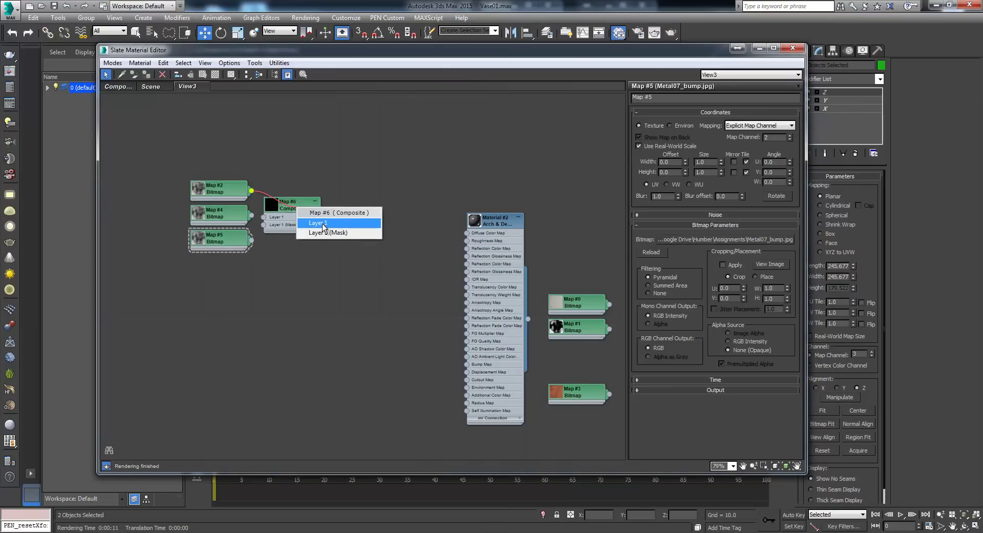
left_click(322, 224)
- Place the Composite node beside the three stacked bitmap nodes
left_click_drag(309, 203, 357, 202)
middle_click_drag(309, 276, 370, 274)
scroll(371, 275, "up", 2)
left_click_drag(417, 196, 381, 186)
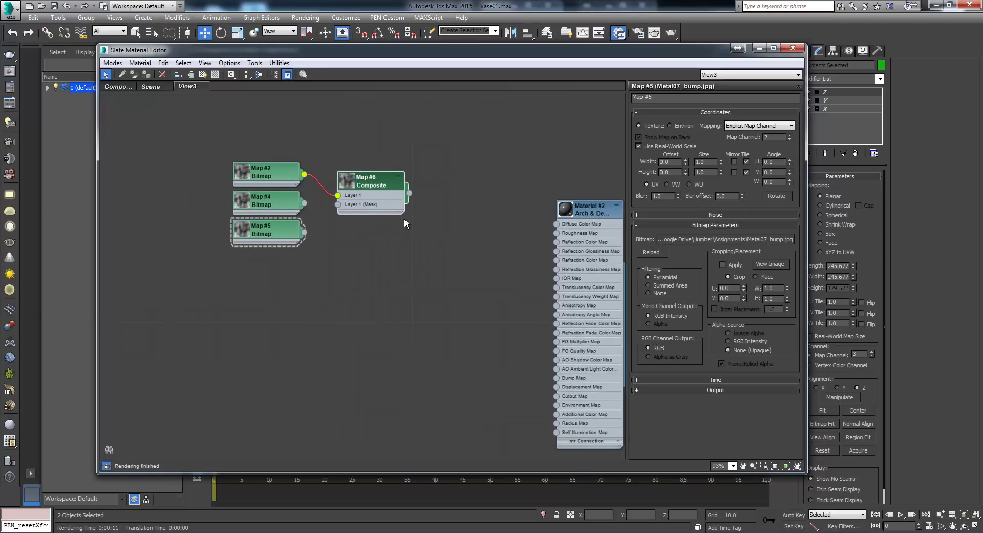
- Add two layers to the Composite map and wire Map #4 into Layer 2 and Map #5 into Layer 3
double_click(374, 182)
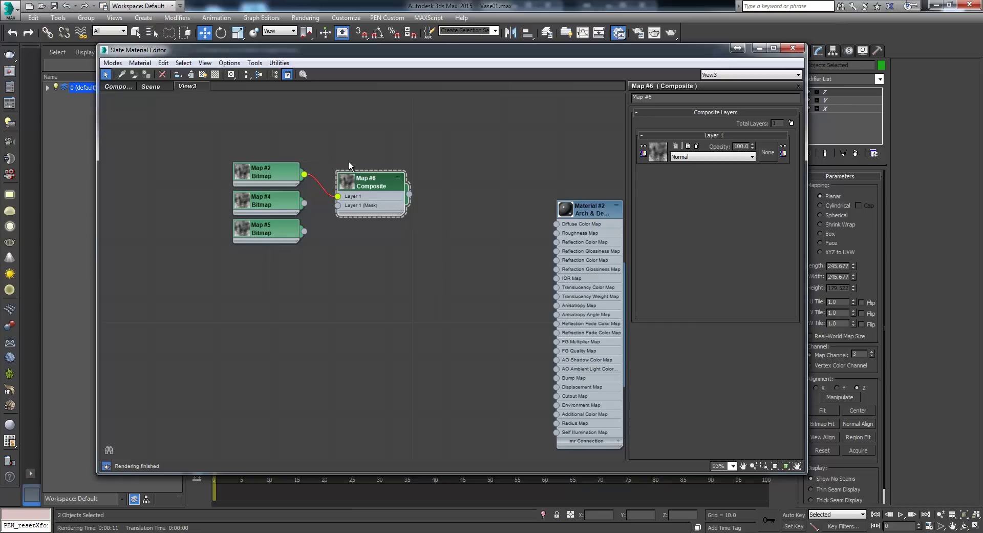
middle_click_drag(372, 187, 358, 190)
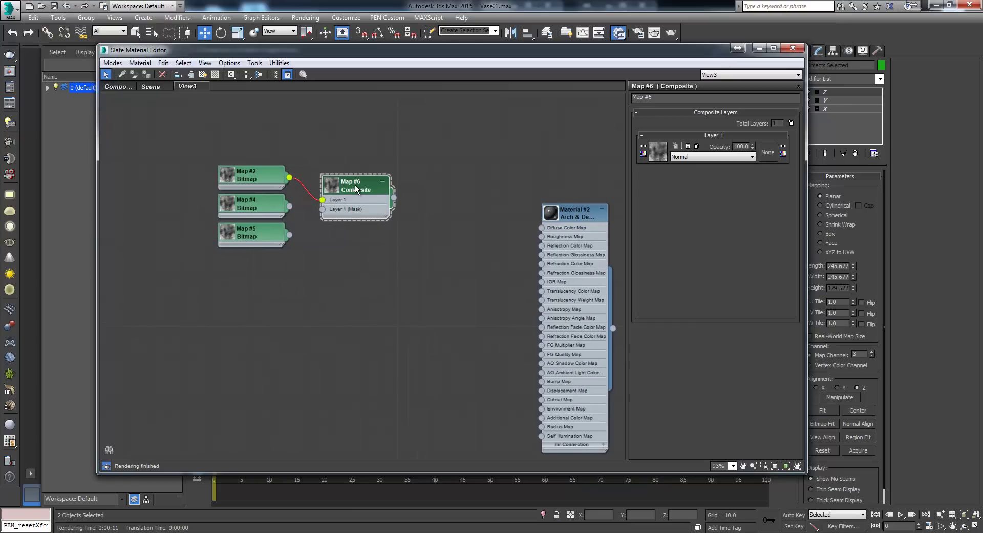
left_click(791, 123)
left_click(791, 123)
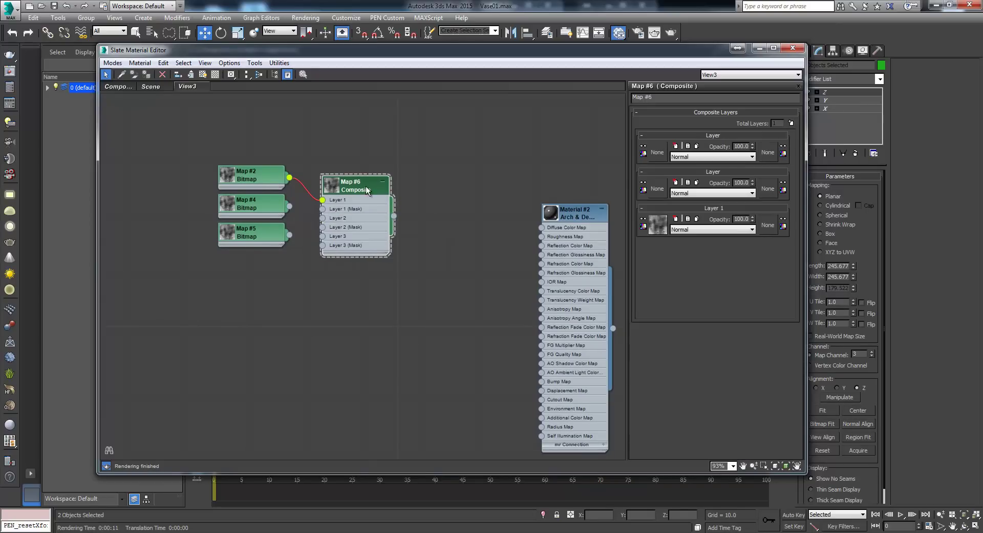
left_click_drag(289, 206, 323, 235)
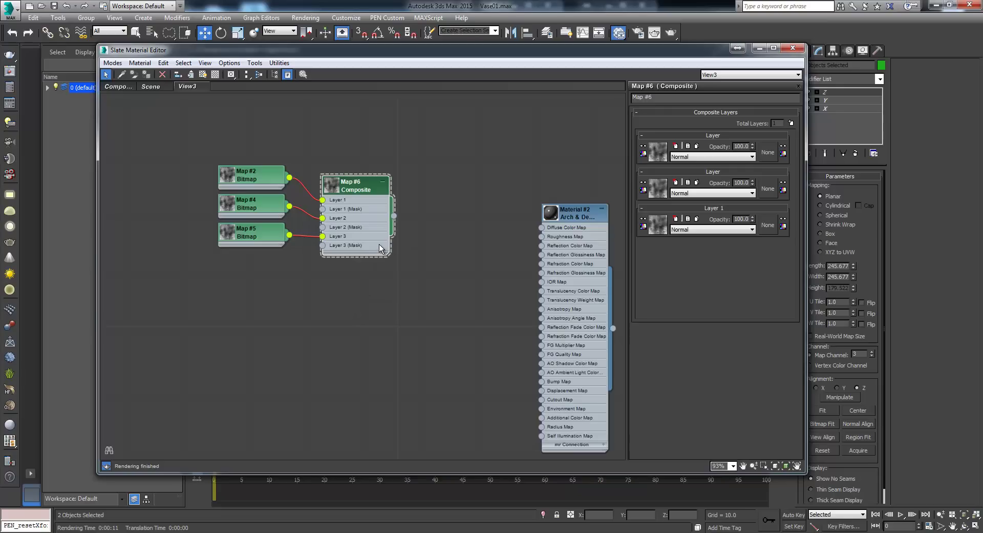
- Test-render the Perspective view with the Composite setup and cancel the render partway
key("shift+q")
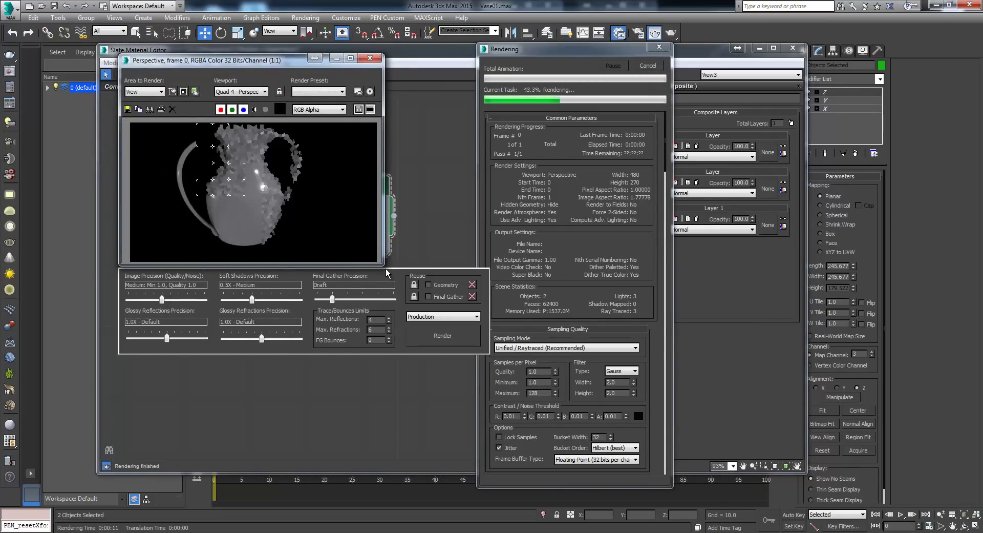
left_click(659, 66)
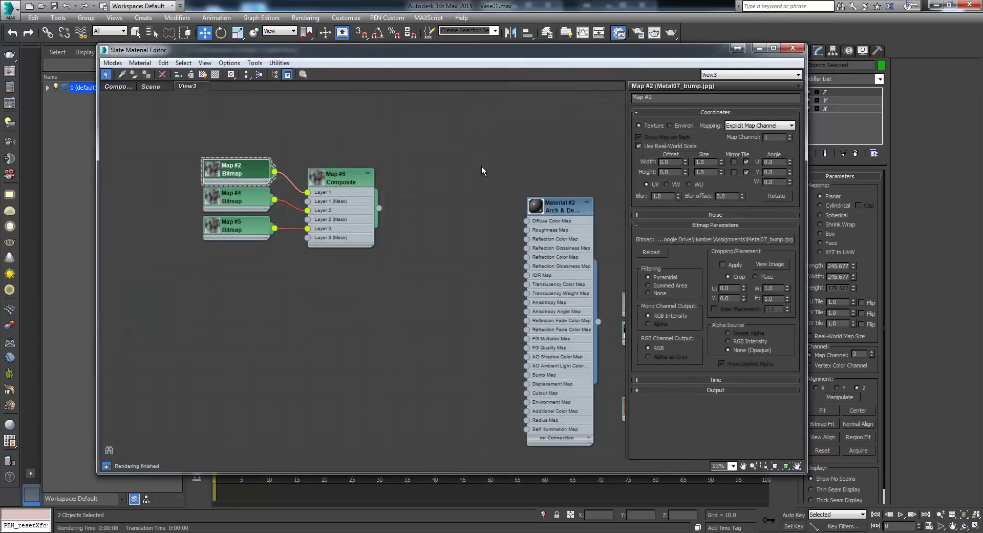
- Set the map channel of bitmap Map #5 to 3 and wire the Composite into the material's Diffuse Color Map
left_click(245, 195)
left_click(273, 199)
left_click(249, 225)
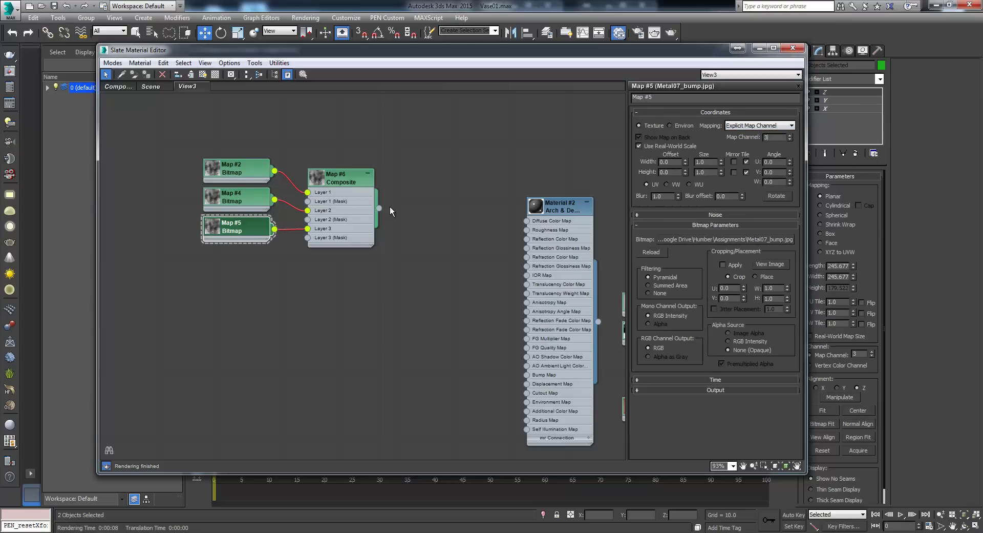
left_click_drag(382, 207, 527, 220)
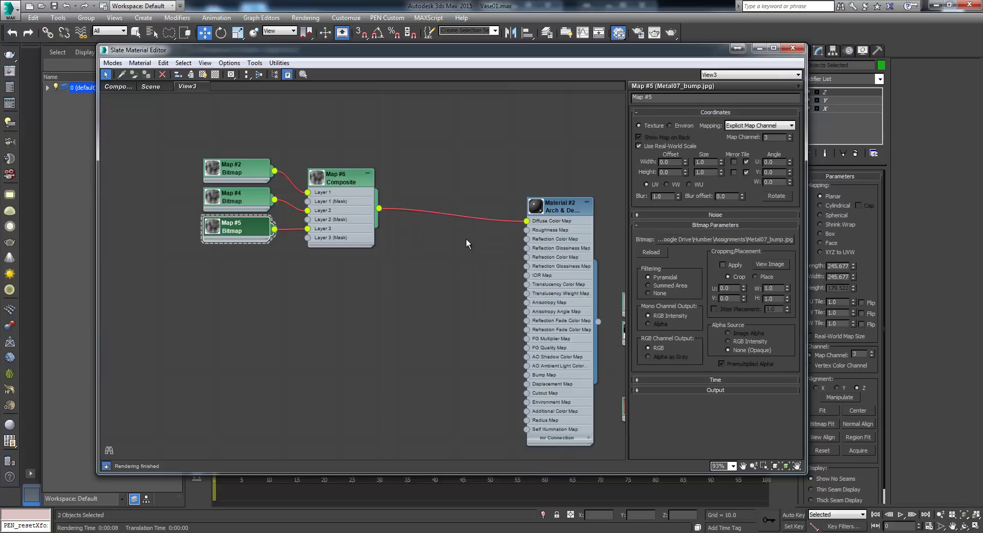
- Render the vase and lower Image Precision to Low (Min 1.0, Quality 0.5) and Soft Shadows Precision to 0.25X - Low
key("shift+q")
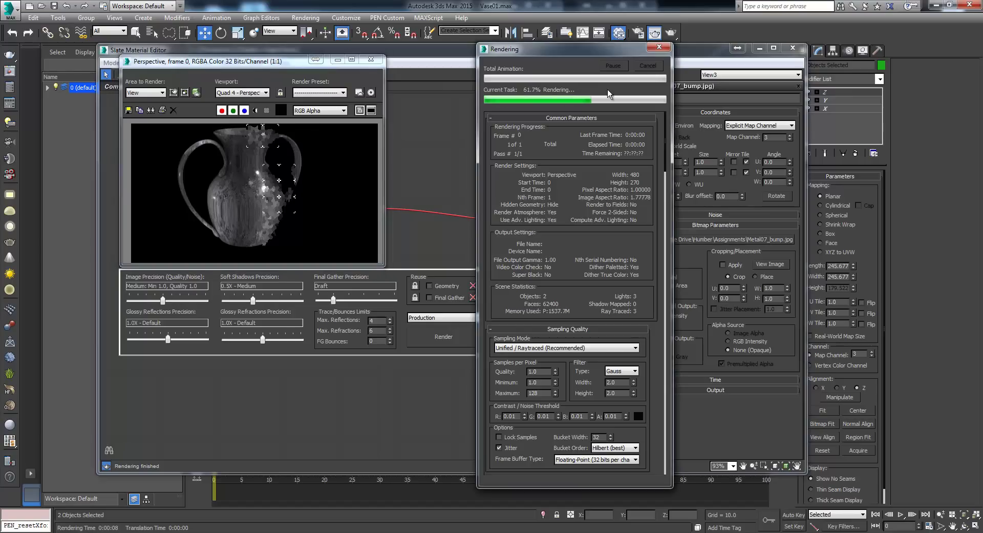
left_click_drag(160, 299, 153, 300)
left_click_drag(252, 301, 247, 301)
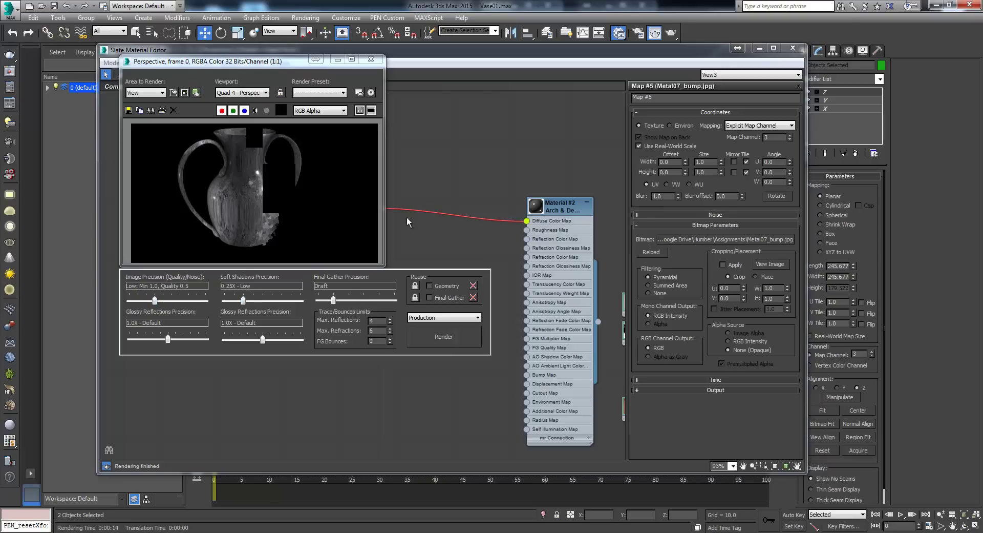
left_click(544, 167)
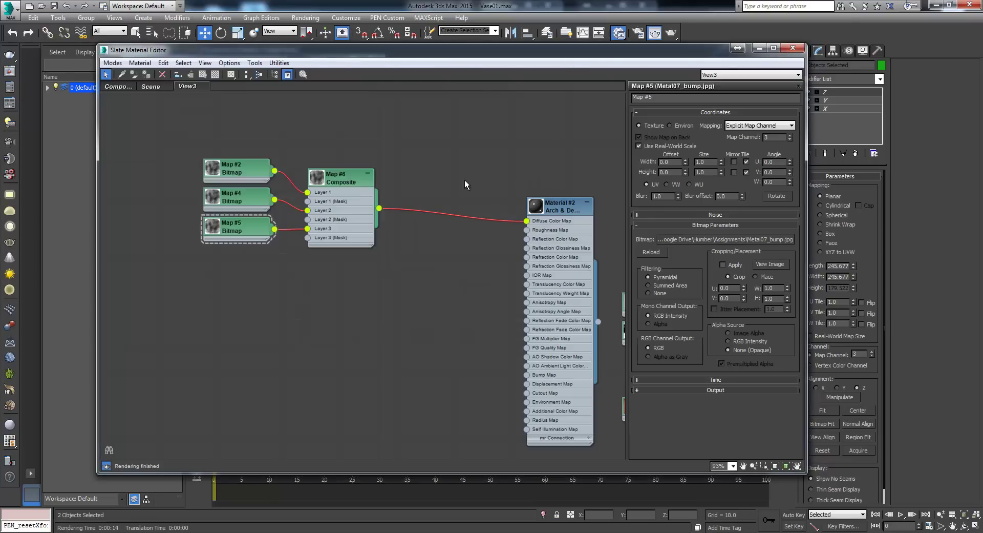
- Open the Composite's layer settings and compare them with the render and viewport by moving the material editor aside and back
left_click(349, 177)
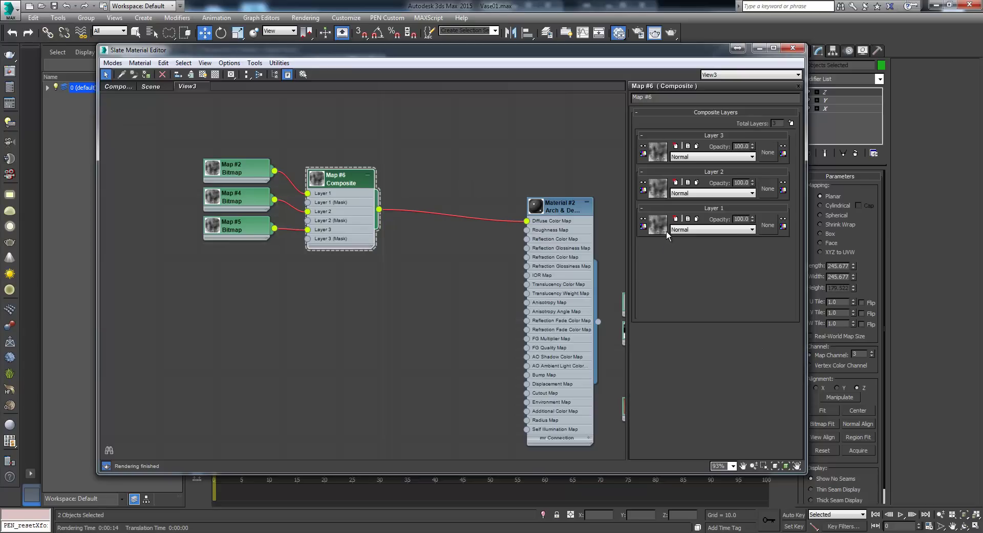
middle_click_drag(408, 261, 475, 270)
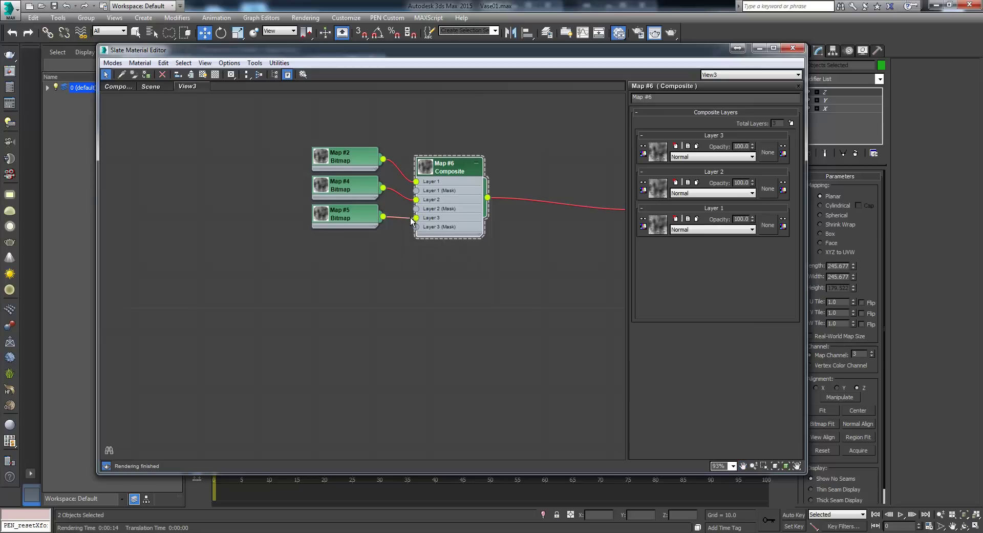
left_click_drag(631, 55, 602, 302)
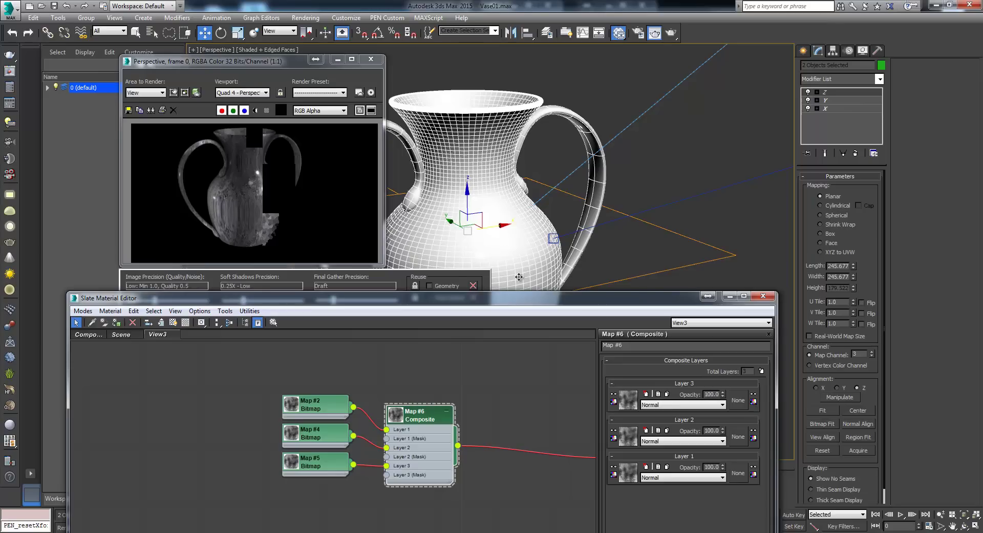
left_click_drag(460, 303, 498, 52)
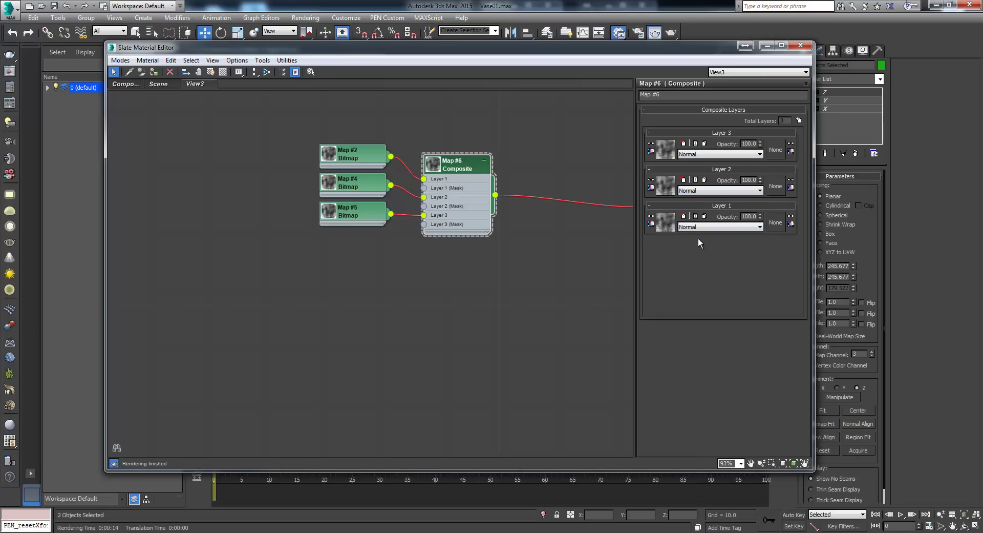
- Add a Falloff map as the mask of the Composite's Layer 2 and open its parameters
left_click_drag(424, 209, 234, 204)
mouse_move(284, 209)
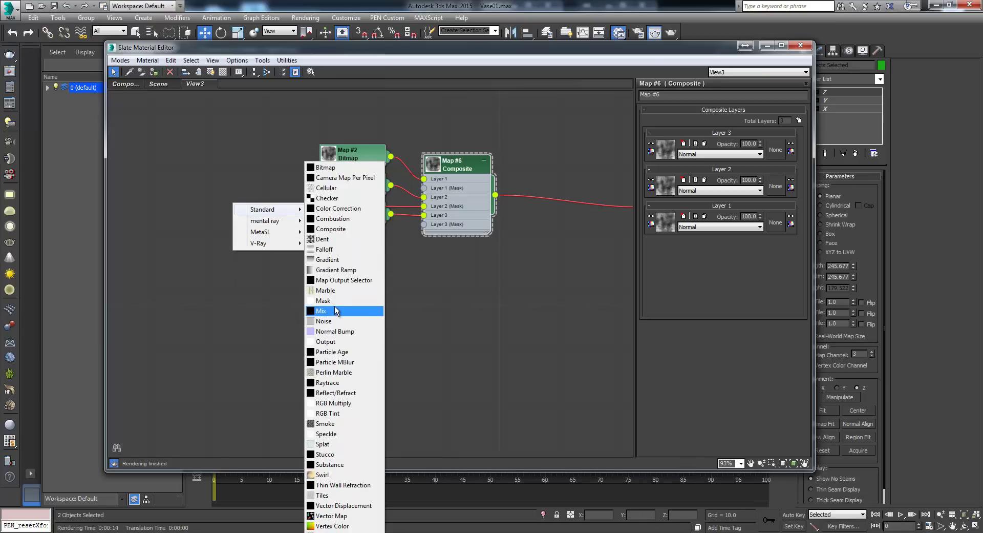
left_click(328, 250)
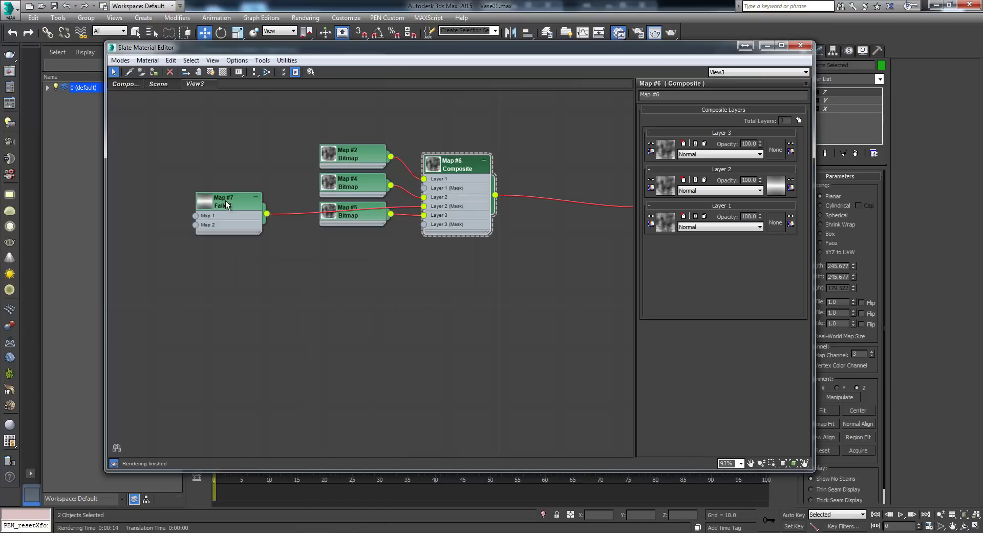
double_click(221, 202)
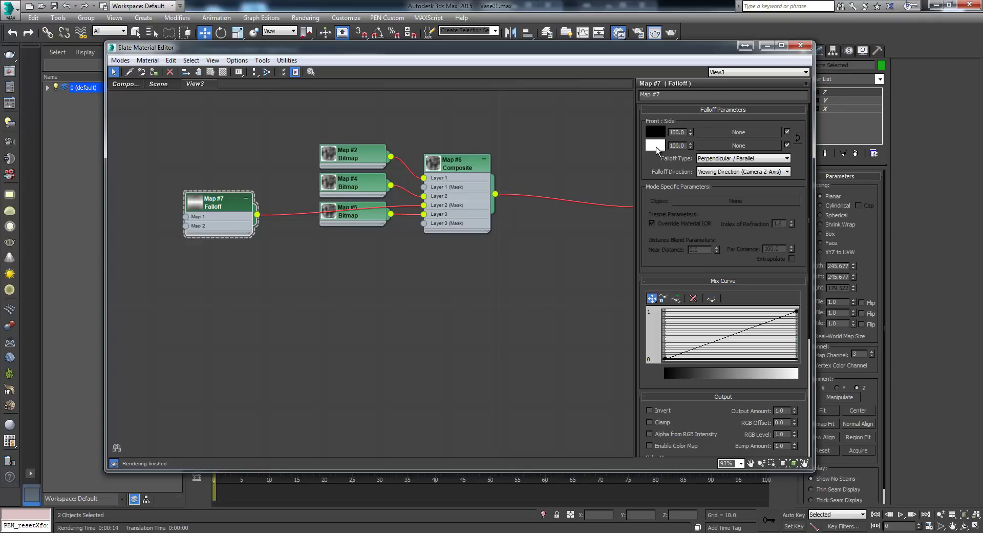
- Swap the front and side colours of Falloff Map #7 and set its Falloff Direction to Local Y-Axis
left_click(798, 139)
left_click_drag(243, 207, 234, 217)
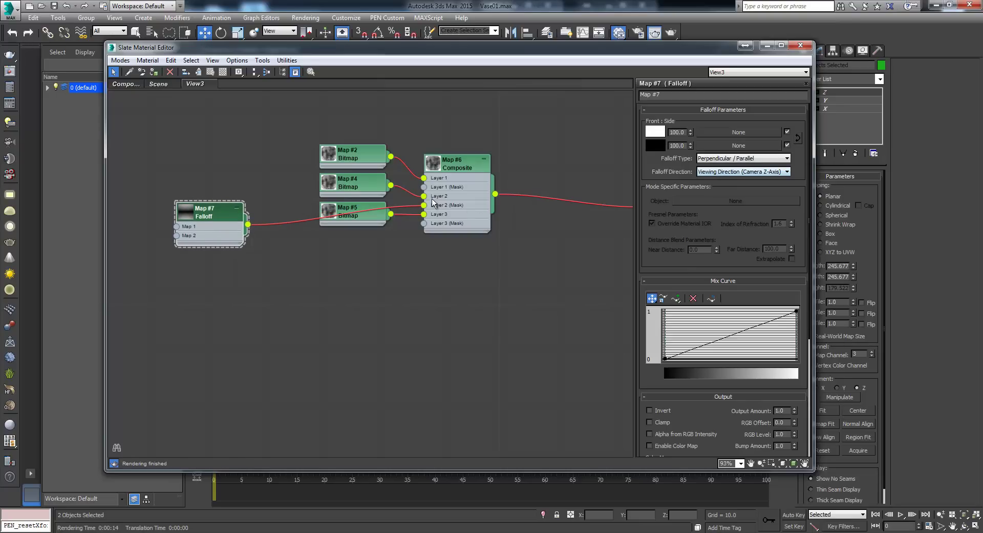
left_click(745, 171)
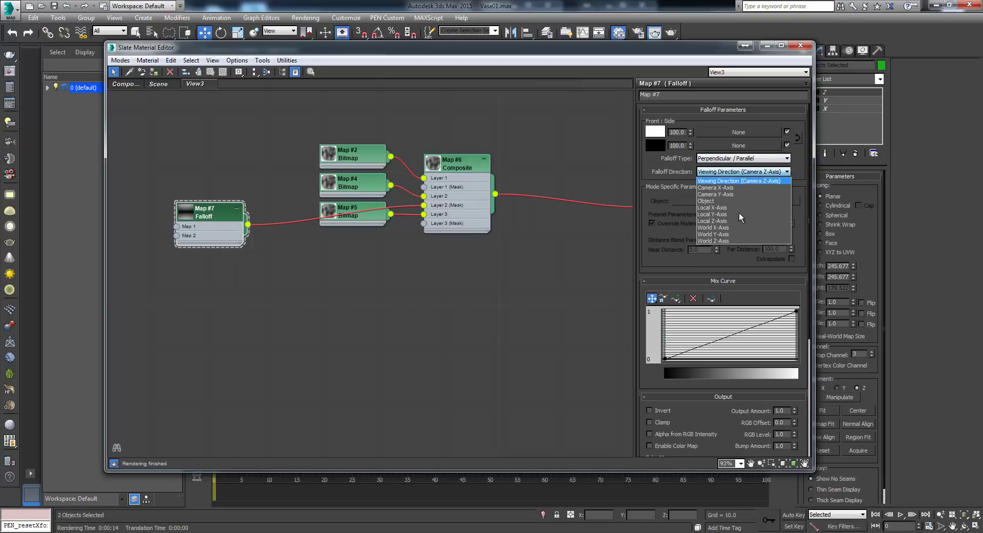
left_click(726, 215)
- Duplicate the Falloff into the Composite's Layer 3 mask, set the copy's Falloff Direction to Local Z-Axis, and render the vase
mouse_move(223, 213)
left_mouse_down()
mouse_move(223, 194)
mouse_move(217, 255)
mouse_move(424, 223)
left_mouse_up()
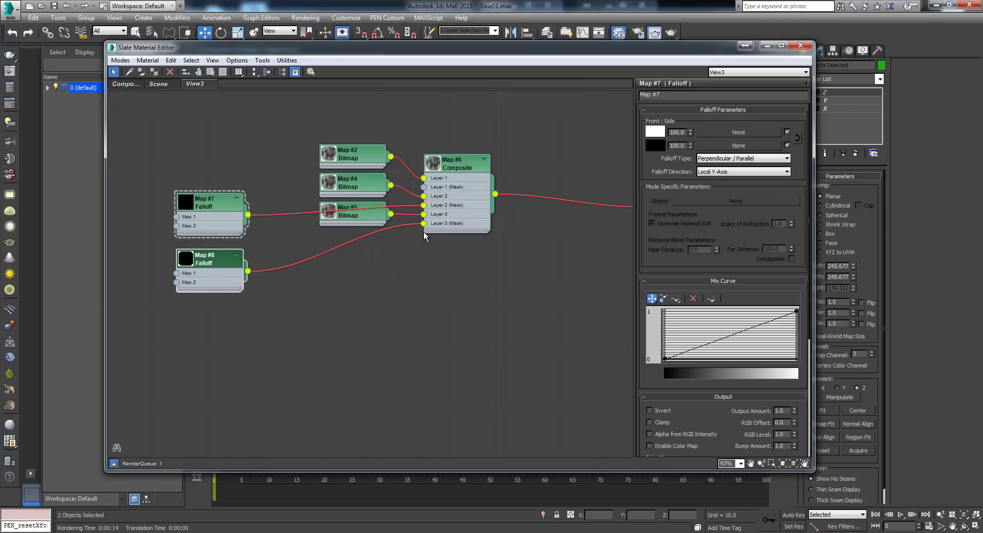
left_click(208, 260)
left_click(726, 171)
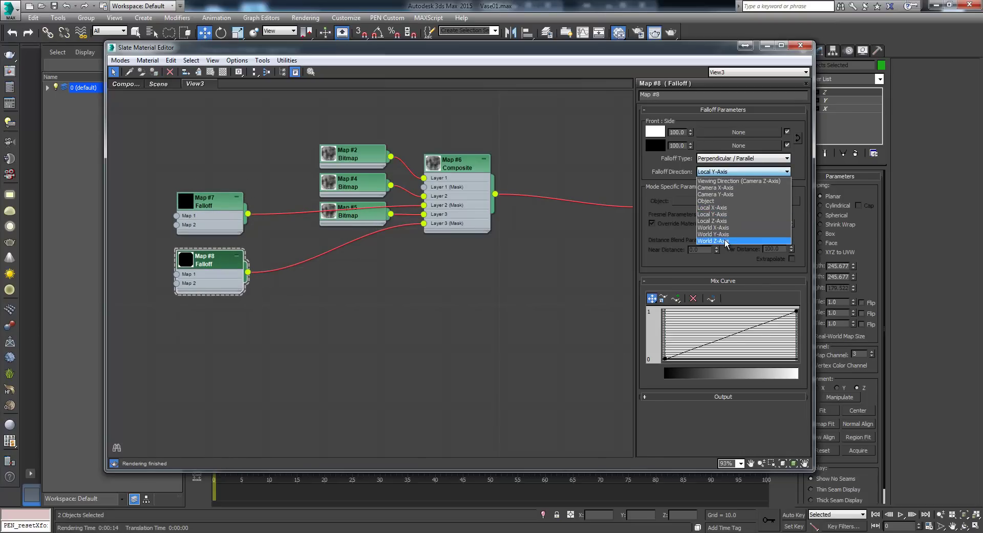
left_click(725, 221)
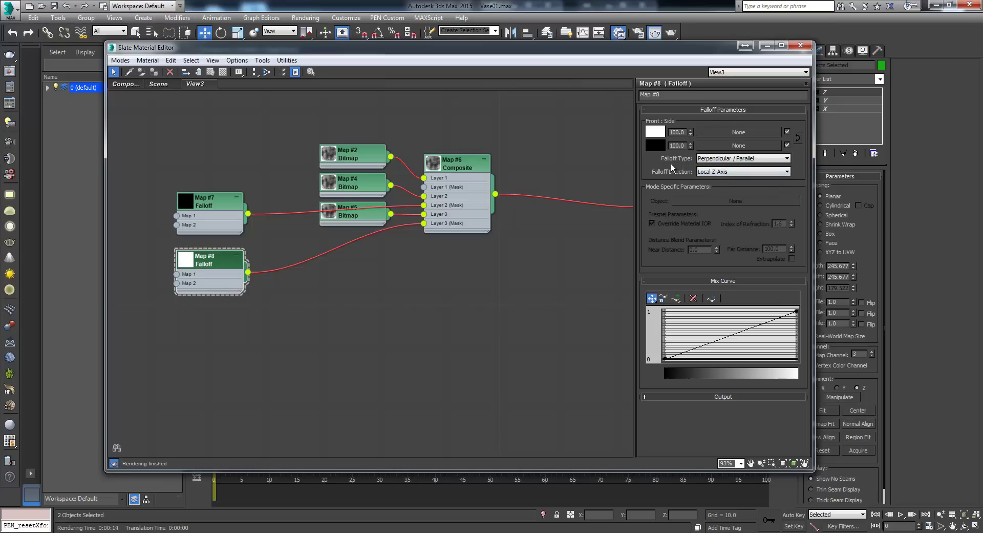
key("shift+q")
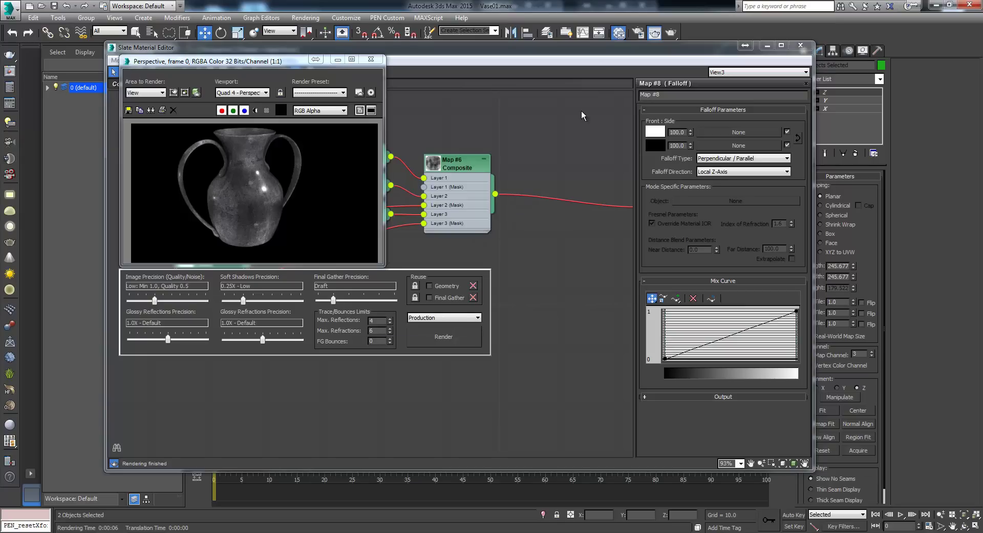
- Return to the material editor and separate the two Falloff nodes from the bitmaps, placing them below and to their left
left_click(658, 60)
scroll(461, 300, "down", 3)
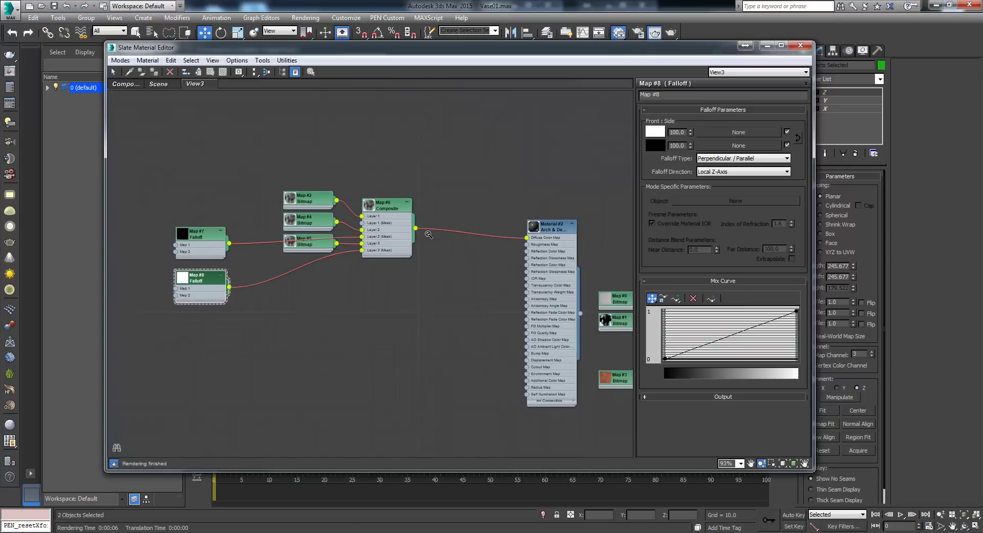
left_click_drag(435, 197, 423, 189)
left_click_drag(259, 201, 226, 302)
left_click_drag(240, 264, 154, 336)
middle_click_drag(283, 191, 332, 130)
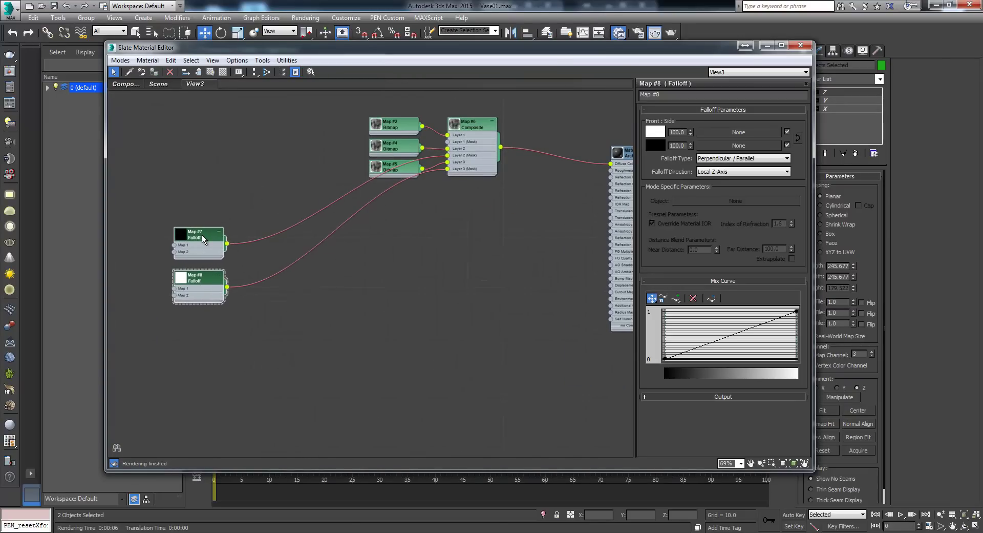
middle_click_drag(340, 256, 272, 287)
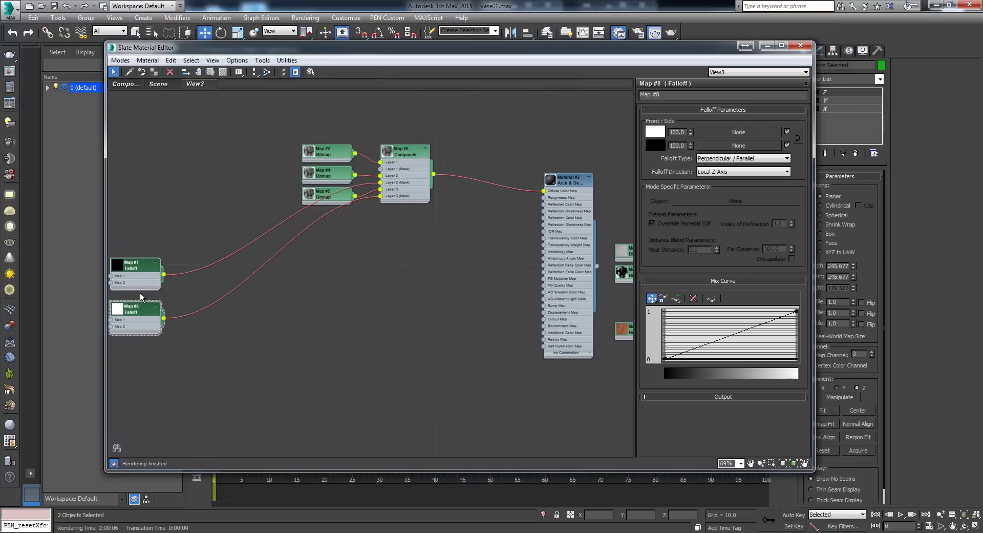
middle_click_drag(365, 285, 380, 270)
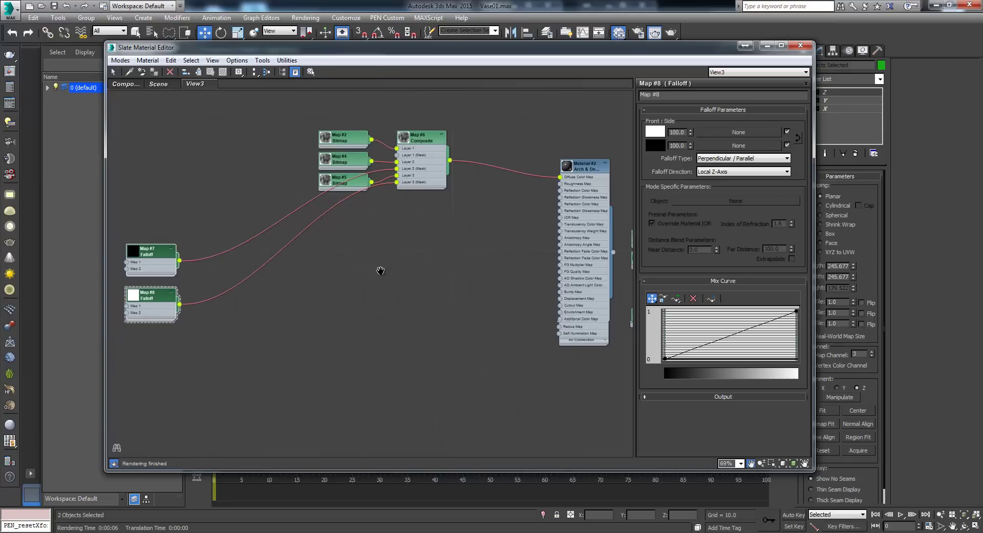
- Show all additional parameters on the Map #2, Map #4 and Map #5 bitmap nodes
left_click(420, 136)
middle_click_drag(400, 201, 473, 235)
middle_click_drag(417, 225, 452, 344, "ctrl+alt")
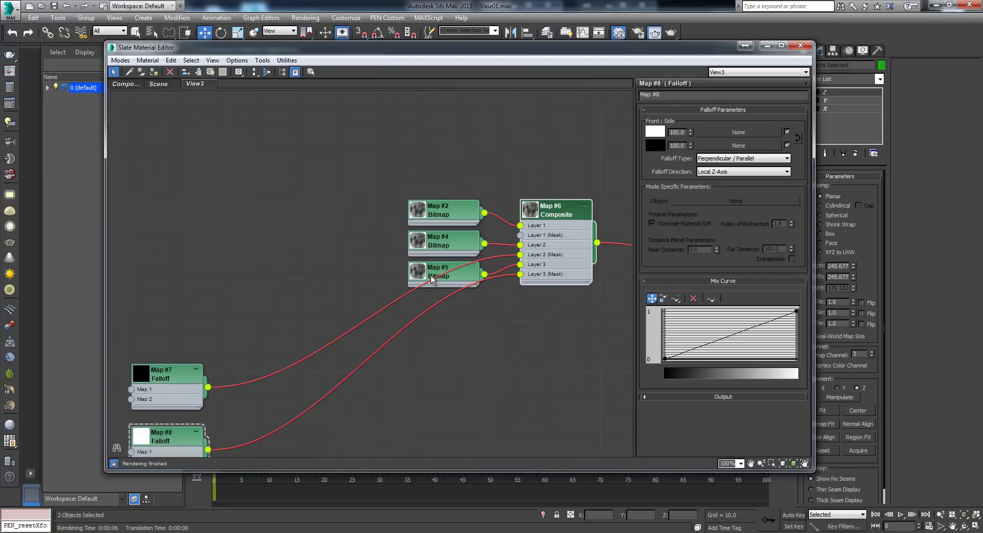
left_click_drag(452, 238, 457, 275)
right_click(457, 275)
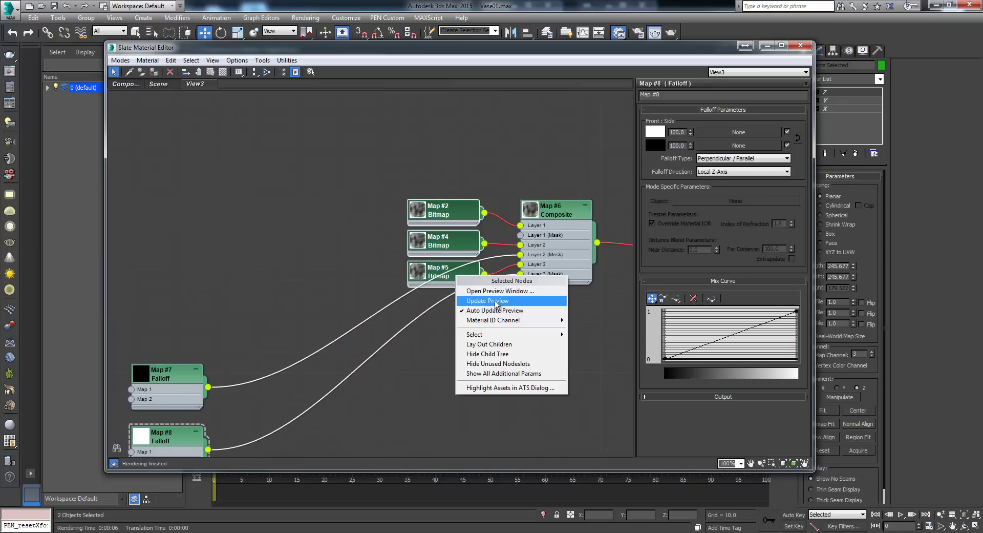
left_click(503, 377)
left_click(489, 251)
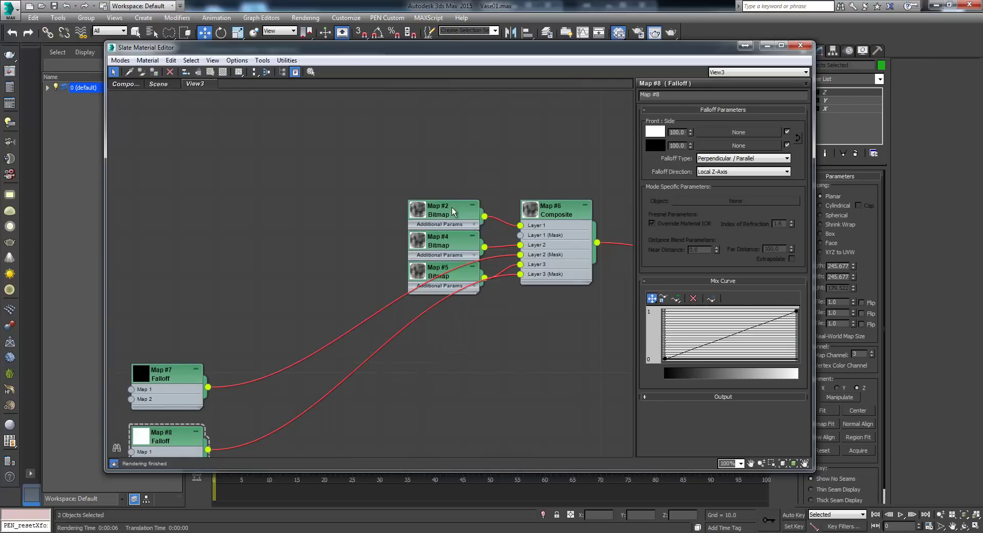
- Expand Map #2's coordinates, wire one Bezier Float controller to its U Tiling and V Tiling, and collapse the node
left_click(452, 207)
left_click(475, 223)
left_click(463, 231)
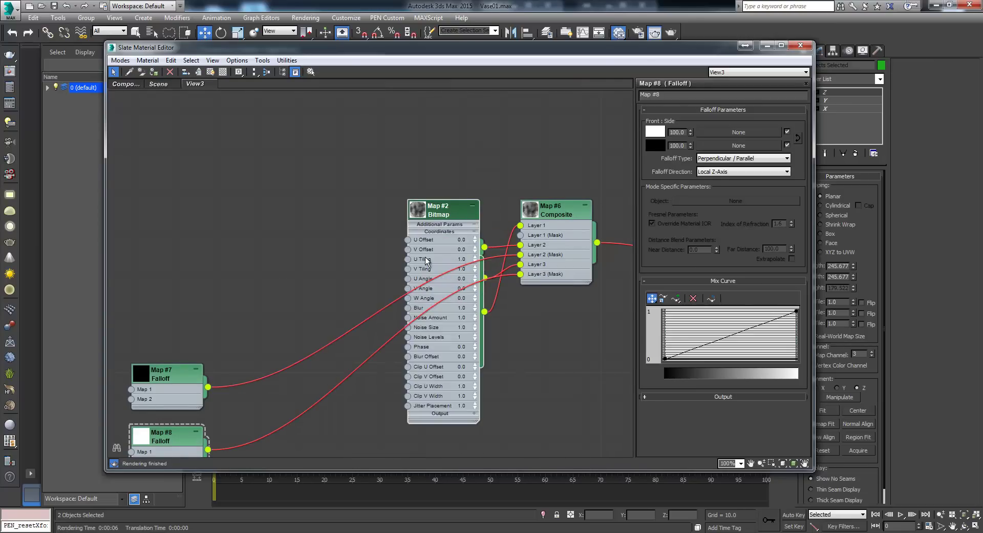
mouse_move(408, 259)
left_mouse_down()
mouse_move(336, 229)
mouse_move(407, 269)
left_mouse_up()
left_click(374, 247)
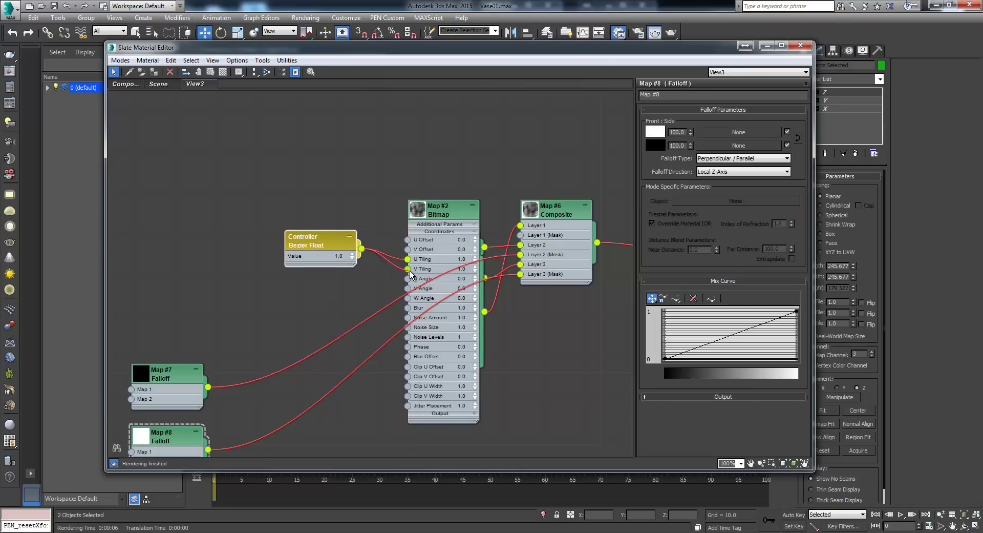
left_click_drag(318, 238, 308, 249)
left_click(472, 204)
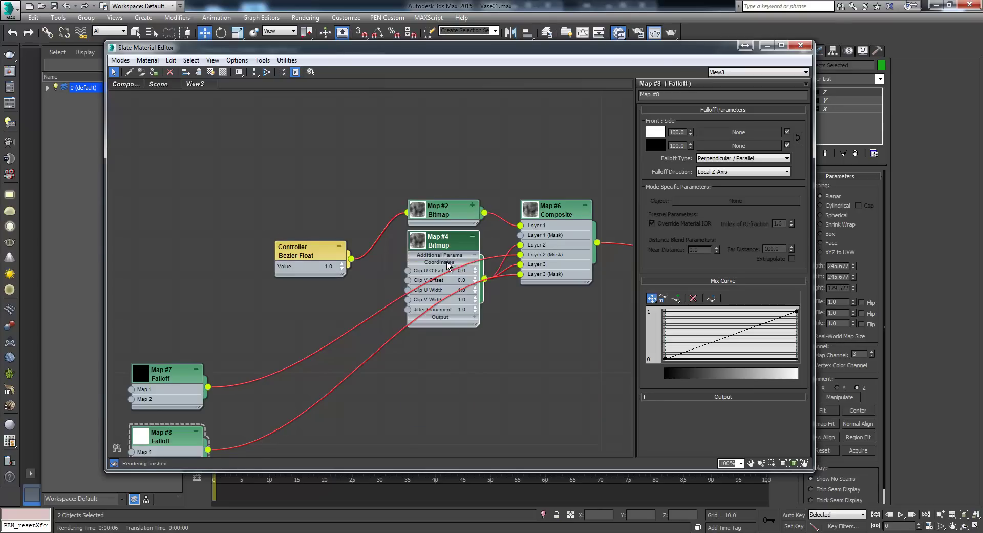
- Expand Map #4's coordinates, wire the same Bezier Float controller to its U Tiling and V Tiling, and collapse the node
left_click(444, 264)
left_click(407, 291)
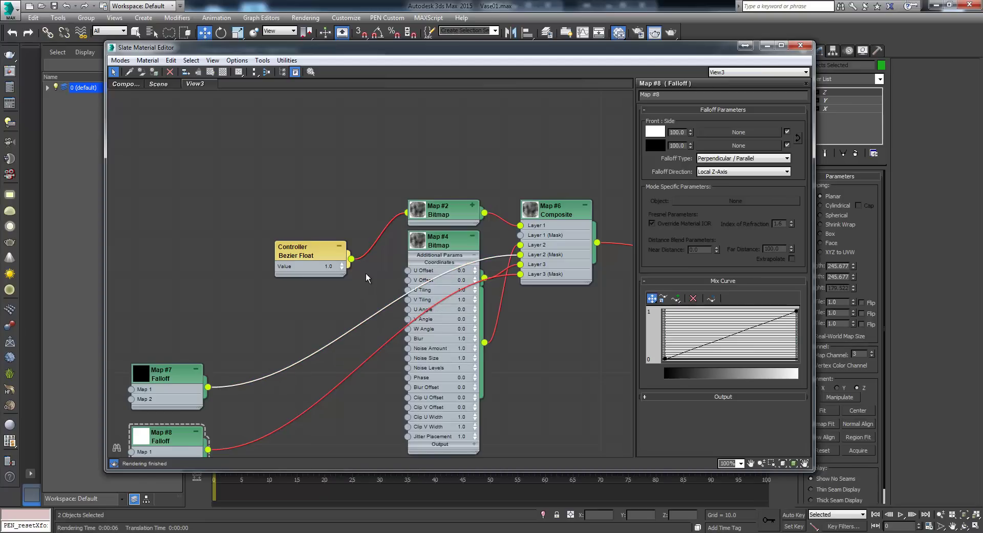
left_click_drag(432, 261, 432, 250)
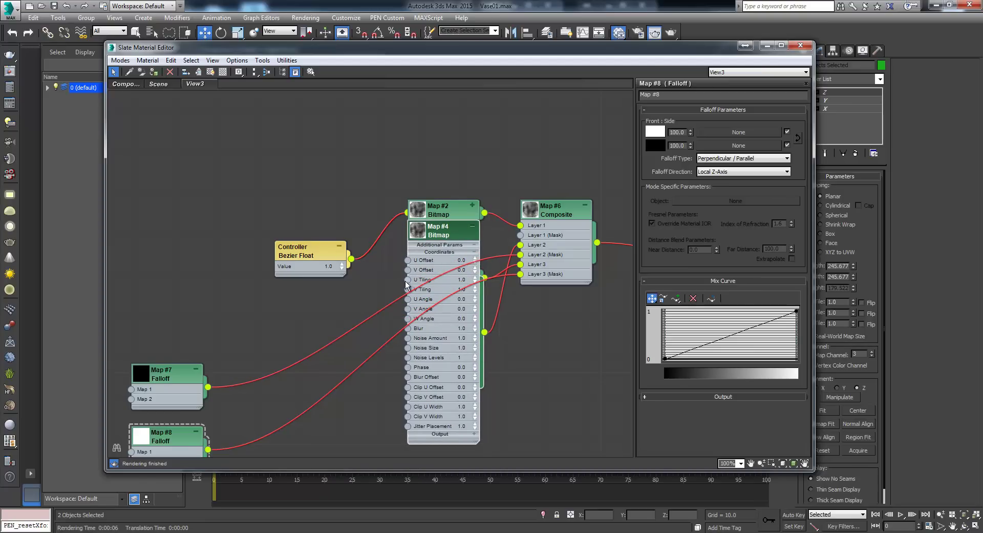
mouse_move(407, 281)
left_mouse_down()
mouse_move(353, 259)
mouse_move(408, 289)
left_mouse_up()
left_click_drag(462, 231, 462, 241)
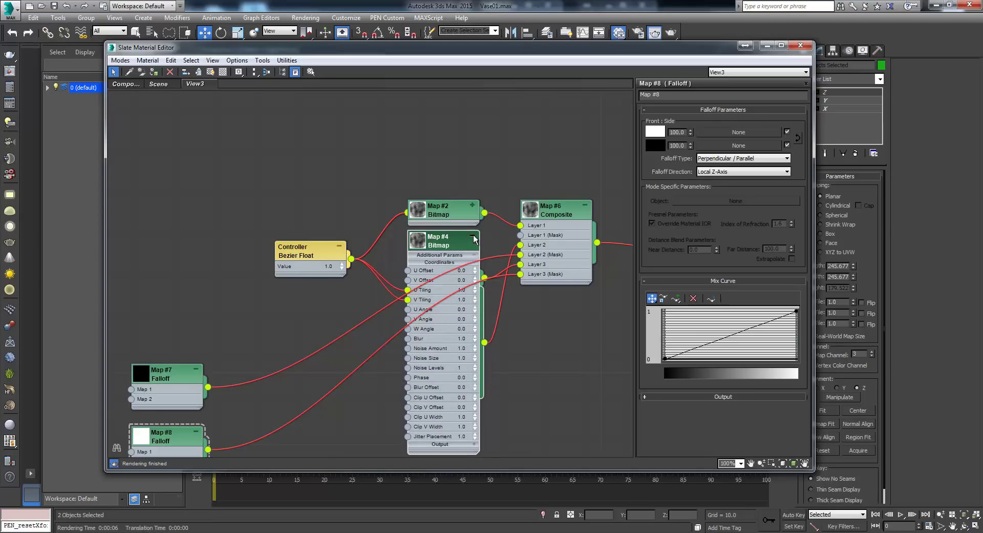
left_click(473, 236)
- Expand Map #5's coordinates, wire the shared Bezier Float controller to its U Tiling and V Tiling, and collapse the node
left_click(473, 285)
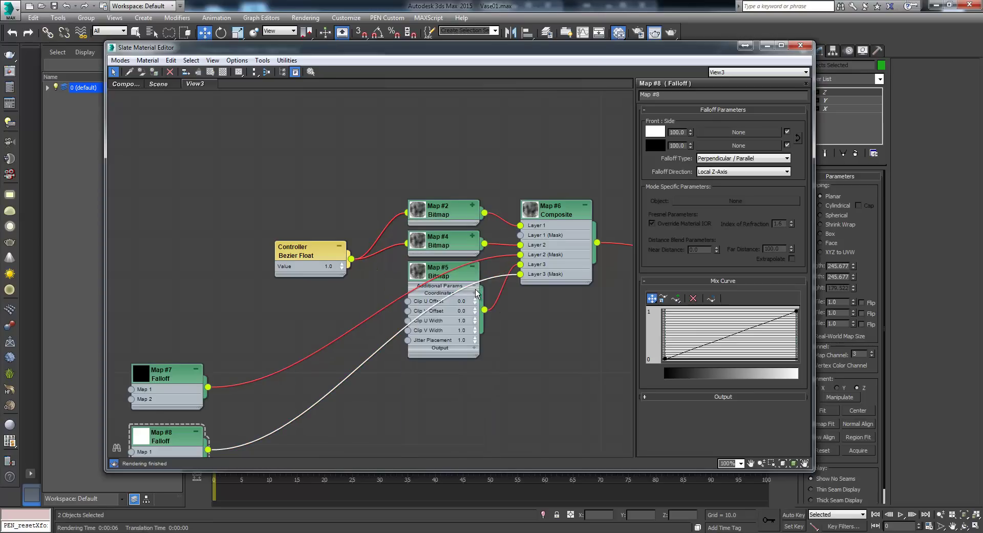
left_click(429, 294)
mouse_move(408, 320)
left_mouse_down()
mouse_move(352, 260)
mouse_move(399, 338)
mouse_move(408, 330)
left_mouse_up()
left_click(472, 266)
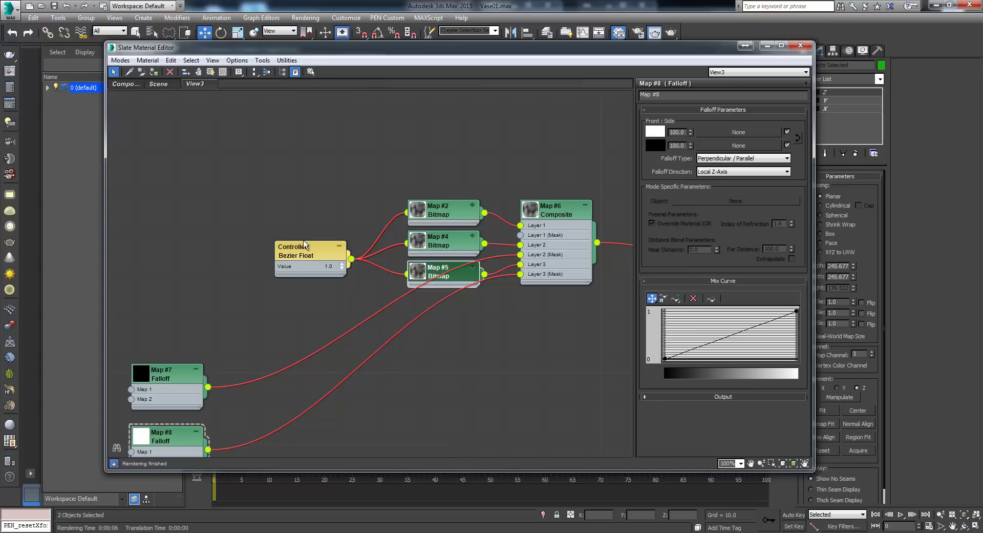
- Set the Bezier Float controller's value to 0.8 and render the vase
left_click_drag(309, 248, 319, 238)
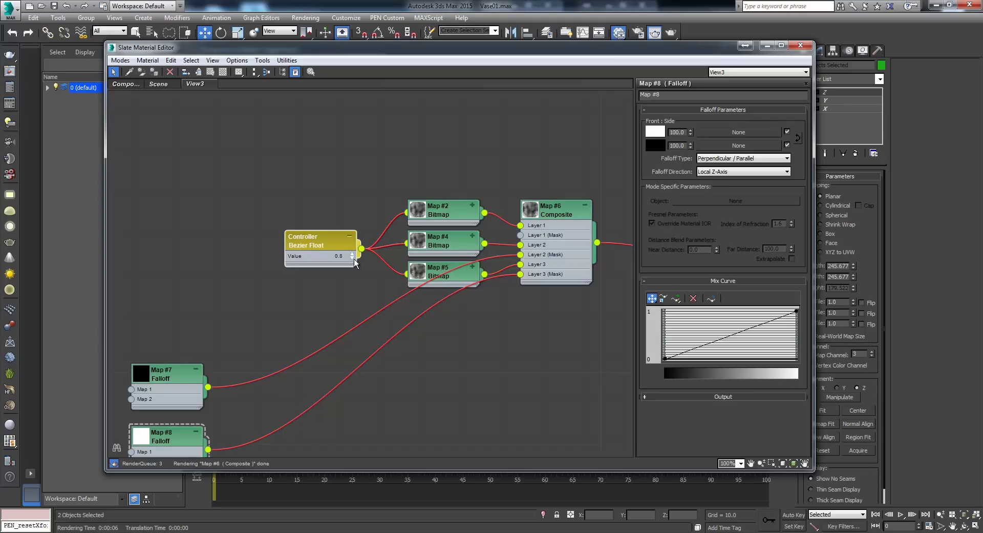
key("shift+q")
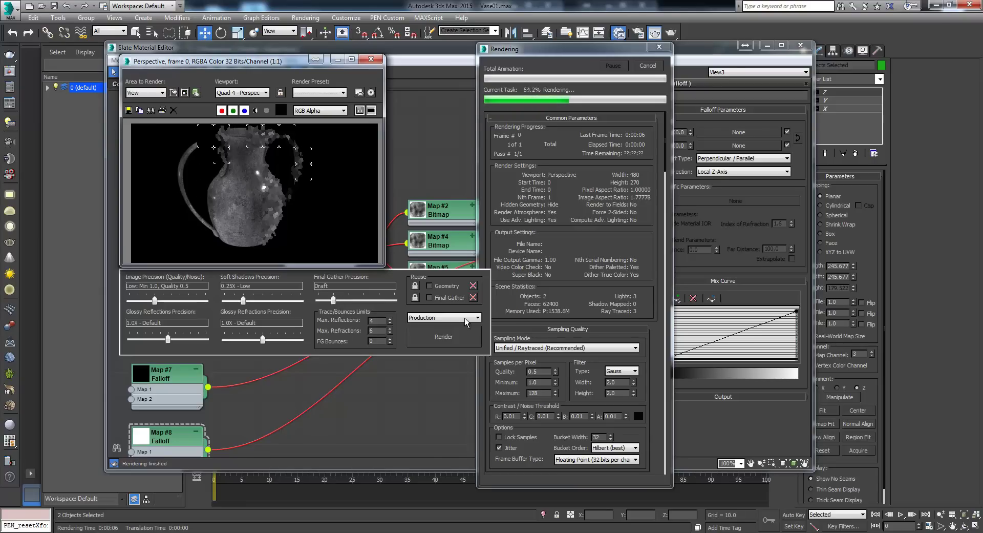
left_click(648, 67)
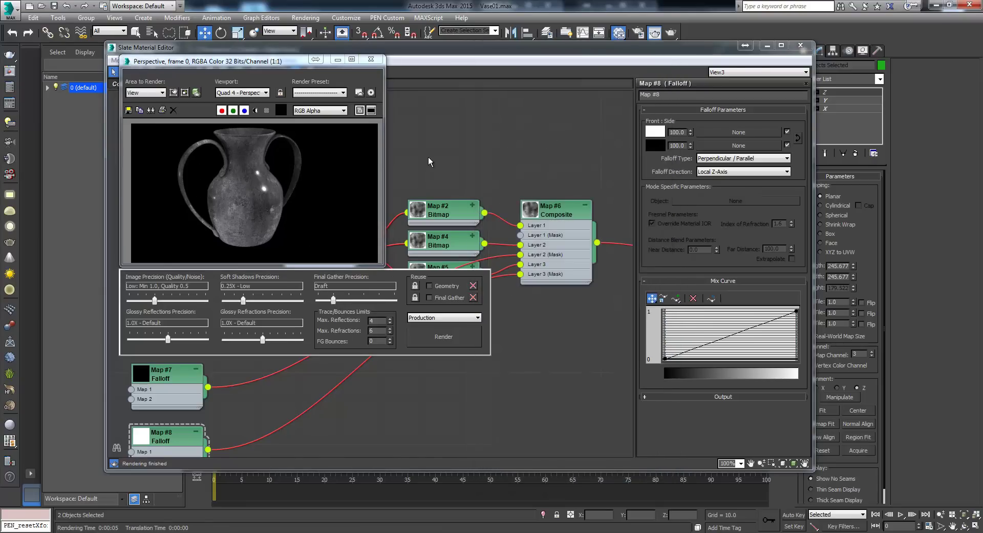
- Uncover the viewport to compare the vase's UVW mapping dimensions with the tiling controller, and review the whole node network
left_click_drag(707, 47, 504, 121)
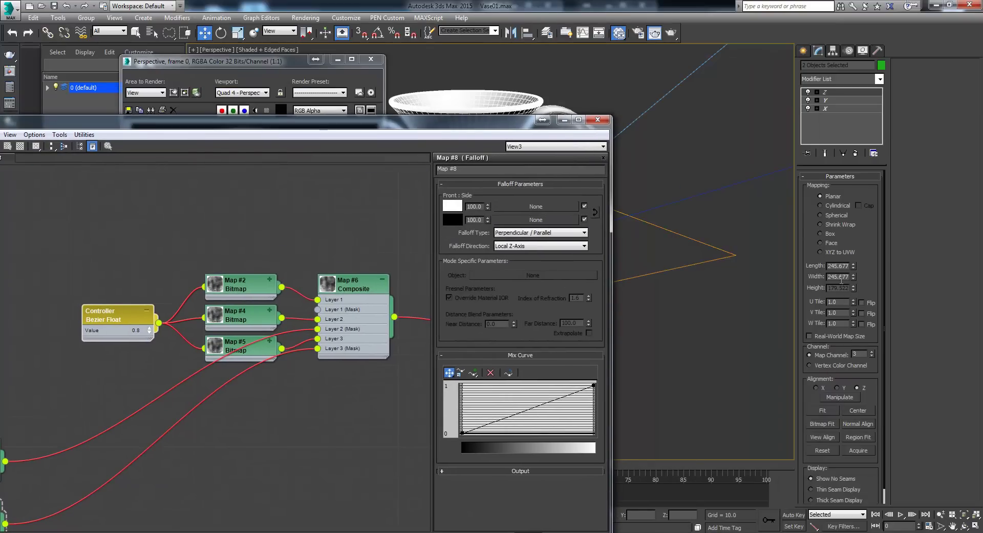
left_click_drag(516, 130, 676, 58)
middle_click_drag(454, 156, 343, 136)
scroll(179, 193, "down", 1)
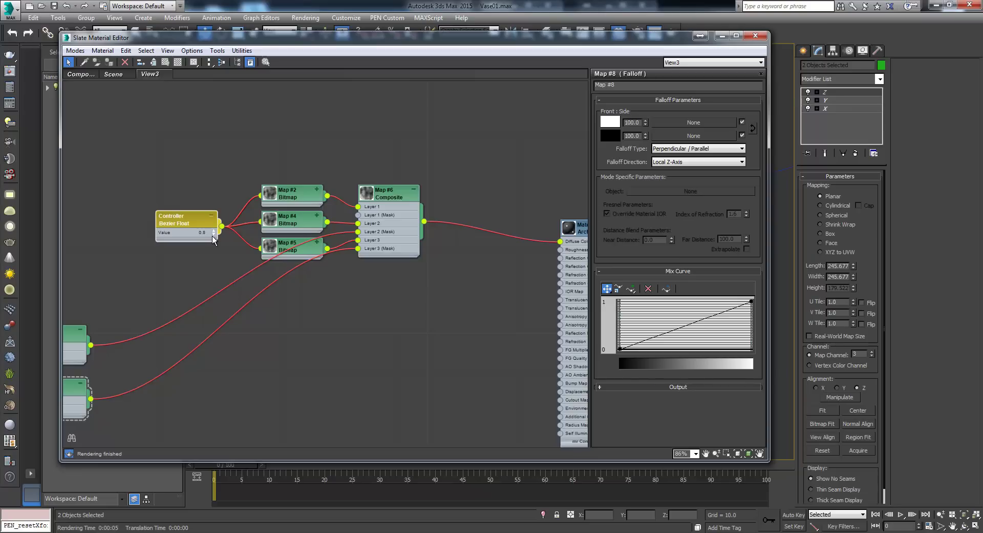
middle_click_drag(461, 287, 424, 276)
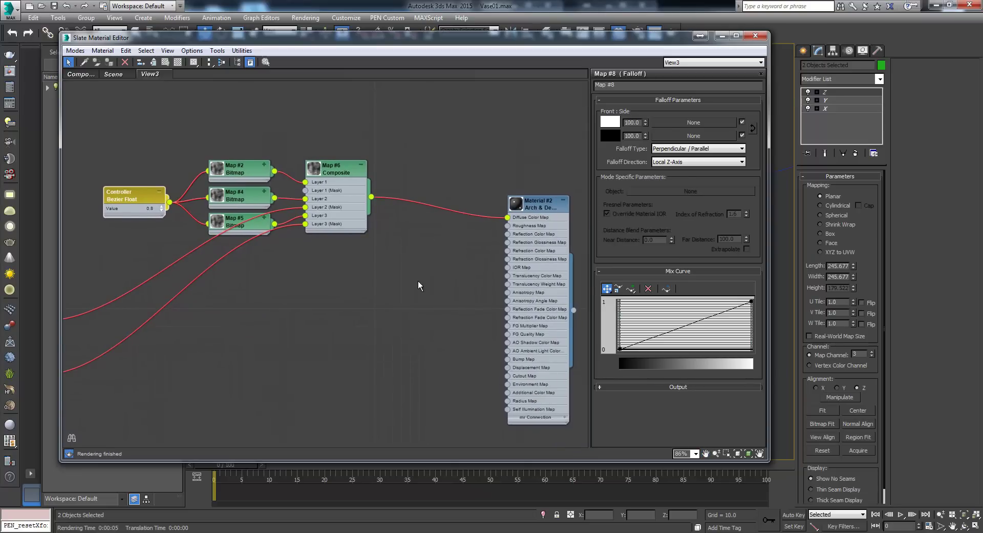
middle_click_drag(385, 251, 484, 215)
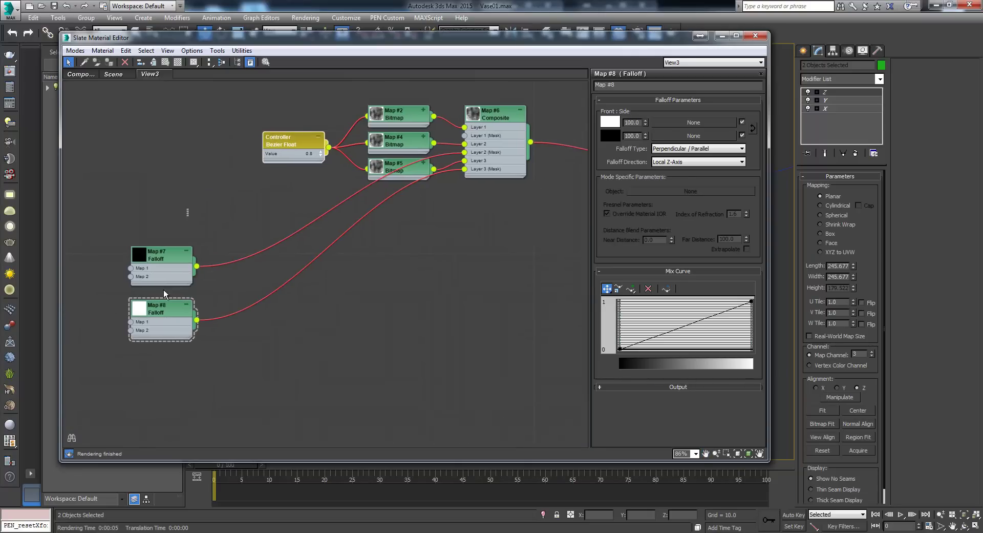
scroll(210, 272, "down", 4)
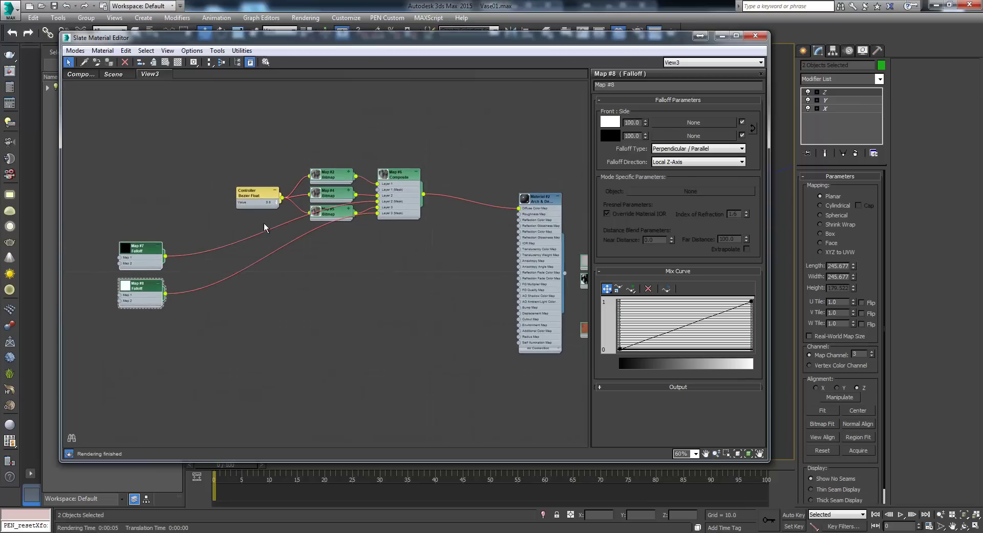
- Move the Map #1 bitmap node from beside the material to the empty area below the Composite's three bitmaps
left_click_drag(536, 253, 533, 271)
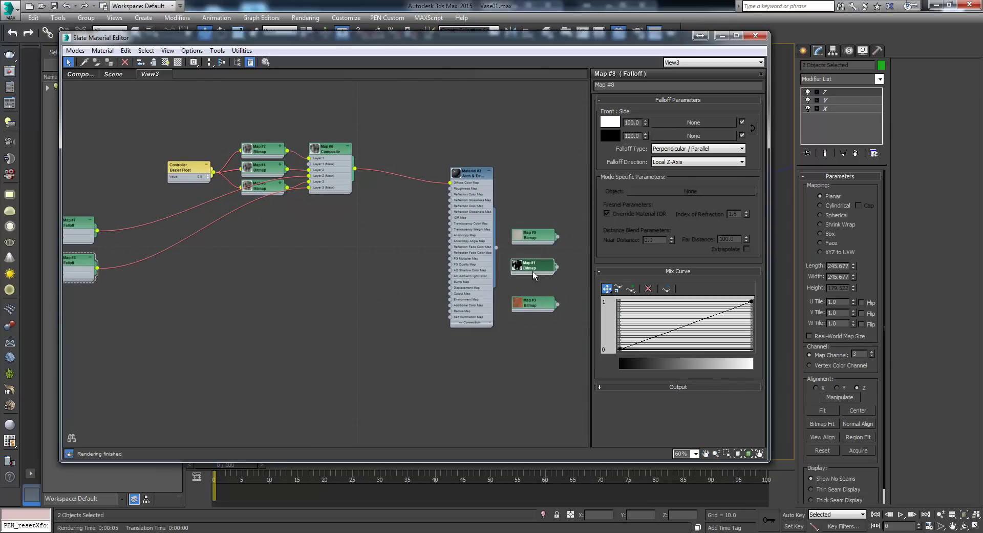
left_click_drag(534, 235, 534, 245)
middle_click_drag(386, 279, 403, 264)
scroll(403, 265, "up", 1)
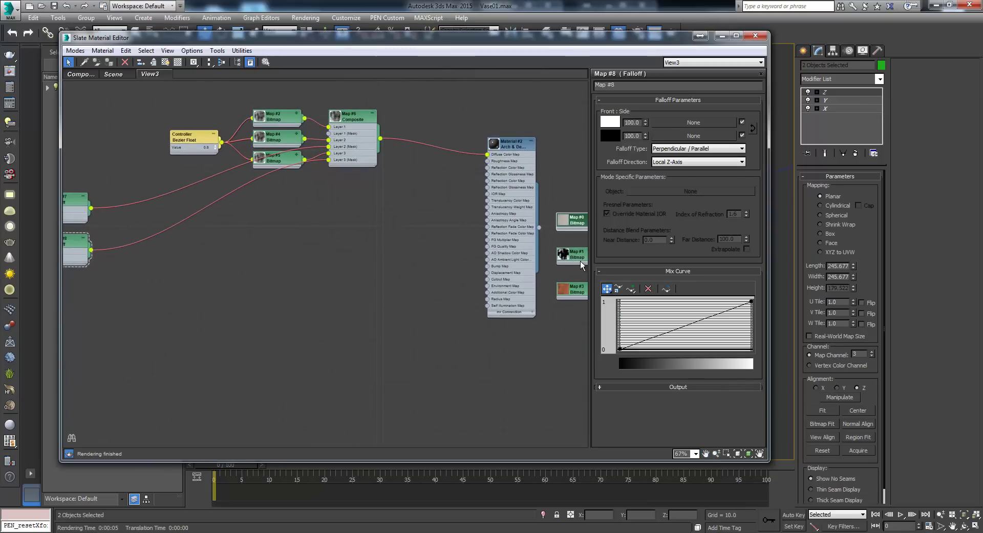
left_click_drag(579, 259, 281, 251)
scroll(355, 296, "up", 2)
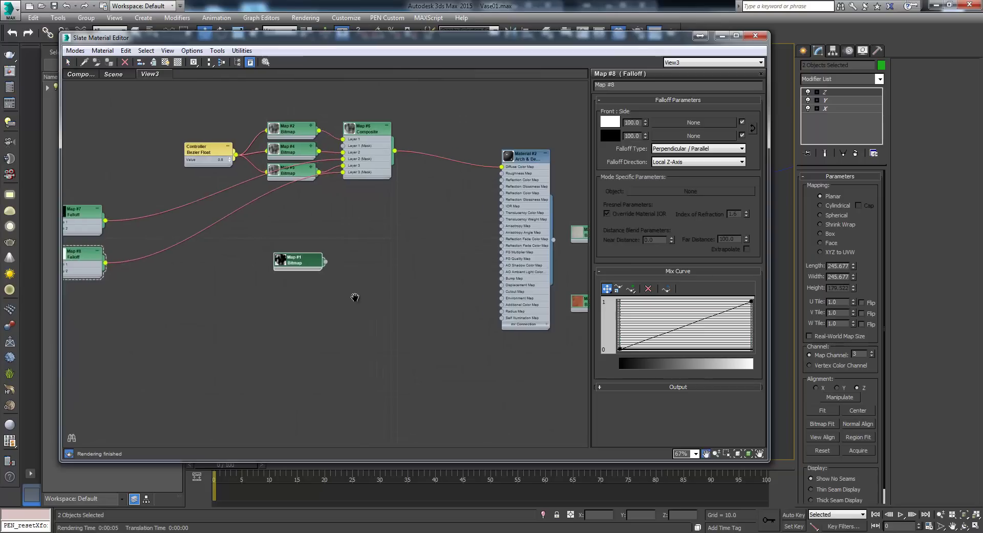
left_click_drag(330, 314, 314, 306)
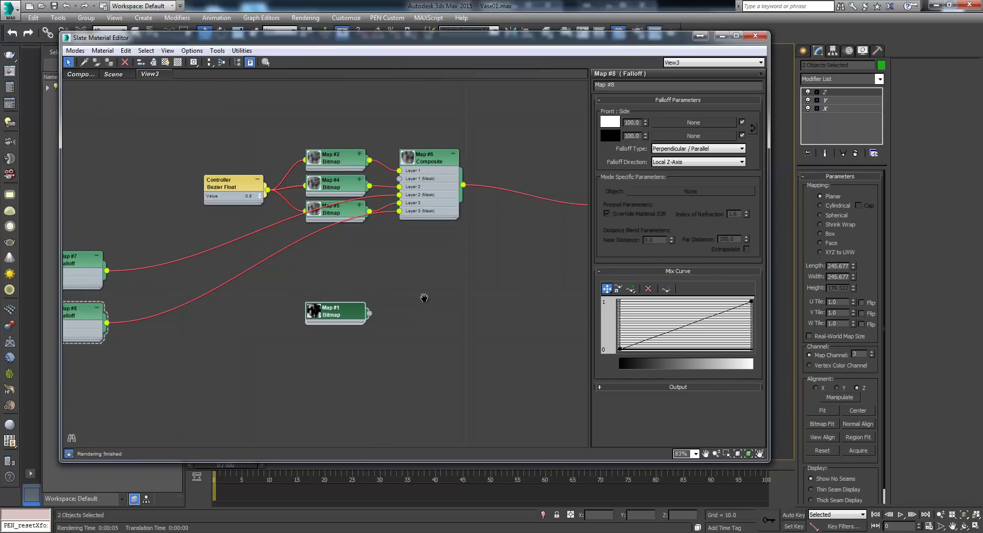
- Open the parameters of the Map #1 bitmap (Metal07_spec.jpg)
scroll(423, 299, "up", 2)
double_click(285, 282)
middle_click_drag(365, 307, 344, 269)
middle_click_drag(344, 269, 333, 302)
double_click(331, 306)
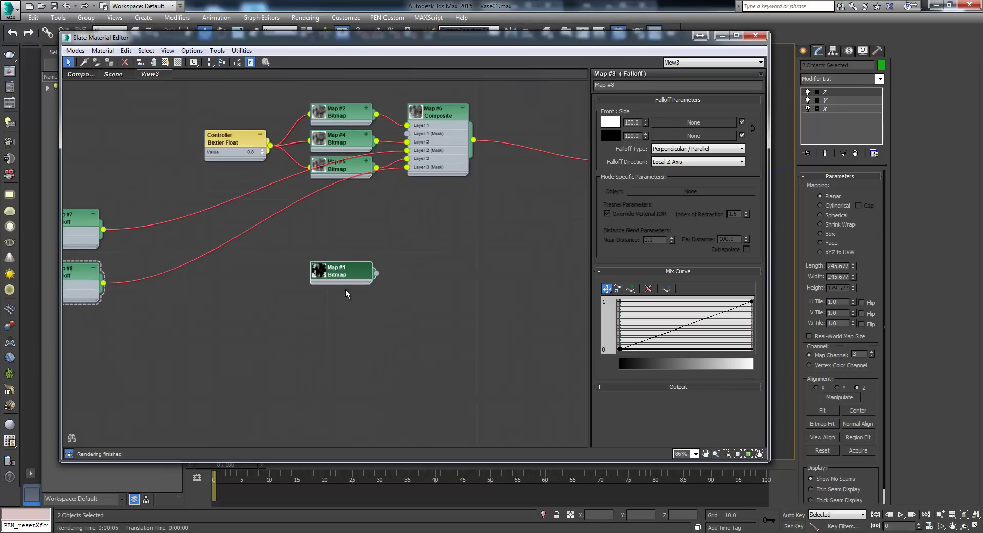
middle_click_drag(426, 262, 395, 267)
double_click(315, 279)
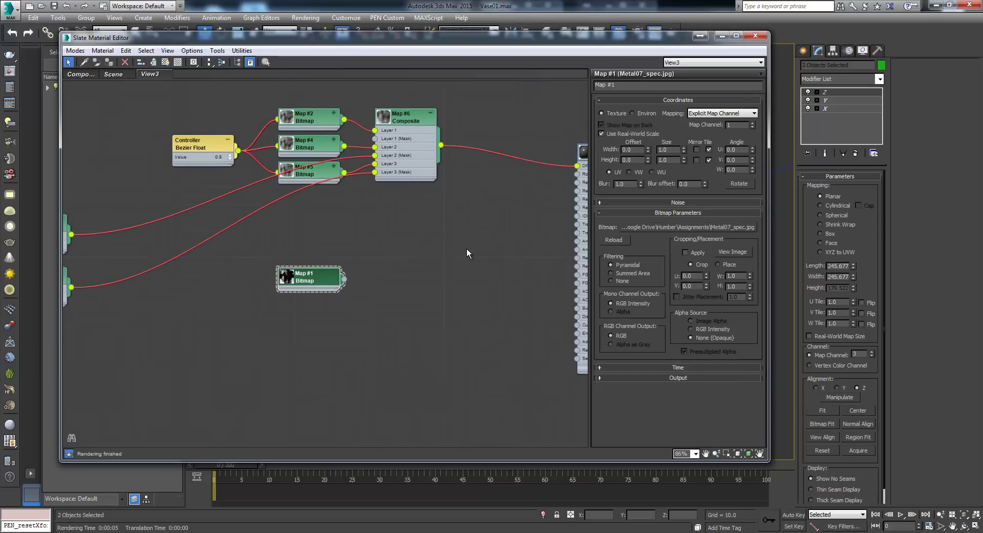
- Duplicate the Map #1 bitmap twice below the original and feed the three bitmaps into the layers of a new three-layer Composite
left_click_drag(316, 323, 314, 325)
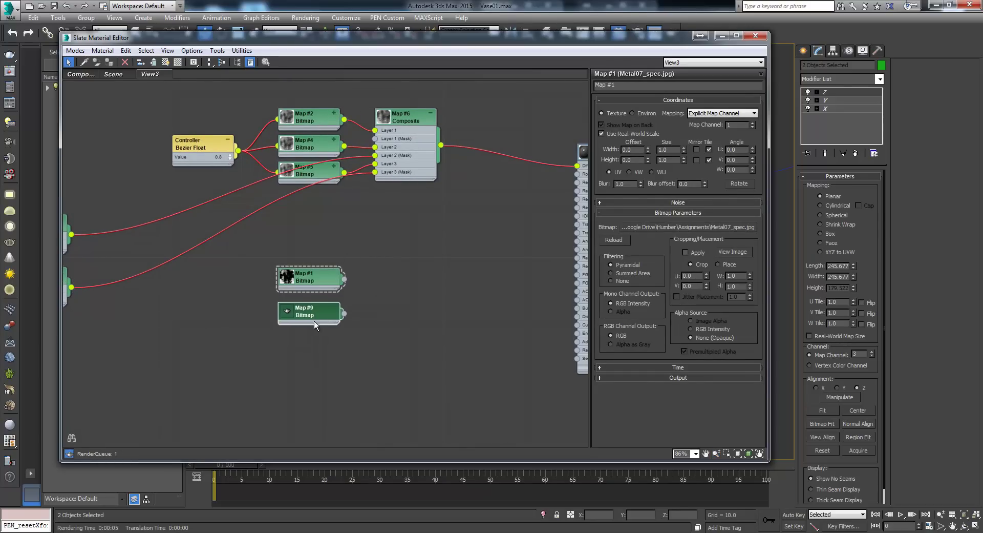
left_click_drag(314, 269, 312, 287)
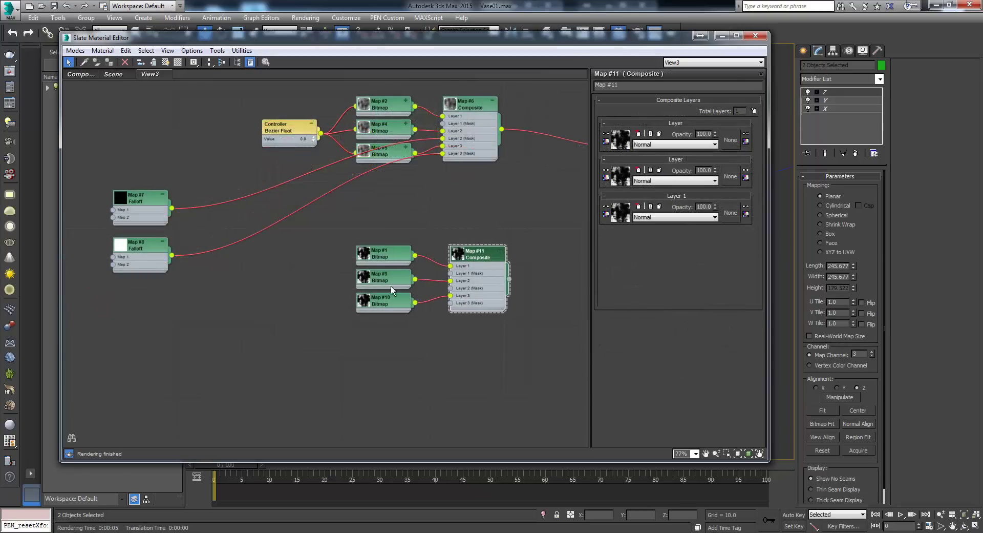
- Give the copied bitmaps Map #9 and Map #10 their own map channels, using channel 3 for Map #10
double_click(390, 278)
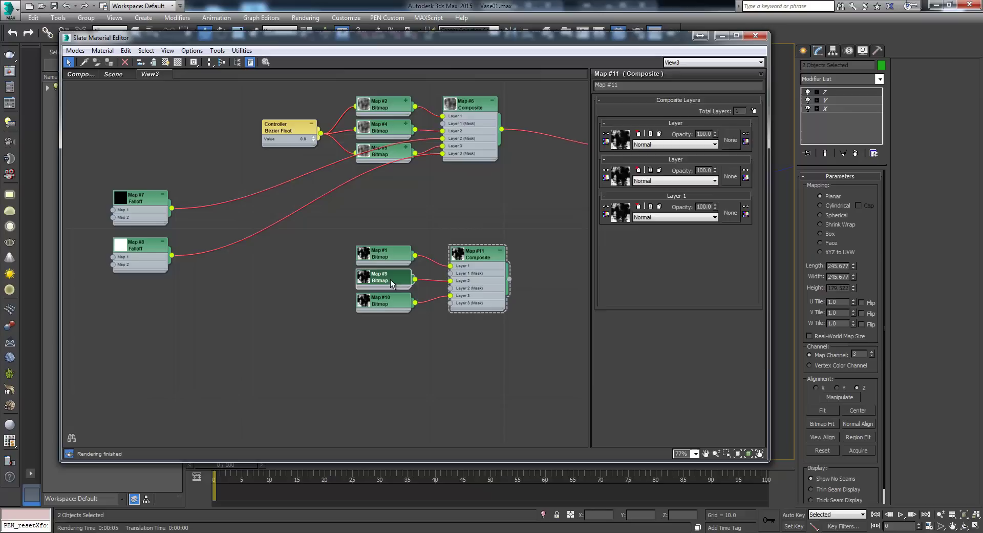
double_click(407, 306)
left_click(752, 122)
- Wire Falloff Map #7 into the Layer 2 mask and Falloff Map #8 into the Layer 3 mask of Composite Map #11, and align the nodes
middle_click_drag(435, 229, 418, 233)
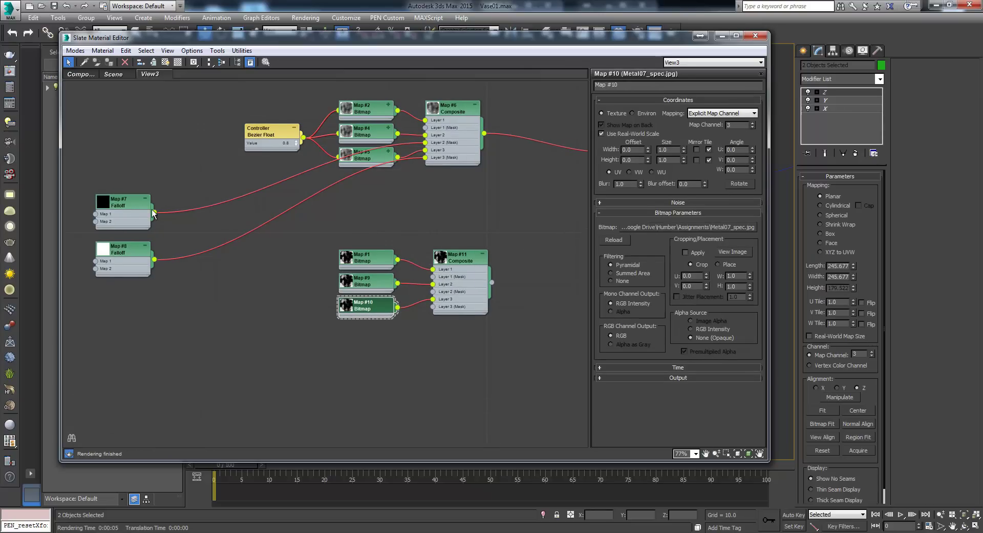
left_click_drag(154, 212, 154, 260)
middle_click_drag(355, 223, 243, 267)
left_click_drag(343, 304, 322, 268)
middle_click_drag(322, 268, 418, 292)
left_click_drag(418, 291, 434, 284)
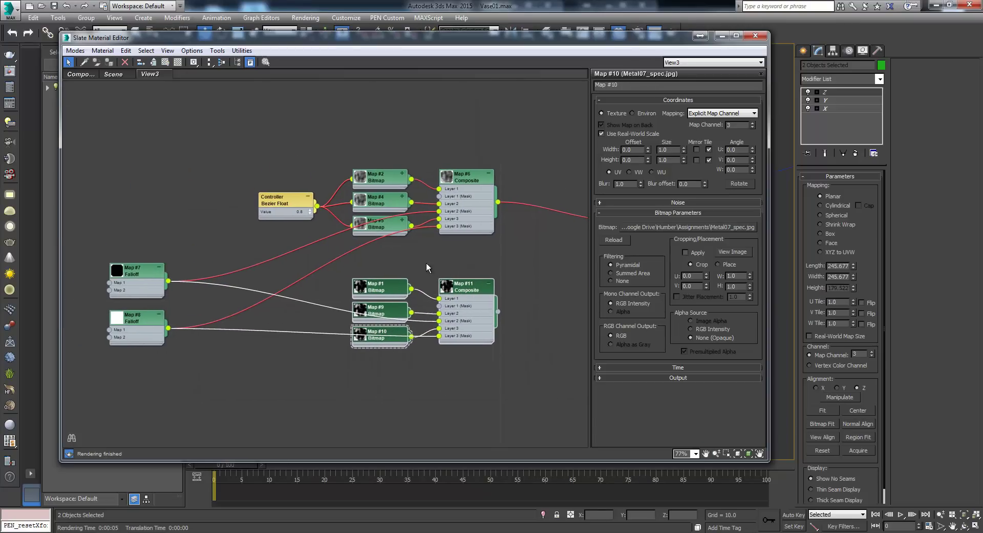
- Add a second Bezier Float controller driving the Map #1, Map #9 and Map #10 bitmaps, and place it beside them
scroll(435, 263, "up", 3)
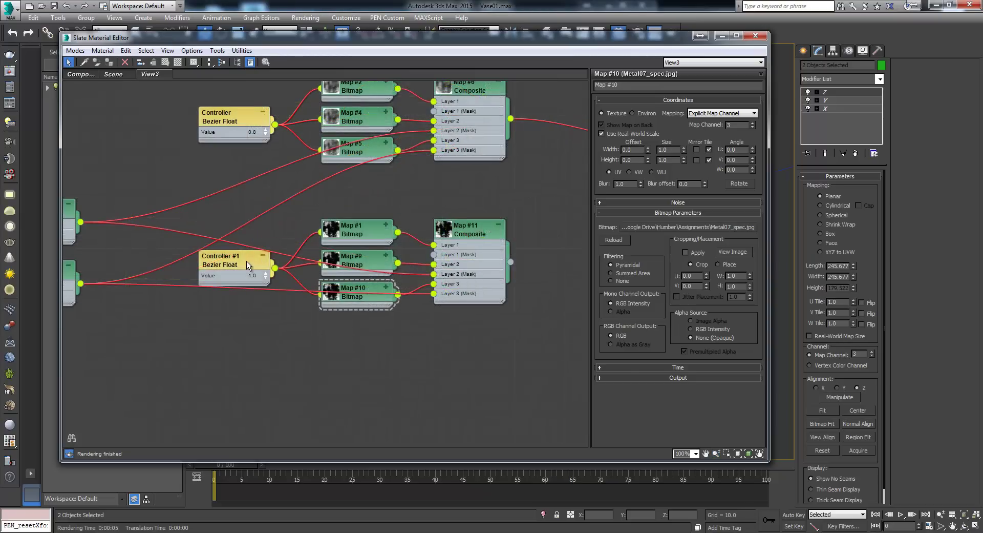
left_click(247, 261)
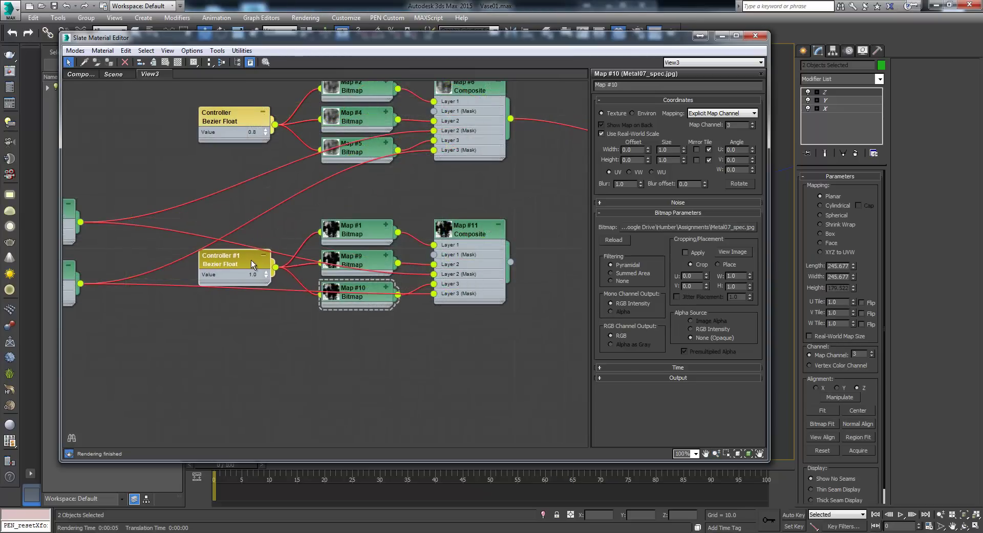
middle_click_drag(344, 306, 293, 313)
scroll(334, 314, "down", 2)
middle_click_drag(399, 332, 367, 346)
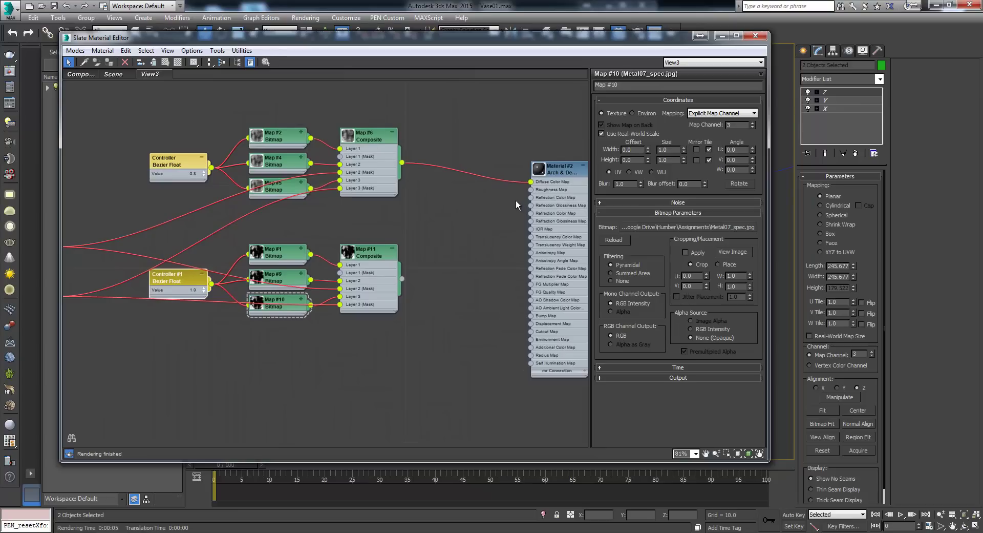
- Move the second controller, its three bitmaps and Composite Map #11 together farther below the diffuse maps
middle_click_drag(454, 228, 436, 233)
left_click(367, 249)
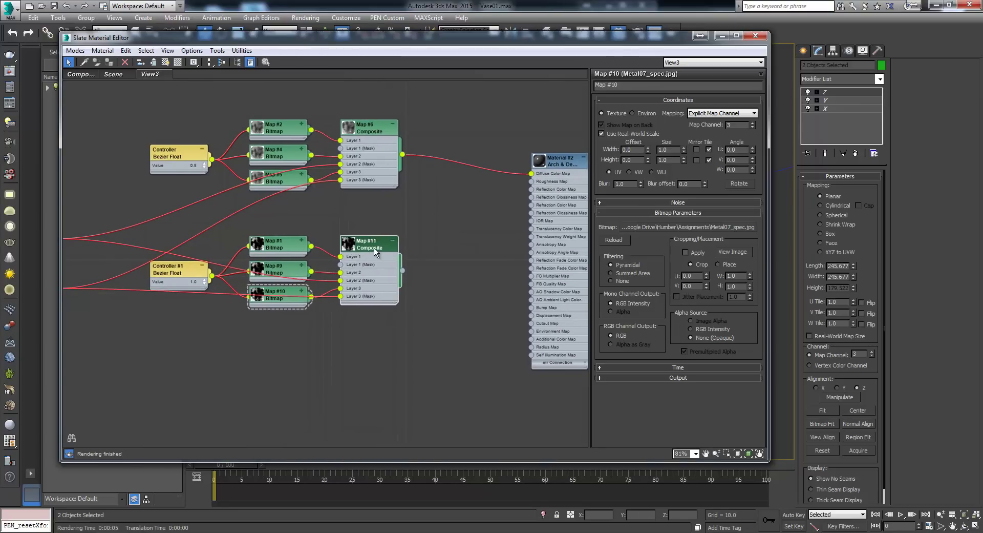
left_click_drag(434, 224, 169, 329)
left_click_drag(347, 280, 347, 310)
- Create a Composite map and insert it as Layer 1 in the connection between Composite Map #6 and the material's Diffuse Color
middle_click_drag(418, 251, 392, 252)
right_click(395, 234)
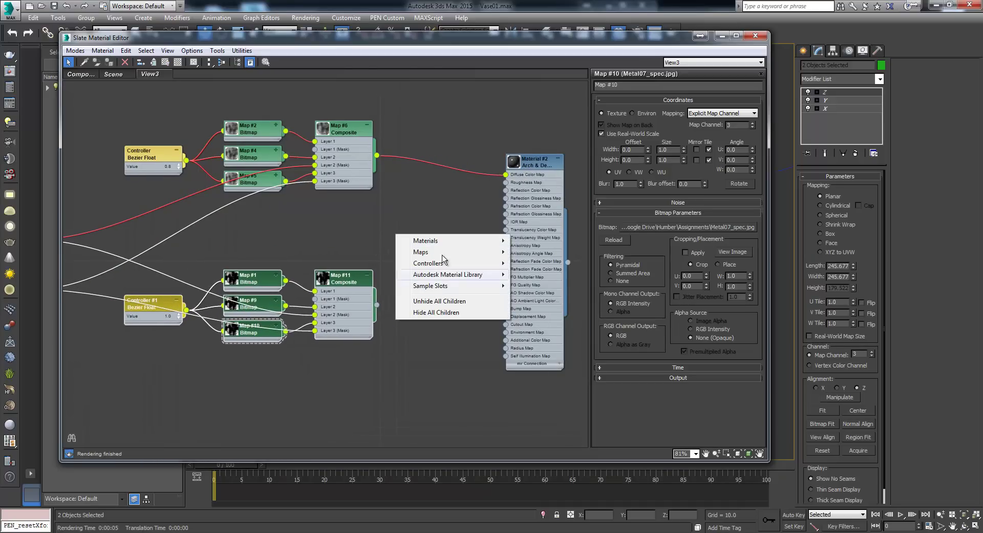
mouse_move(452, 253)
mouse_move(556, 253)
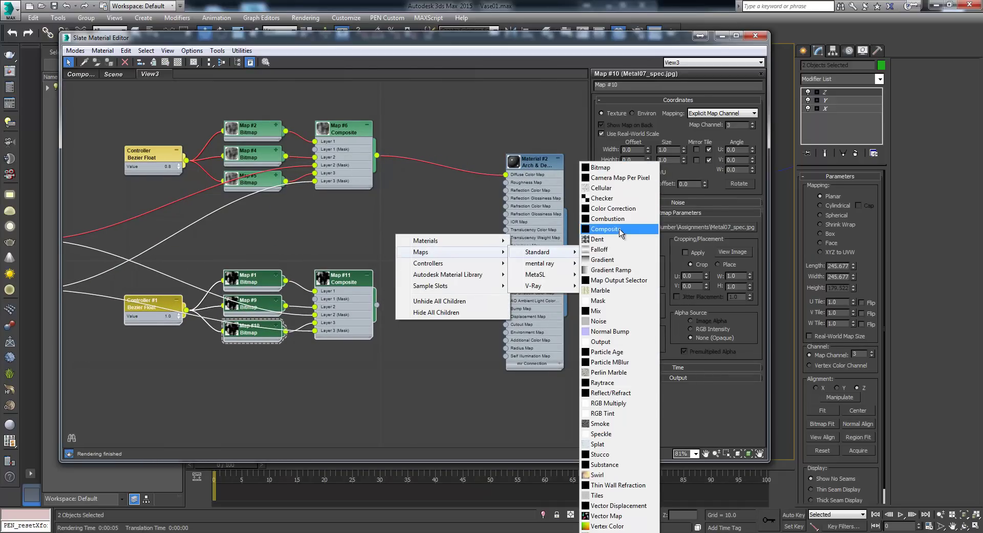
left_click(621, 229)
left_click_drag(394, 241, 455, 165)
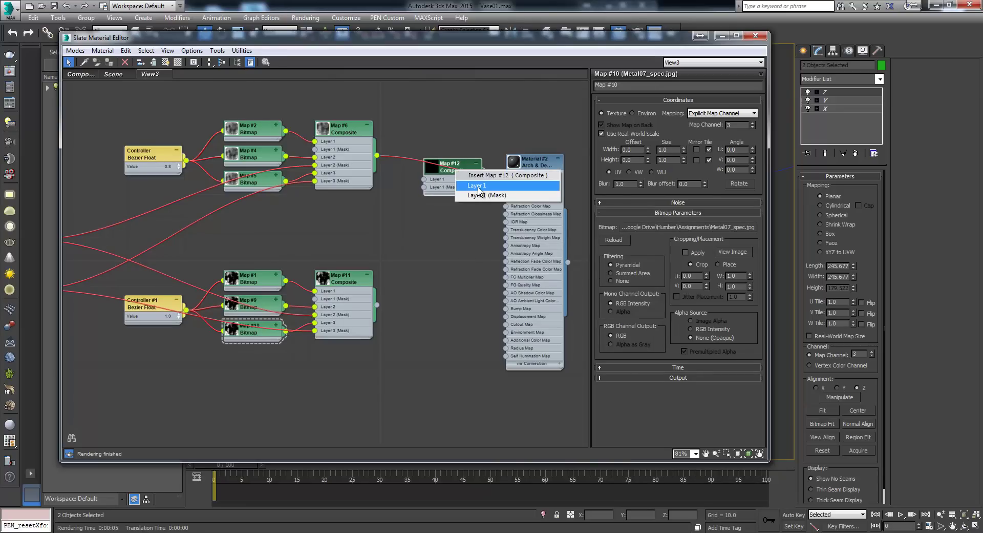
left_click(479, 185)
- Place Map #12 between the two map groups, add a second layer, and wire Composite Map #11 into its Layer 2 mask
left_click_drag(453, 167, 432, 220)
left_click(754, 110)
left_click_drag(415, 251, 415, 249)
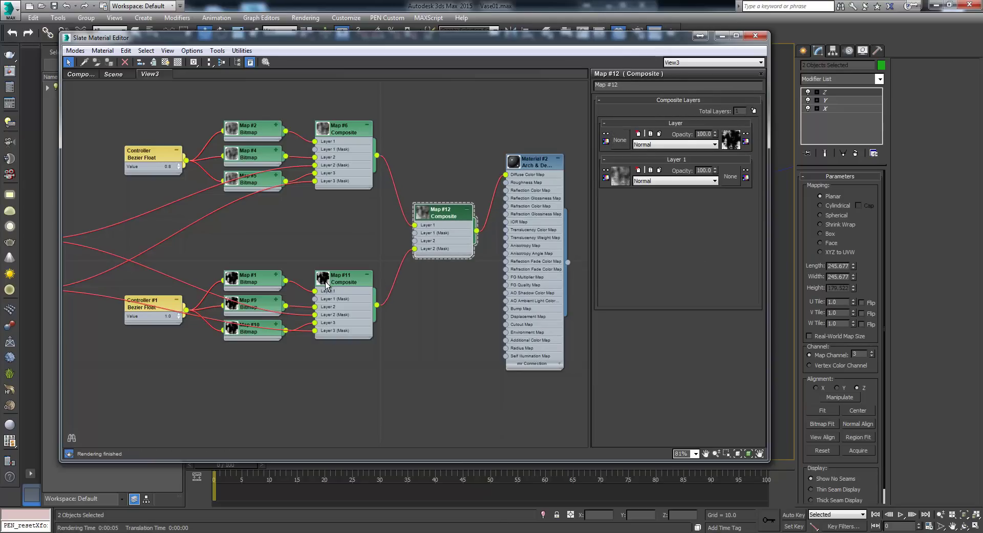
- Connect Composite Map #11 directly to the material's Diffuse Color and render the vase to inspect the mask
left_click_drag(377, 304, 508, 177)
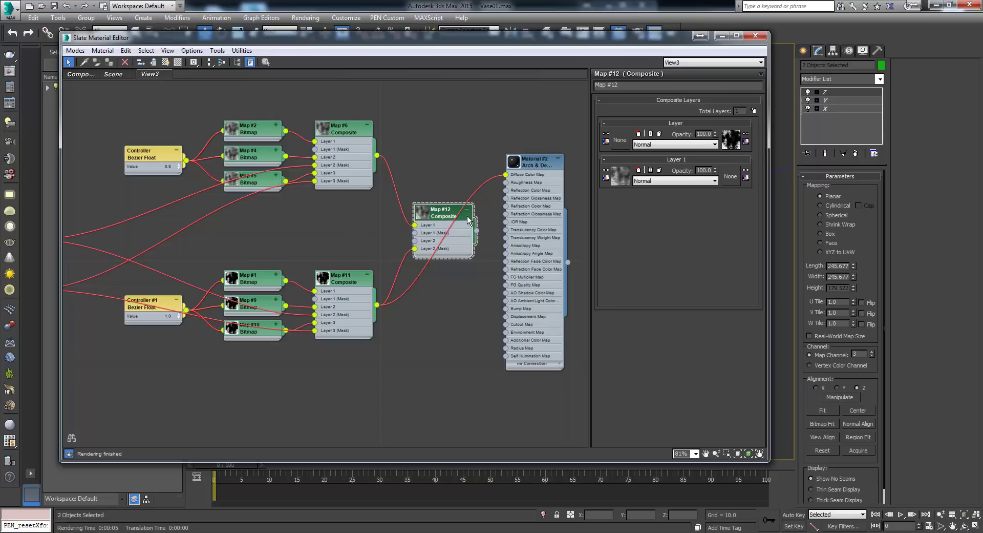
key("shift+q")
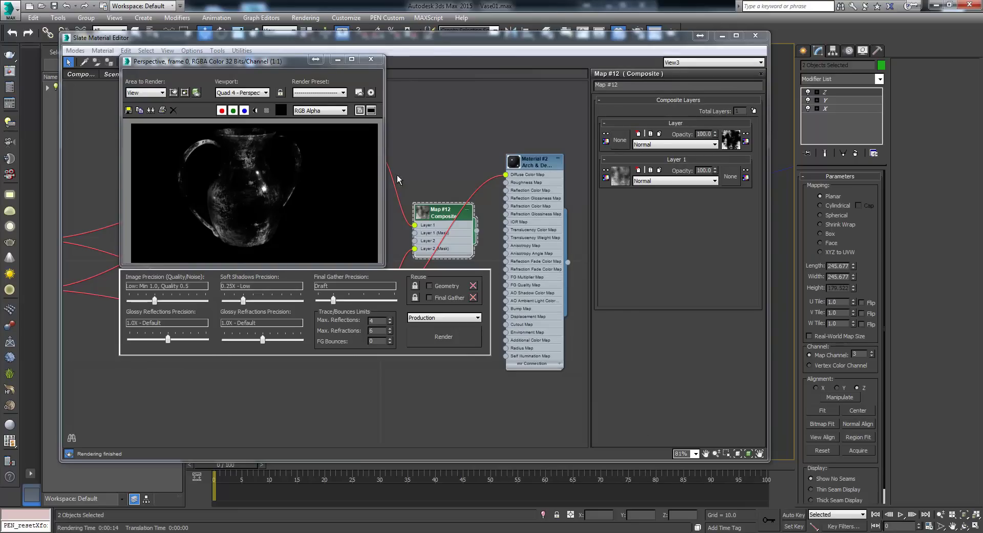
left_click(433, 45)
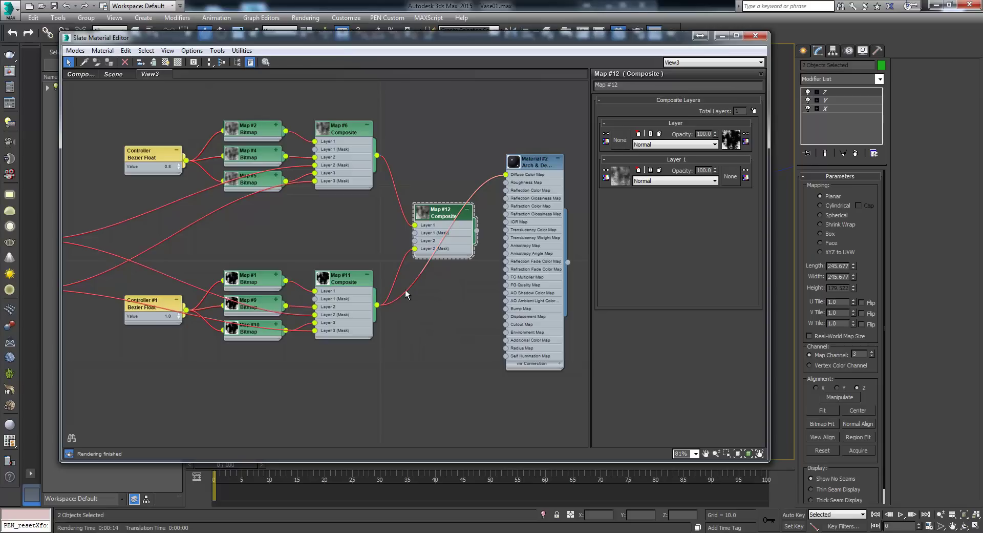
- Insert a Color Correction map after Composite Map #11, feeding both the Diffuse Color and the Layer 2 mask of Map #12
right_click(419, 325)
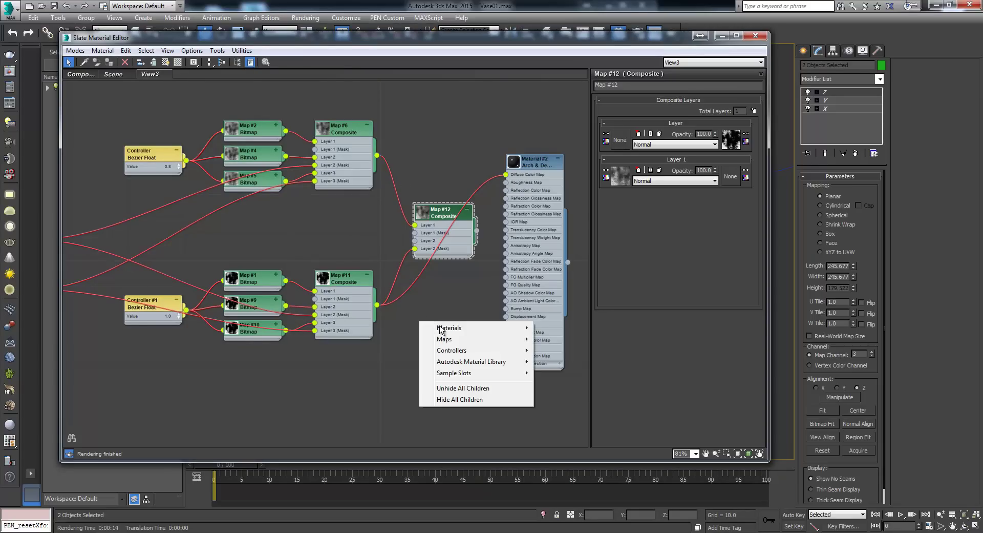
mouse_move(444, 339)
mouse_move(561, 339)
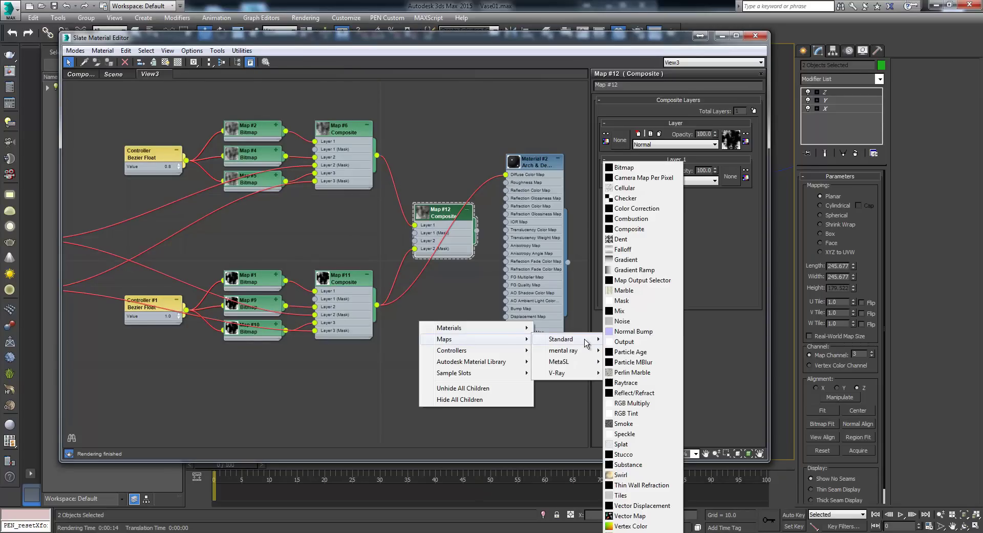
left_click(639, 208)
left_click_drag(430, 316, 408, 250)
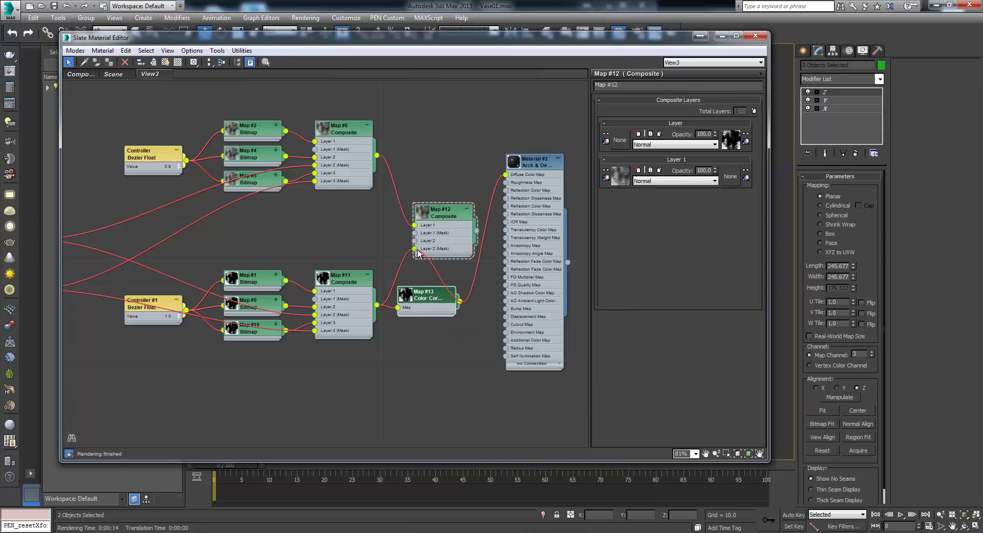
- Enlarge the Color Correction node's preview and set its contrast to 98.671 and its brightness to 22.259
double_click(431, 300)
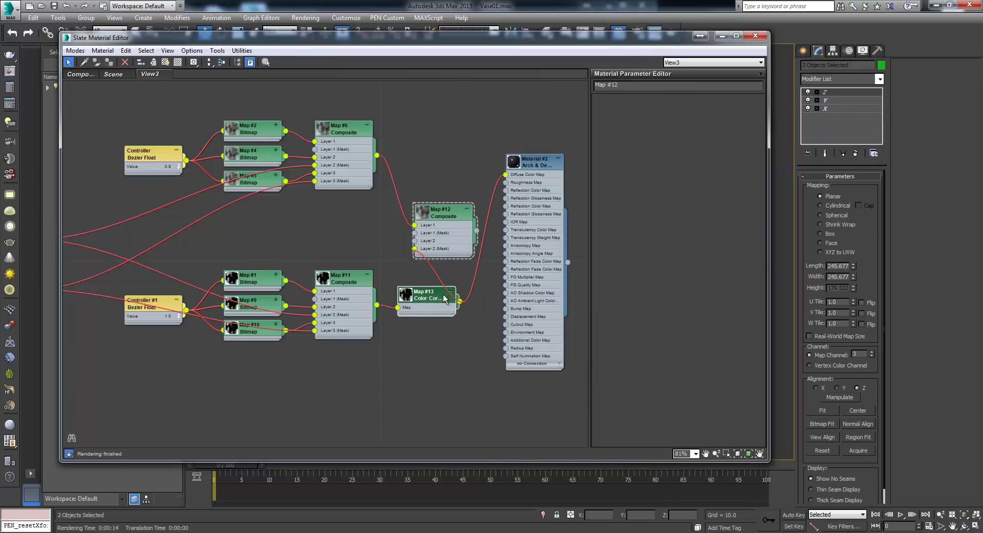
left_click_drag(678, 346, 701, 344)
double_click(407, 300)
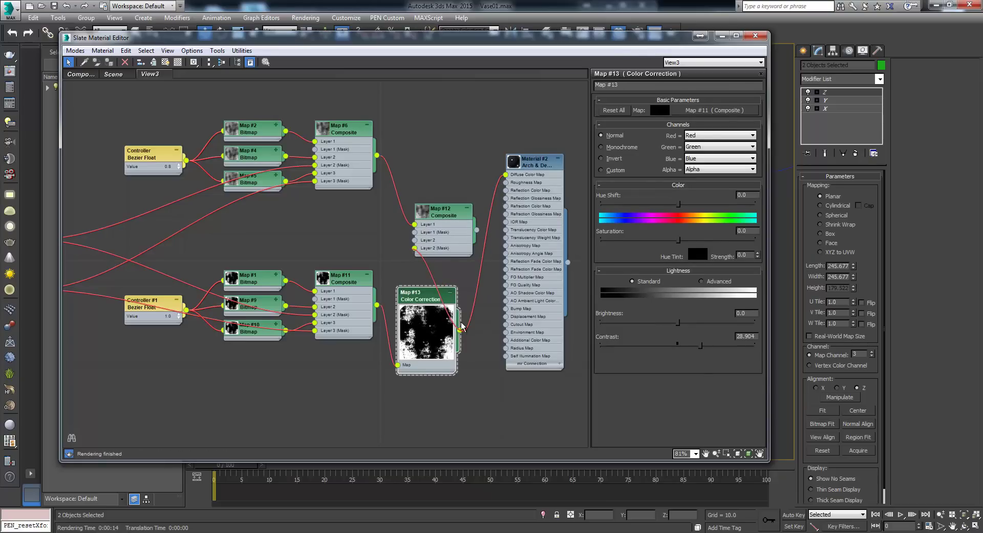
middle_click_drag(407, 300, 378, 269)
scroll(378, 268, "up", 4)
left_click_drag(697, 347, 692, 322)
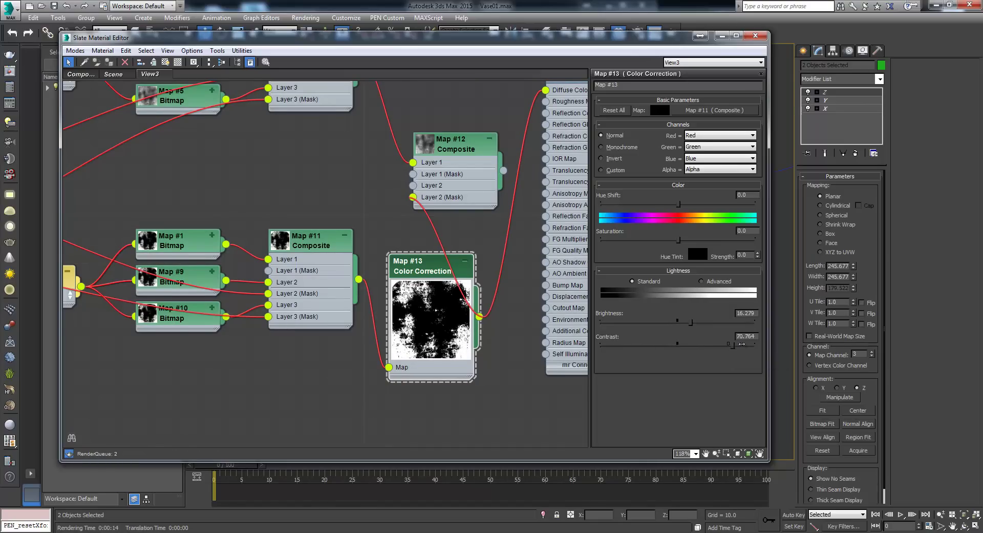
left_click_drag(731, 347, 755, 350)
left_click_drag(692, 322, 696, 321)
- Try different tiling values on Controller #1, ending at 0.6, with test renders of the vase
middle_click_drag(228, 191, 307, 186)
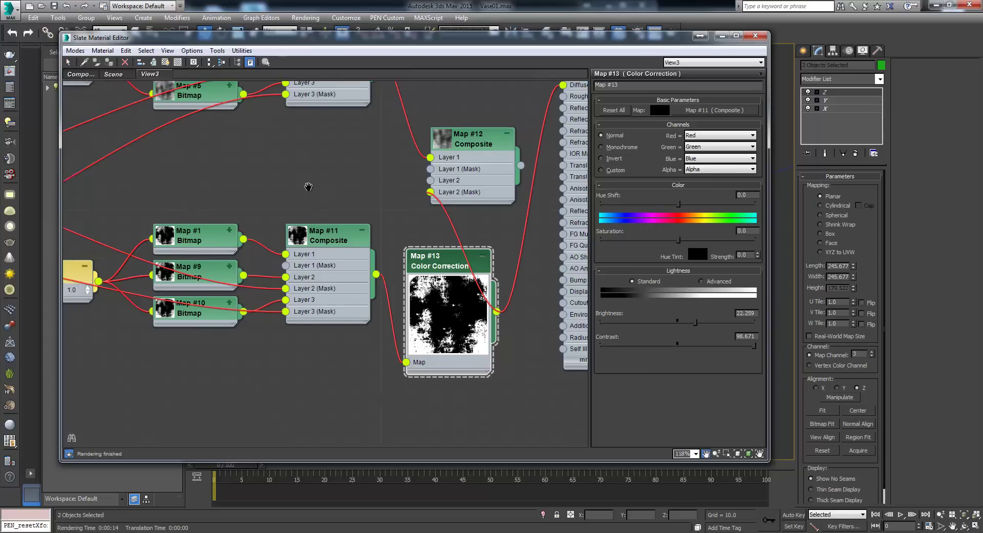
left_click_drag(150, 290, 150, 285)
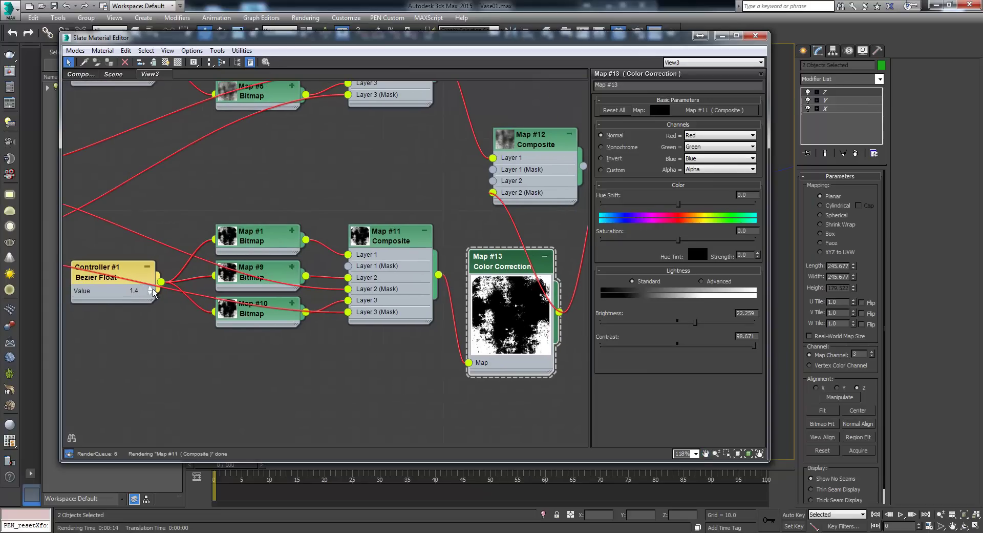
key("shift+q")
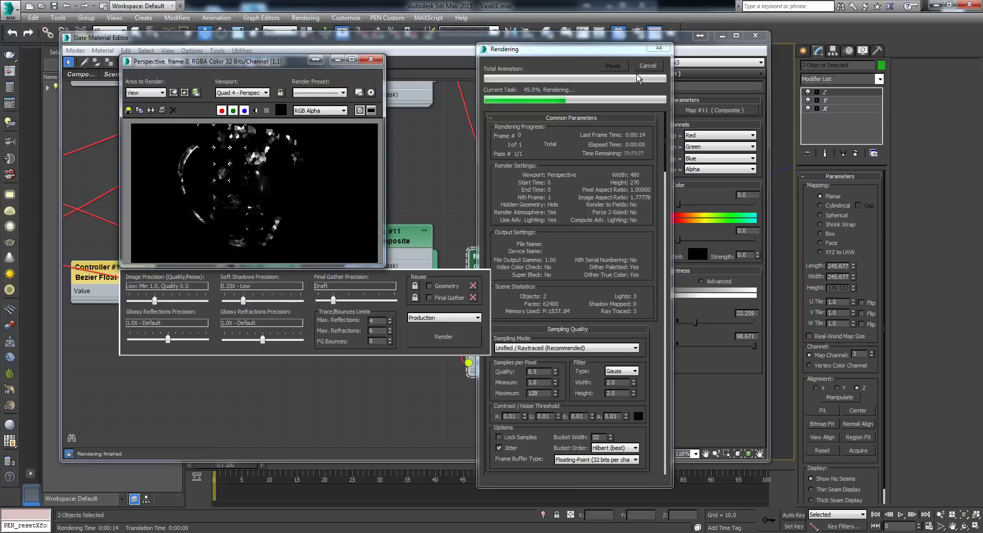
left_click(648, 65)
left_click(174, 277)
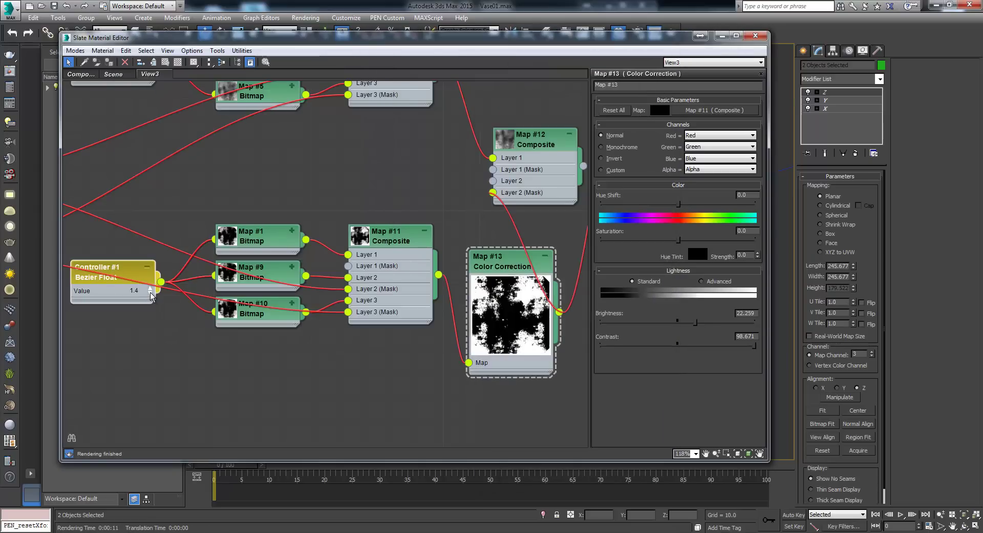
key("shift+q")
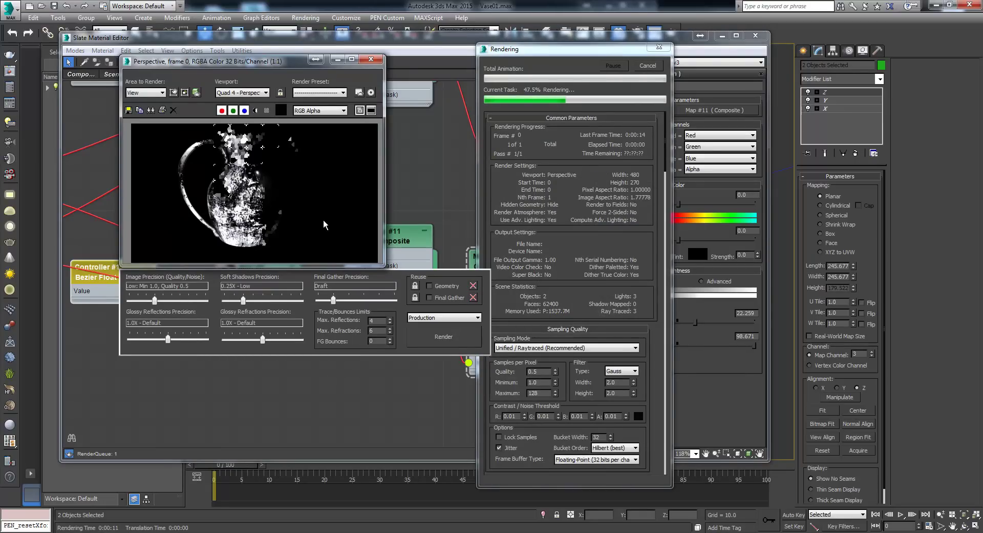
left_click(648, 66)
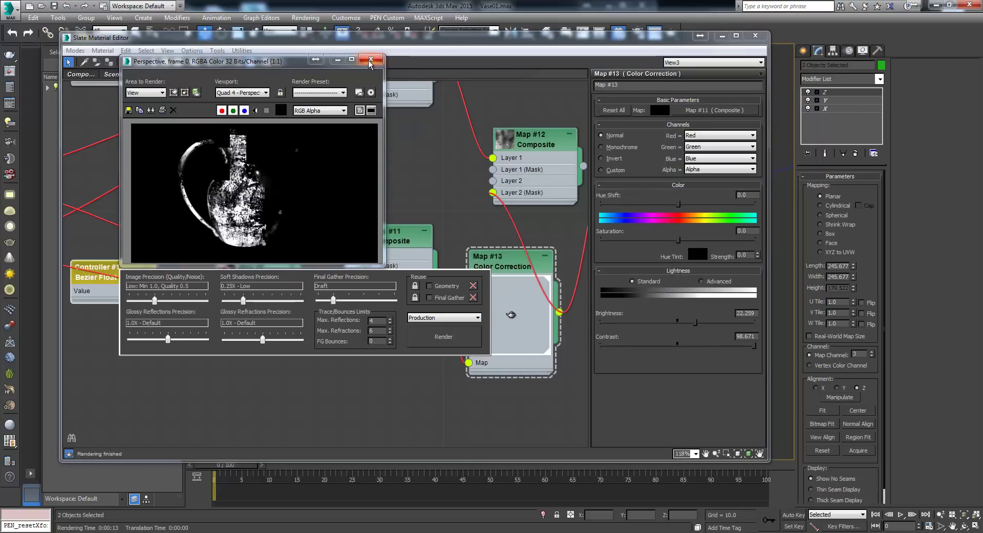
left_click(371, 59)
- Set the Color Correction map's channels to Invert
middle_click_drag(462, 200, 448, 200)
left_click(484, 265)
left_click(611, 157)
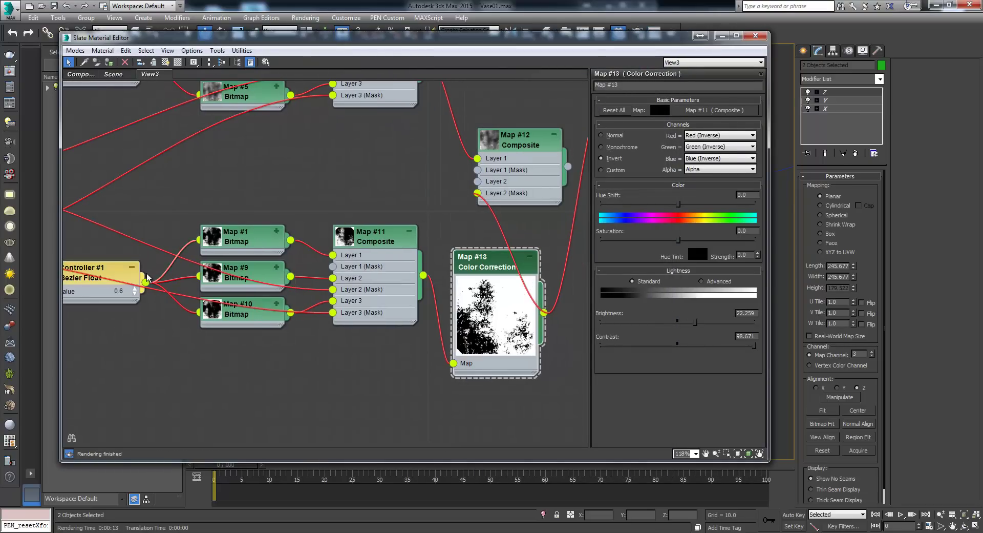
- Set Controller #1's value to 1.8 and the Color Correction brightness to 13.621, rendering the vase to check the mask
left_click(135, 290)
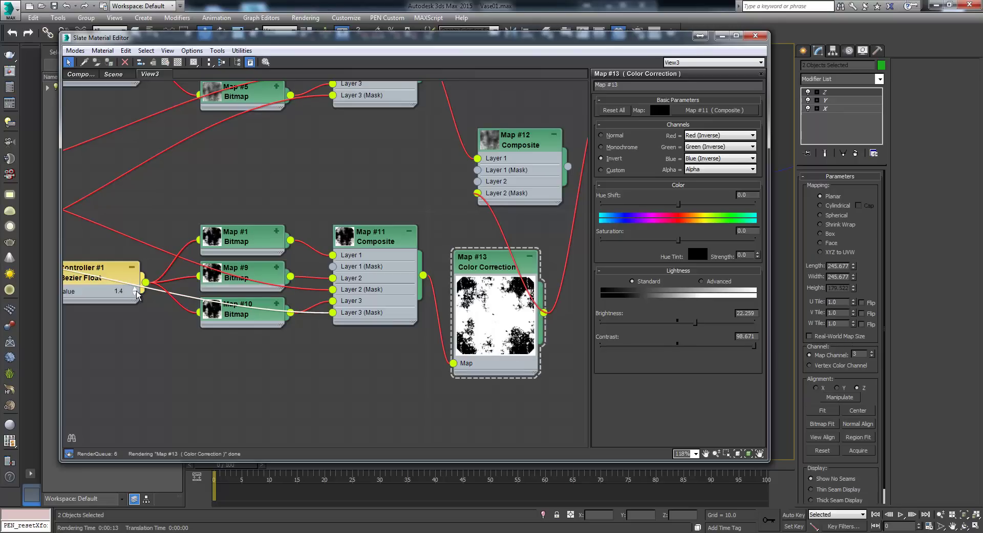
key("shift+q")
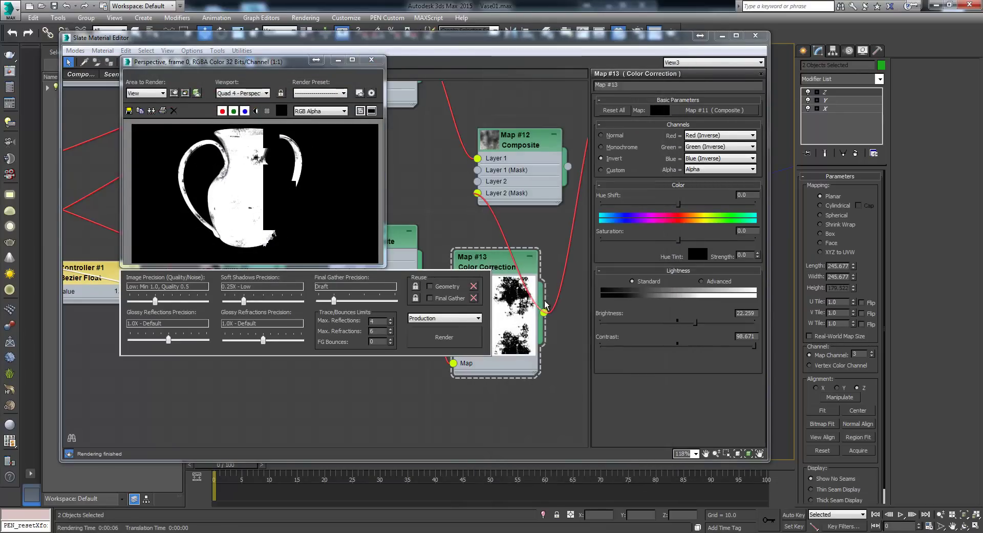
left_click(545, 304)
left_click_drag(695, 322, 678, 323)
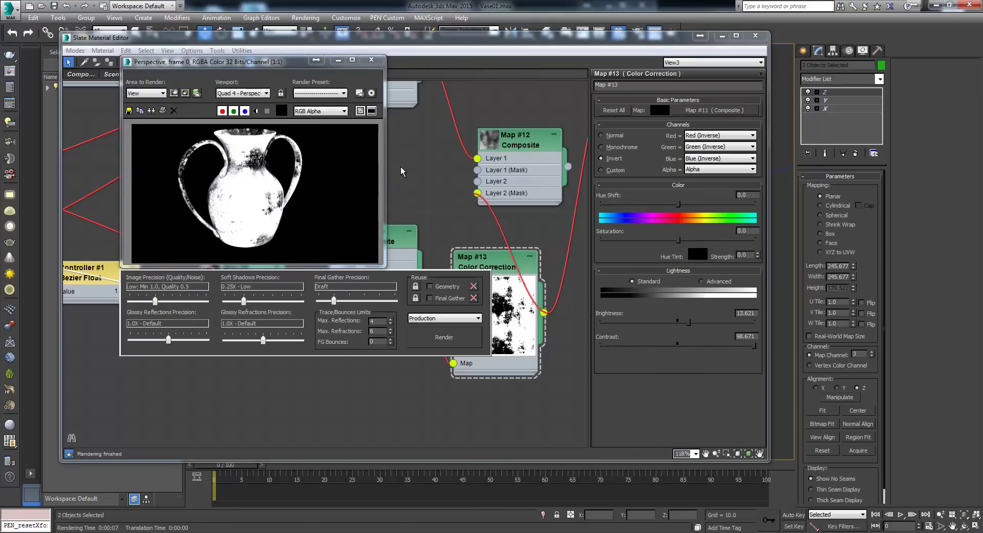
left_click(455, 42)
- Connect Composite Map #12 to the material's Diffuse Color and move the Color Correction node between Map #11 and Map #12
middle_click_drag(552, 170, 427, 188)
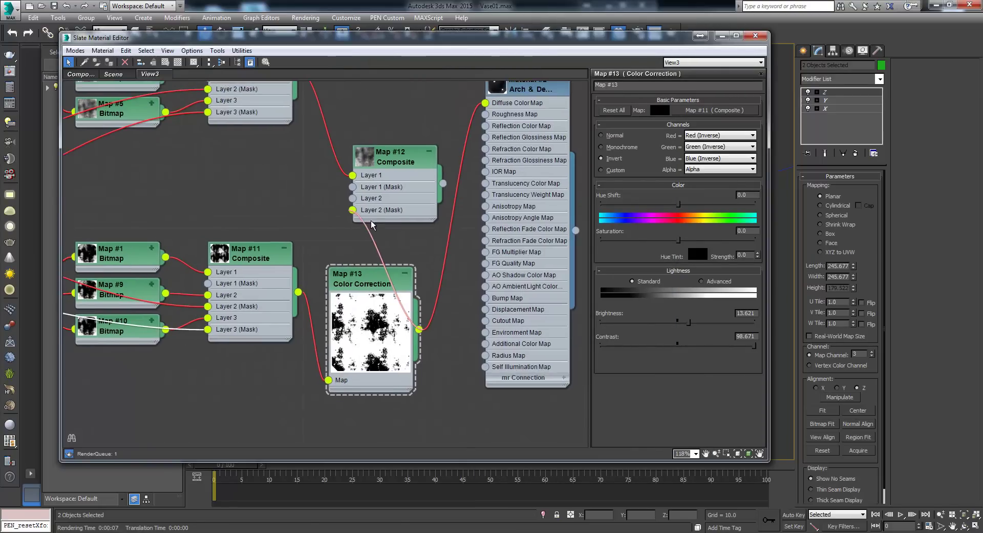
scroll(427, 188, "down", 1)
left_click_drag(435, 190, 473, 115)
middle_click_drag(398, 135, 441, 135)
middle_click_drag(412, 290, 504, 249)
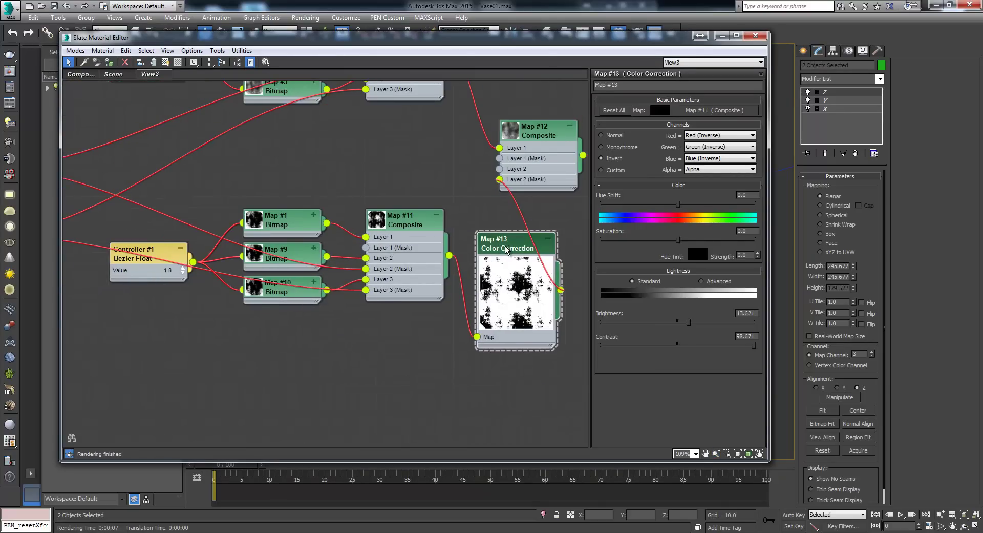
left_click_drag(507, 250, 374, 238)
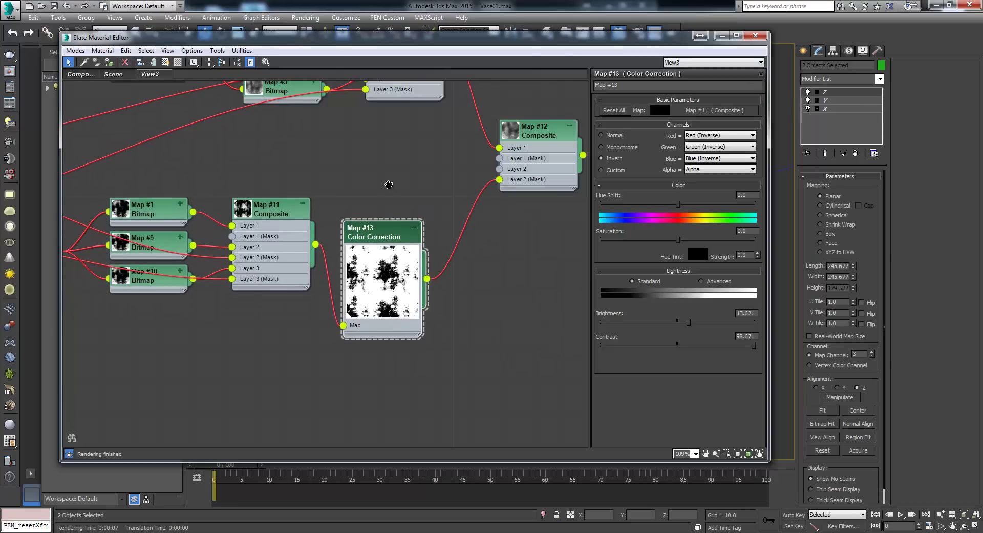
- Collapse the Color Correction node's preview and add a Noise map to Layer 2 of Composite Map #12
middle_click_drag(389, 185, 457, 214)
left_click_drag(411, 264, 433, 253)
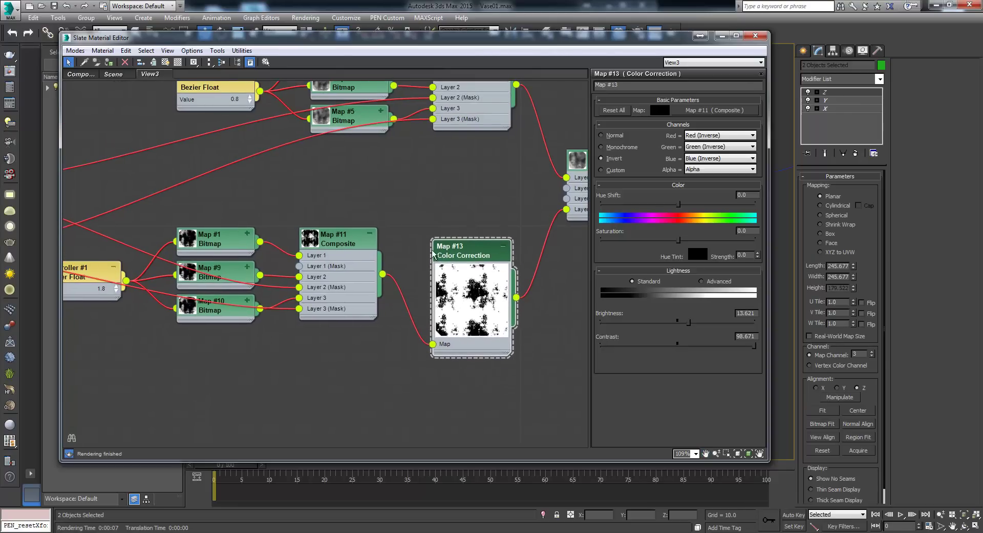
double_click(474, 290)
middle_click_drag(496, 212, 418, 226)
scroll(418, 226, "down", 1)
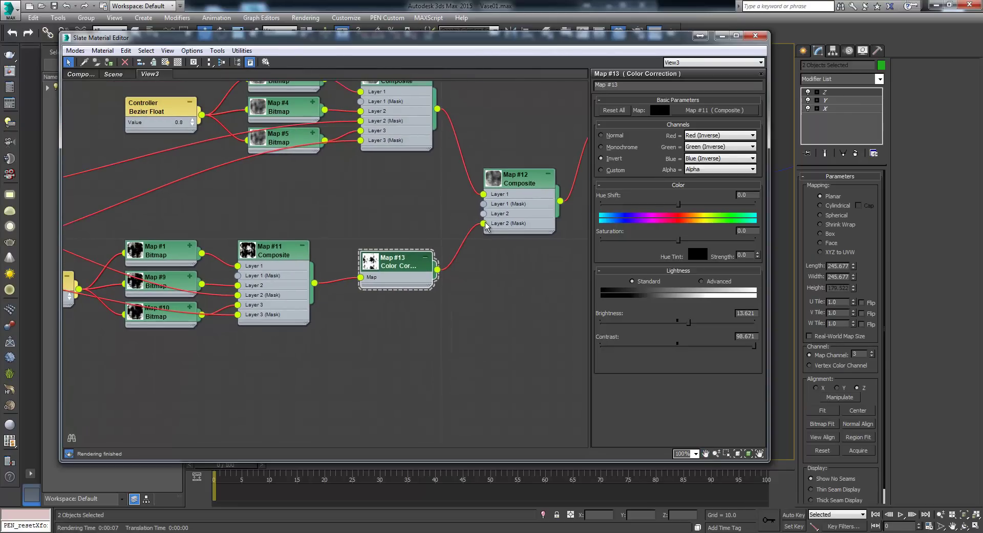
left_click_drag(483, 213, 381, 215)
mouse_move(420, 223)
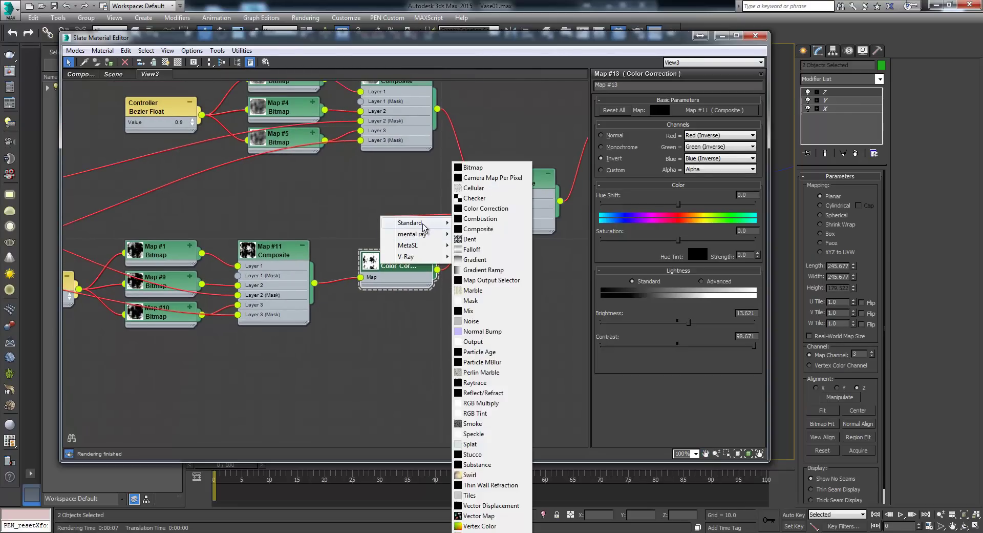
left_click(485, 321)
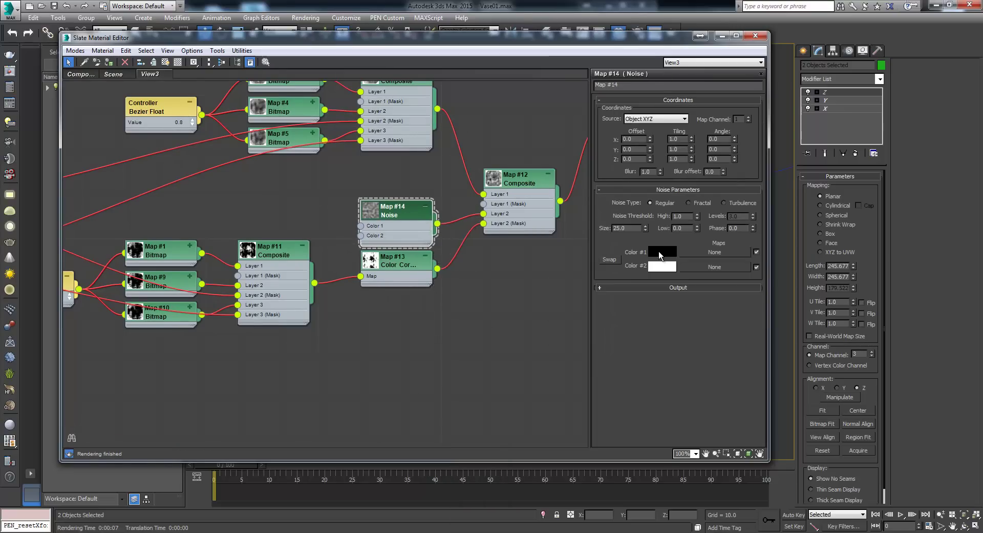
- Set the Noise map's Color #1 to pale green (172, 187, 153) and copy it to Color #2
left_click(663, 251)
left_click(230, 125)
left_click_drag(230, 125, 228, 119)
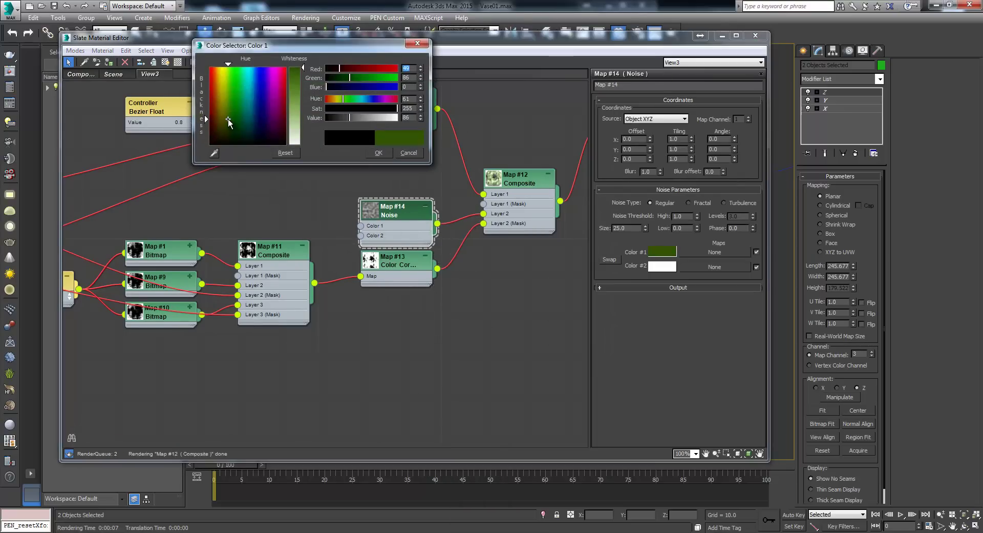
left_click(299, 114)
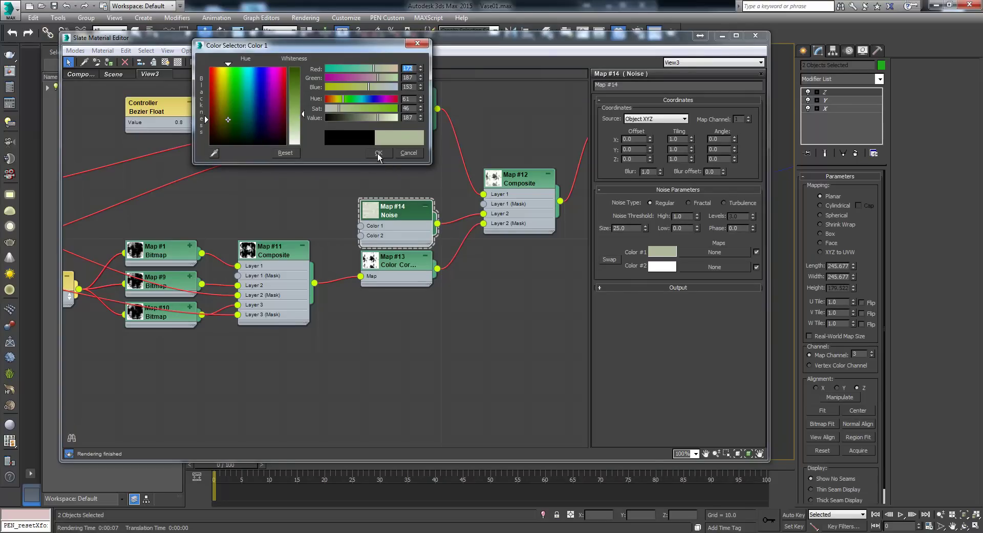
left_click_drag(663, 267, 670, 256)
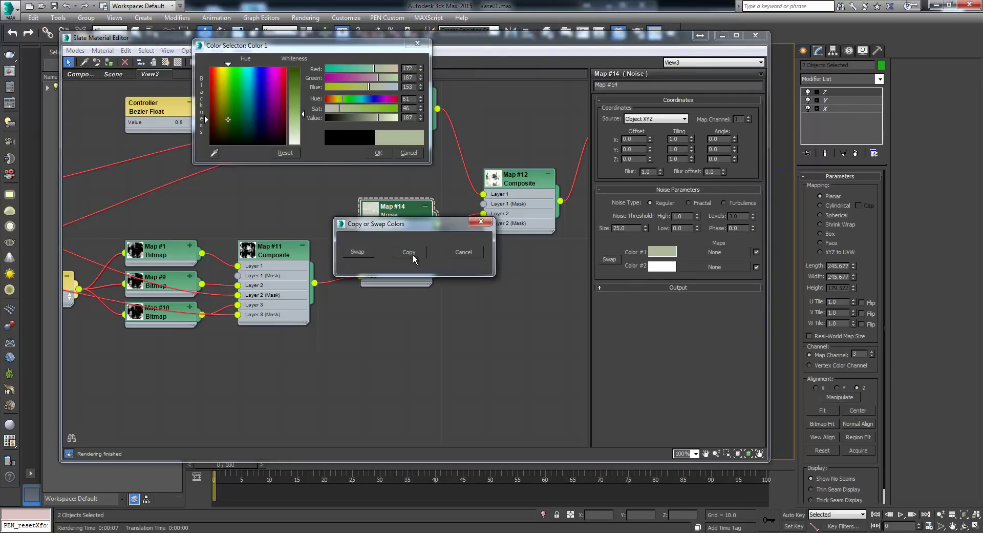
left_click(409, 252)
- Darken the Noise map's Color #1 to a muted grey-green
left_click_drag(206, 120, 206, 136)
left_click_drag(305, 103, 306, 100)
left_click(379, 152)
- Set the Noise map to Fractal with size 17.2, High threshold 0.8 and Low threshold 0.225, and render the vase
left_click_drag(645, 229, 645, 268)
left_click(697, 226)
left_click_drag(697, 216, 698, 219)
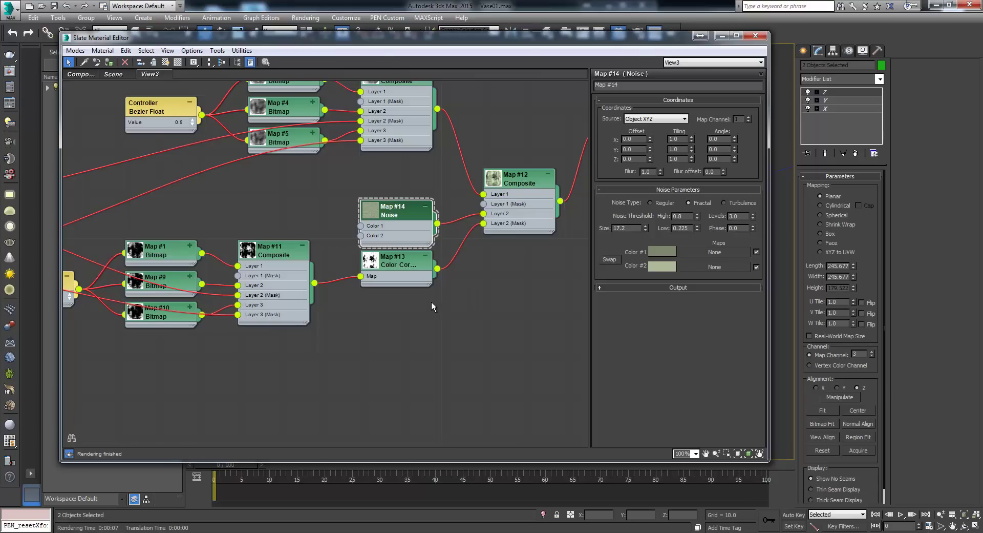
key("shift+q")
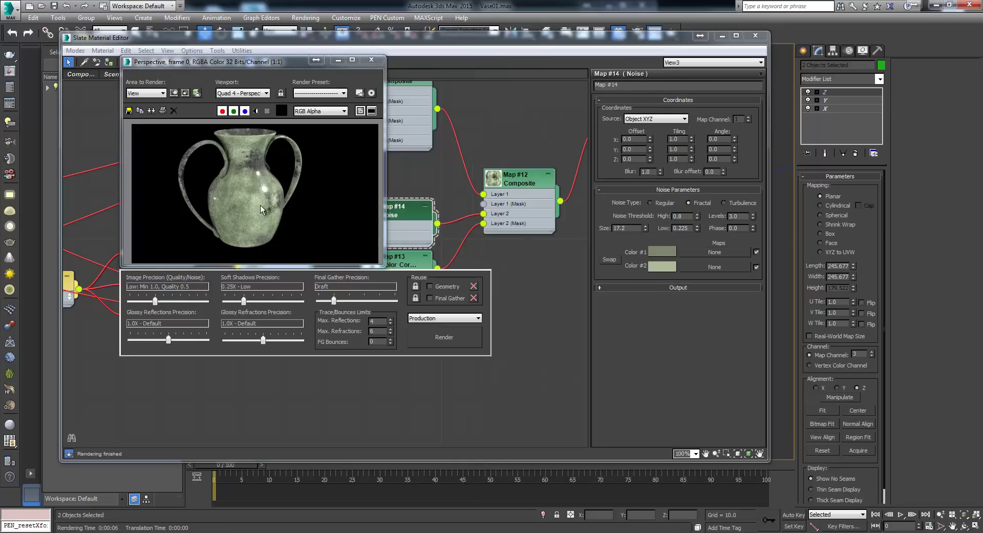
- Reduce the Noise map's size to 10.8 and render the vase again
left_click(647, 228)
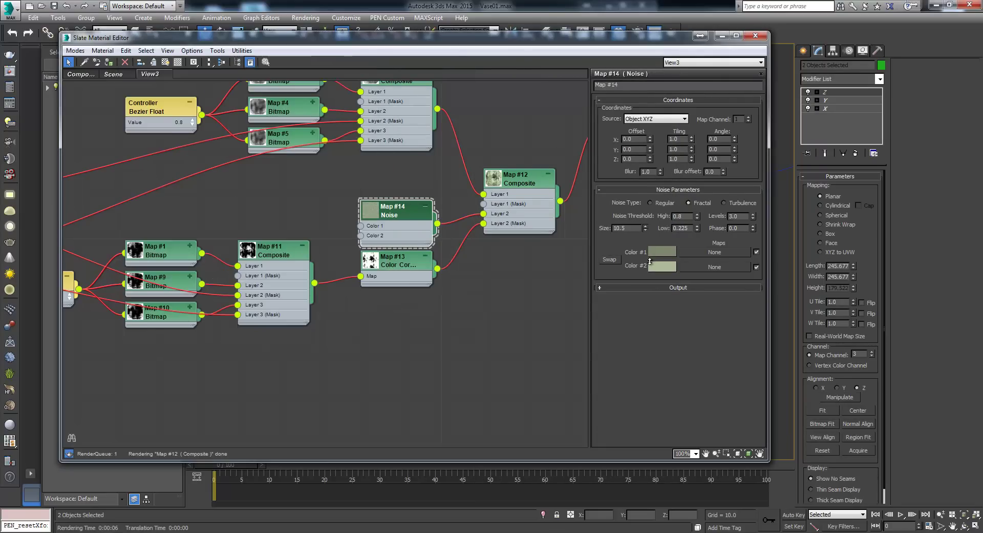
key("shift+q")
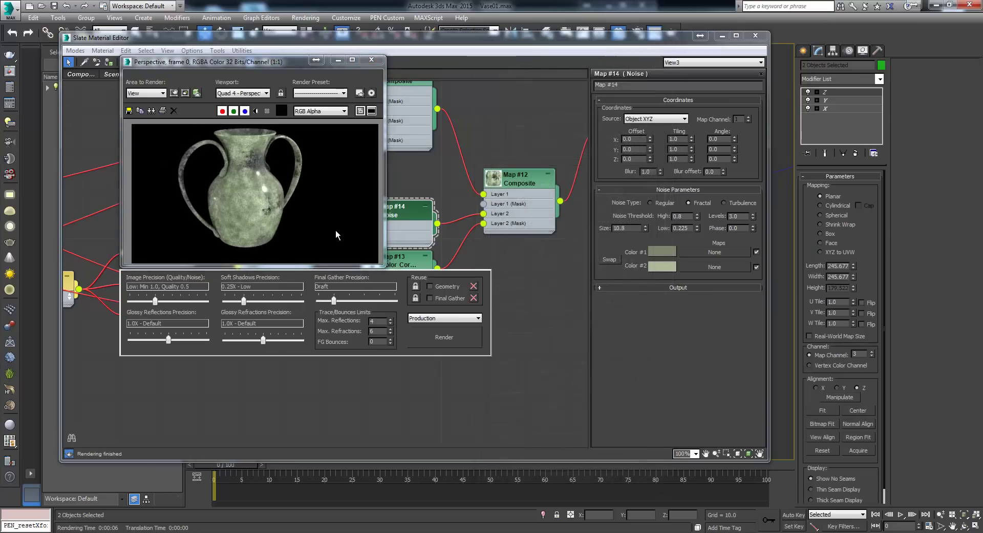
left_click(371, 60)
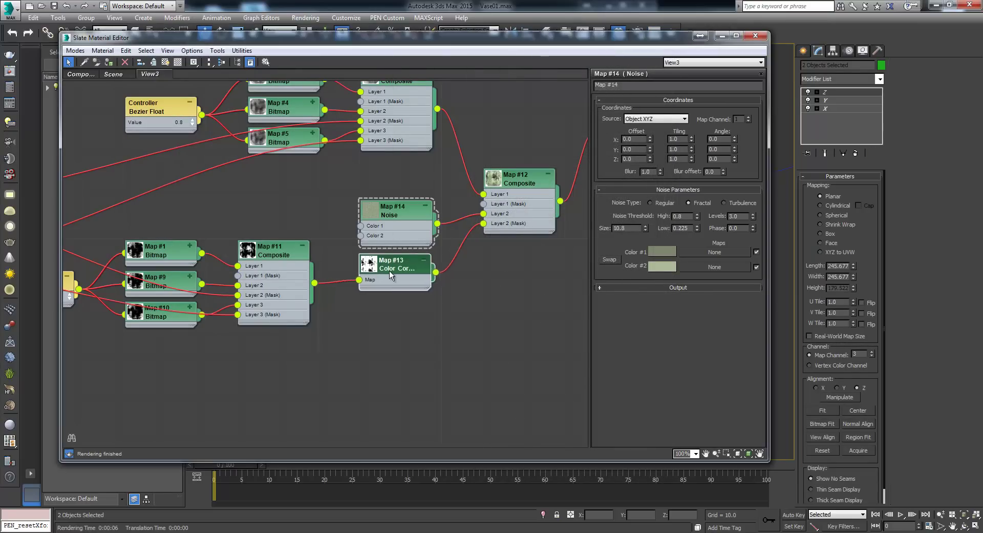
- Set Controller #1 to 3.4 and the Color Correction's brightness to 32.89 and contrast to 100, with its preview enlarged, and render the vase
double_click(373, 274)
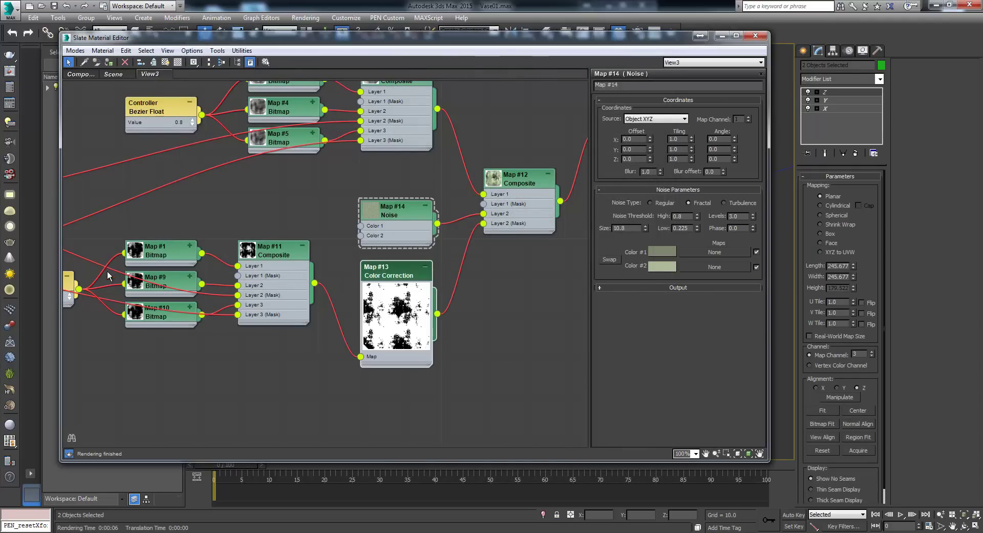
middle_click_drag(108, 276, 184, 248)
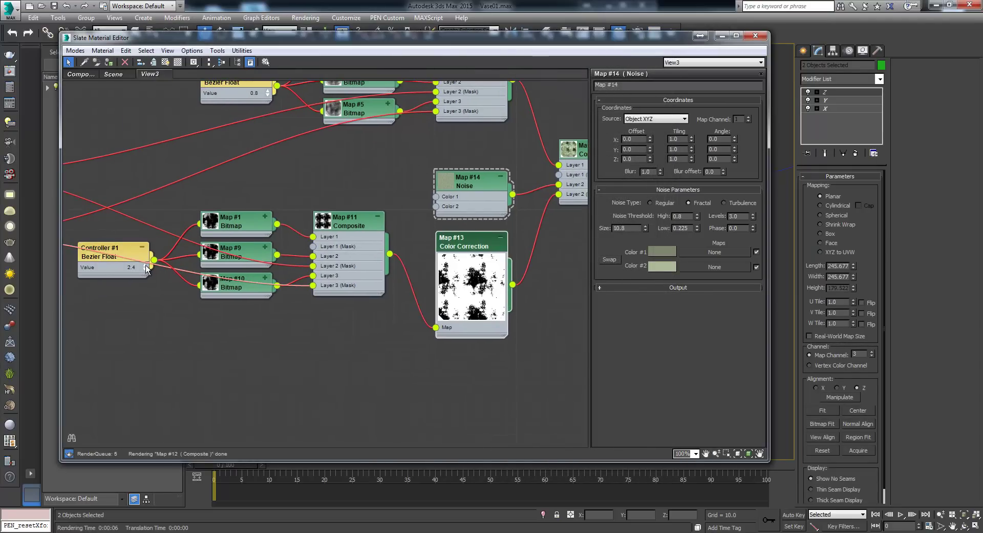
left_click_drag(146, 265, 145, 263)
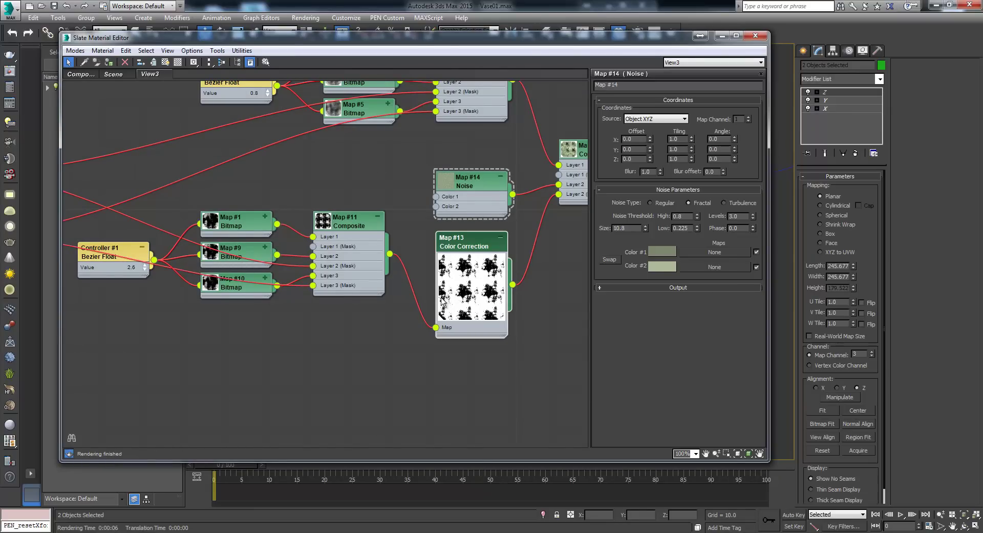
key("shift+q")
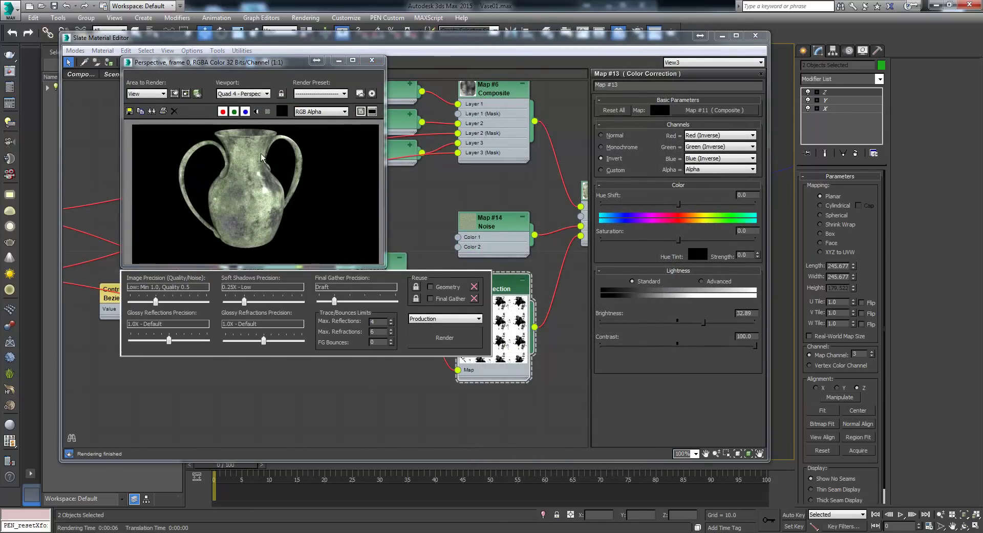
- Darken the Noise map's Color #2 and Color #1 slightly
left_click(490, 227)
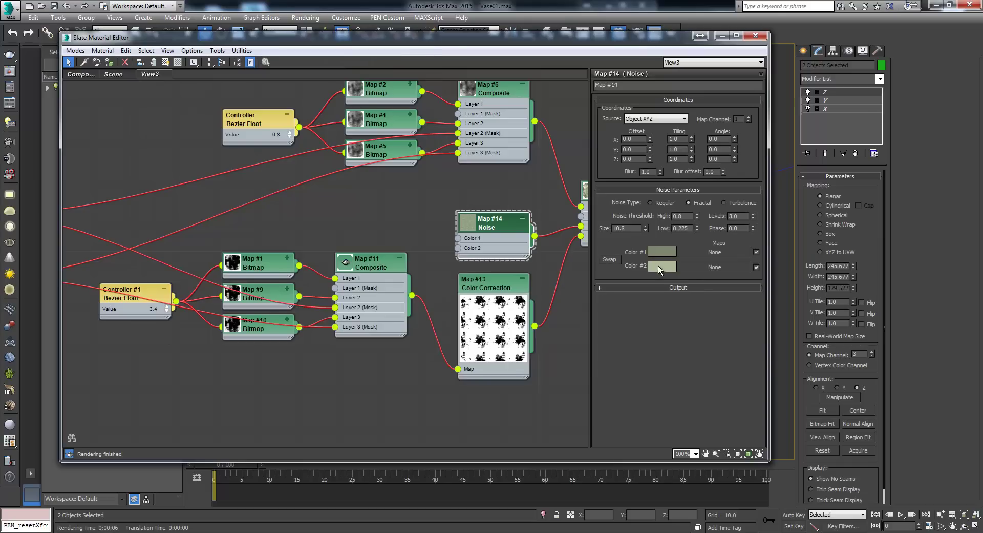
left_click(661, 265)
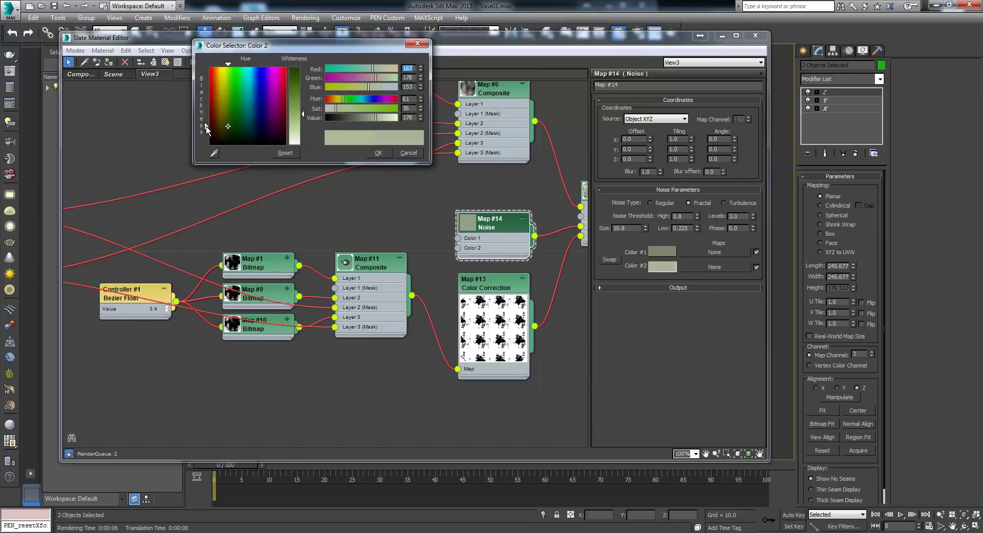
left_click(662, 252)
left_click_drag(212, 138, 208, 143)
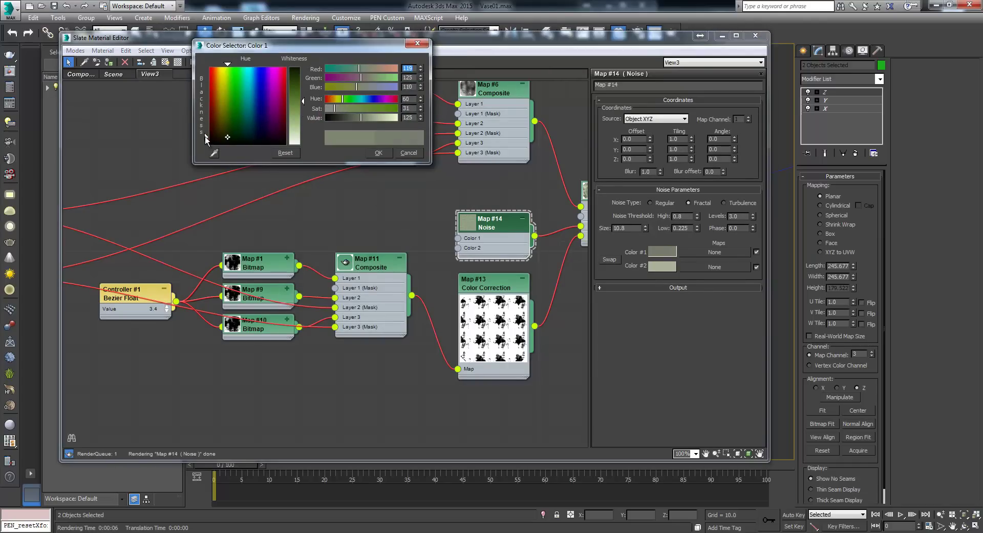
left_click(377, 153)
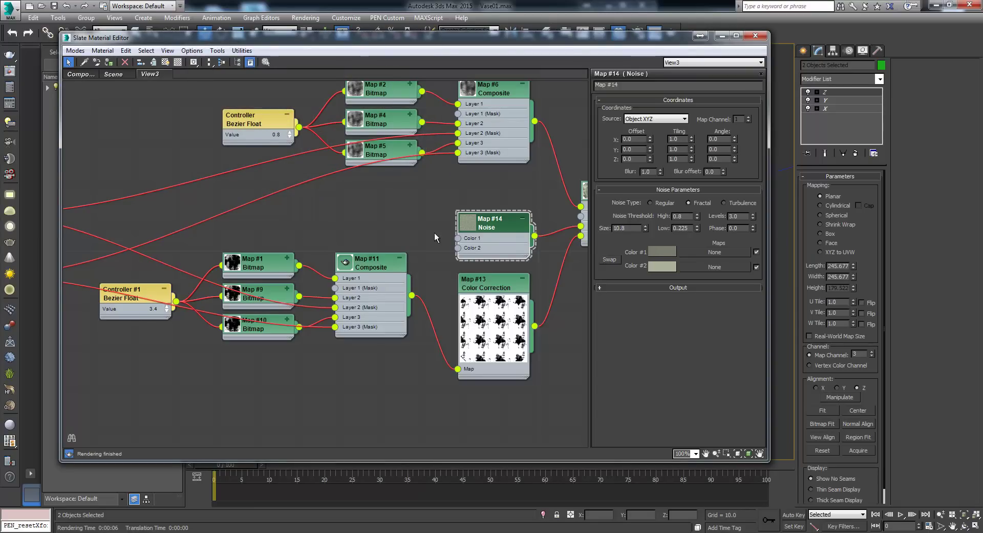
- Collapse the enlarged preview of the Map #13 Color Correction node
middle_click_drag(435, 233, 351, 194)
double_click(416, 270)
middle_click_drag(514, 245, 453, 235)
scroll(452, 235, "down", 2)
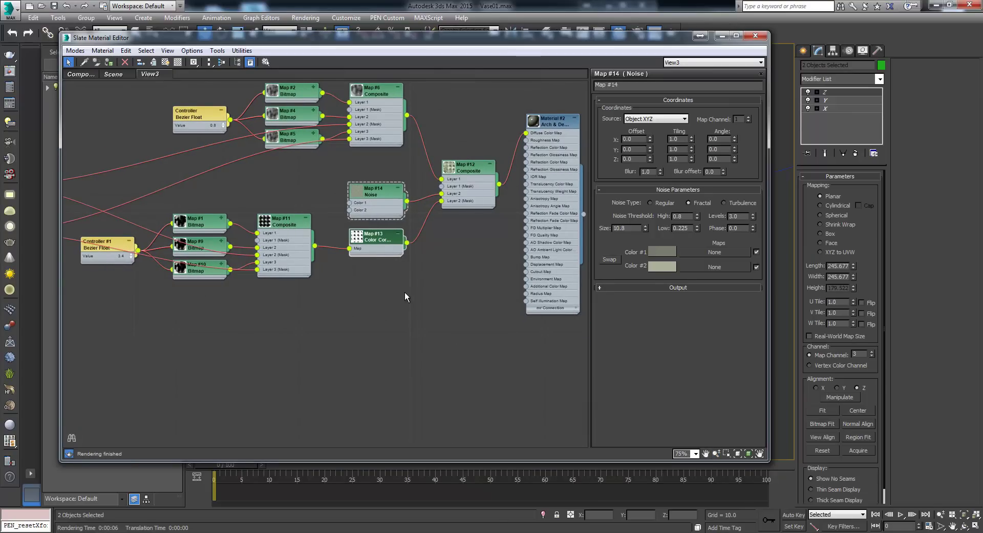
- Move the cracked-plaster Map #0 Bitmap node below the Map #11 Composite, checking its image in the enlarged preview
middle_click_drag(458, 326, 330, 306)
left_click_drag(492, 188, 175, 298)
middle_click_drag(336, 283, 408, 266)
left_click_drag(359, 271, 356, 274)
middle_click_drag(396, 249, 364, 264)
scroll(364, 263, "up", 2)
middle_click_drag(397, 299, 361, 300)
left_click_drag(260, 293, 271, 285)
double_click(267, 284)
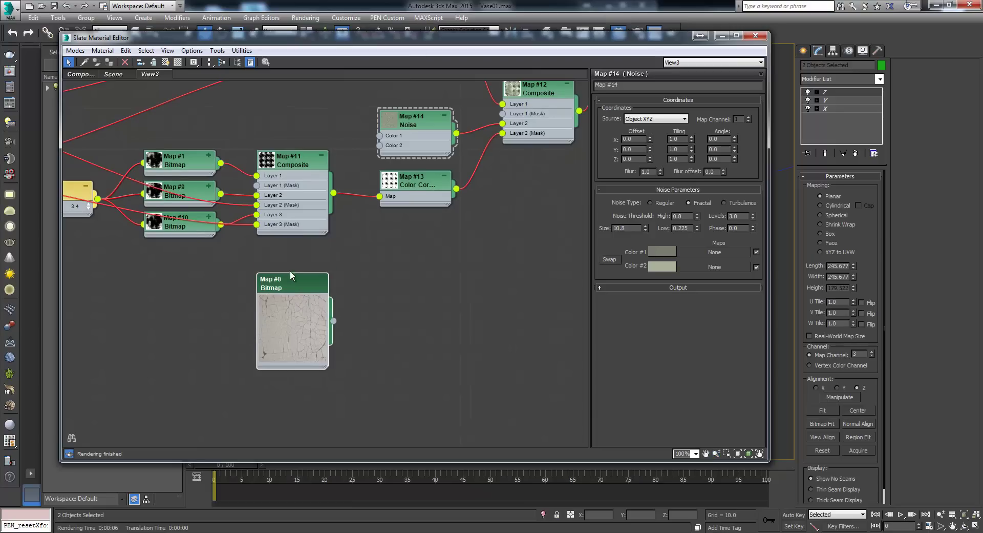
double_click(290, 279)
scroll(327, 222, "down", 1)
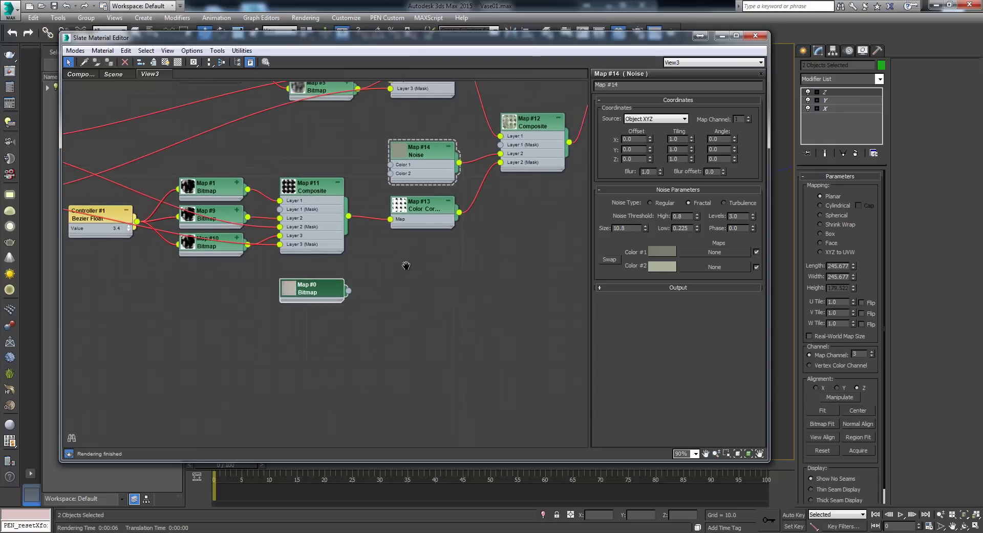
- Build Composite Map #17 from Map #0 and two copies, with masks on Layers 2 and 3 and a shared Bezier Float controller at 1.0
middle_click_drag(406, 265, 464, 219)
left_click_drag(374, 255, 379, 288, "shift")
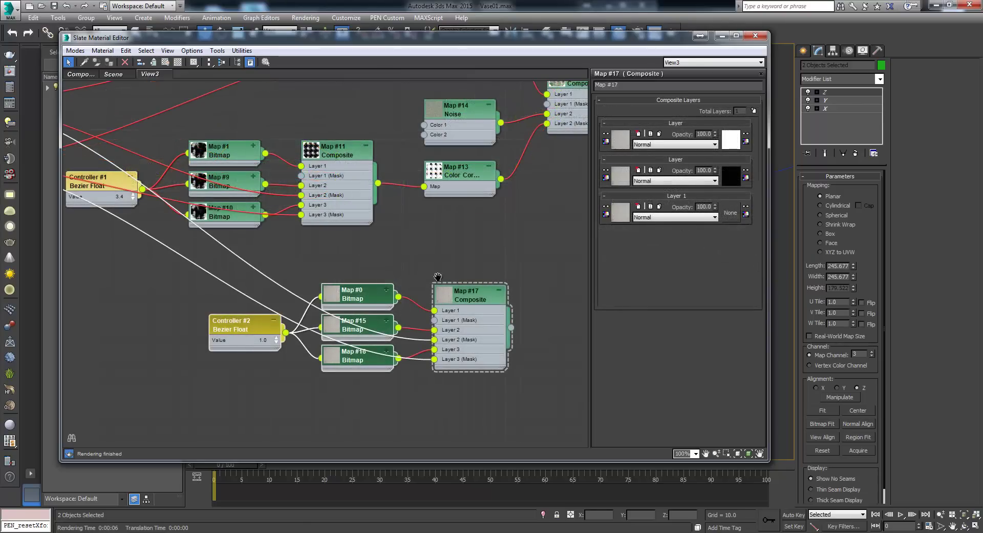
middle_click_drag(438, 276, 399, 250)
left_click(379, 249)
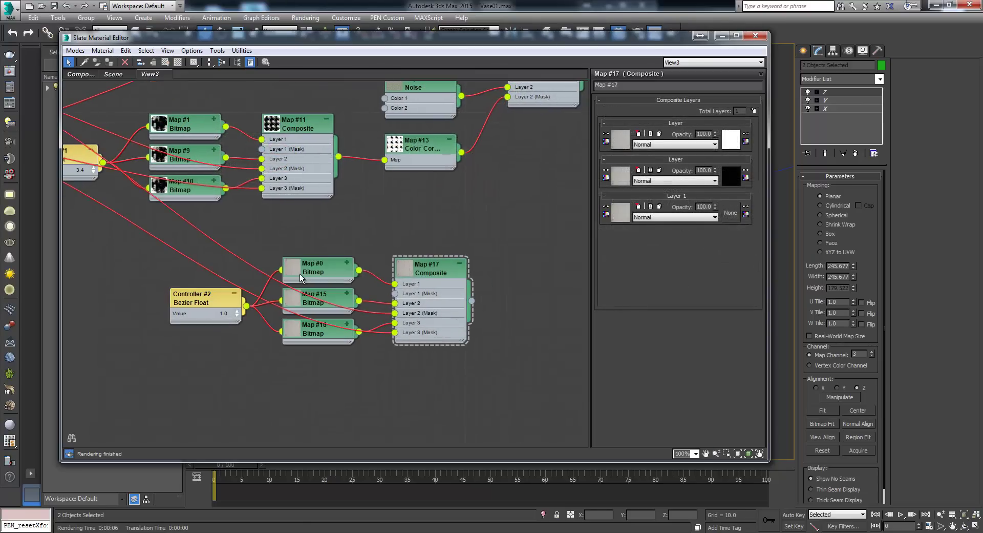
left_click(212, 303)
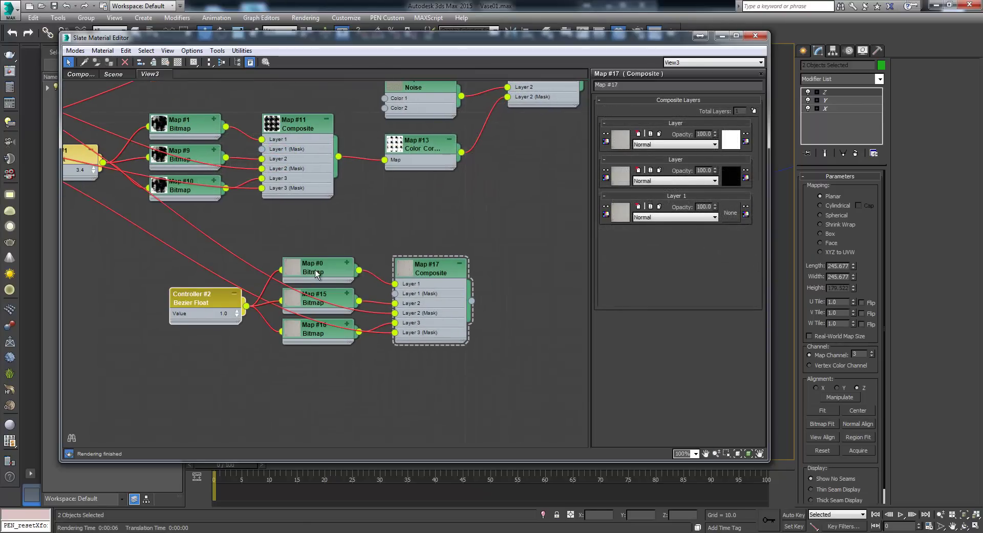
middle_click_drag(390, 345, 359, 343)
left_click(407, 268)
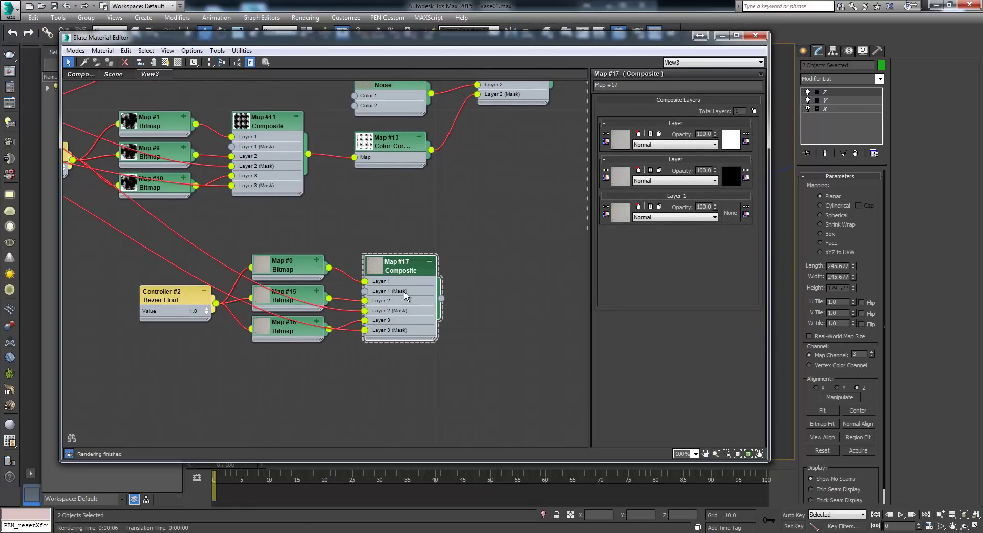
- Add a third layer to Composite Map #12 and connect Composite Map #17 to it
scroll(405, 295, "down", 2)
middle_click_drag(328, 305, 425, 323)
scroll(296, 261, "down", 2)
middle_click_drag(297, 265, 411, 269)
middle_click_drag(388, 305, 133, 260)
middle_click_drag(266, 298, 249, 368)
scroll(253, 368, "down", 1)
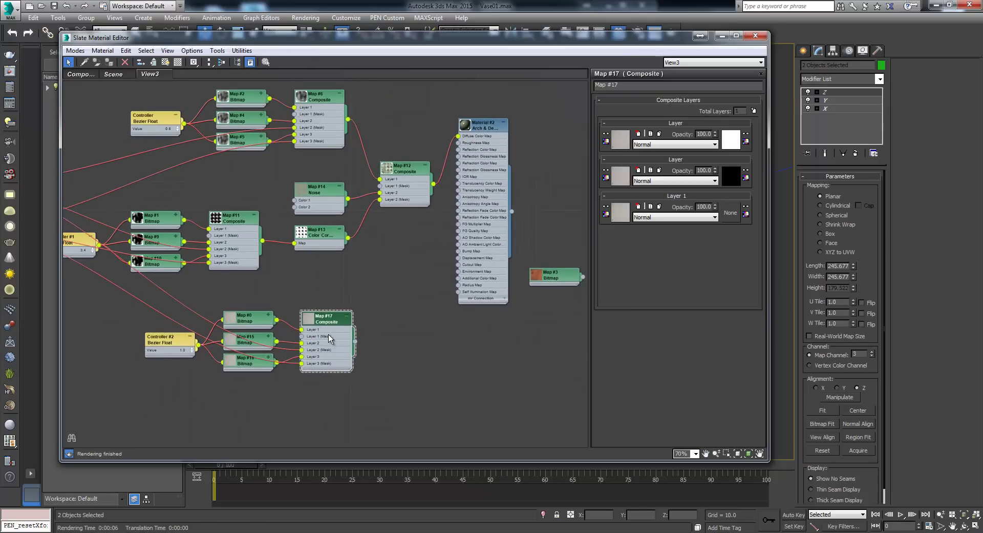
scroll(358, 303, "up", 1)
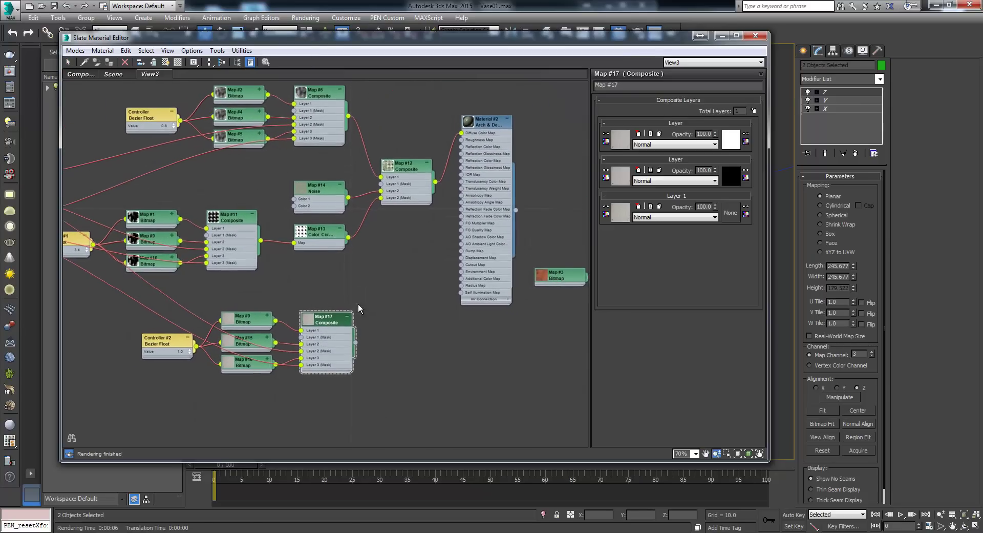
left_click(409, 167)
left_click_drag(366, 224, 387, 182)
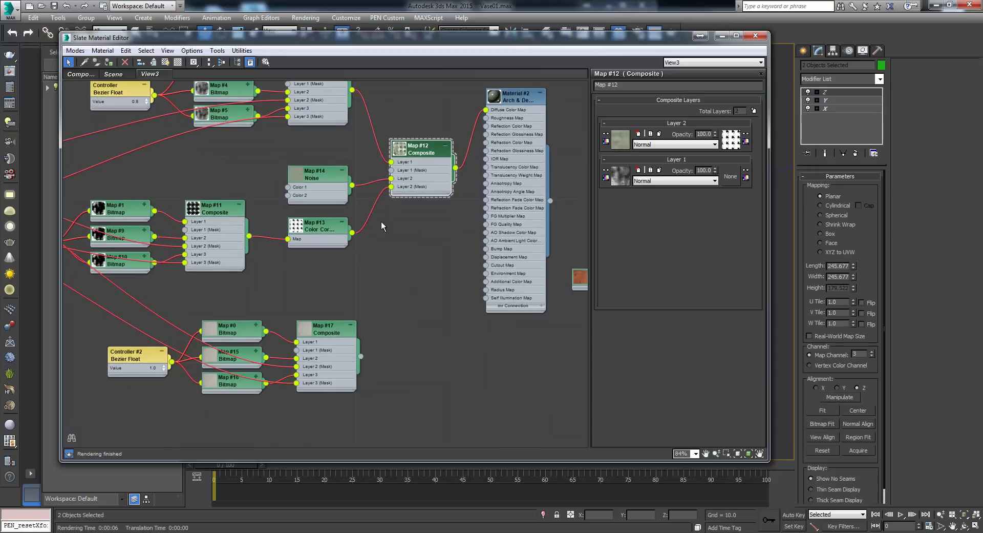
left_click(754, 112)
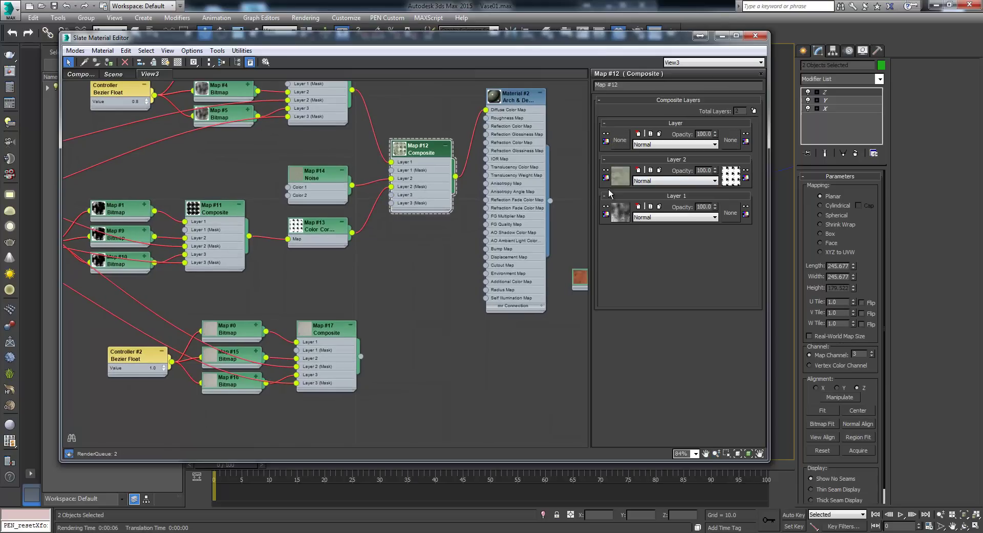
left_click_drag(378, 361, 408, 203)
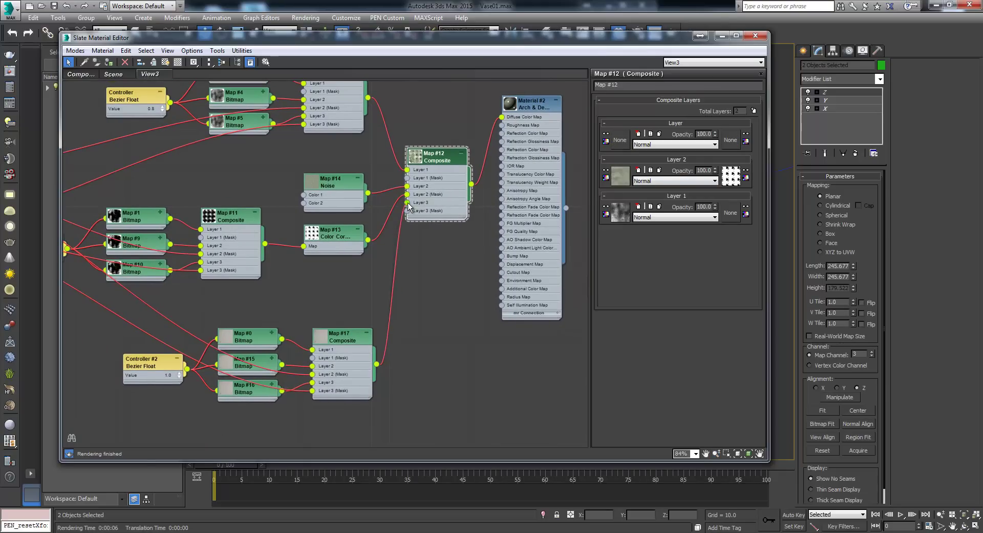
- Set the blend mode of the third layer in the Map #12 Composite to Multiply and enlarge that node's preview
scroll(430, 228, "up", 2)
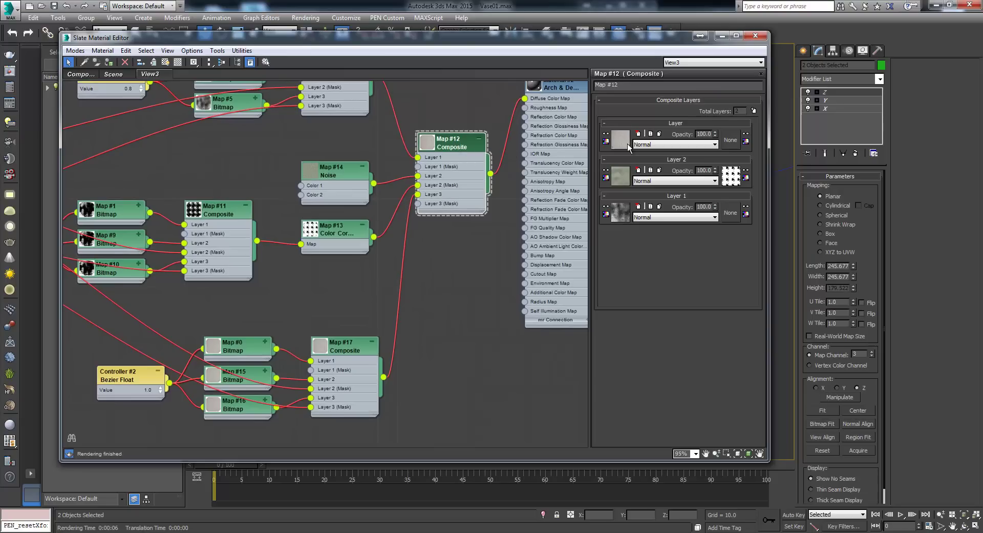
left_click(651, 145)
left_click(653, 190)
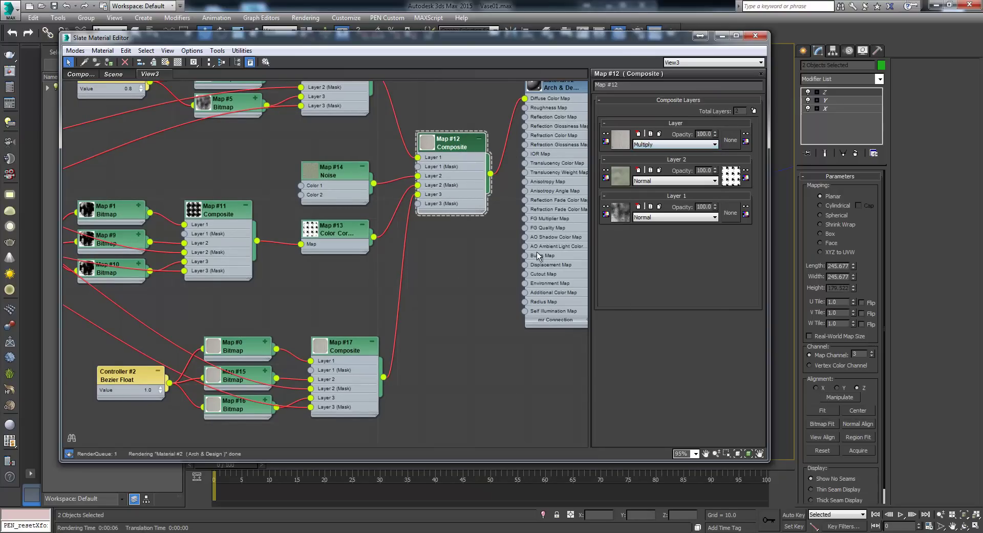
double_click(430, 145)
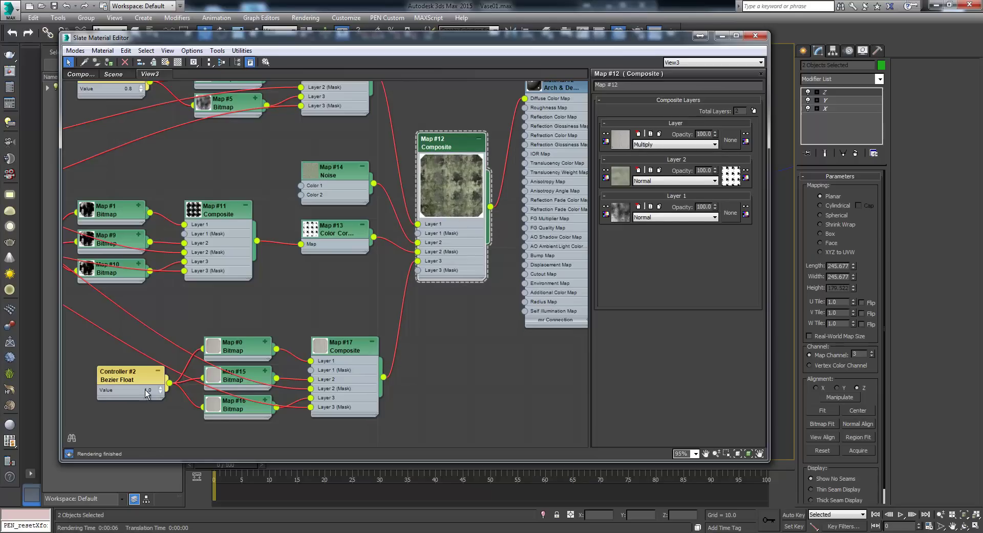
- Set the value of the Controller #2 Bezier Float to 1.4
left_click_drag(161, 388, 161, 384)
middle_click_drag(398, 320, 388, 300)
middle_click_drag(334, 286, 352, 293)
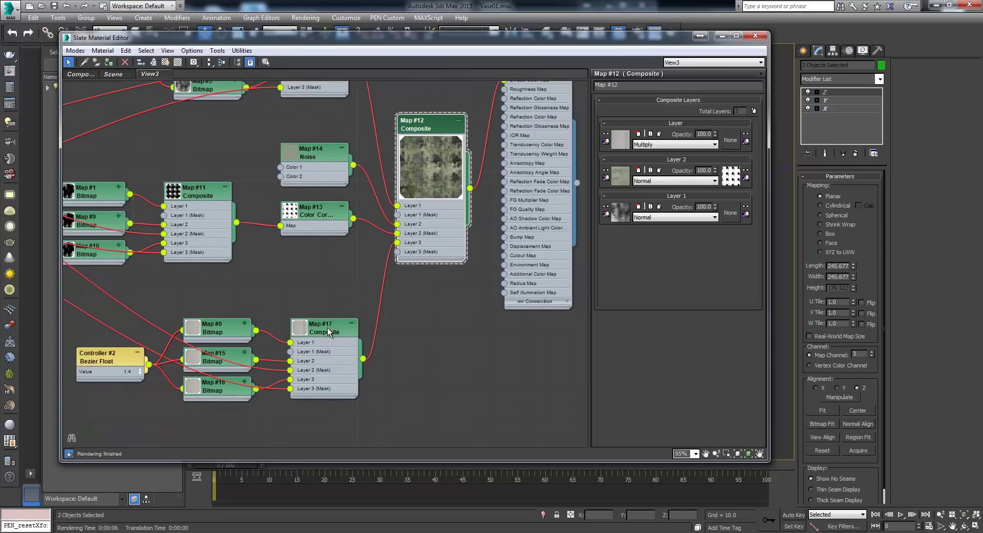
- Reposition the Map #17 Composite node and connect the Map #13 Color Correction to Layer 3 (Mask) of the Map #12 Composite
left_click_drag(329, 327, 305, 301)
middle_click_drag(327, 271, 395, 305)
scroll(389, 298, "up", 1)
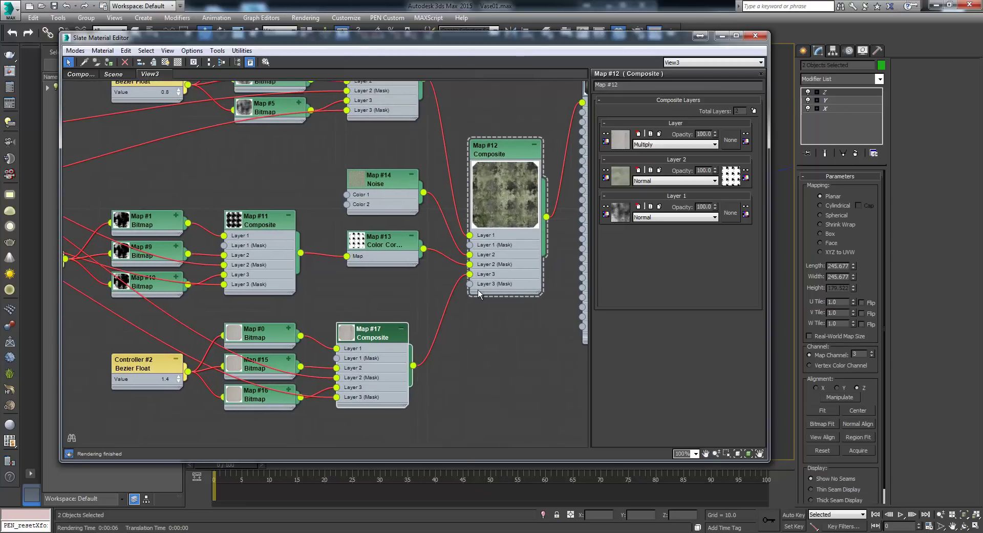
left_click_drag(423, 249, 470, 284)
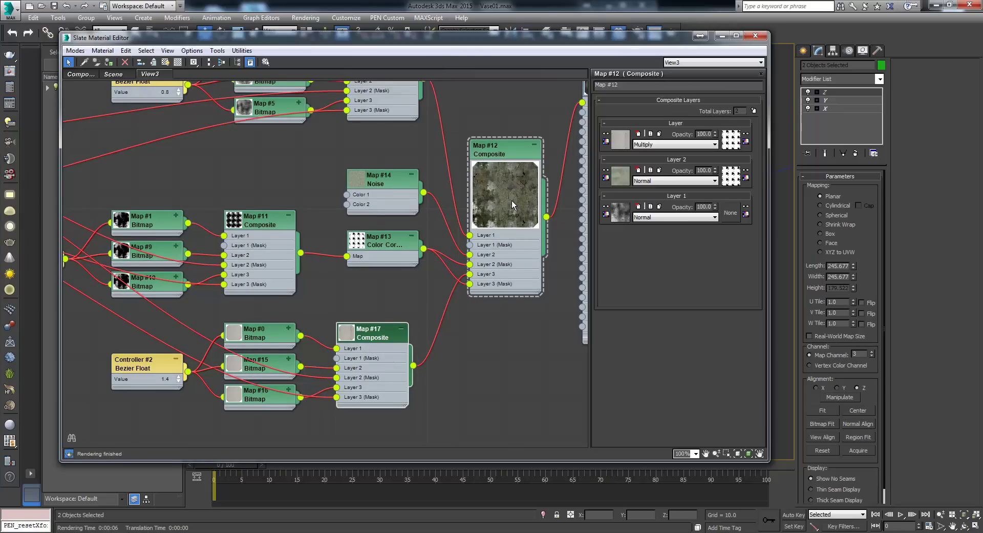
- Inspect the enlarged preview of the Map #17 Composite, collapse it, and render the vase to check the crack layer
double_click(347, 333)
middle_click_drag(466, 349, 474, 270)
key("alt+z")
middle_click_drag(448, 370, 397, 280, "ctrl+alt")
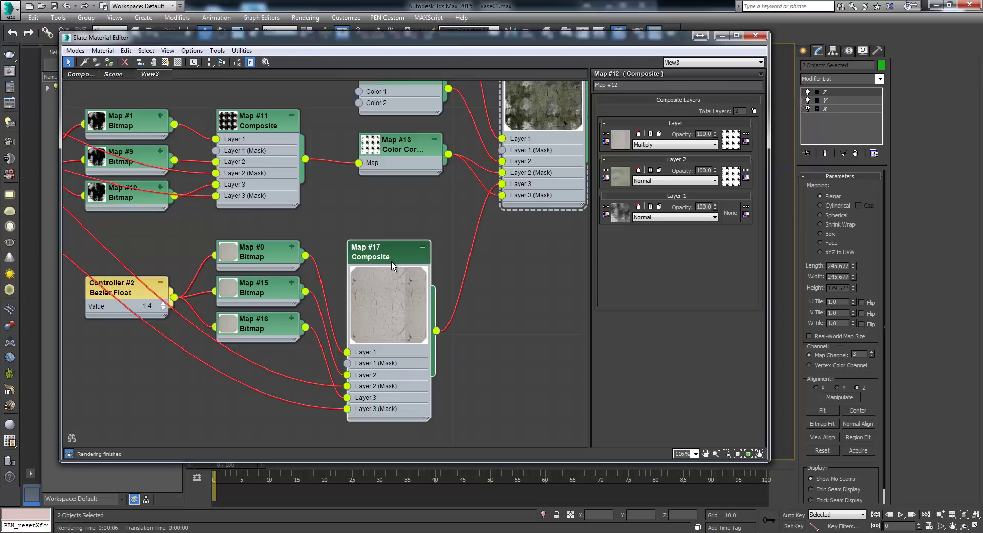
double_click(389, 301)
key("shift+q")
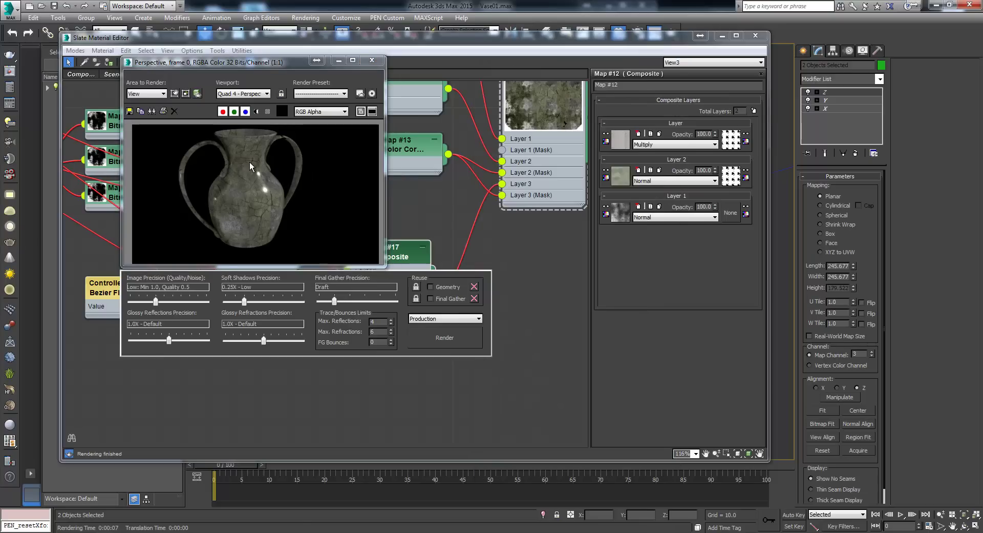
left_click(431, 227)
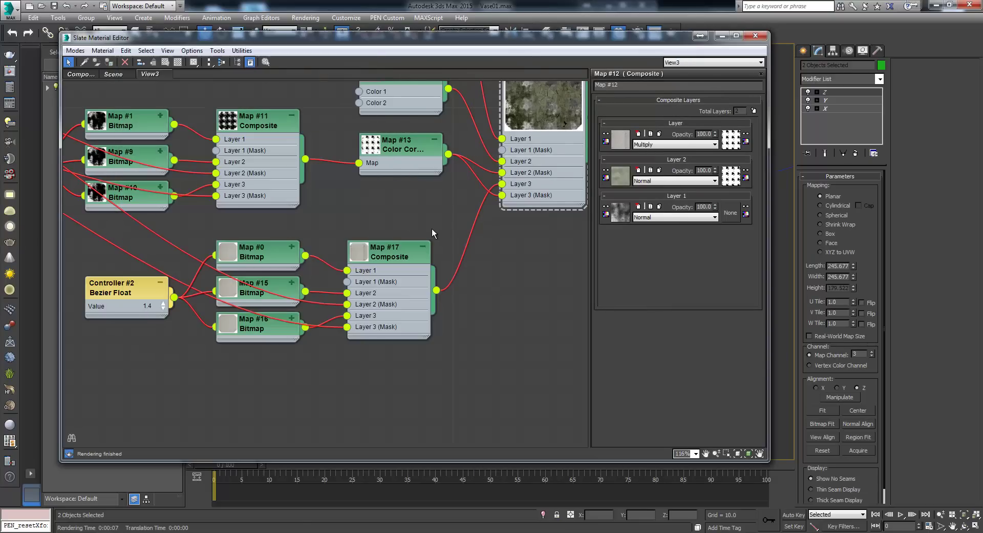
- Insert a Color Correction map between the Map #17 Composite and Layer 3 of Map #12, and space the nodes apart
right_click(465, 297)
mouse_move(510, 318)
mouse_move(613, 316)
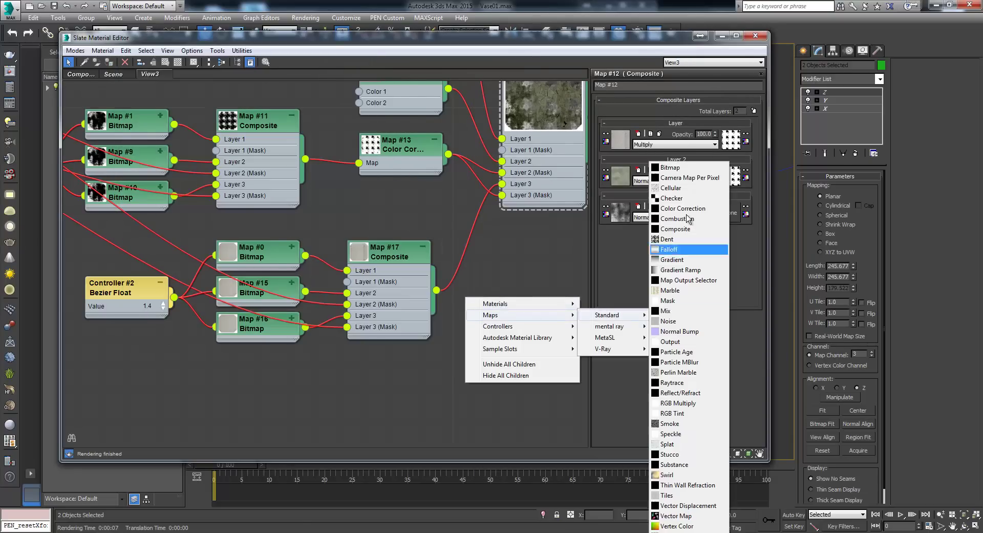
left_click(681, 208)
left_click_drag(469, 313, 468, 239)
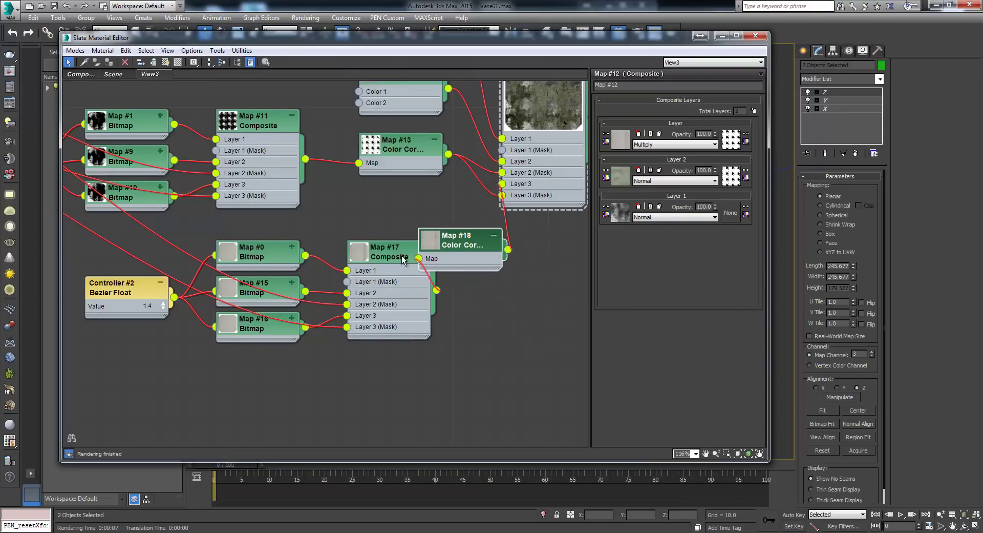
left_click_drag(393, 258, 321, 258)
left_click(457, 243)
left_click_drag(457, 243, 433, 269)
- Set the new Color Correction to Monochrome with a contrast of 88.704 and enlarge its preview
double_click(433, 269)
left_click(602, 147)
double_click(408, 269)
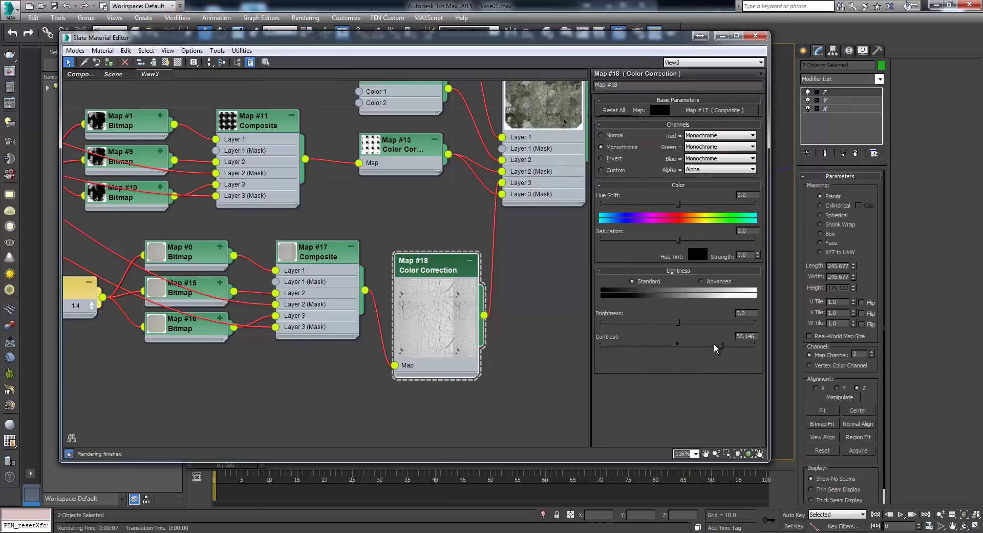
left_click_drag(734, 341, 742, 341)
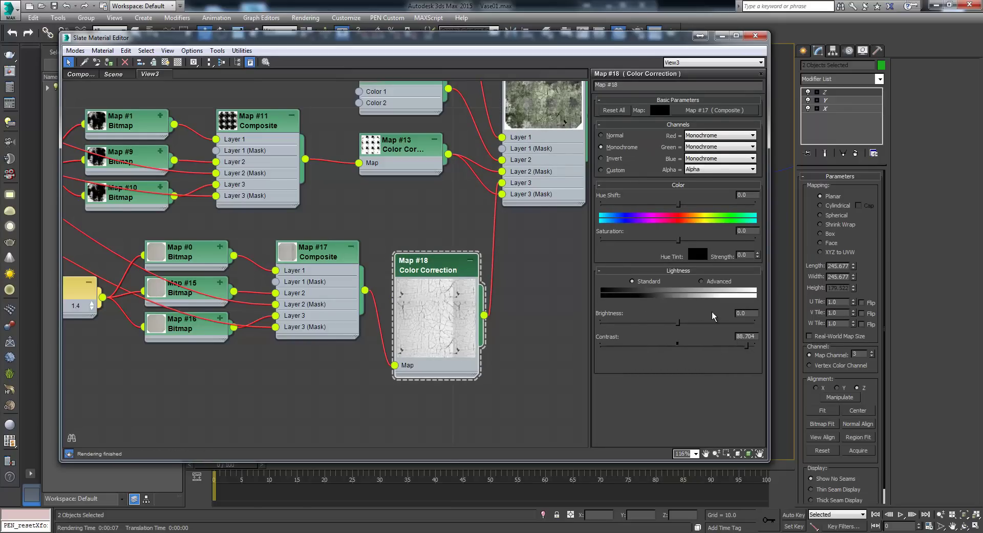
- Test-render the vase, set Controller #2's value to 2.0, and render again
key("shift+q")
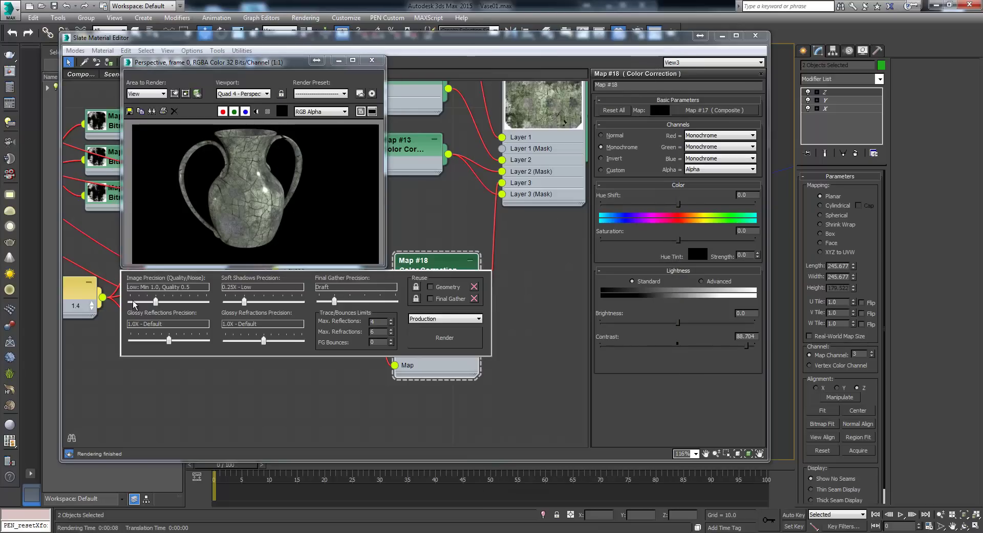
left_click_drag(90, 305, 92, 300)
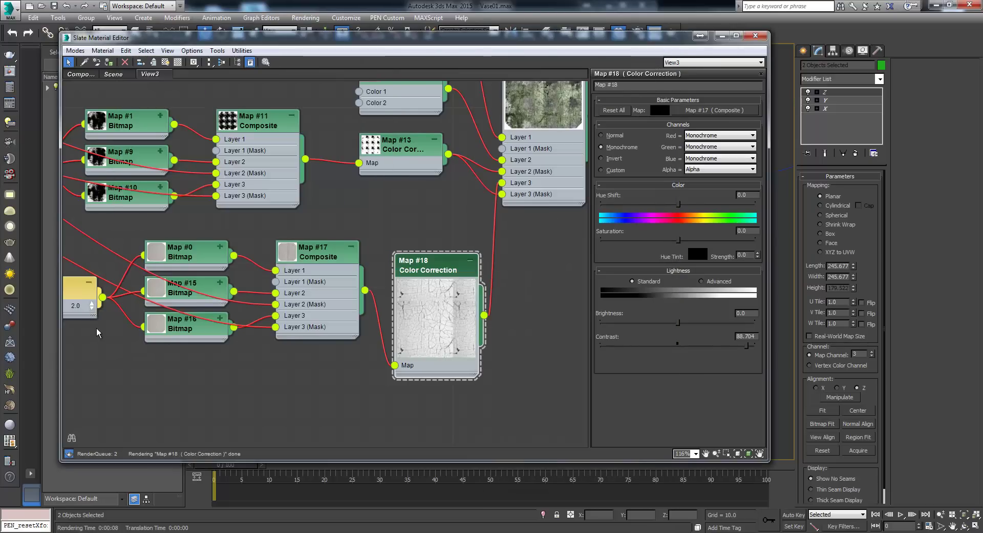
key("shift+q")
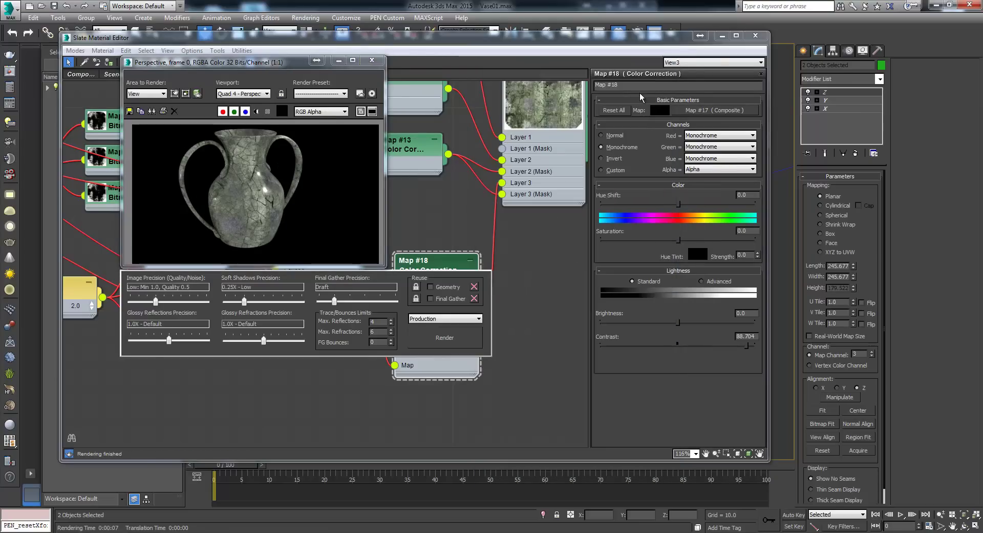
- Set the opacity of Layer 3 in the Map #12 Composite to 71 and render the vase
middle_click_drag(515, 287, 456, 334)
middle_click_drag(496, 173, 497, 242)
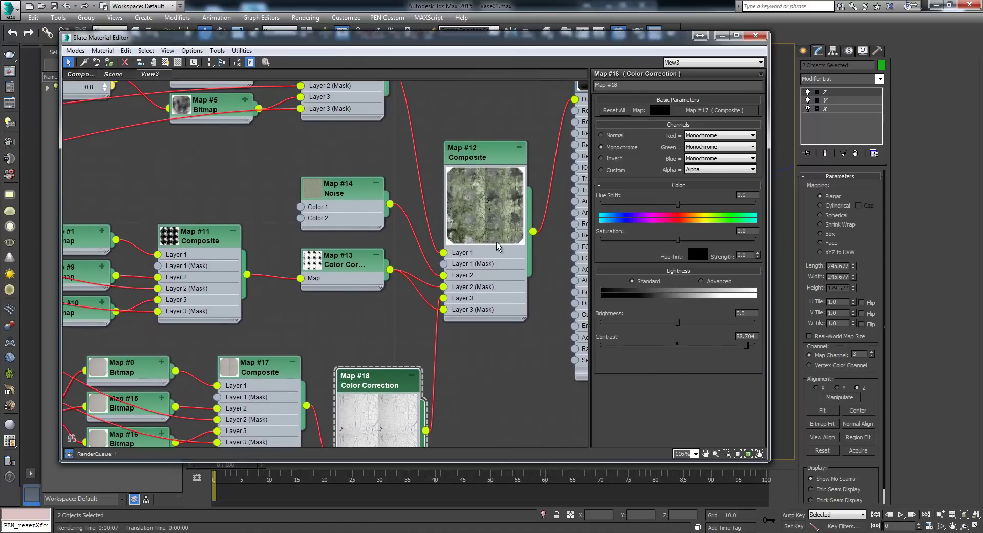
double_click(483, 157)
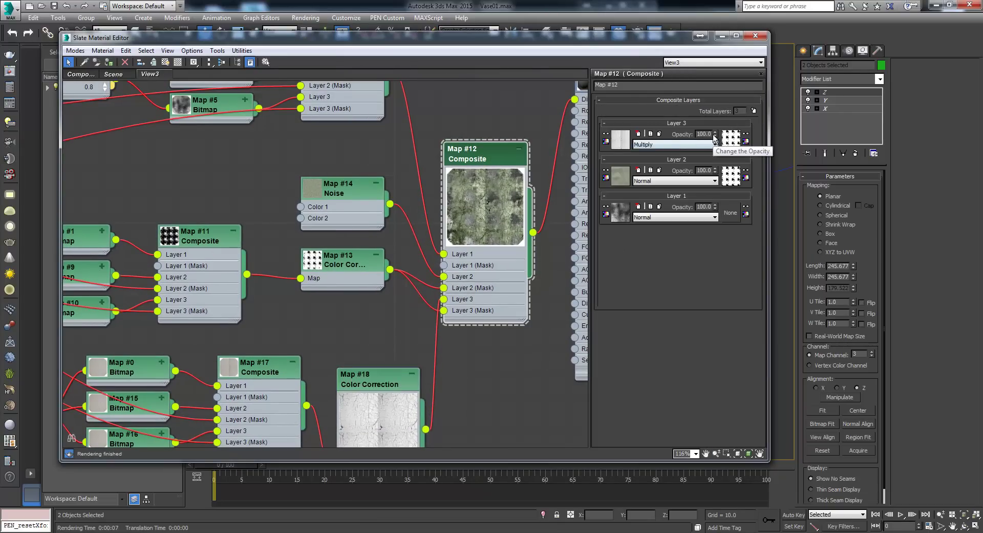
left_click_drag(715, 137, 715, 148)
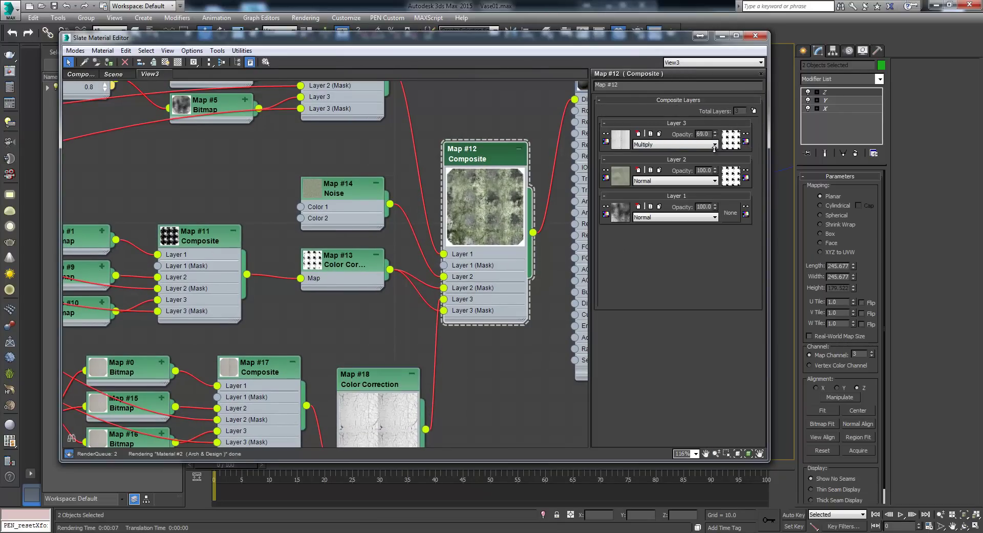
key("shift+q")
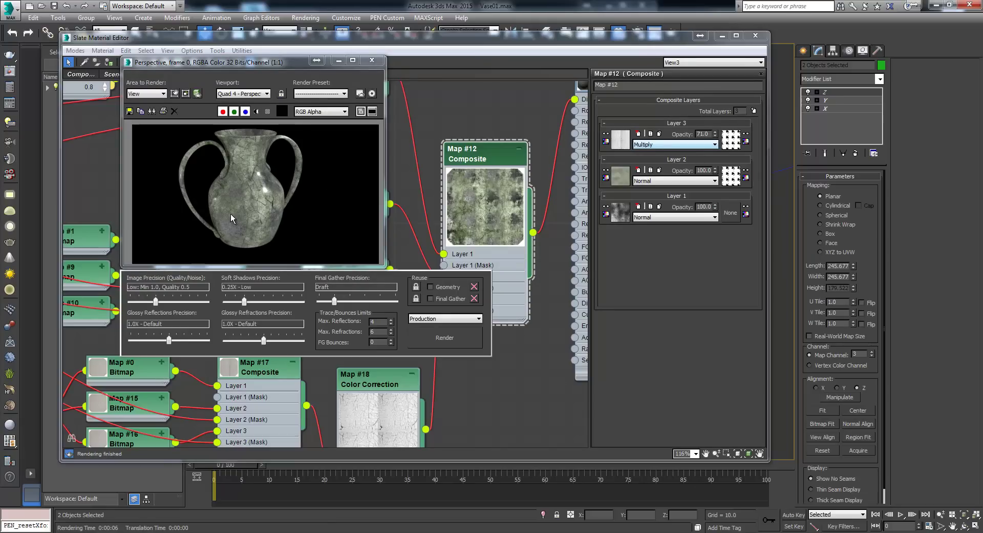
left_click(457, 375)
- Lower the brightness of the Map #13 Color Correction to -0.997 and render the vase
middle_click_drag(335, 333, 390, 285)
left_click(404, 217)
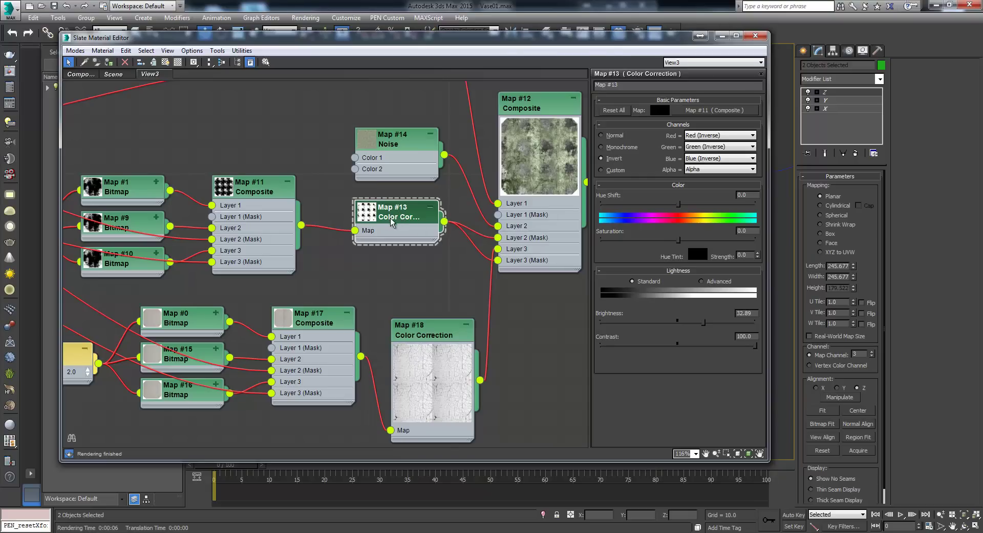
left_click_drag(704, 322, 687, 323)
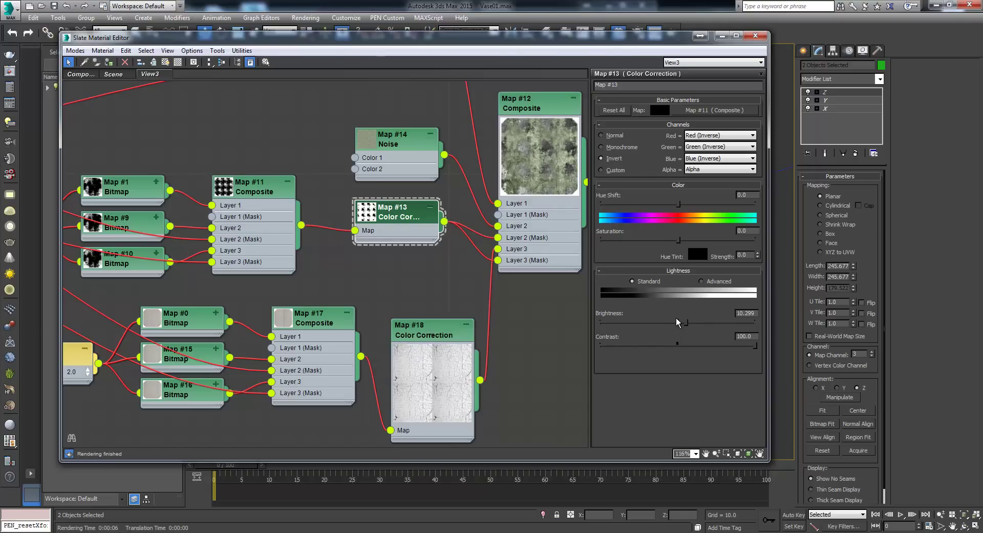
key("shift+q")
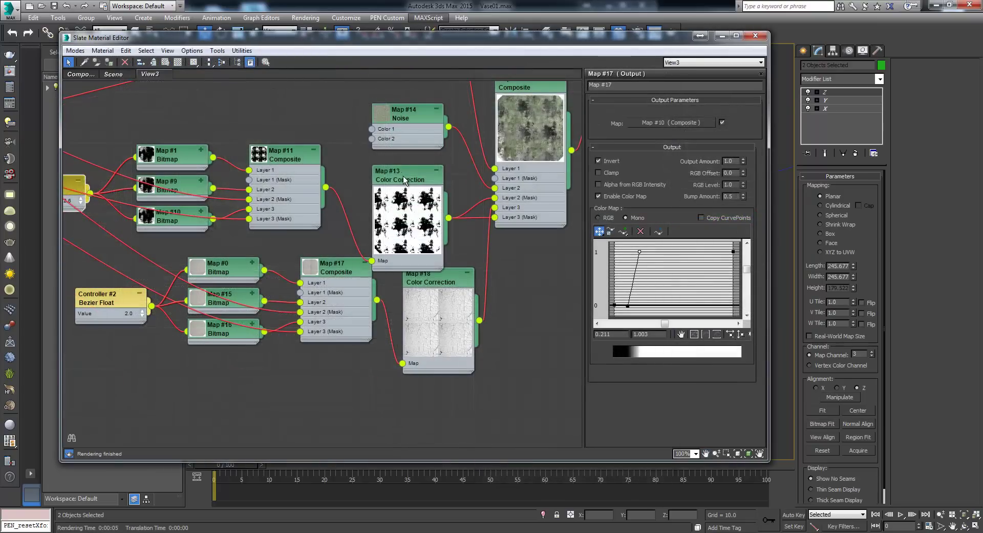
- Detach the Map #13 Color Correction node from the mask connections and delete it
left_click_drag(405, 178, 415, 169)
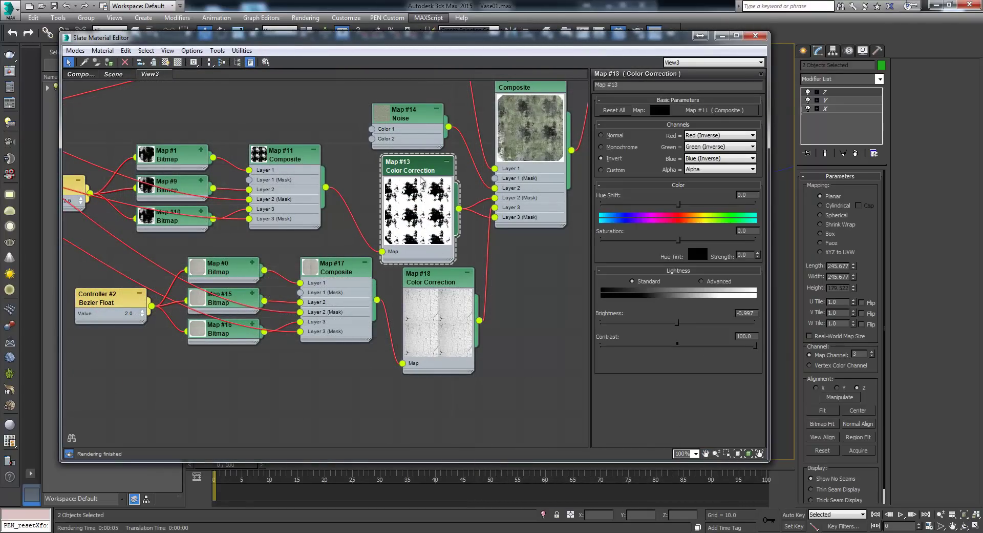
left_click_drag(423, 174, 541, 317)
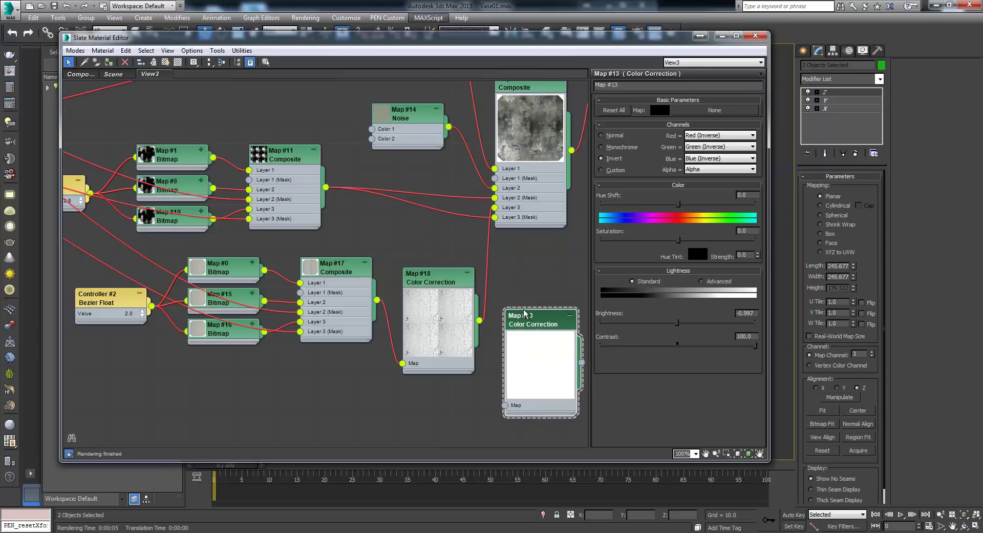
key("Delete")
- Insert an Output map between the Map #11 Composite and the Layer 2 and Layer 3 mask inputs of Map #12
middle_click_drag(378, 225, 420, 240)
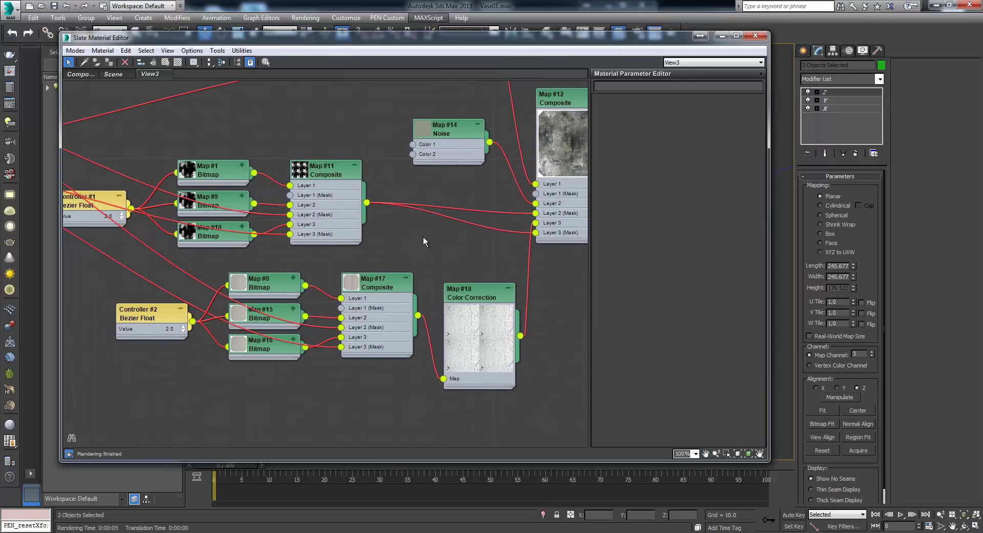
right_click(431, 244)
mouse_move(467, 264)
mouse_move(595, 267)
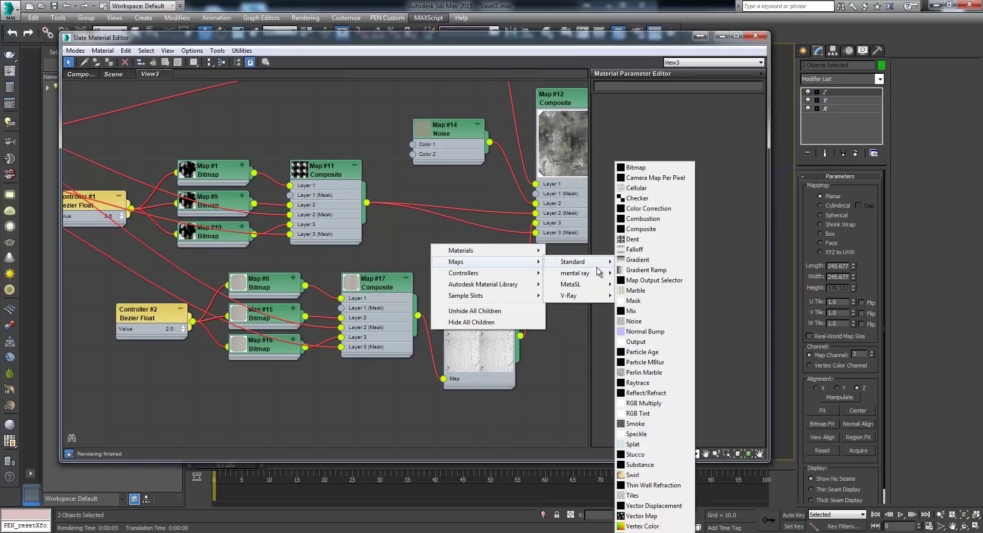
left_click(660, 347)
left_click_drag(435, 250, 537, 236)
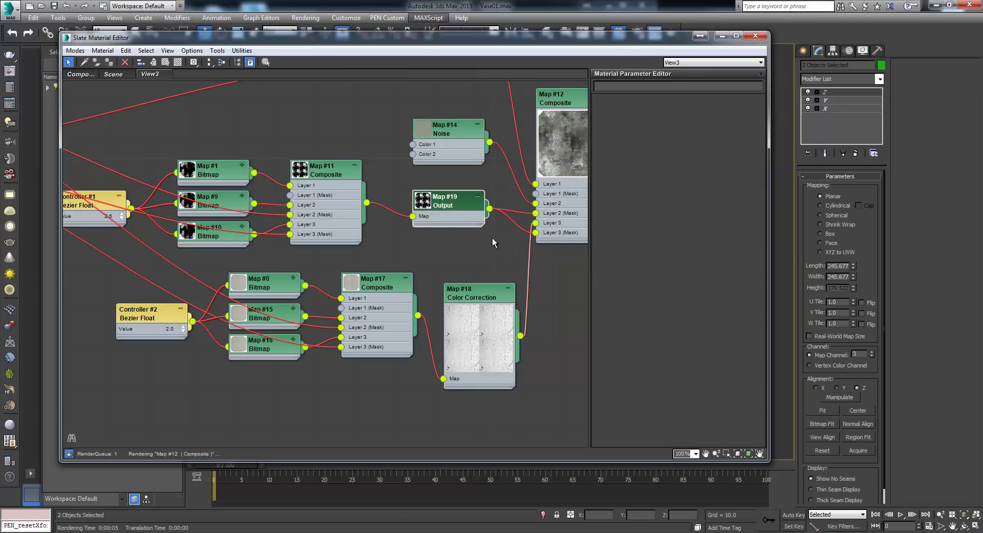
- Invert the new Output map, enable its color map in Mono mode, and lower Controller #1's value
double_click(451, 203)
left_click(598, 197)
left_click(598, 161)
left_click_drag(125, 216, 123, 224)
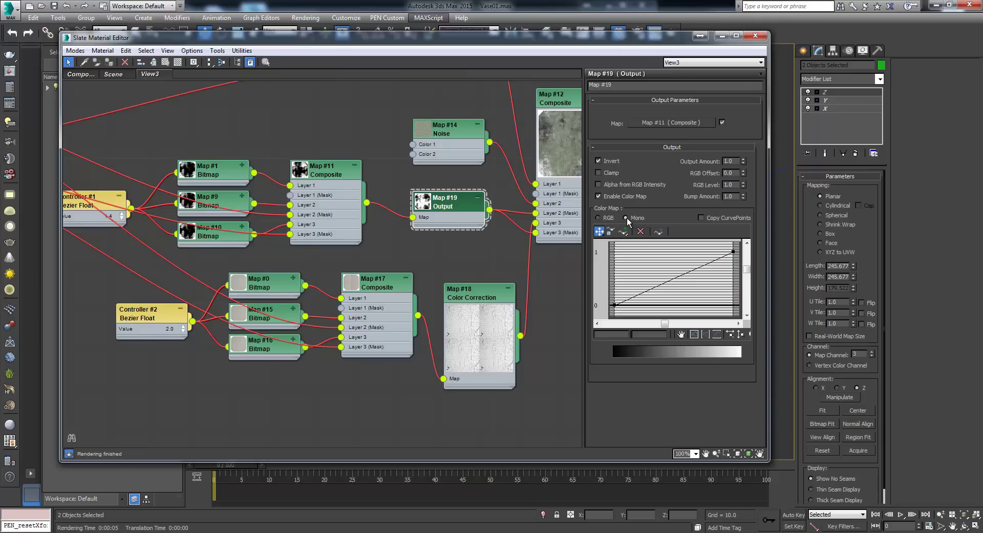
- Add points to the Output's color curve, shape a steep black-to-white step with the upper point at about 0.223, 1.015, and render
left_click(660, 284)
right_click(644, 302)
left_click_drag(636, 299, 641, 252)
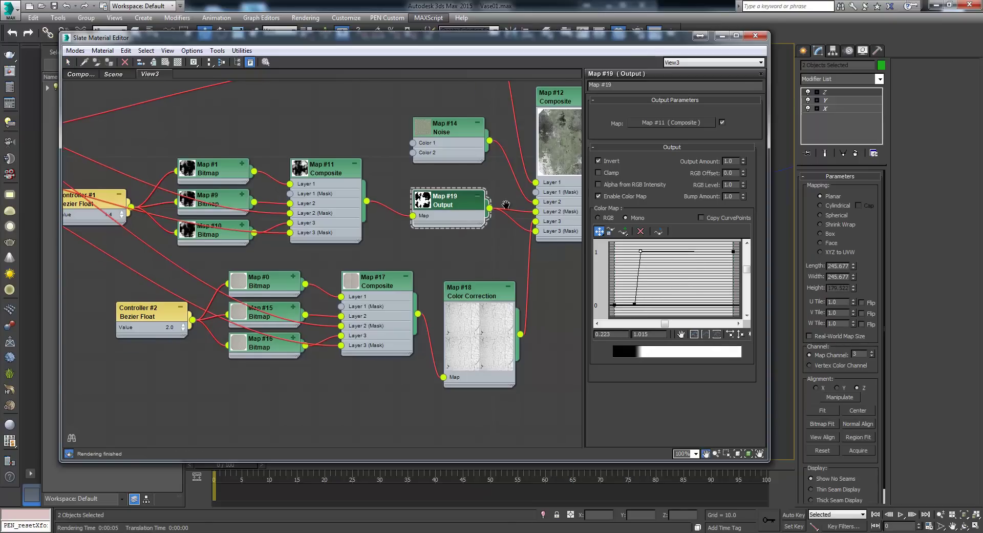
middle_click_drag(507, 205, 422, 252)
scroll(470, 222, "up", 3)
middle_click_drag(546, 176, 462, 229)
scroll(469, 258, "up", 1)
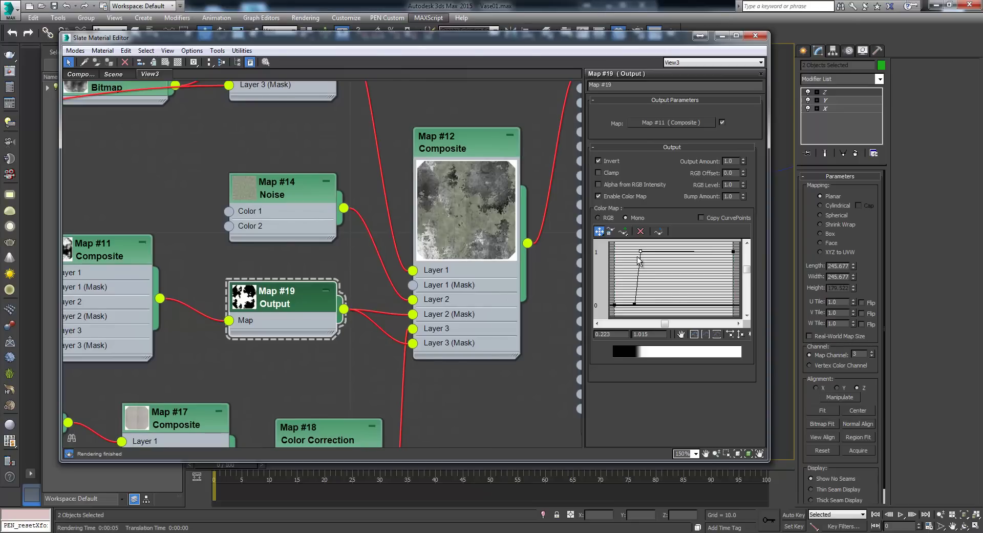
key("shift+q")
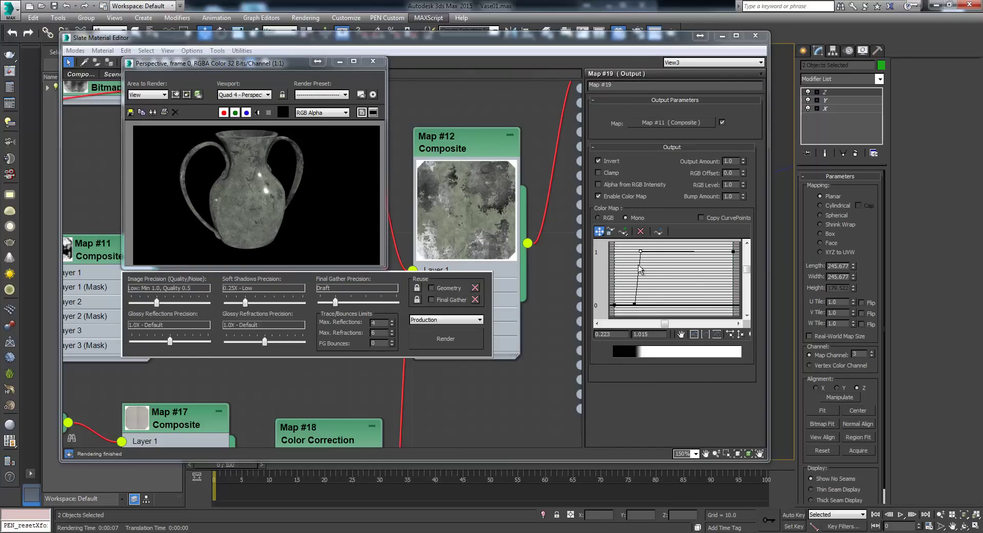
- Shift both inner curve points toward black, placing the upper one at about 0.129, 1.006, and render the vase
left_click_drag(633, 306, 628, 306)
left_click_drag(631, 251, 630, 252)
key("shift+q")
key("shift+q")
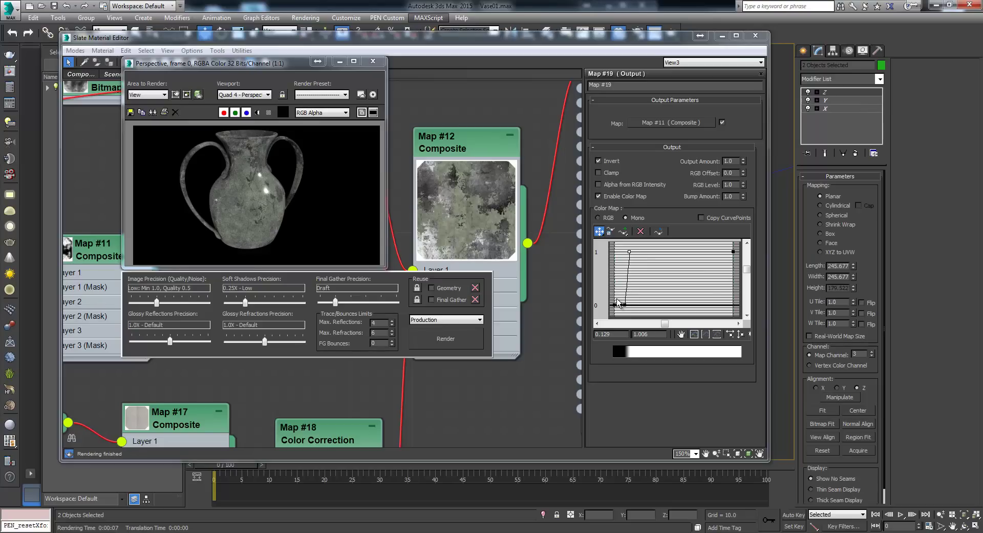
left_click(373, 61)
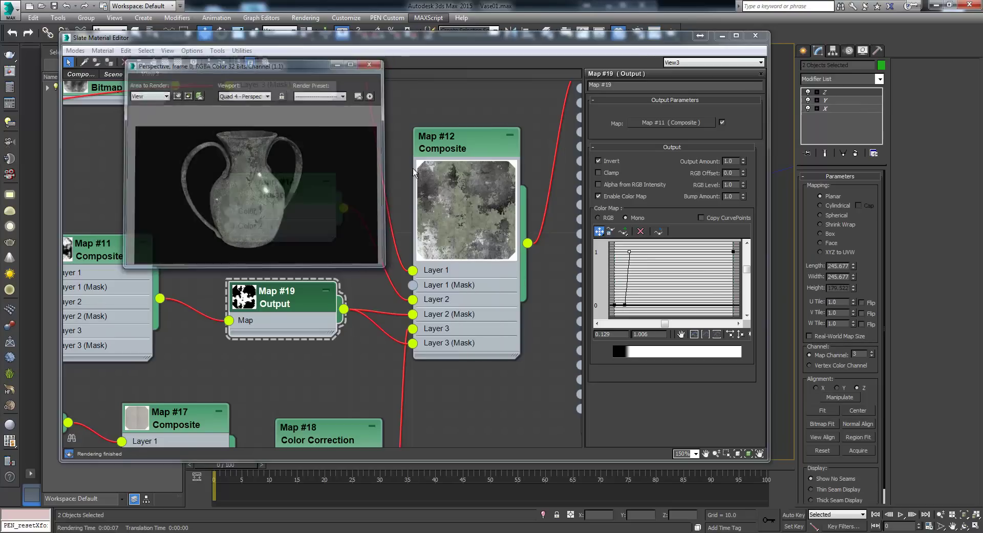
- Move the Map #12 Composite node up beside the Material #2 Arch & Design node
scroll(365, 221, "down", 6)
scroll(365, 221, "down", 1)
middle_click_drag(365, 221, 364, 193)
double_click(326, 274)
middle_click_drag(412, 266, 401, 314)
left_click_drag(381, 170, 386, 157)
middle_click_drag(410, 270, 388, 319)
scroll(409, 300, "up", 6)
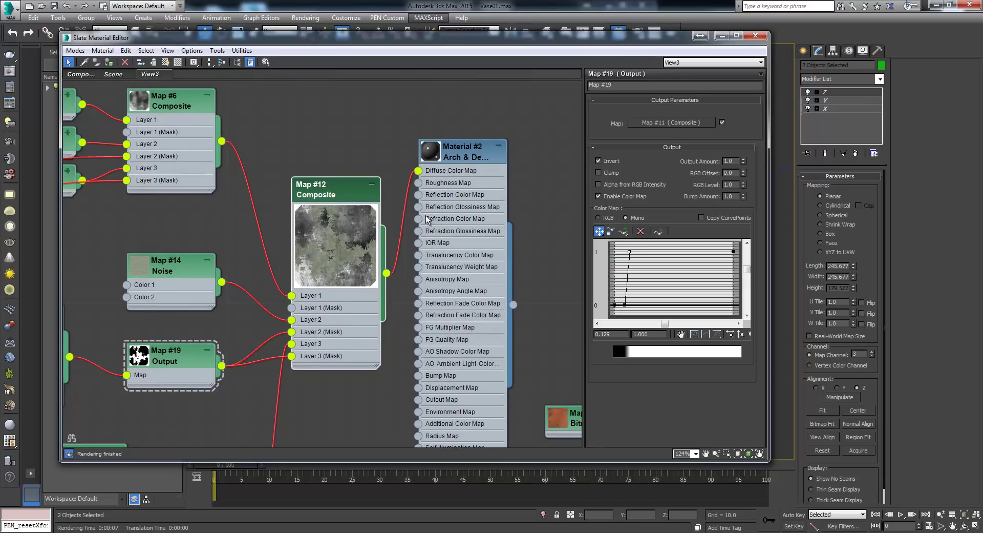
- Move the Map #12 Composite and Material #2 nodes farther apart and connect Map #12 to the material's Reflection Color Map
left_click_drag(336, 181, 323, 169)
left_click_drag(429, 205, 467, 205)
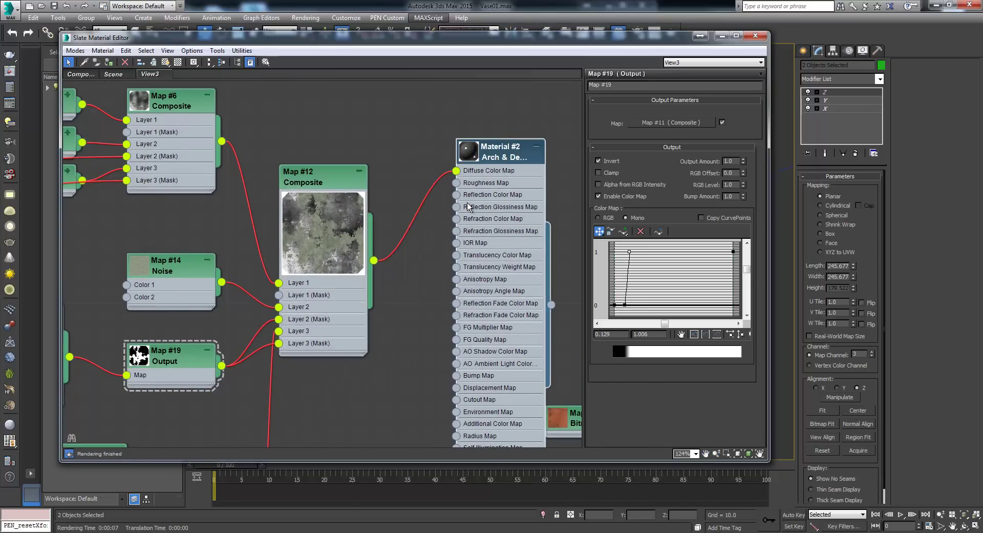
left_click_drag(374, 260, 455, 195)
left_click_drag(340, 167, 339, 155)
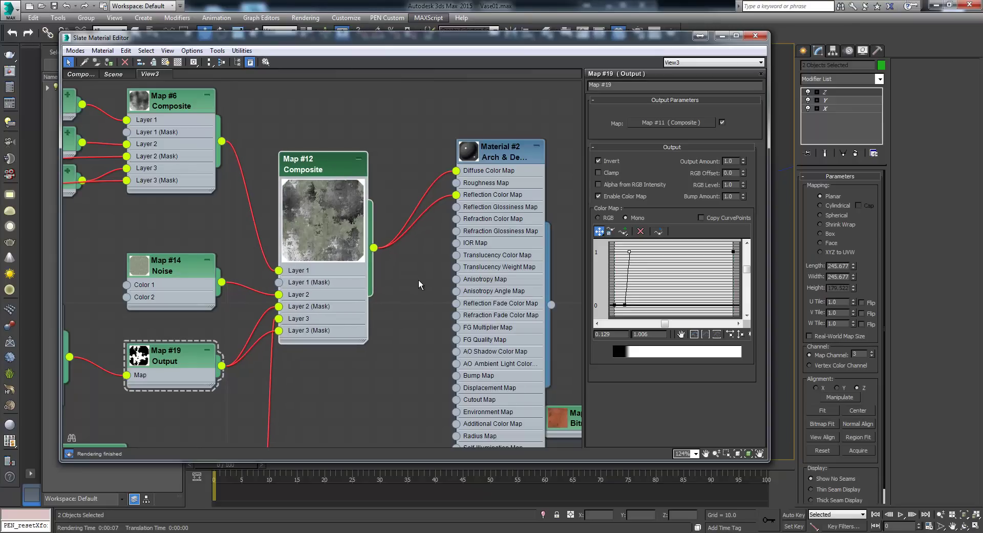
- Insert a Color Correction map between the Map #12 Composite and Material #2's Reflection Color Map
right_click(418, 280)
mouse_move(461, 297)
mouse_move(566, 299)
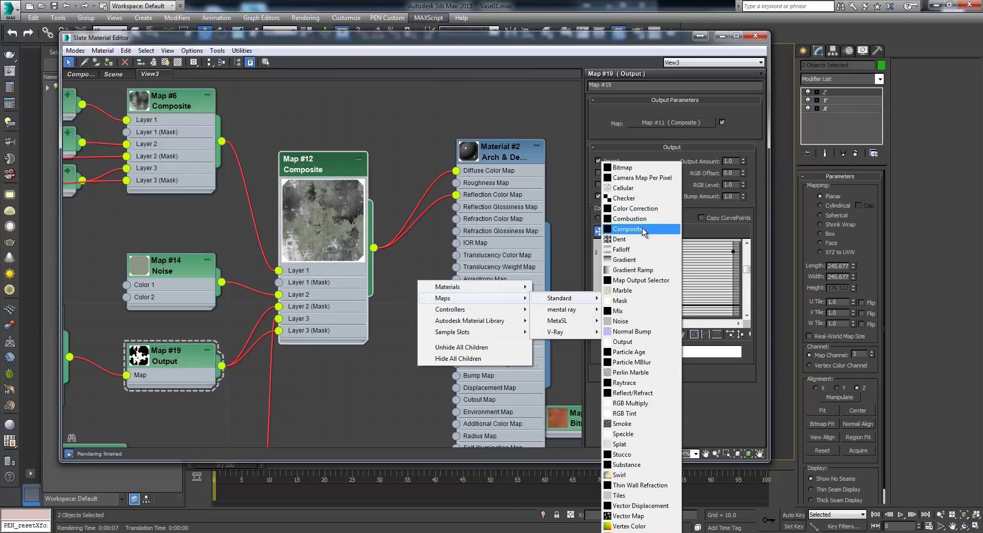
left_click(635, 208)
left_click_drag(412, 228, 406, 248)
mouse_move(497, 156)
left_mouse_down()
mouse_move(522, 149)
mouse_move(496, 141)
left_mouse_up()
- Move the Map #3 Bitmap and Material #2 nodes away and place the Map #20 Color Correction node clear of Map #12
middle_click_drag(542, 209, 499, 130)
scroll(502, 131, "down", 2)
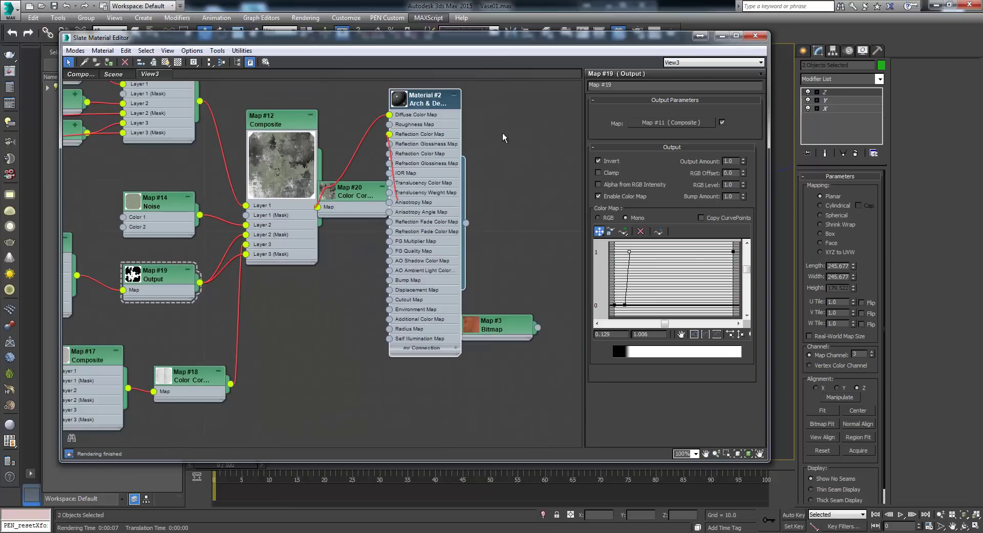
left_click_drag(495, 327, 630, 304)
left_click_drag(443, 101, 504, 91)
middle_click_drag(355, 151, 424, 201)
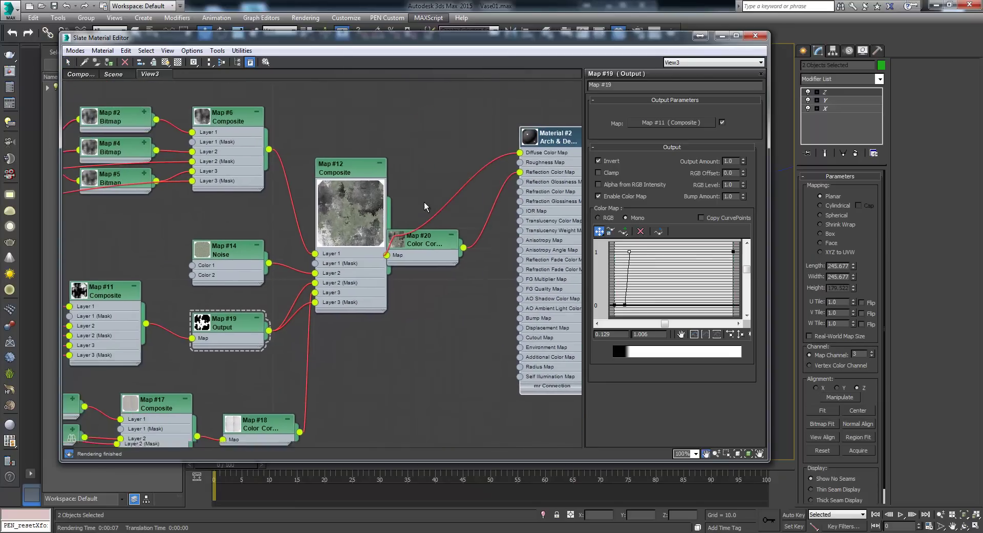
scroll(434, 241, "up", 1)
mouse_move(434, 244)
left_mouse_down()
mouse_move(461, 232)
mouse_move(454, 246)
left_mouse_up()
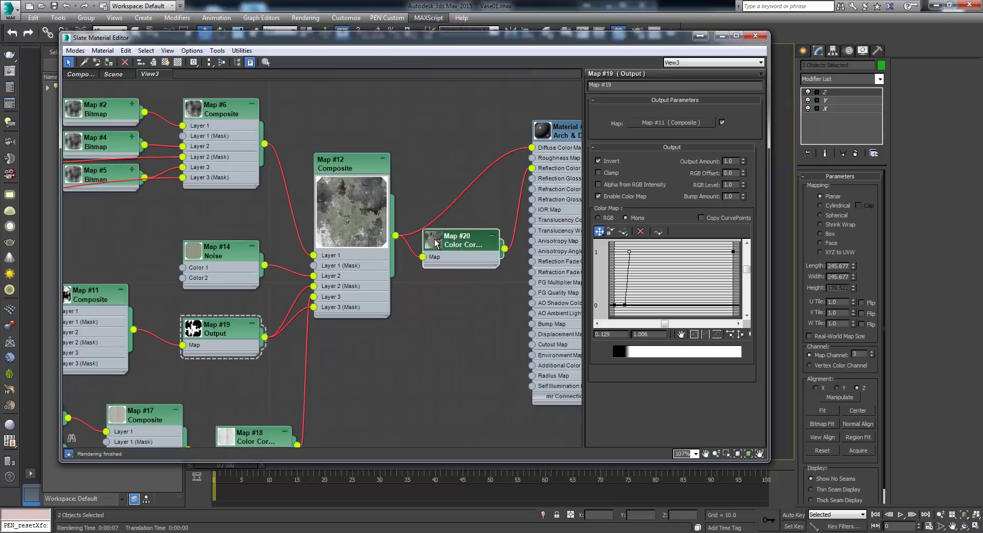
- Open the Map #20 Color Correction's settings, set contrast to about 32.226 and brightness to about 2.326, and test-render the vase
double_click(433, 240)
double_click(473, 248)
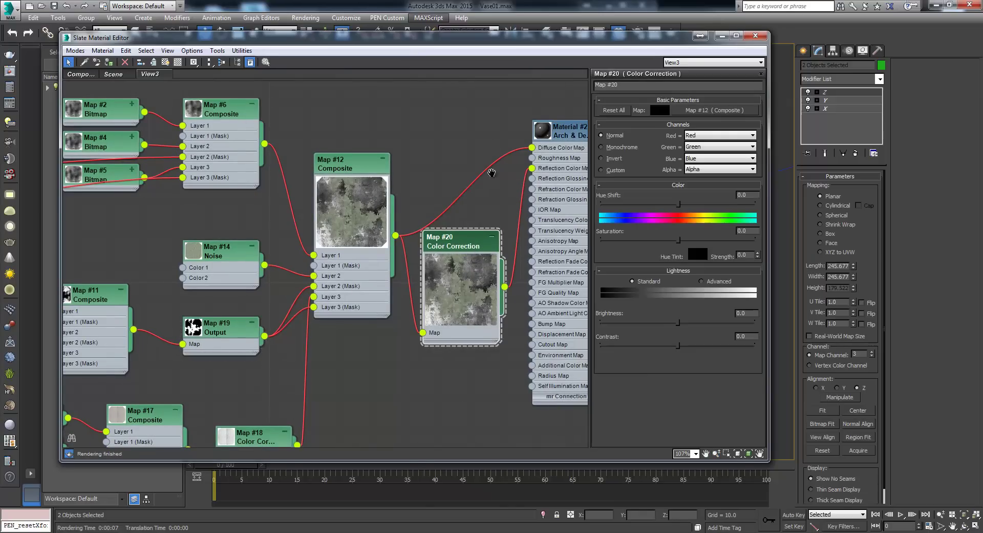
scroll(413, 218, "up", 3)
scroll(497, 163, "up", 1)
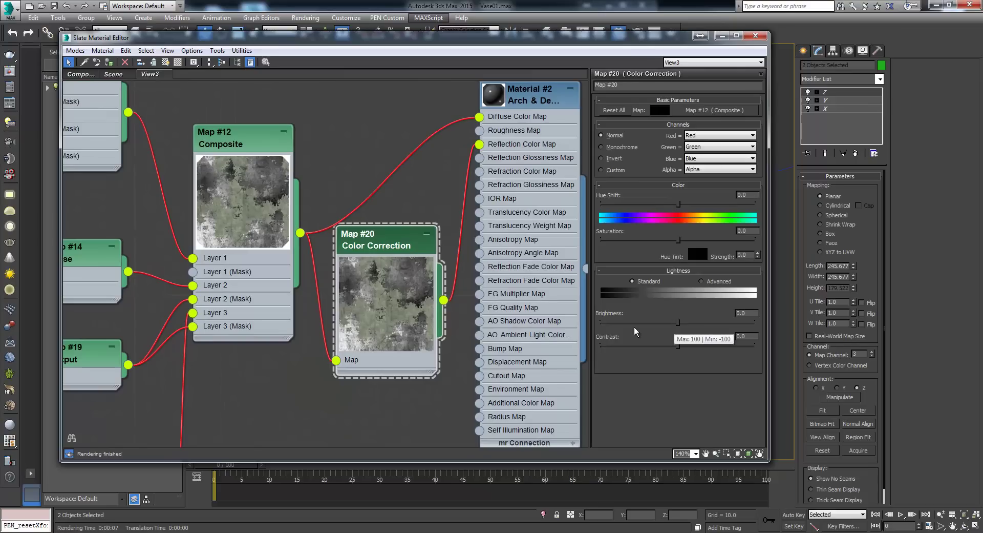
left_click_drag(678, 345, 679, 325)
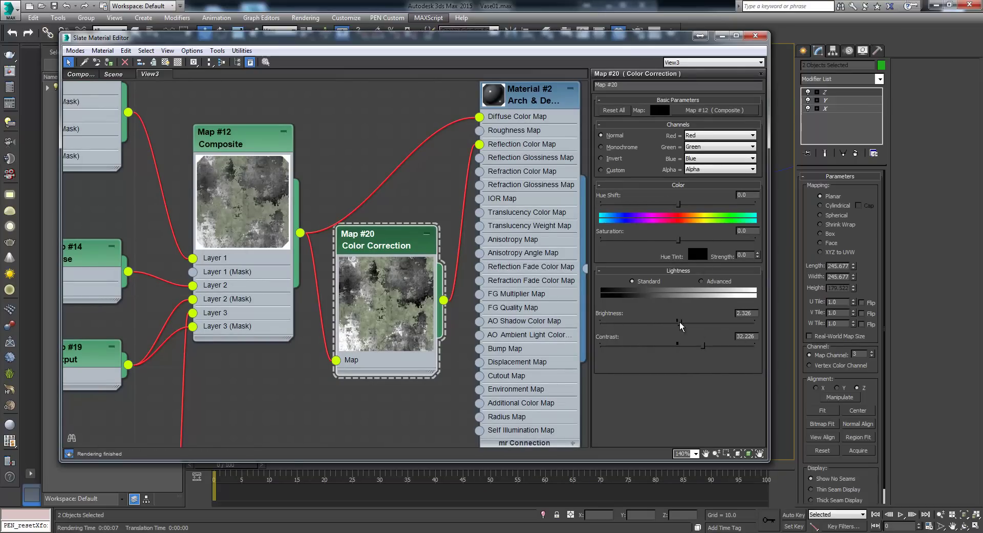
key("shift+q")
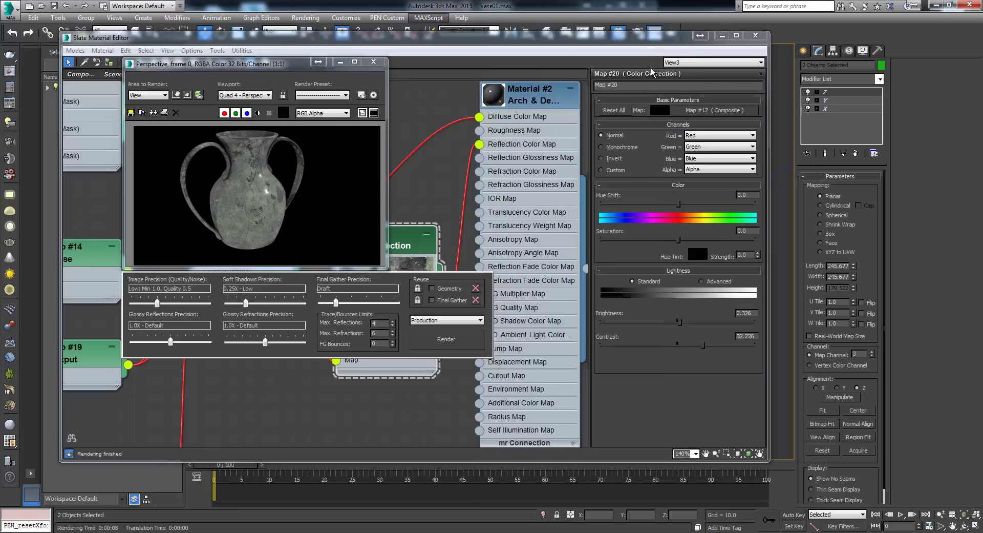
left_click(373, 62)
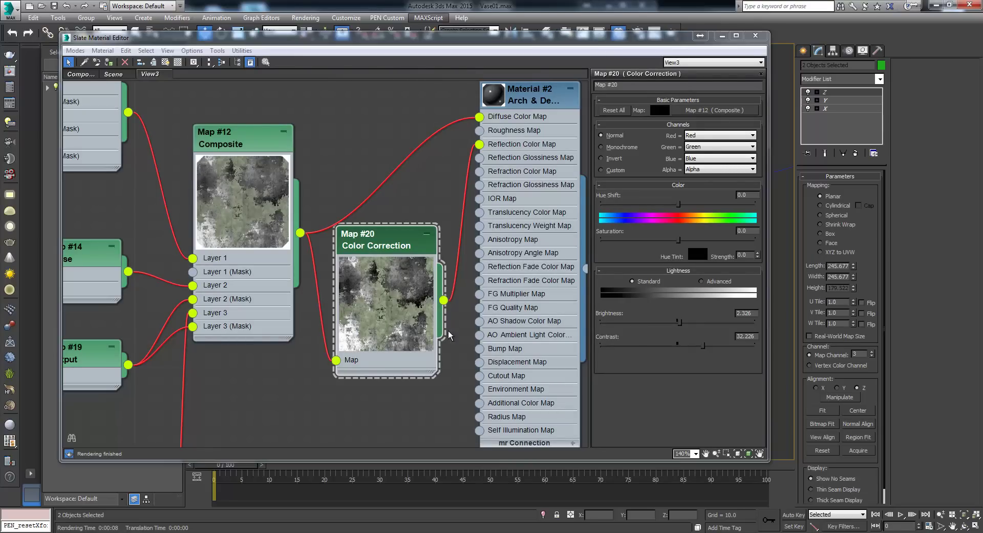
- Try Map #20 with brightness at about -32.226 and contrast at about -16.944 in a test render
left_click_drag(703, 350, 654, 319)
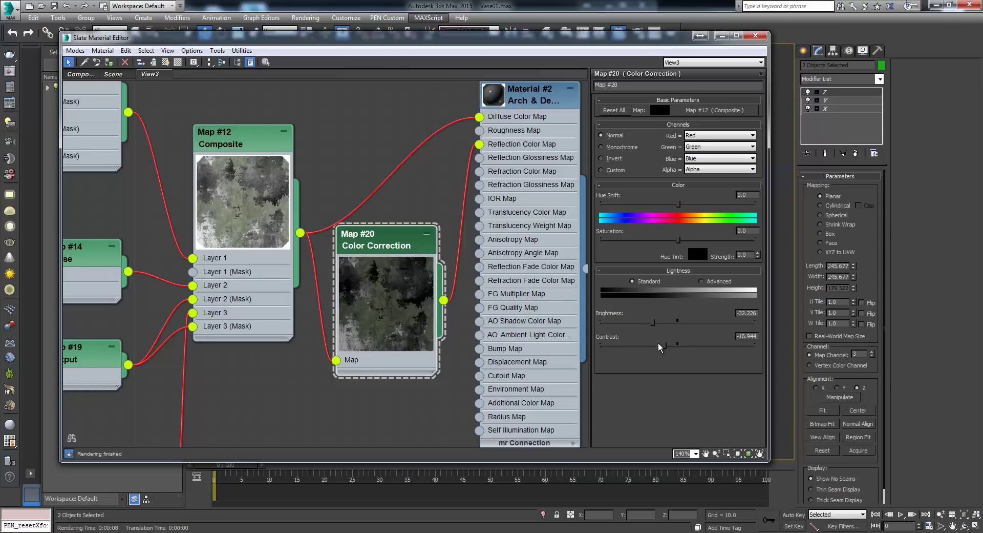
key("shift+q")
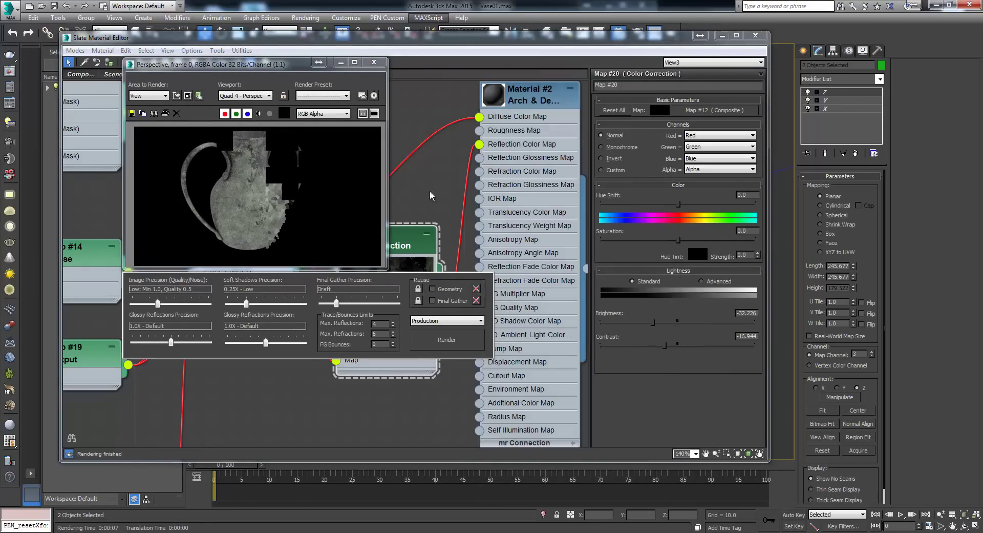
left_click(429, 189)
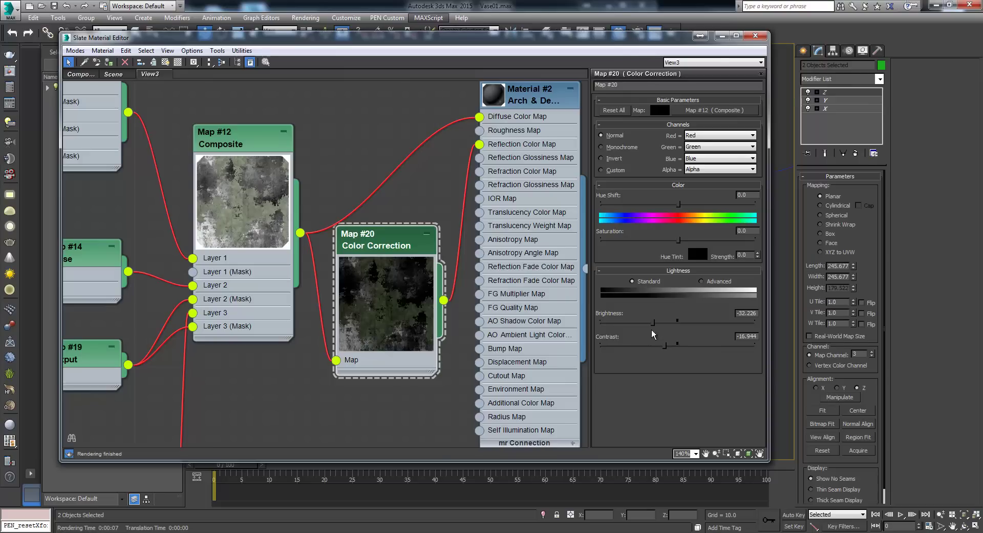
- Set Map #20's brightness to about 0.332 and contrast to about 4.983, and shrink its node preview
left_click_drag(678, 322, 678, 344)
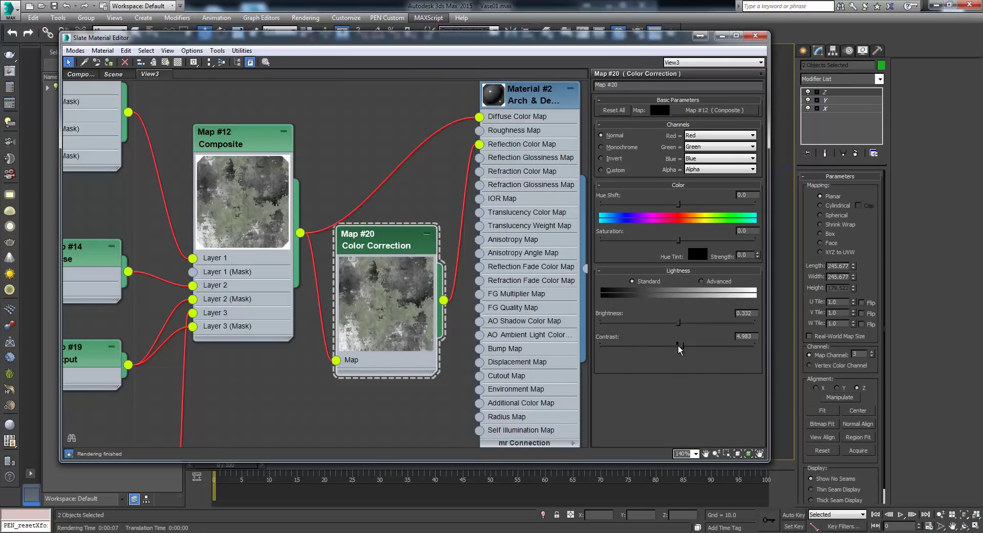
middle_click_drag(360, 204, 377, 143)
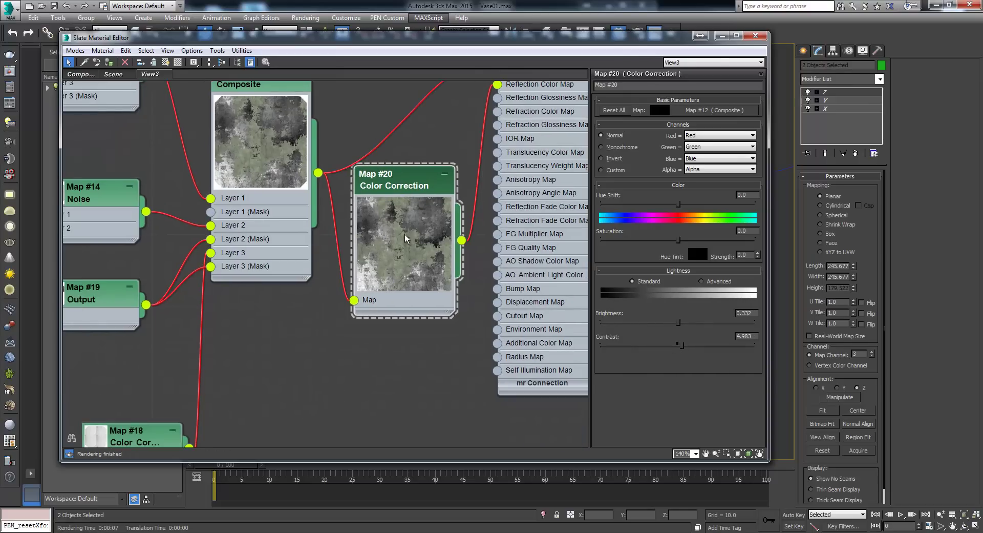
double_click(405, 234)
middle_click_drag(379, 183, 433, 175)
scroll(433, 175, "down", 1)
scroll(433, 175, "down", 4)
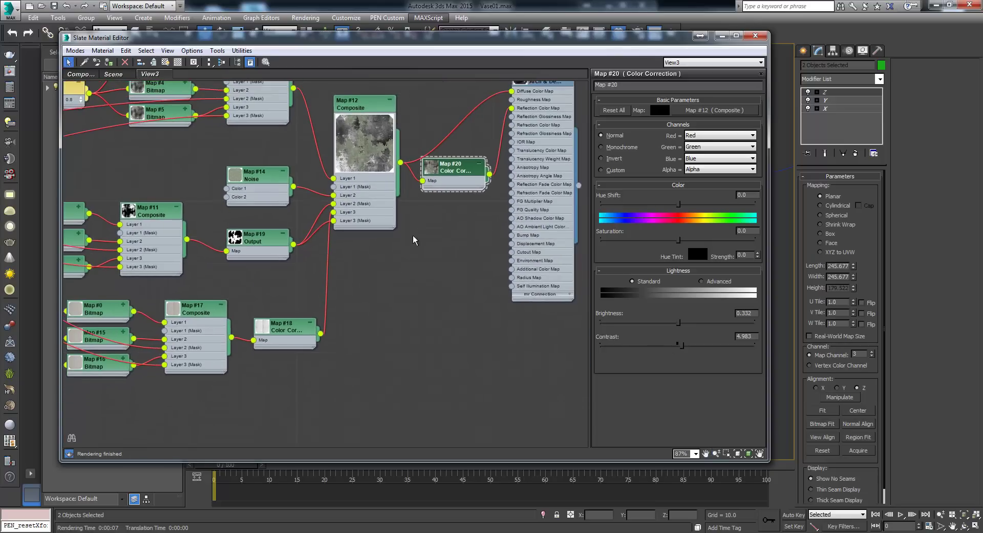
- Move the Map #18 Color Correction node closer to the Map #17 Composite
middle_click_drag(413, 234, 440, 236)
left_click(310, 326)
middle_click_drag(310, 328, 366, 298)
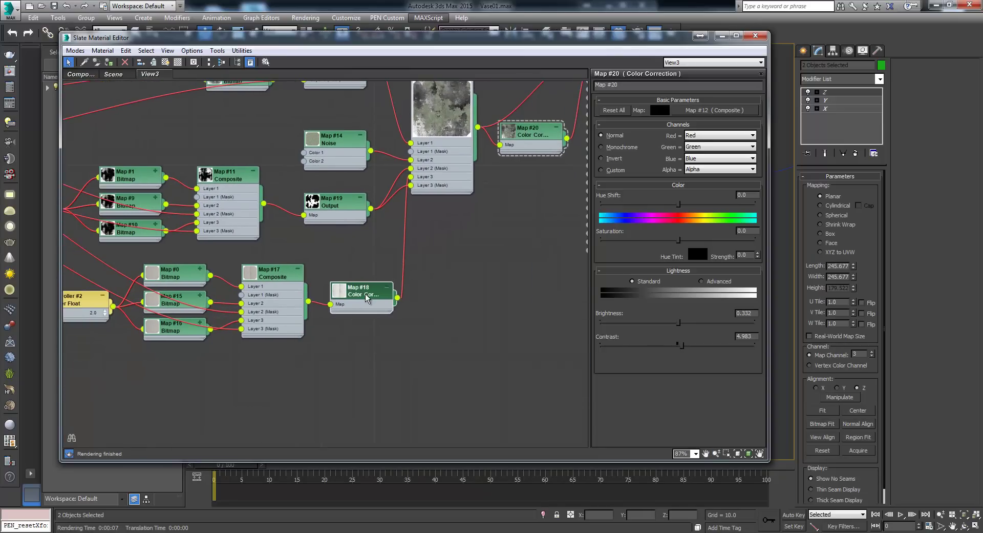
left_click_drag(335, 292, 309, 292)
middle_click_drag(502, 241, 399, 307)
scroll(352, 178, "up", 1)
scroll(351, 179, "up", 1)
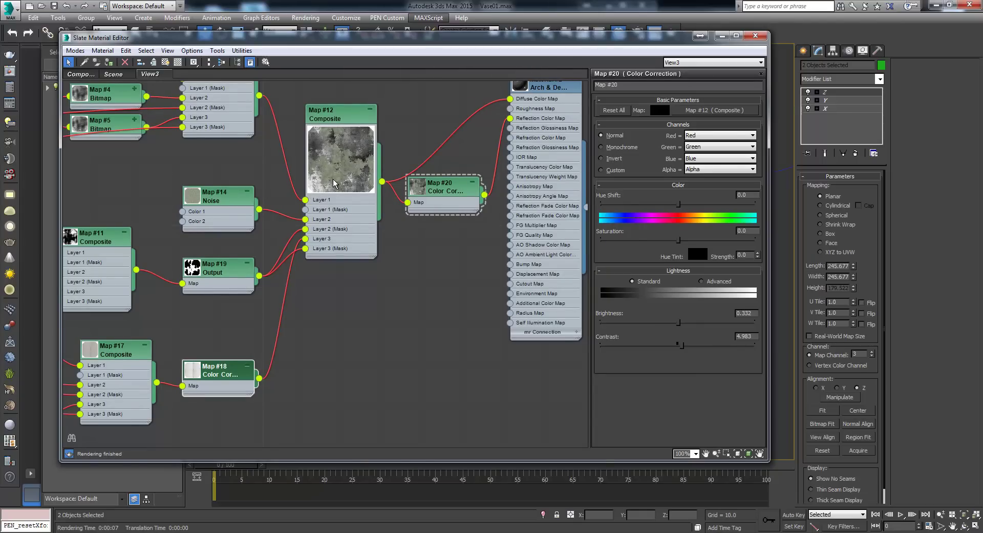
- Clone the Map #12 Composite, delete the copy's input connections, and connect the copy to Material #2's Bump Map
scroll(412, 244, "down", 2)
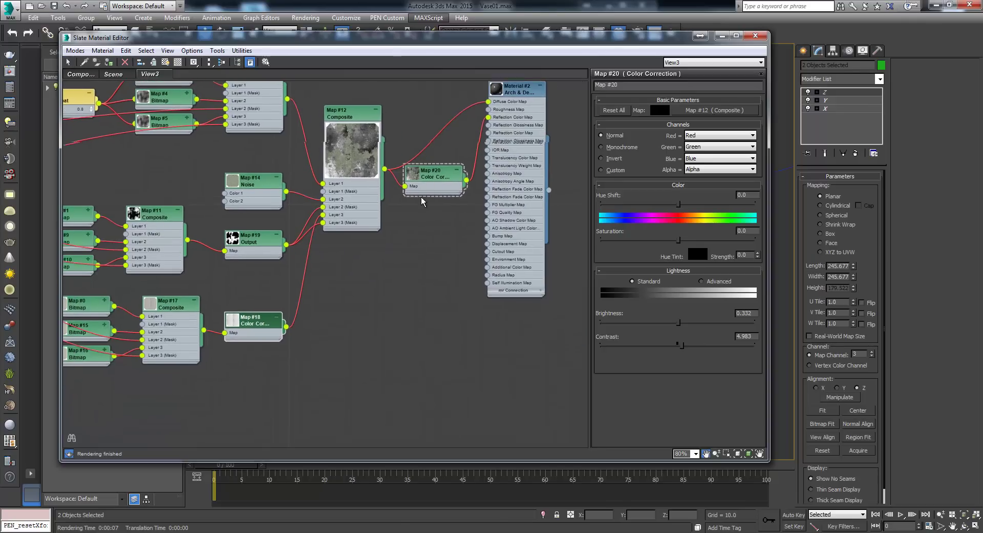
middle_click_drag(421, 197, 419, 192)
left_click(353, 113)
left_click_drag(358, 116, 415, 225, "shift")
left_click_drag(376, 263, 355, 331)
key("Delete")
left_click_drag(414, 228, 405, 244)
left_click_drag(442, 296, 486, 231)
middle_click_drag(487, 236, 465, 290)
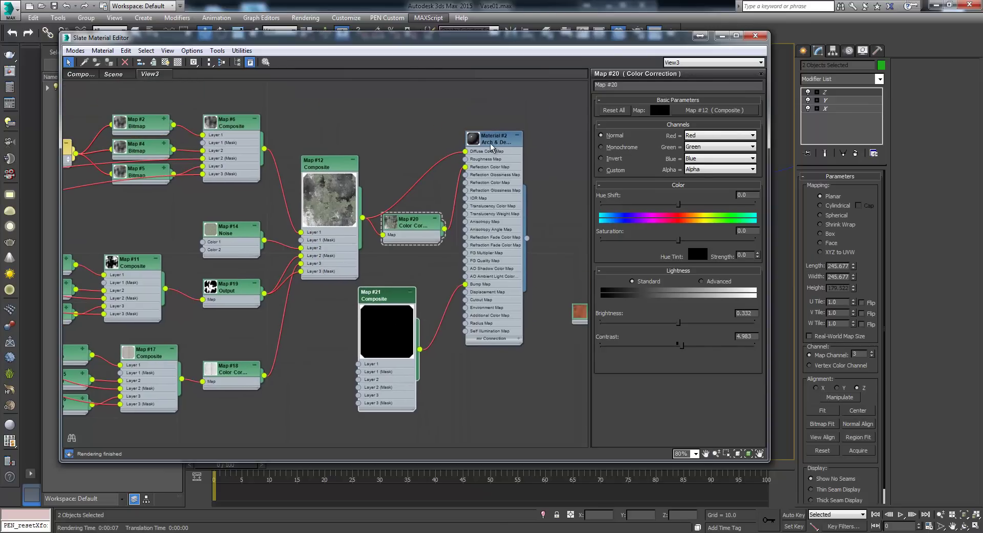
- Set Material #2's bump amount to 0.78 and connect the Map #6 Composite to Layer 1 of the Map #21 Composite
double_click(490, 143)
scroll(699, 353, "down", 5)
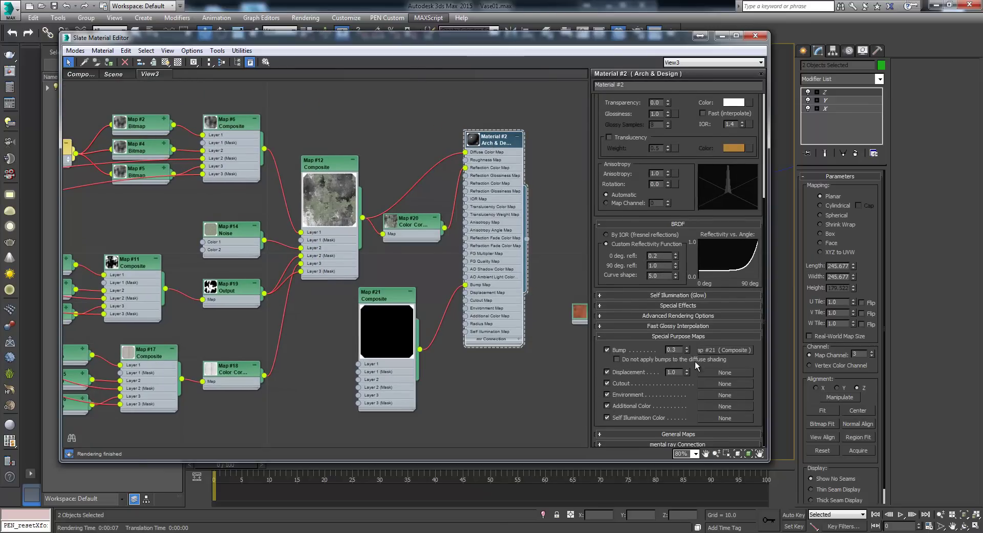
middle_click_drag(352, 346, 361, 271)
scroll(362, 270, "up", 2)
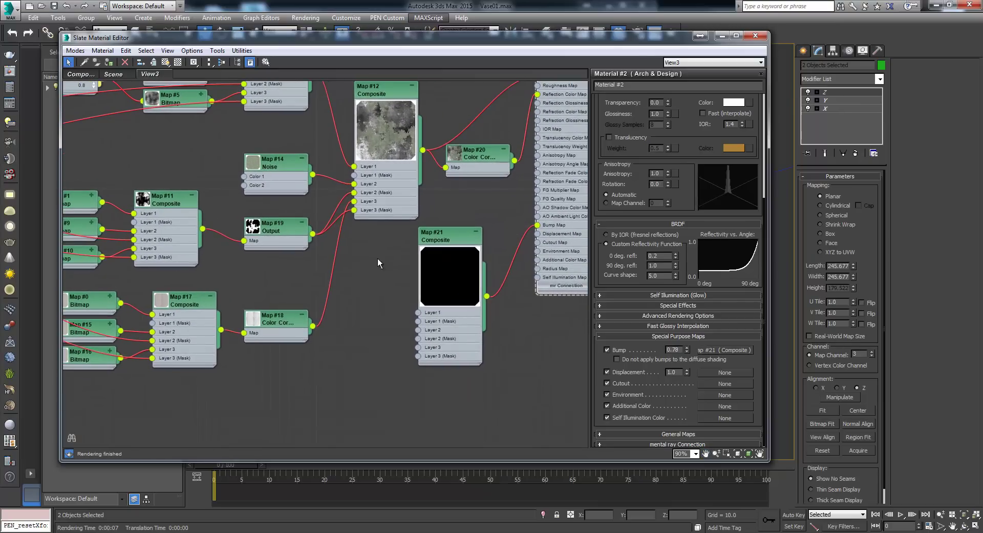
middle_click_drag(301, 182, 305, 227)
left_click_drag(316, 117, 412, 358)
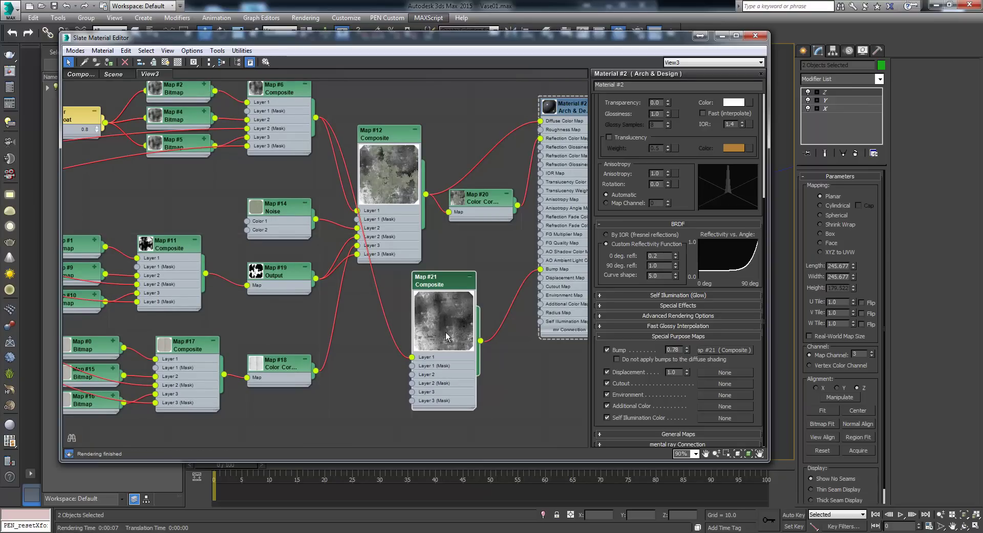
- Insert a Color Correction map between the Map #6 Composite and Map #21's Layer 1, and space out the two nodes
middle_click_drag(378, 258, 423, 230)
right_click(410, 313)
mouse_move(435, 328)
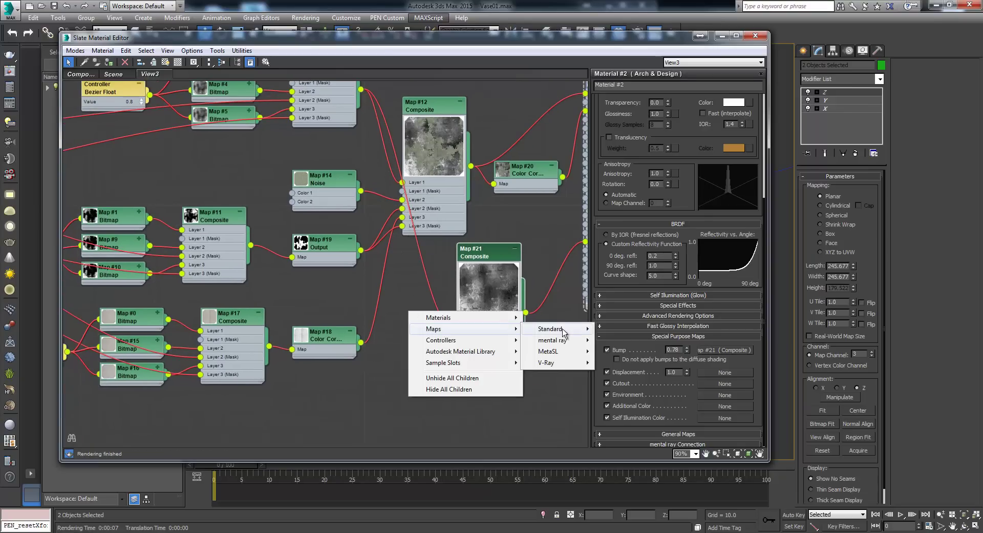
mouse_move(563, 329)
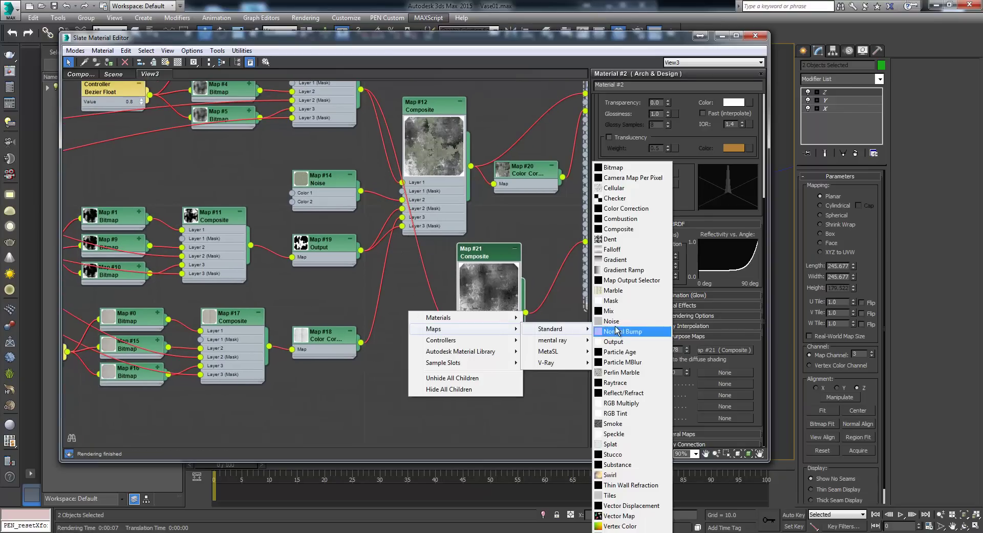
left_click(624, 209)
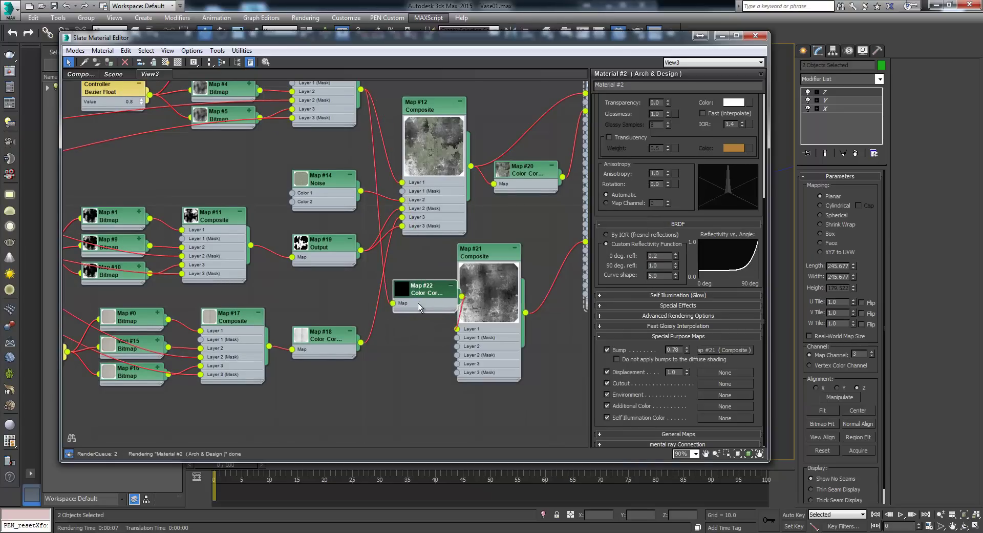
left_click_drag(418, 303, 409, 339)
left_click_drag(469, 269, 488, 269)
left_click_drag(410, 328, 420, 329)
- Set the Map #22 Color Correction's contrast to about -80.731 and brightness to about -34.219, and move the Map #18 node up
double_click(429, 325)
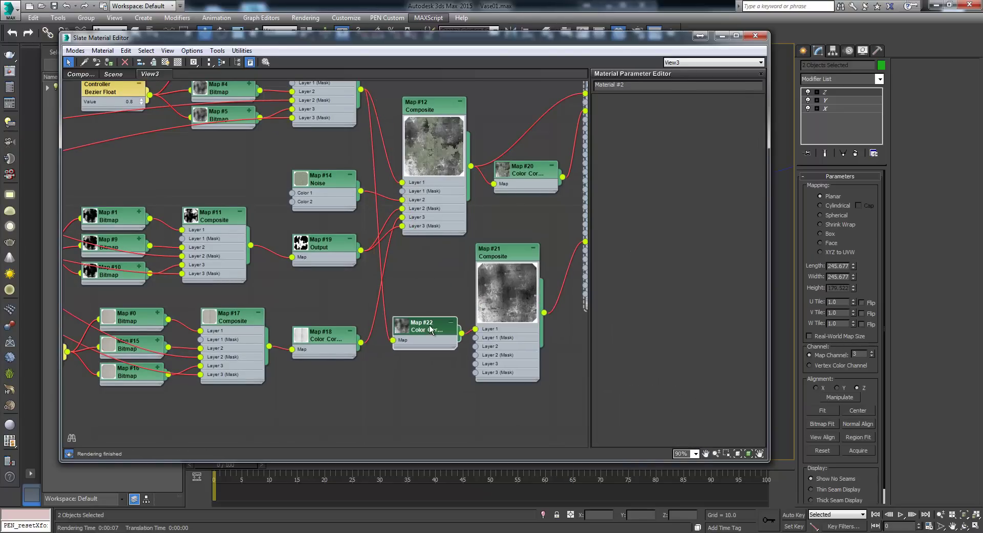
double_click(430, 330)
left_click_drag(326, 338, 327, 301)
left_click(432, 330)
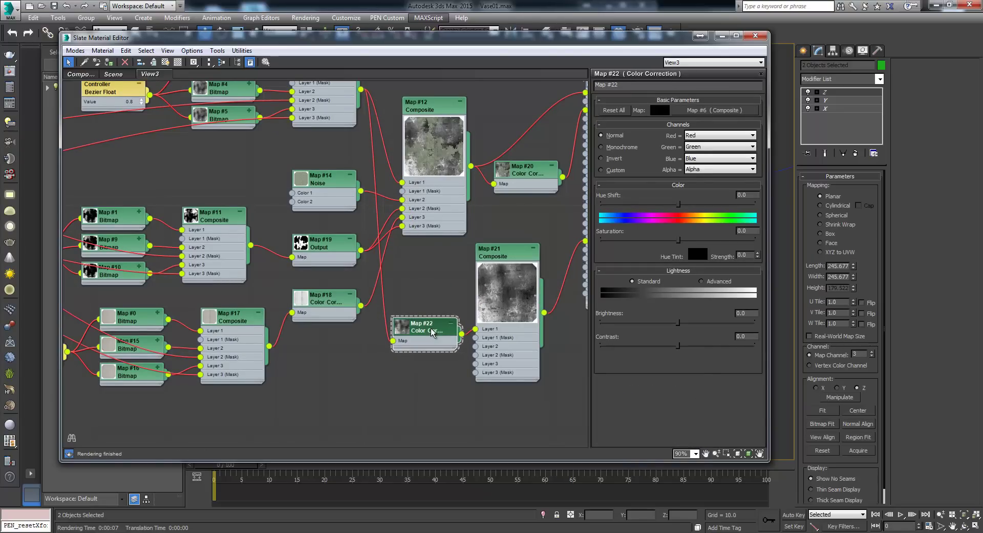
left_click_drag(678, 322, 657, 322)
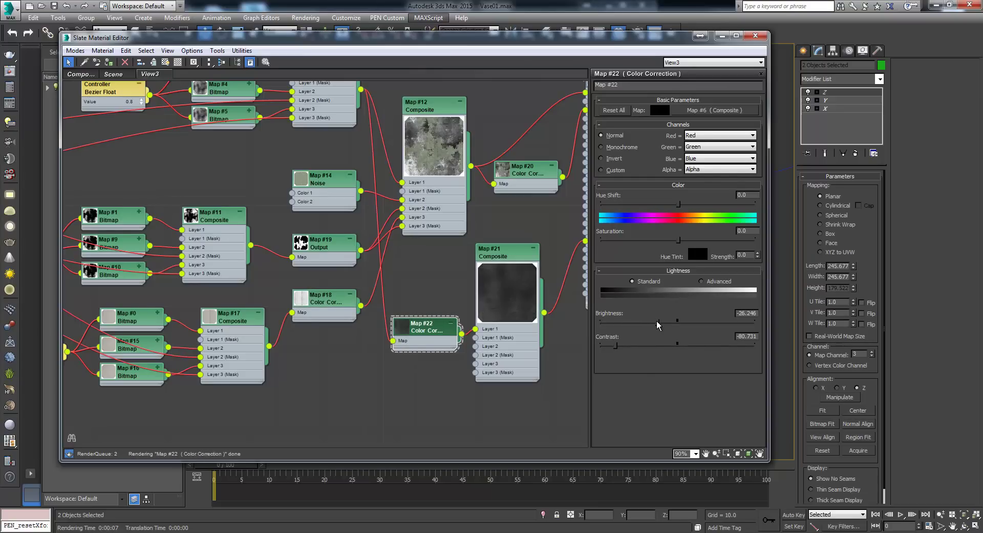
left_click_drag(430, 347, 432, 337)
middle_click_drag(436, 362, 401, 285)
scroll(396, 263, "down", 1)
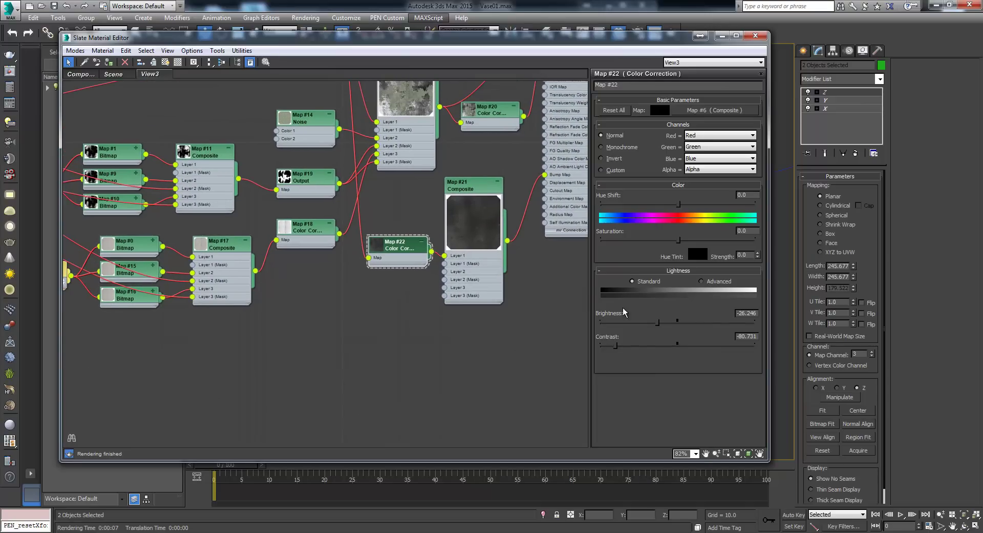
left_click_drag(657, 323, 651, 321)
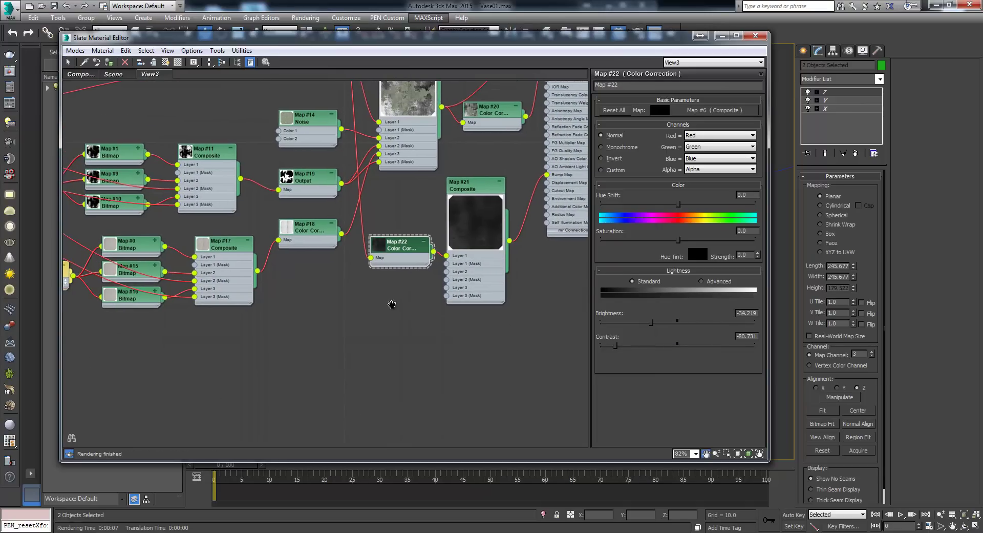
middle_click_drag(396, 248, 414, 256)
left_click_drag(413, 252, 413, 245)
- Connect the Map #14 Noise to Map #21's Layer 2 and the Map #19 Output to its Layer 2 mask
middle_click_drag(341, 138, 336, 190)
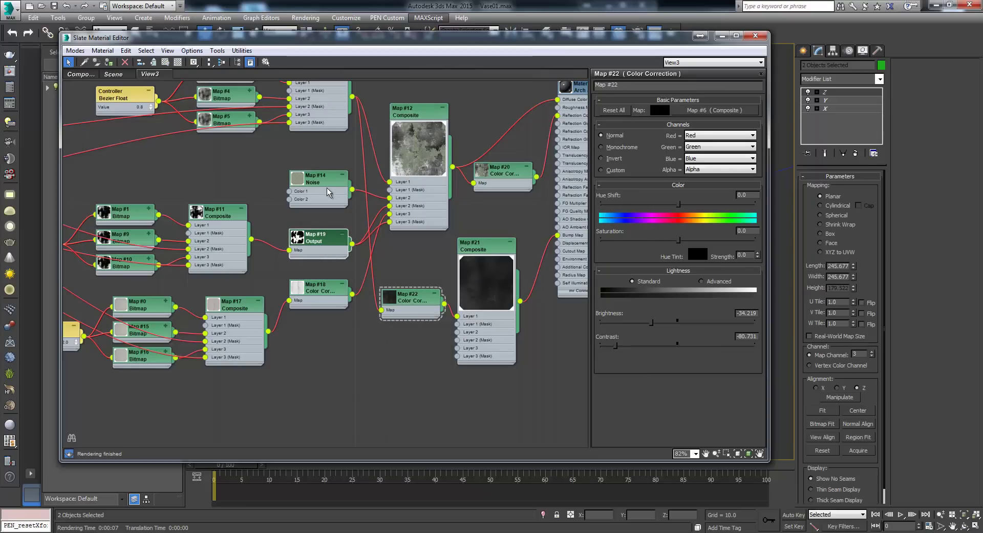
left_click_drag(459, 339, 458, 331)
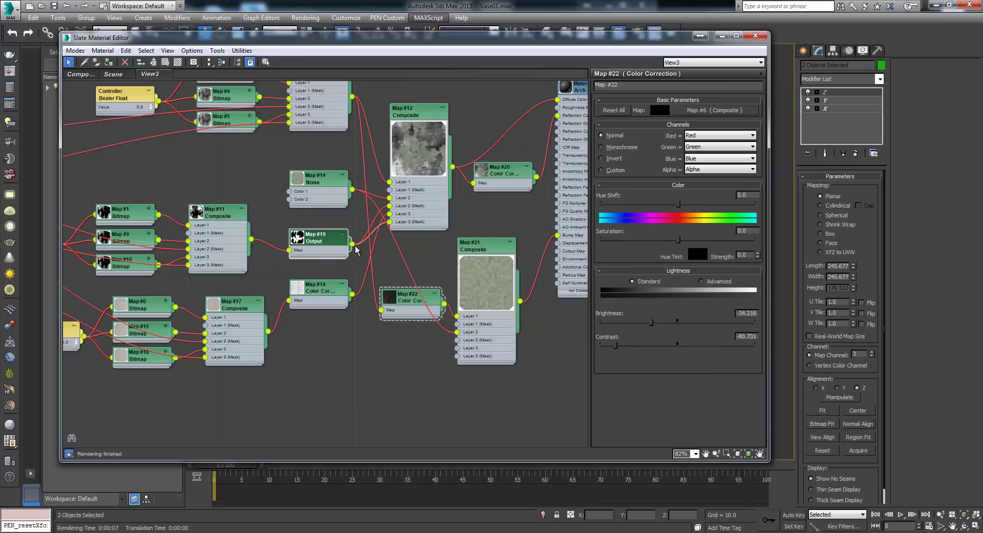
left_click_drag(459, 344, 458, 340)
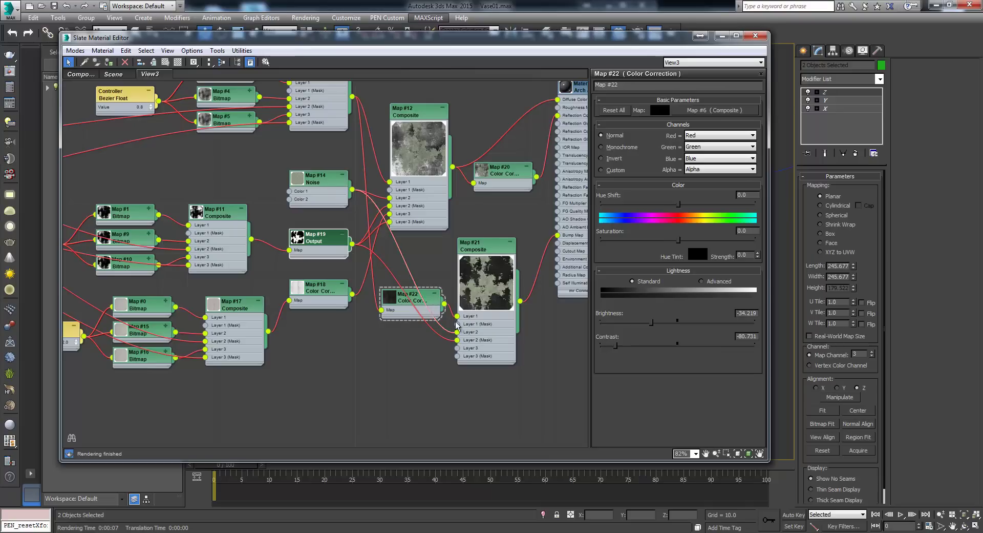
- Duplicate the Map #22 Color Correction below itself and insert the copy between the Map #14 Noise and Map #21's Layer 2
mouse_move(489, 250)
left_mouse_down()
mouse_move(498, 245)
mouse_move(505, 259)
left_mouse_up()
mouse_move(405, 304)
left_mouse_down("shift")
mouse_move(406, 363)
mouse_move(449, 324)
mouse_move(417, 337)
left_mouse_up("shift")
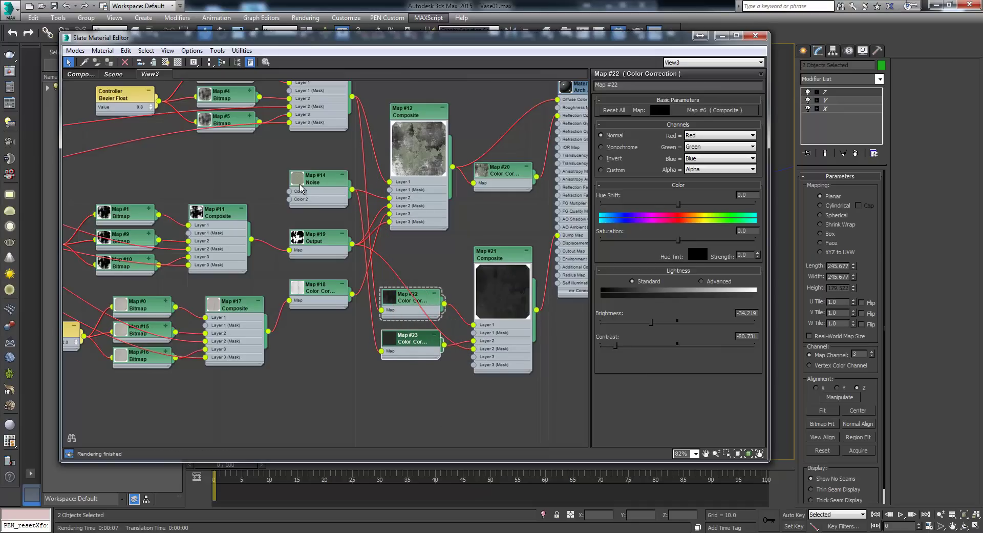
scroll(410, 358, "up", 2)
double_click(403, 346)
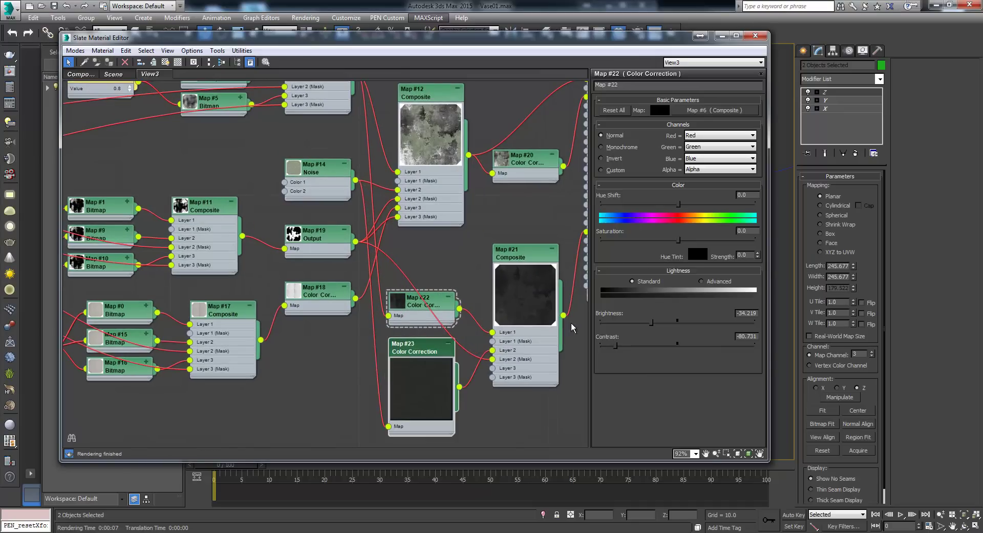
double_click(424, 378)
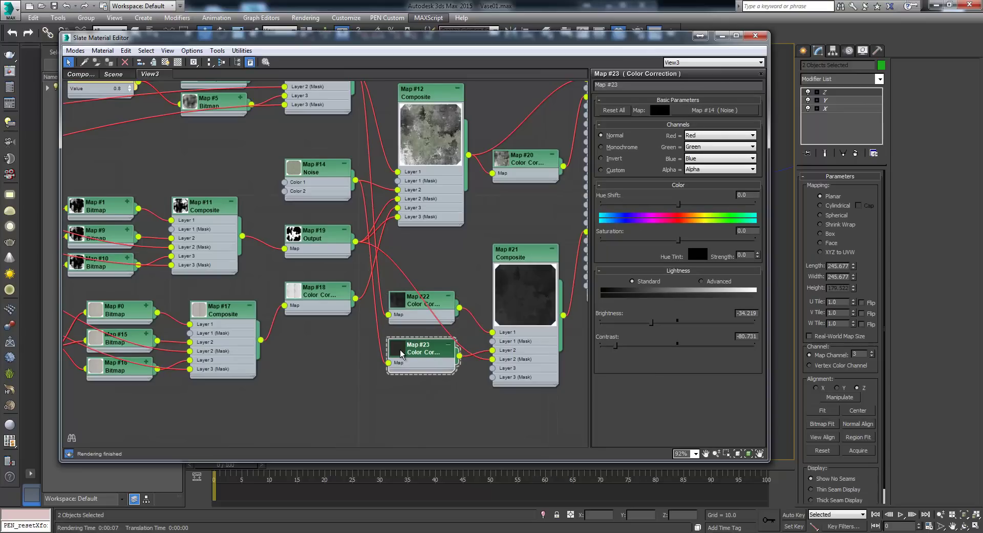
- Raise the Map #23 Color Correction's brightness, reset its contrast to about zero, and switch Map #23 and Map #22 to Monochrome channels
middle_click_drag(415, 251, 380, 218)
left_click_drag(654, 326, 677, 327)
left_click_drag(616, 346, 703, 326)
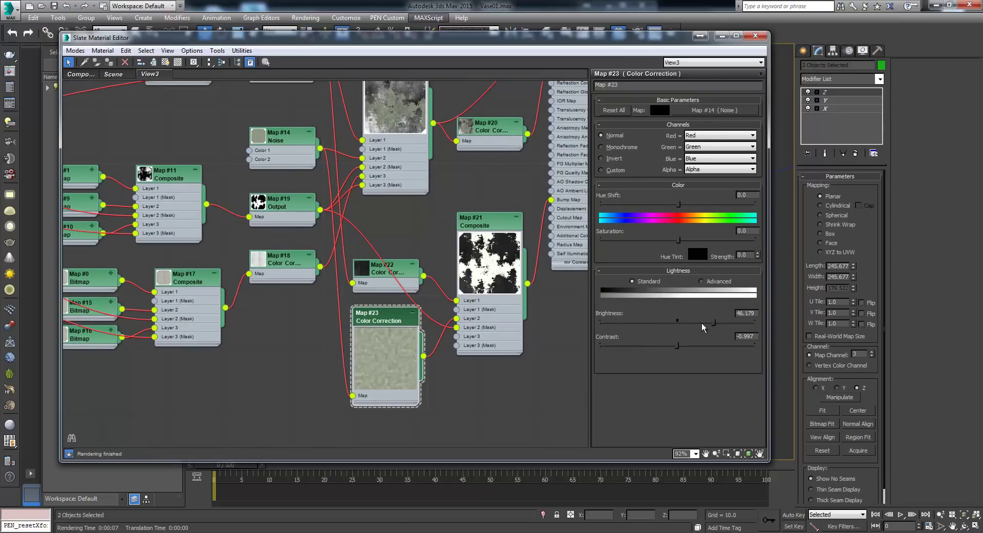
left_click(609, 148)
double_click(383, 275)
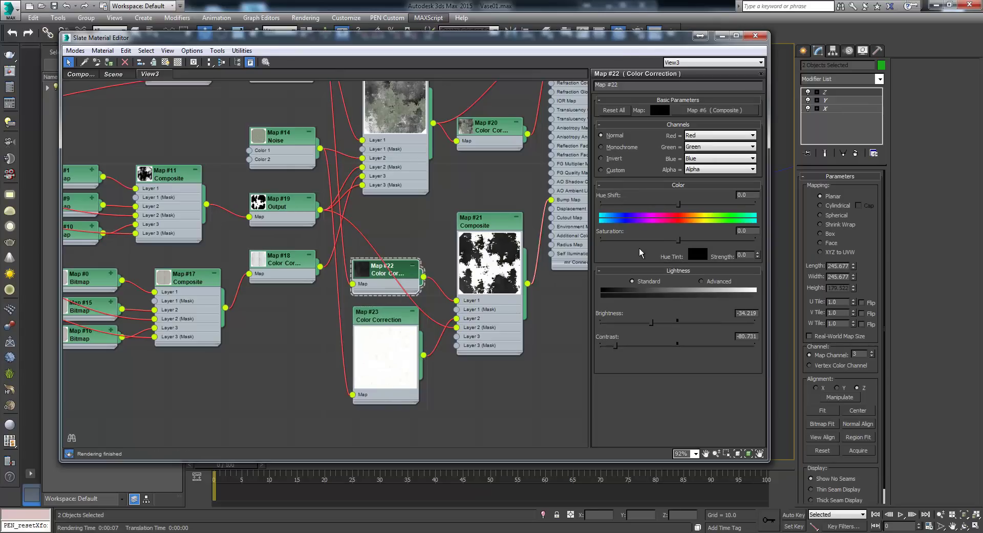
- Set the Map #23 Color Correction's brightness to about 14.286 and contrast to about -47.508, and collapse its enlarged preview
double_click(382, 315)
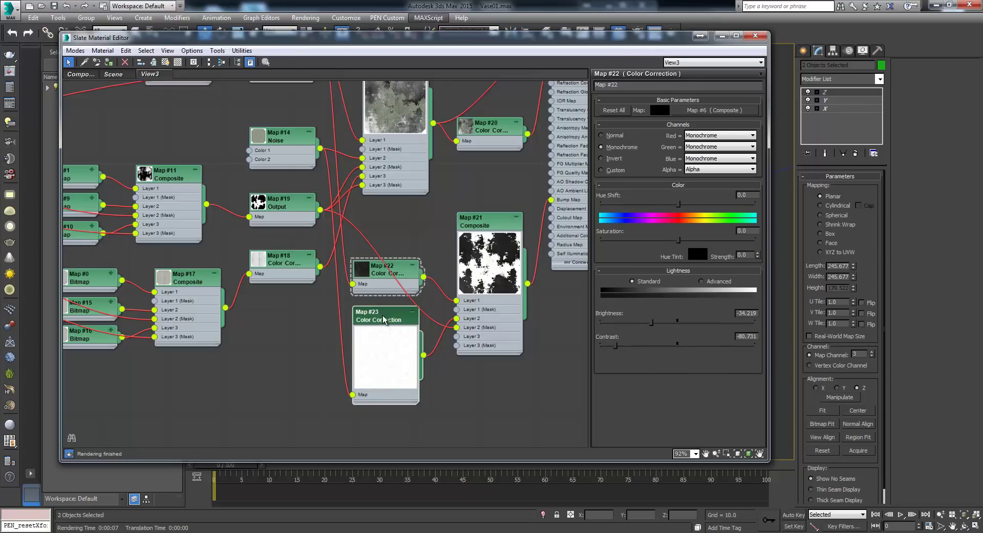
left_click_drag(700, 323, 680, 345)
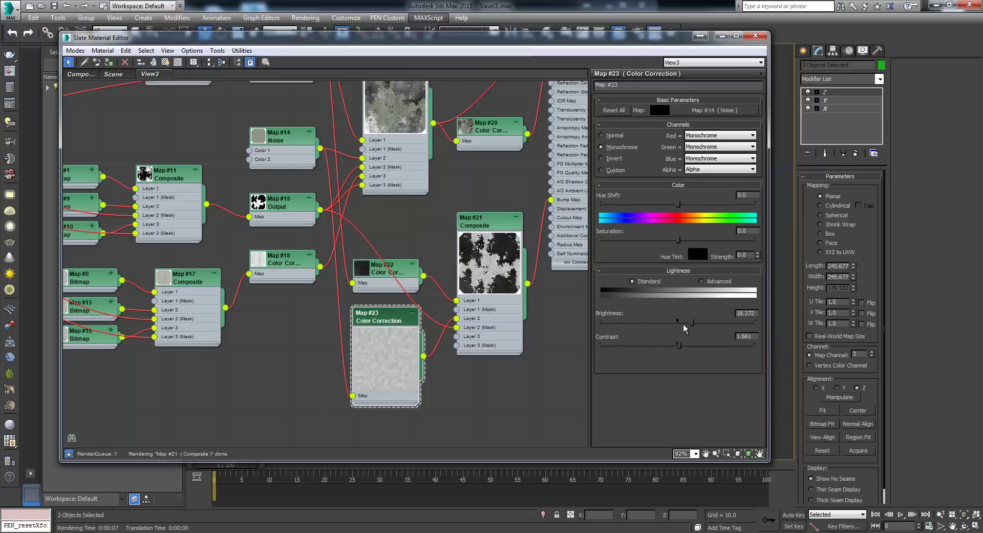
left_click_drag(677, 346, 642, 349)
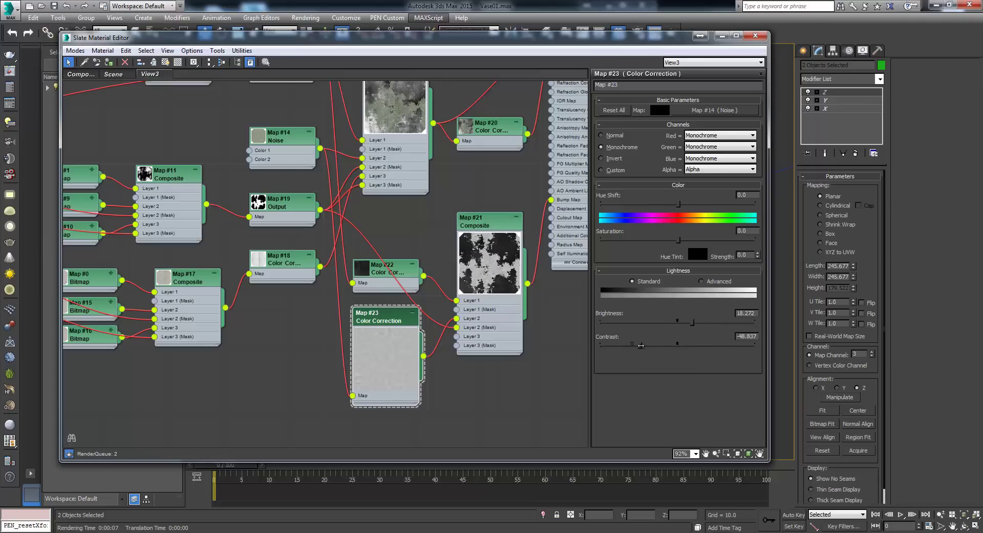
left_click_drag(693, 323, 689, 324)
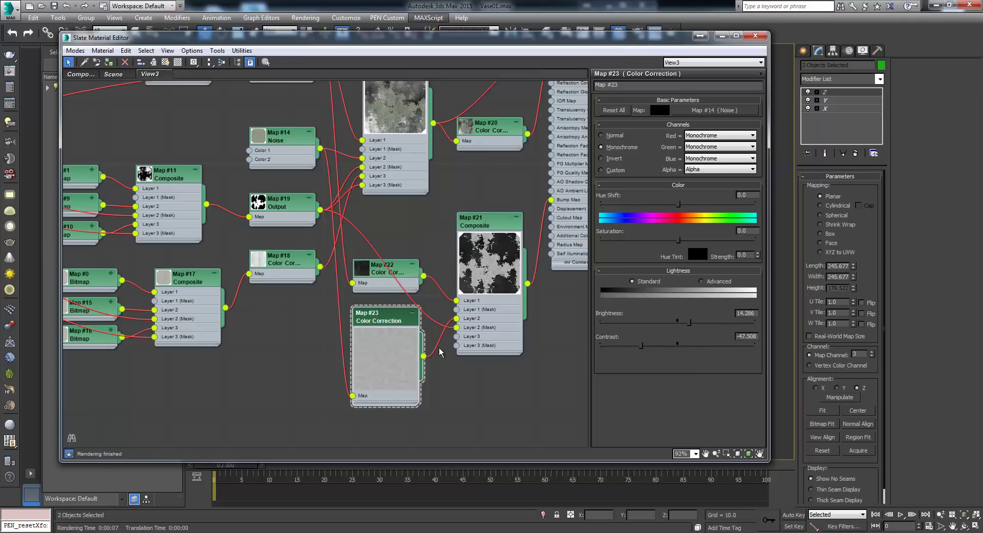
middle_click_drag(438, 349, 449, 308)
scroll(464, 327, "down", 1)
double_click(398, 309)
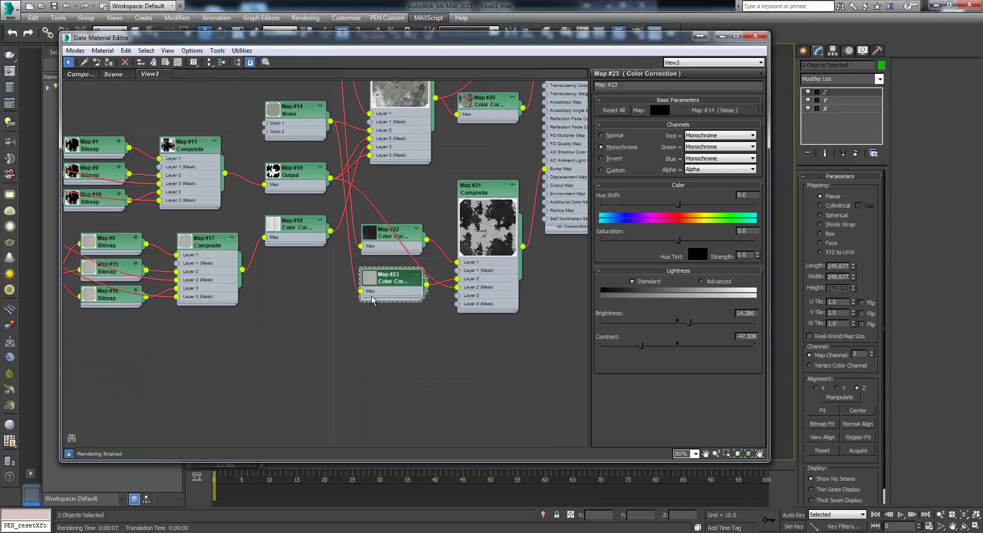
- Connect the Map #18 Color Correction to Map #21's Layer 3 and the Map #19 Output to its Layer 3 mask
scroll(295, 249, "up", 1)
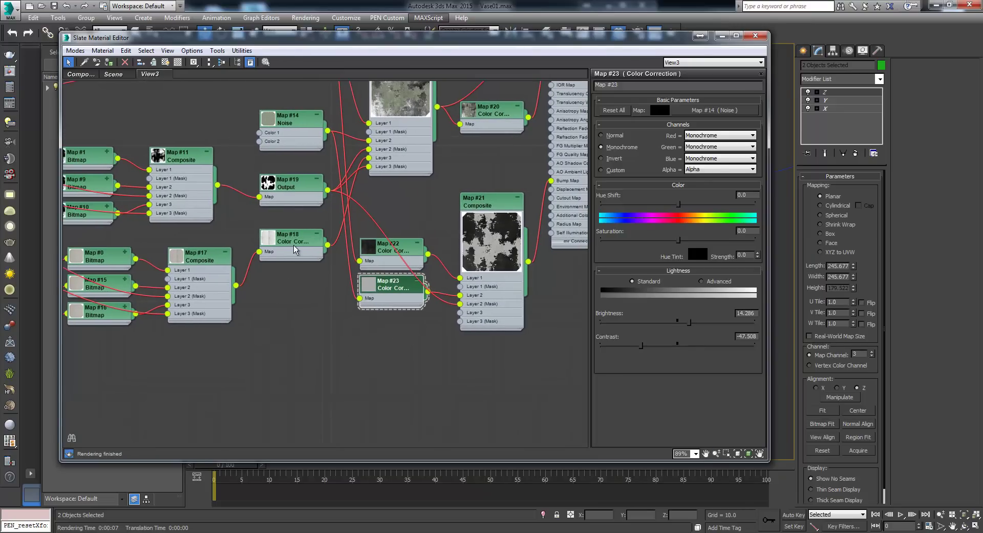
middle_click_drag(336, 257, 265, 303)
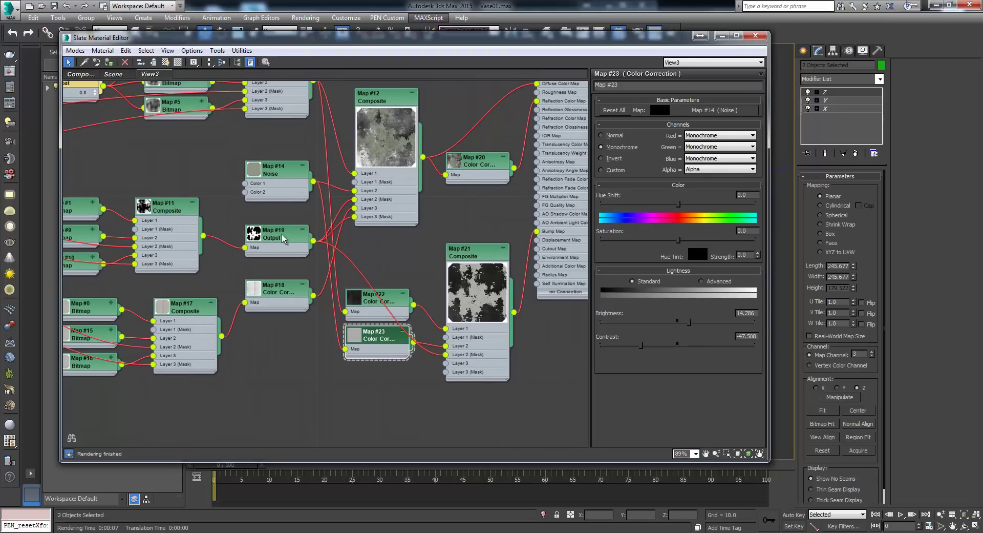
left_click_drag(315, 296, 446, 363)
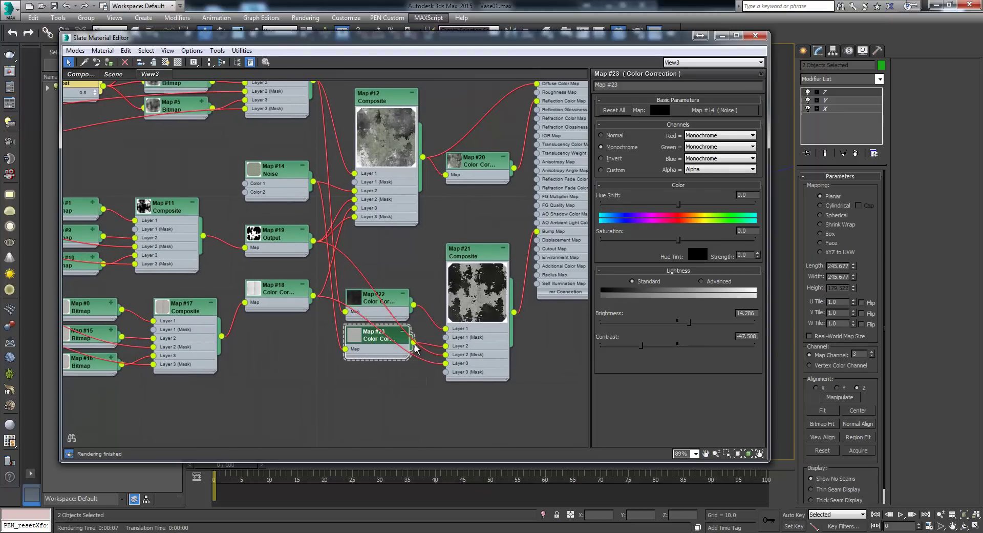
scroll(416, 348, "up", 3)
left_click_drag(363, 334, 379, 346)
left_click(356, 383)
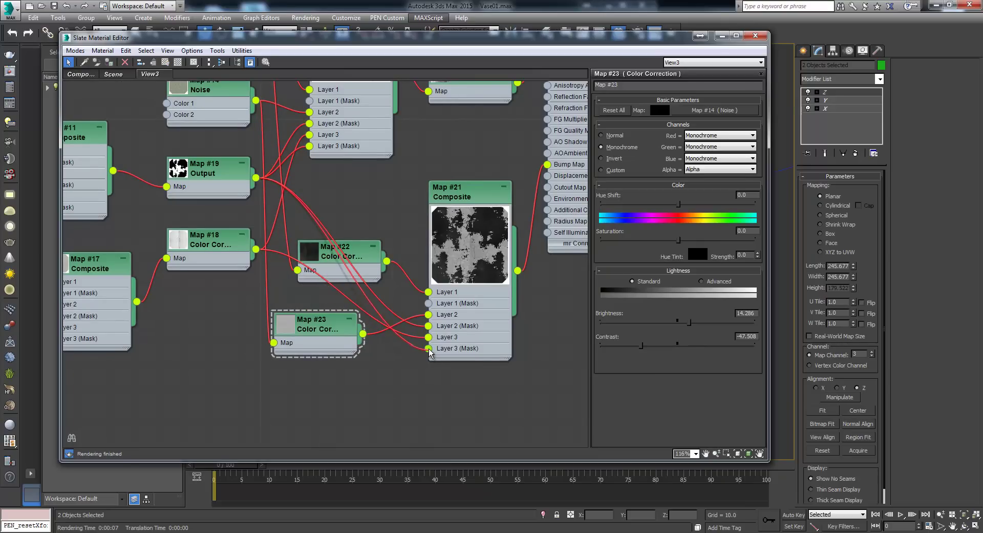
left_click_drag(330, 324, 353, 300)
- Run a test render of the vase with the layered bump map and close the rendered frame
middle_click_drag(360, 341, 374, 339)
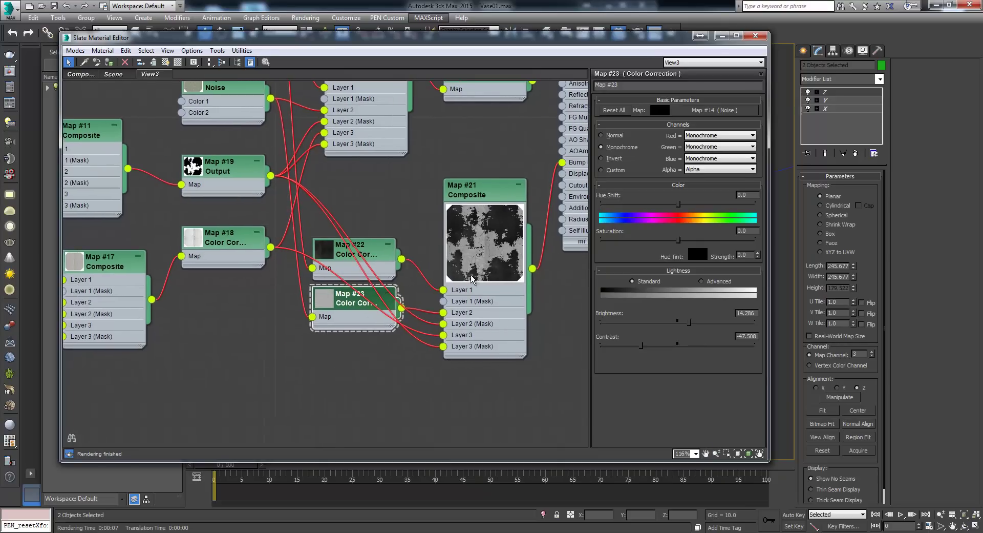
middle_click_drag(492, 277, 531, 255, "ctrl+alt")
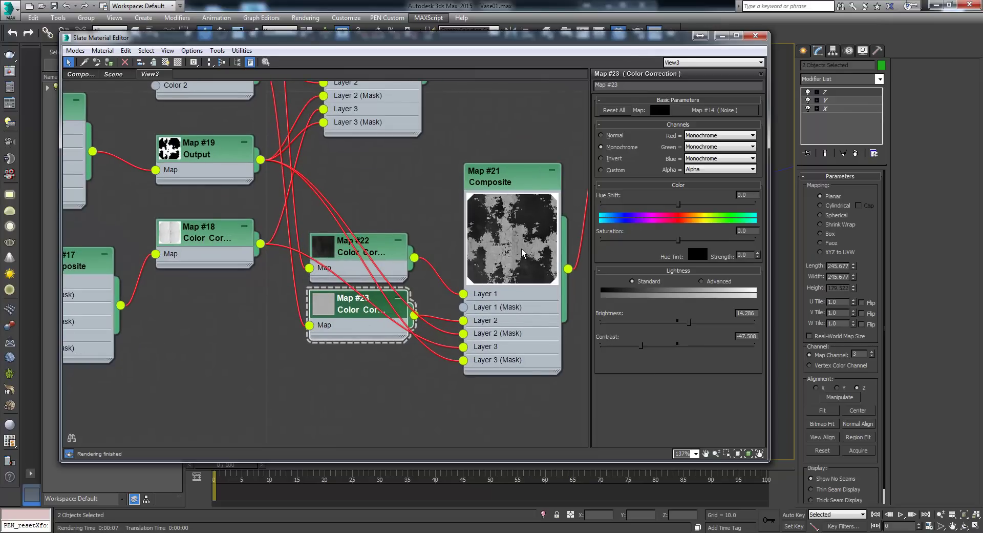
key("shift+q")
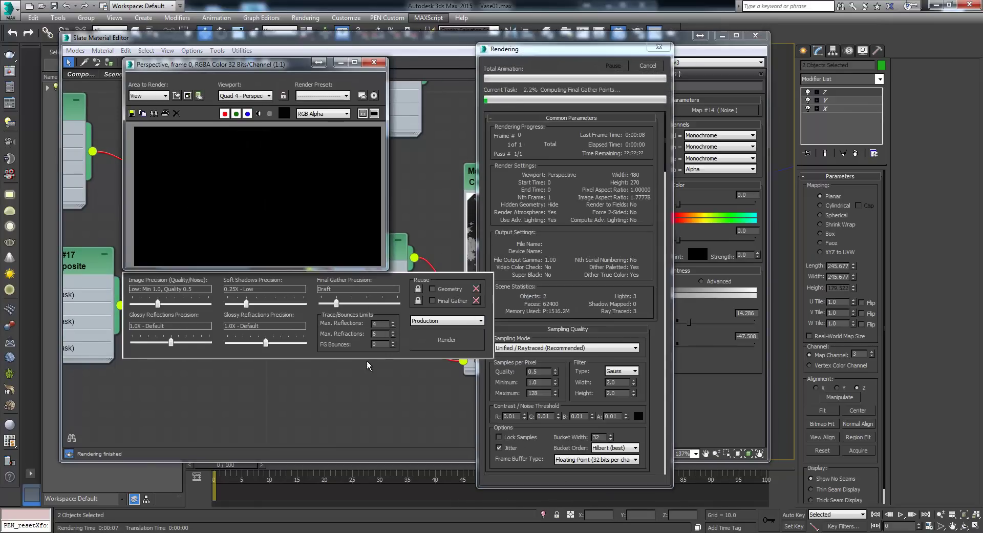
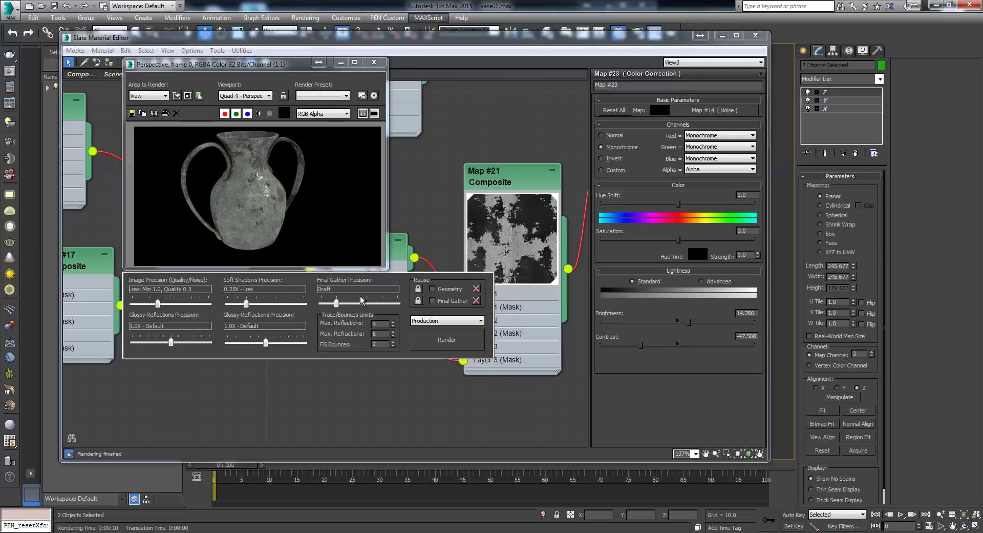
left_click(374, 62)
- Move the unconnected Map #3 Bitmap next to the Map #14 Noise and shift the Noise node up
scroll(405, 236, "down", 6)
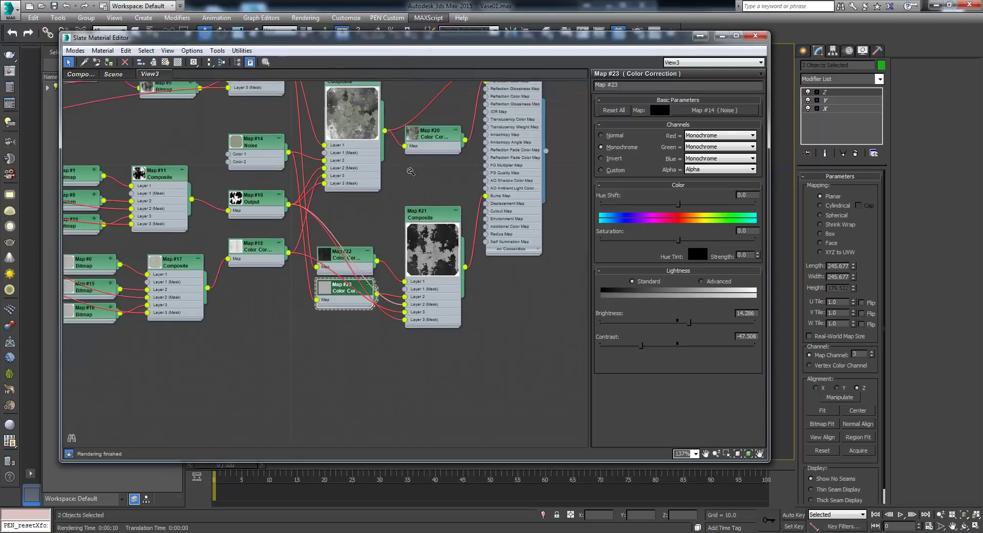
scroll(409, 231, "down", 6)
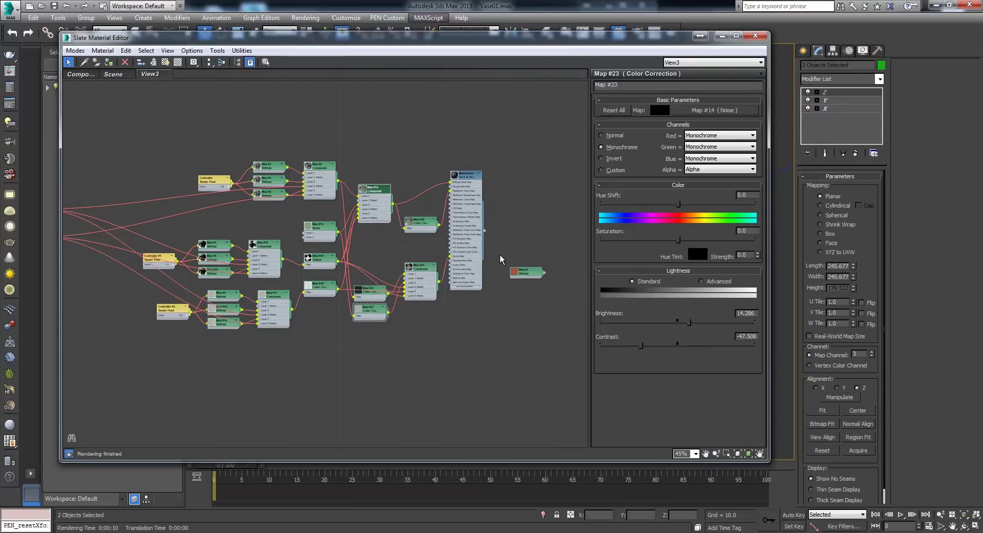
middle_click_drag(517, 270, 528, 263)
left_click_drag(527, 264, 302, 341)
middle_click_drag(418, 232, 447, 233)
left_click_drag(339, 343, 304, 206)
scroll(272, 211, "up", 5)
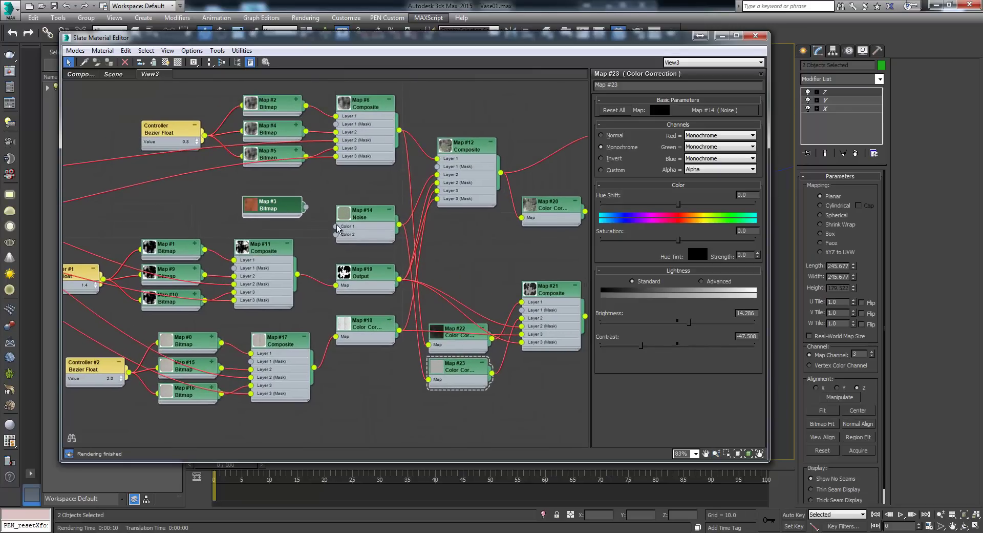
left_click_drag(370, 213, 356, 186)
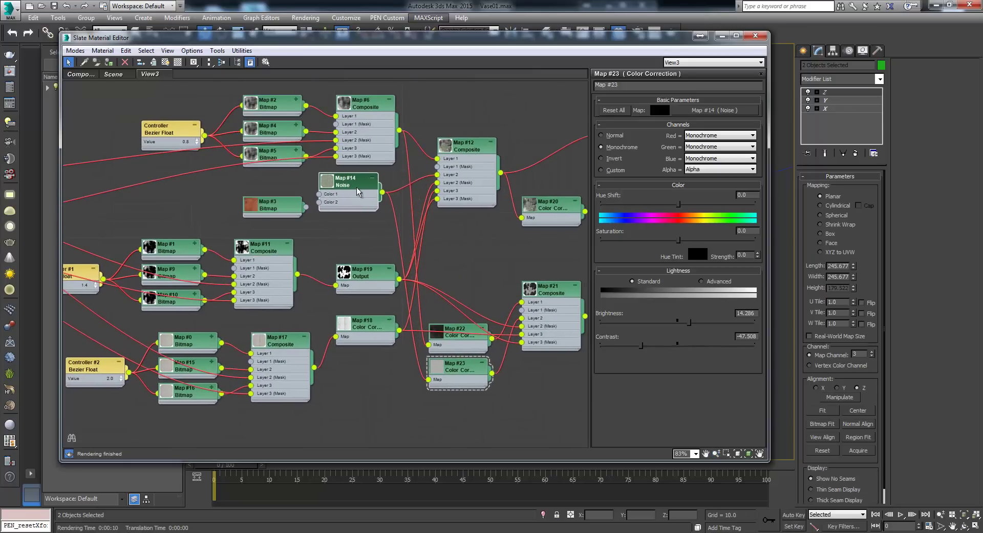
- Add a fourth layer to the Map #12 Composite and connect the Map #3 Bitmap to it
double_click(472, 149)
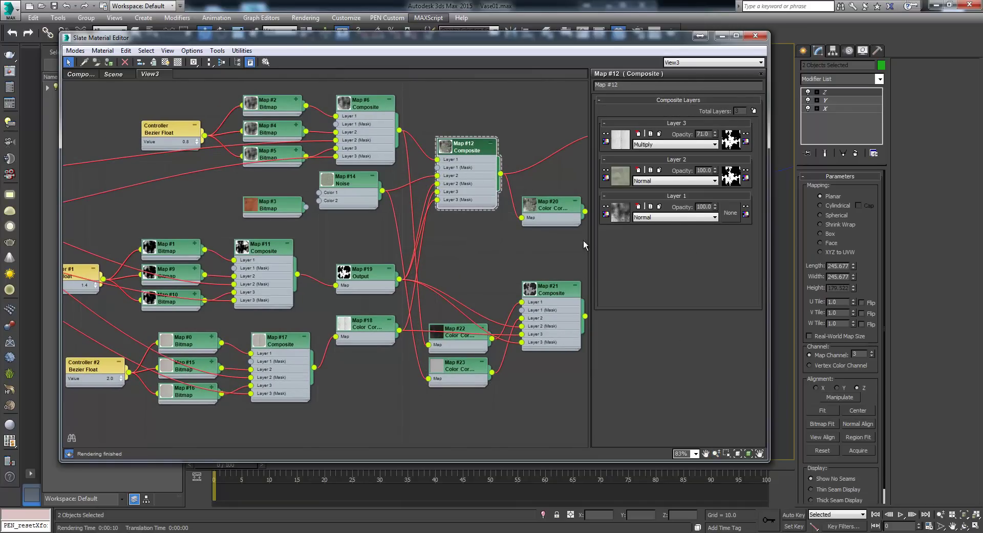
left_click(754, 111)
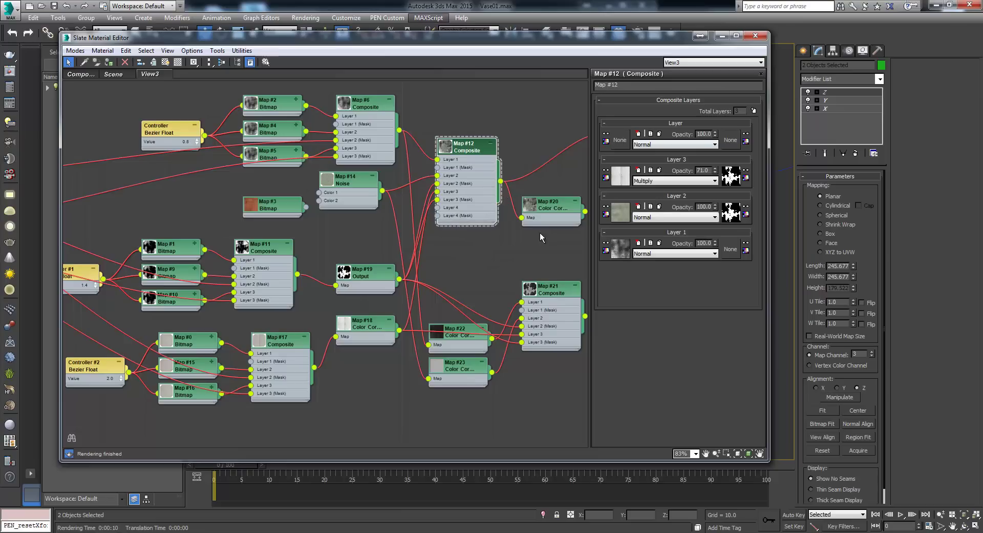
middle_click_drag(549, 171, 498, 196)
scroll(472, 208, "down", 1)
left_click_drag(417, 184, 427, 176)
middle_click_drag(557, 202, 597, 176)
left_click_drag(256, 232, 321, 248)
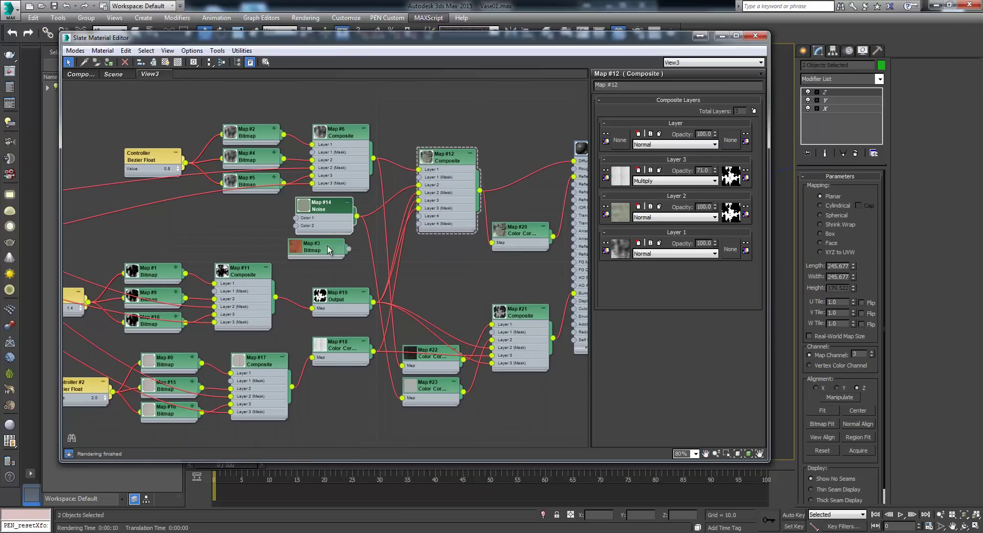
left_click_drag(424, 224, 421, 216)
left_click_drag(321, 249, 337, 250)
- Set the Map #3 Bitmap's map channel to 3 and turn off its width and height tiling and Show Map on Back
double_click(337, 250)
double_click(337, 249)
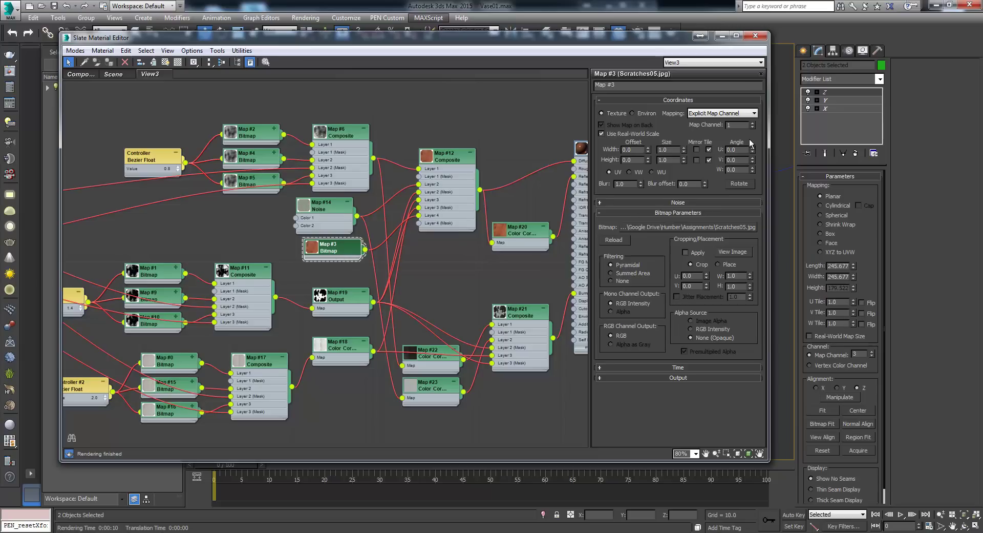
left_click(753, 122)
left_click(709, 149)
left_click(709, 159)
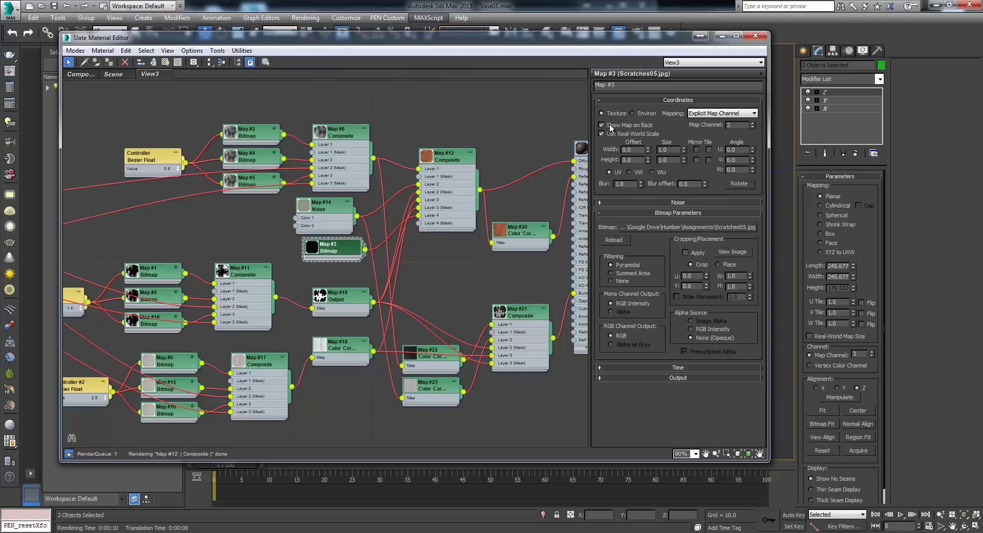
left_click_drag(345, 249, 336, 249)
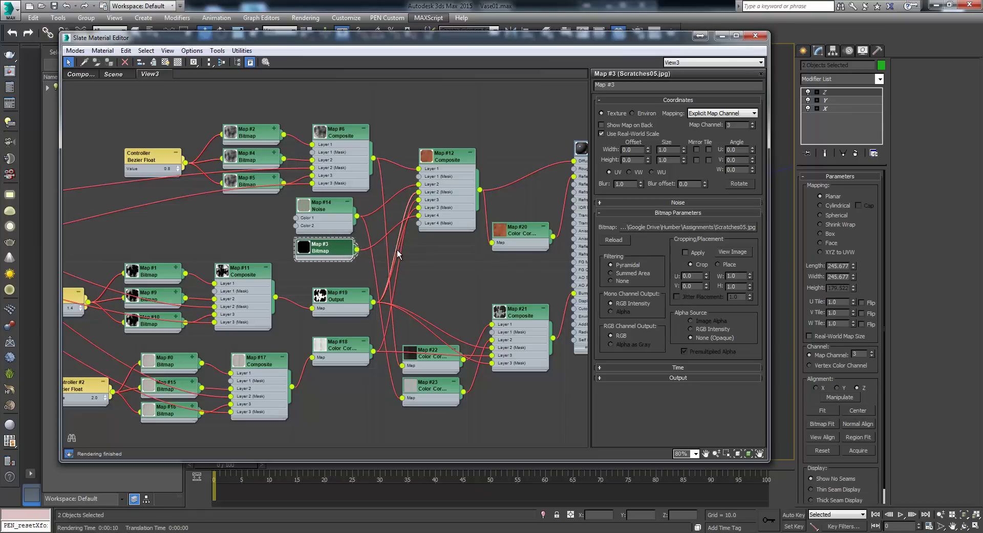
- Start a test render to check the Scratches05.jpg layer, stop it early and close the rendered frame
key("shift+q")
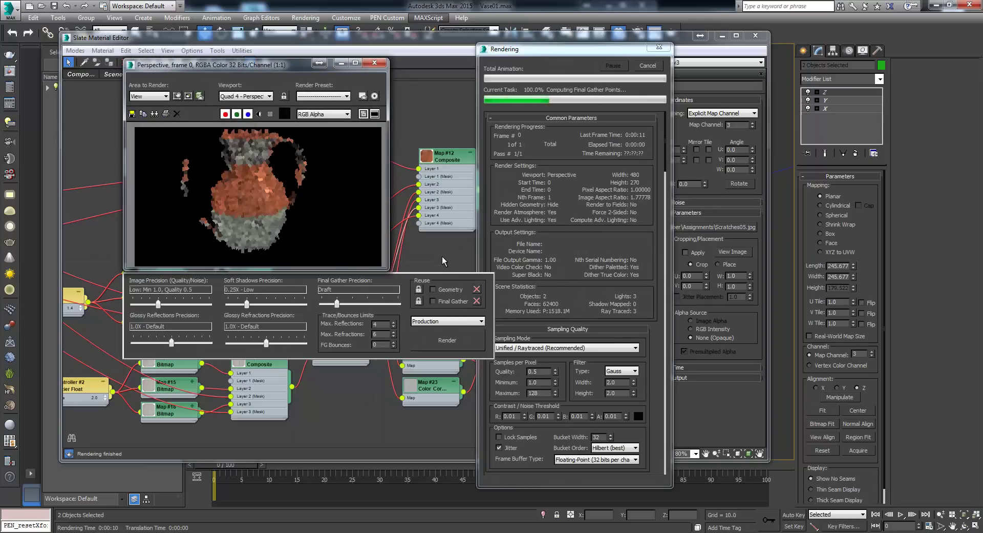
left_click(648, 65)
left_click(376, 65)
- Connect the lower, white Falloff map to the Layer 4 mask of the Map #12 Composite
middle_click_drag(334, 227, 352, 192)
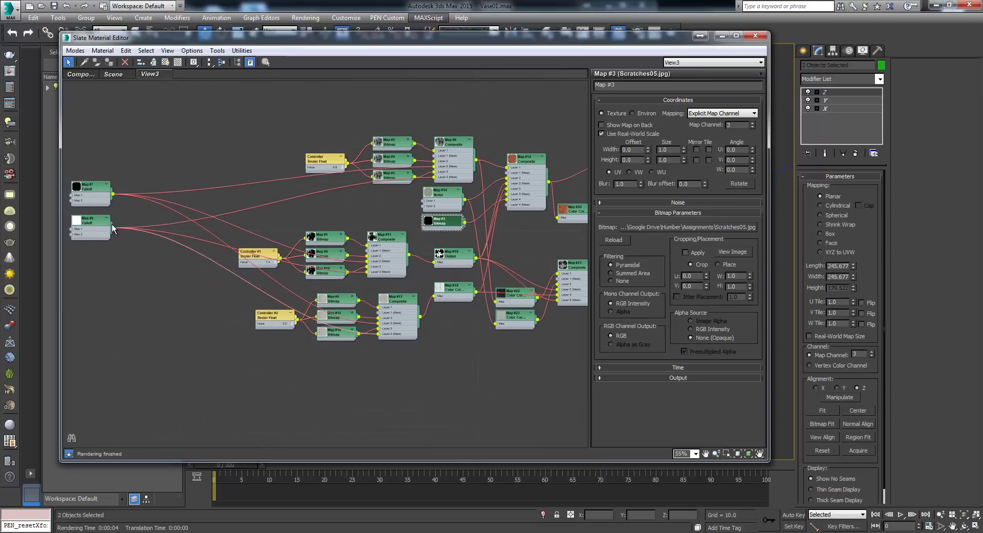
left_click_drag(114, 229, 195, 318)
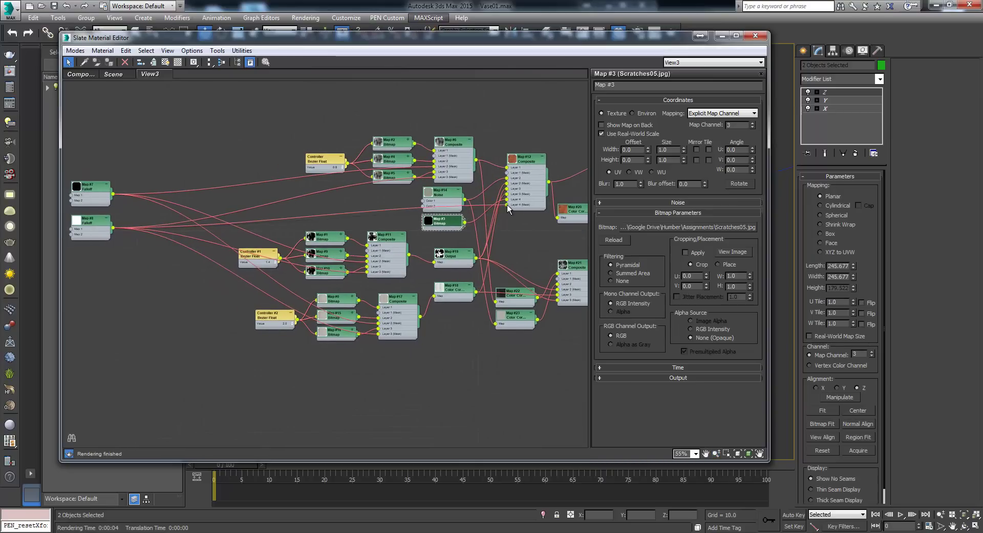
middle_click_drag(525, 228, 451, 269)
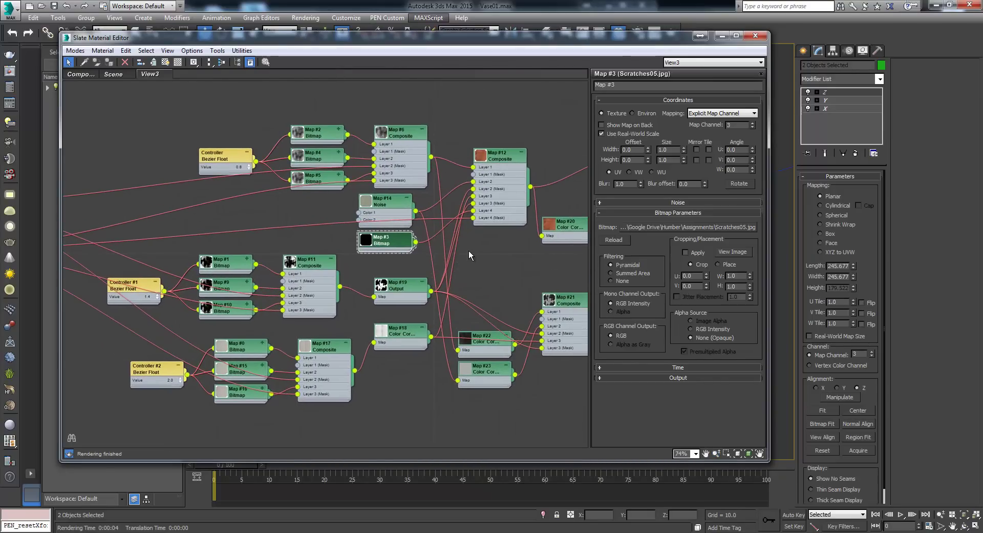
- Run a test render of the vase with the masked fourth diffuse layer and close the rendered frame
key("shift+q")
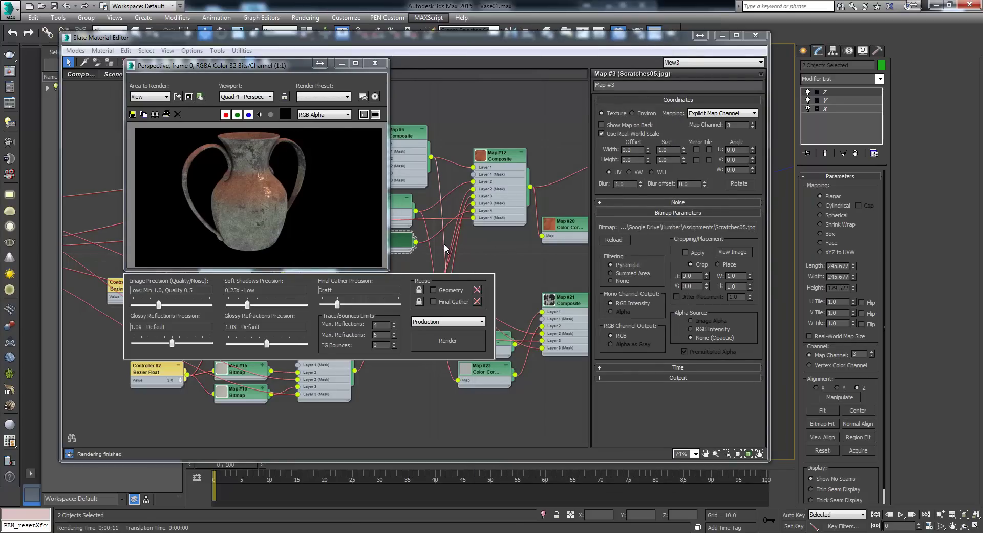
left_click(375, 62)
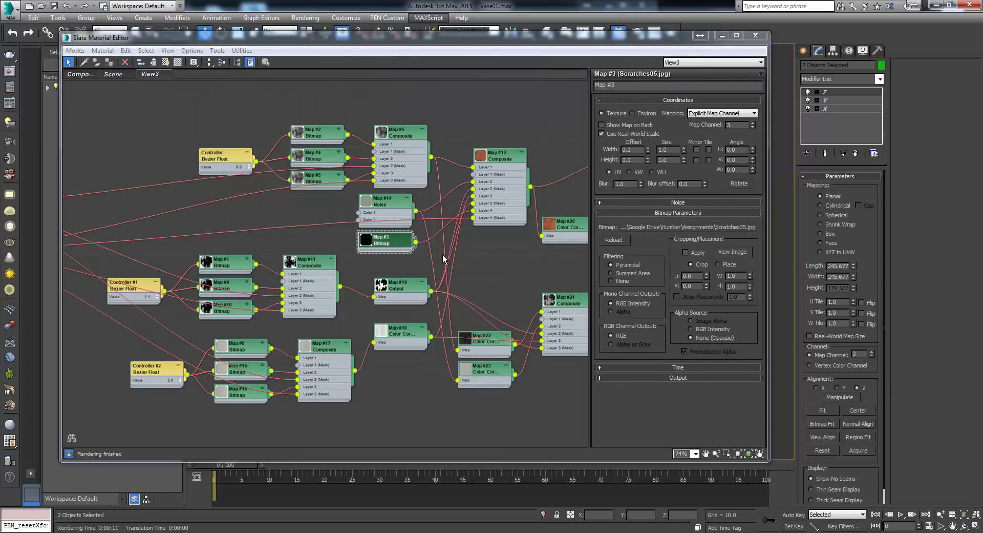
middle_click_drag(410, 246, 407, 256)
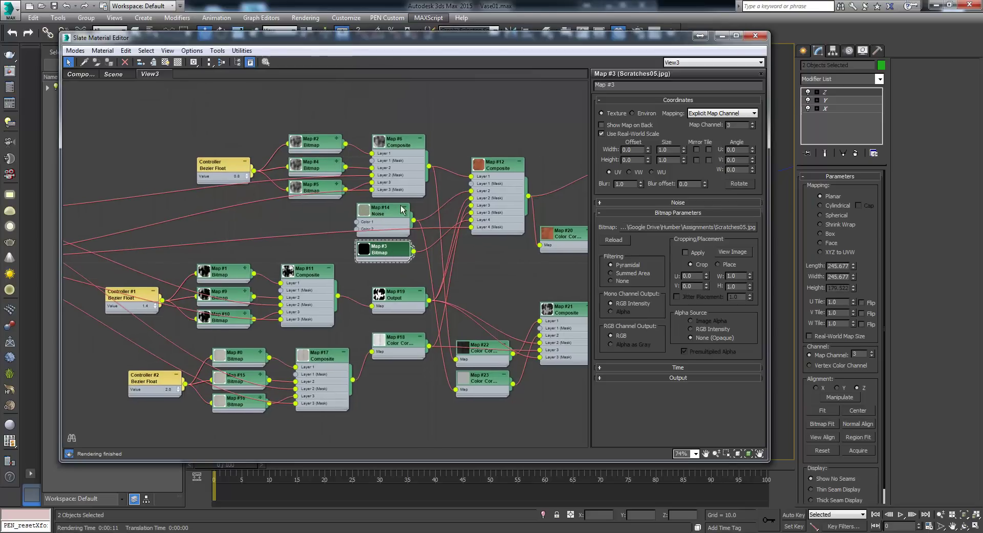
- Shift the upper Controller, bitmap, Composite and Noise nodes upward and move the Scratches05.jpg bitmap farther from the Map #12 Composite to make room
left_click_drag(205, 103, 417, 214)
left_click_drag(381, 185, 389, 150)
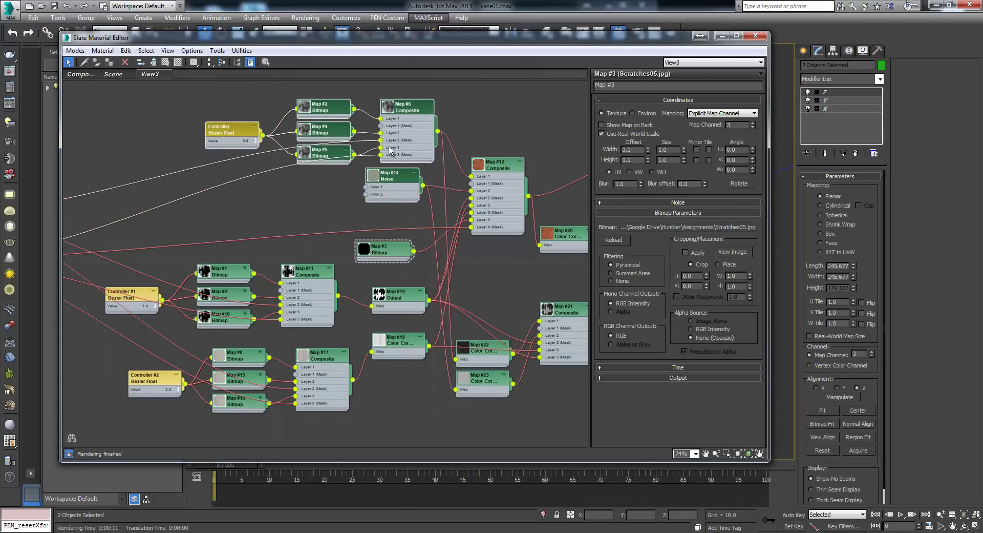
left_click_drag(387, 249, 350, 202)
scroll(413, 214, "up", 3)
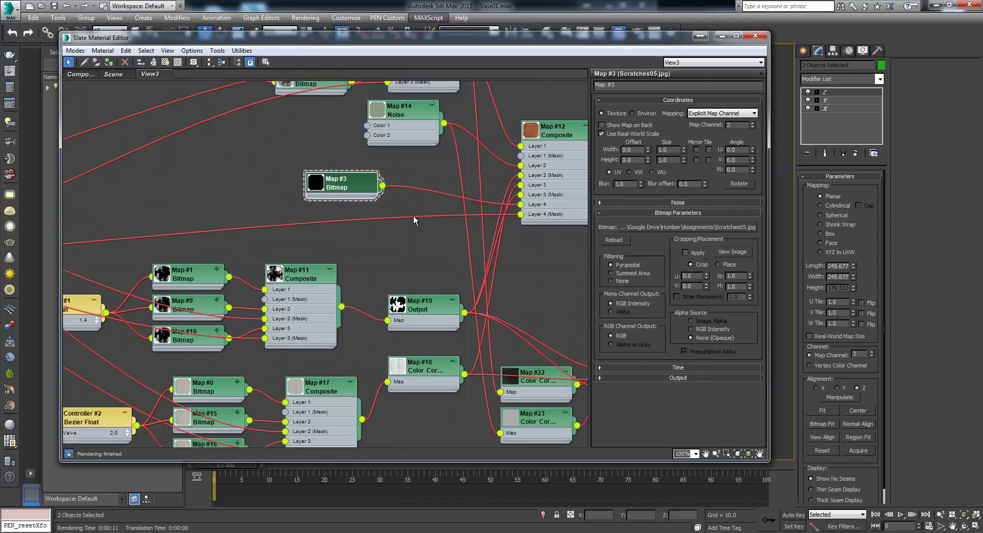
middle_click_drag(413, 215, 381, 230)
left_click_drag(318, 204, 295, 204)
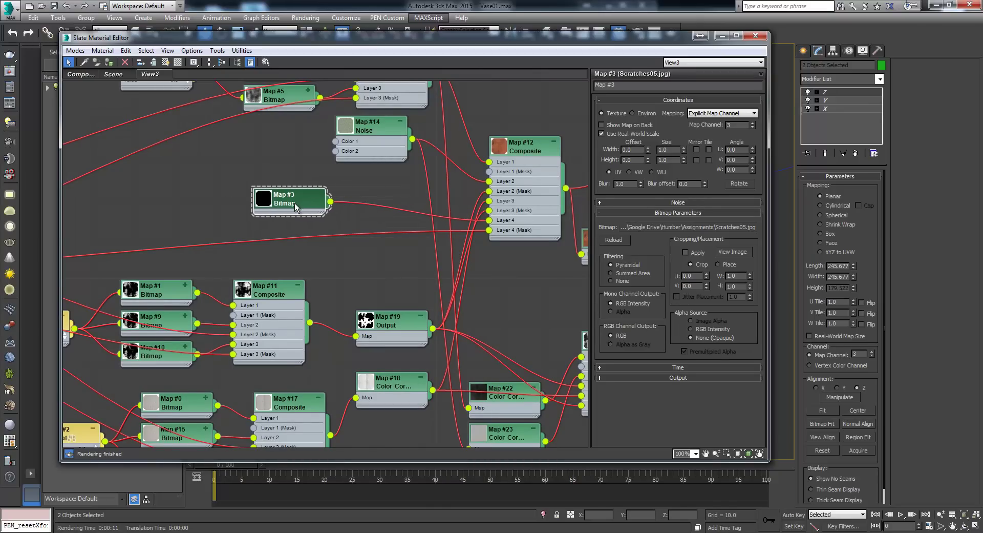
middle_click_drag(367, 200, 361, 200)
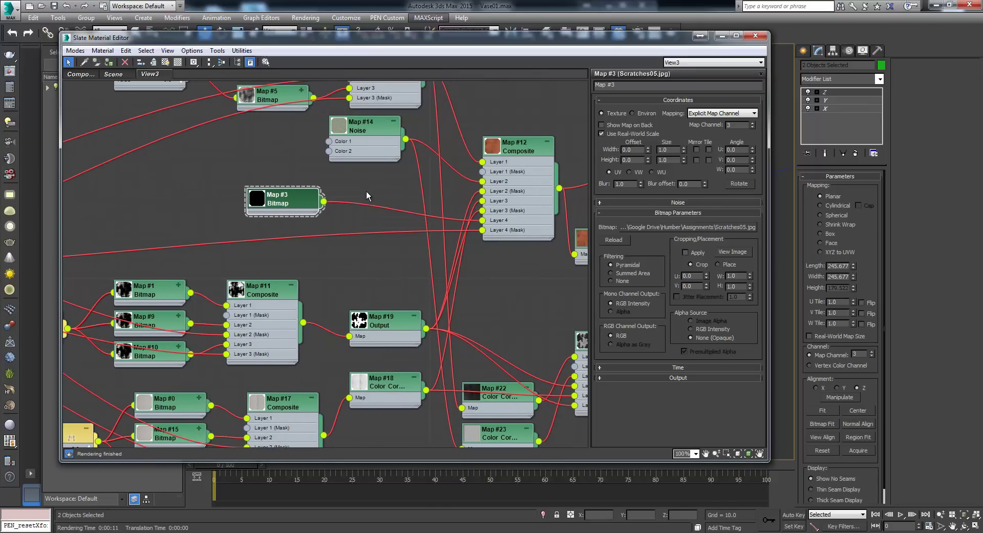
- Create a Mask map and insert it between the Map #3 Bitmap and Layer 4 of the Map #12 Composite, using its Map input
right_click(366, 194)
mouse_move(405, 206)
mouse_move(535, 208)
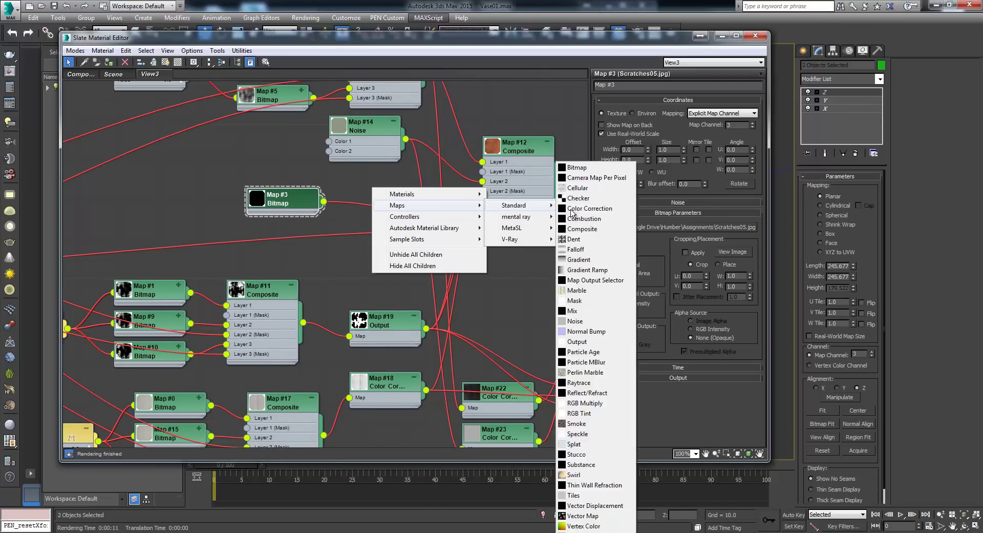
left_click(590, 302)
left_click_drag(382, 191, 394, 209)
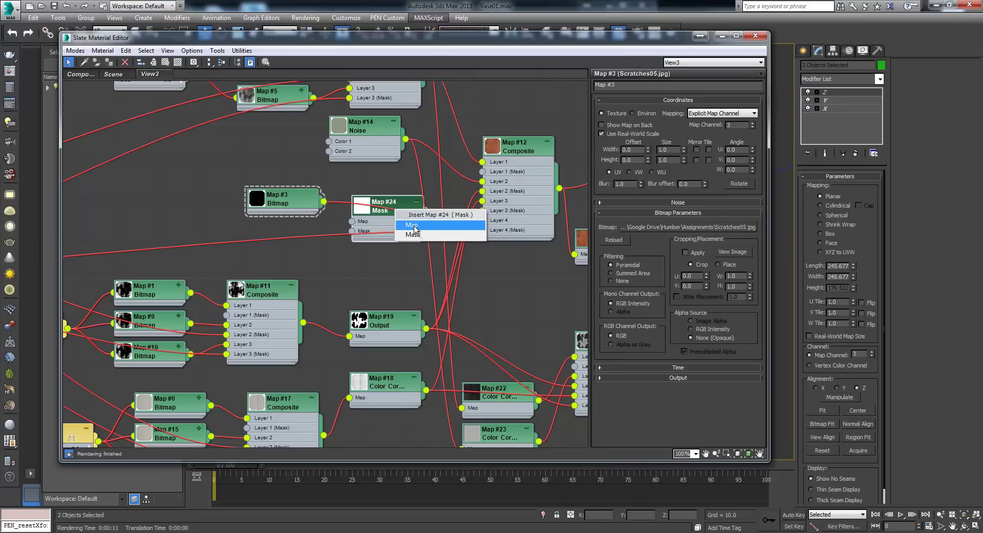
left_click(440, 214)
- Reposition the Map #3 Bitmap and create a Noise map connected to the mask input of the Mask map
middle_click_drag(416, 227, 546, 244)
left_click_drag(432, 219, 442, 199)
left_click_drag(478, 229, 420, 229)
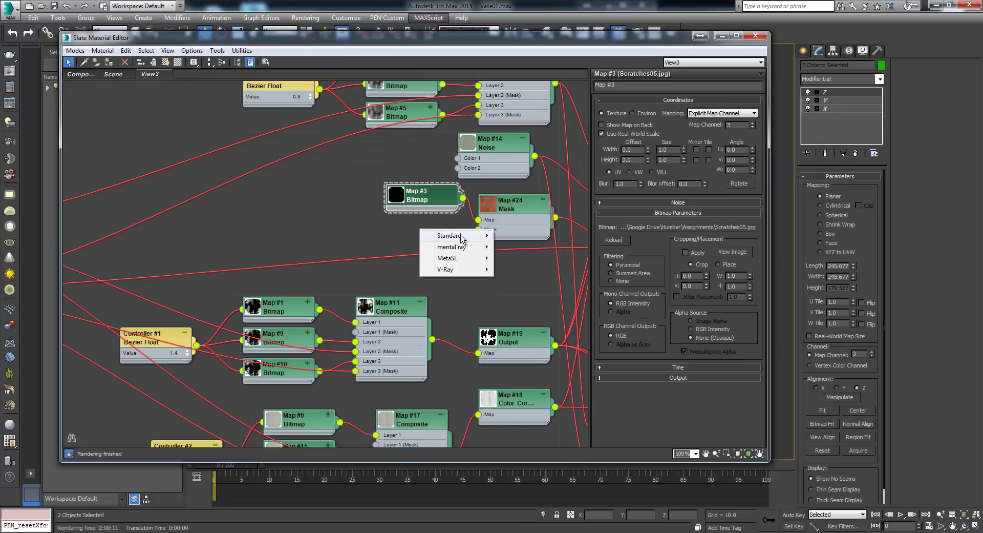
mouse_move(461, 235)
left_click(523, 325)
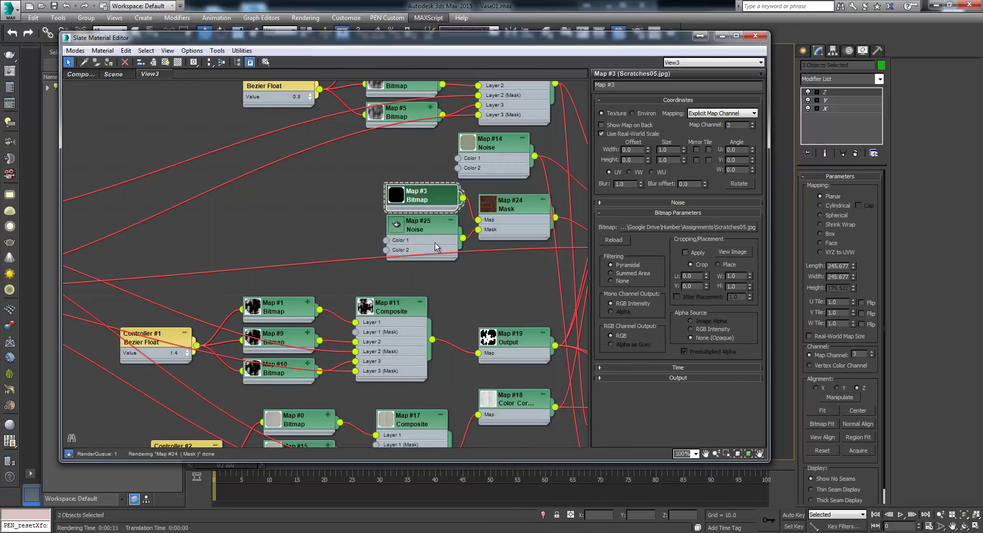
- Set the masking Noise to Fractal, high threshold 0.86, low threshold 0.16 and size 13.0, with Color #1 dark grey at value 69
double_click(429, 228)
left_click_drag(646, 232, 698, 207)
left_click(695, 204)
left_click(662, 251)
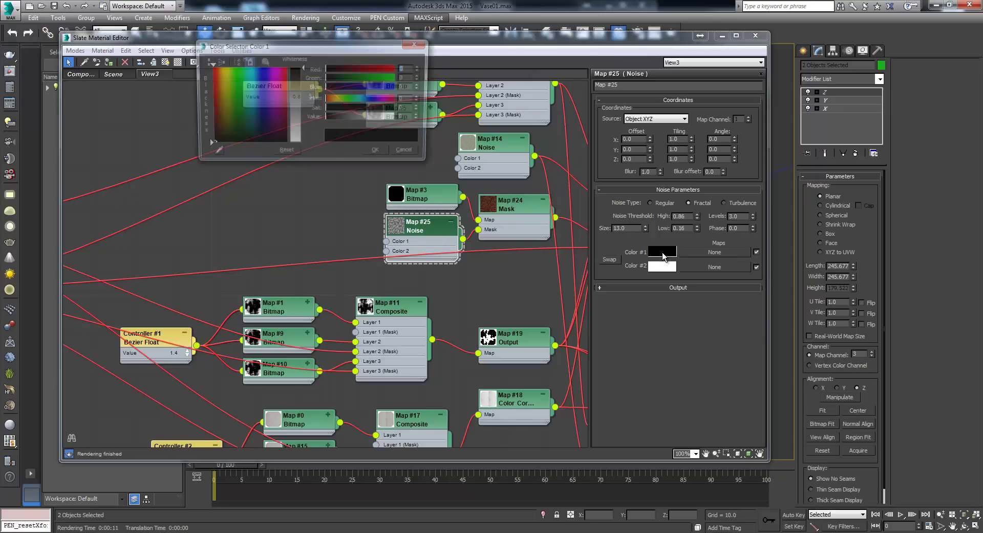
left_click_drag(302, 96, 303, 89)
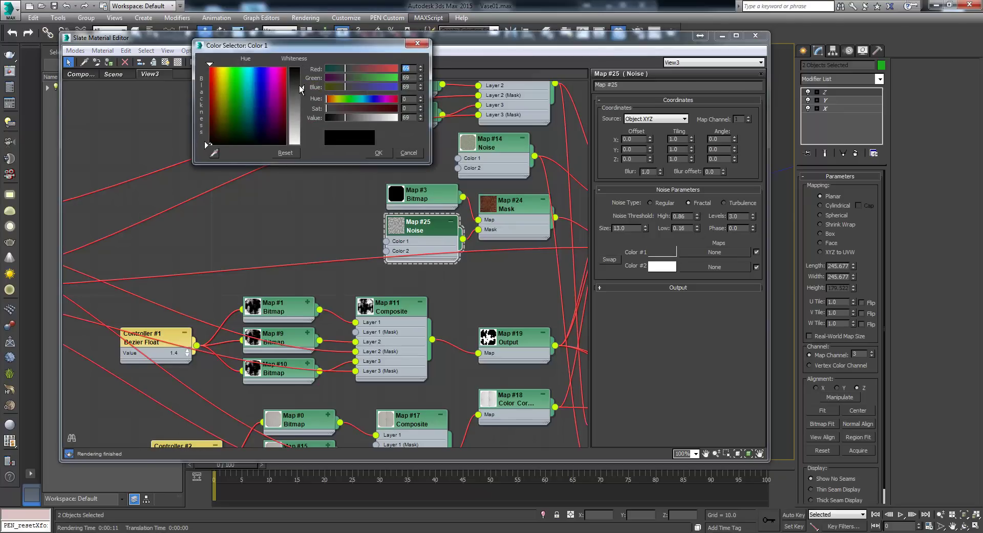
left_click(381, 153)
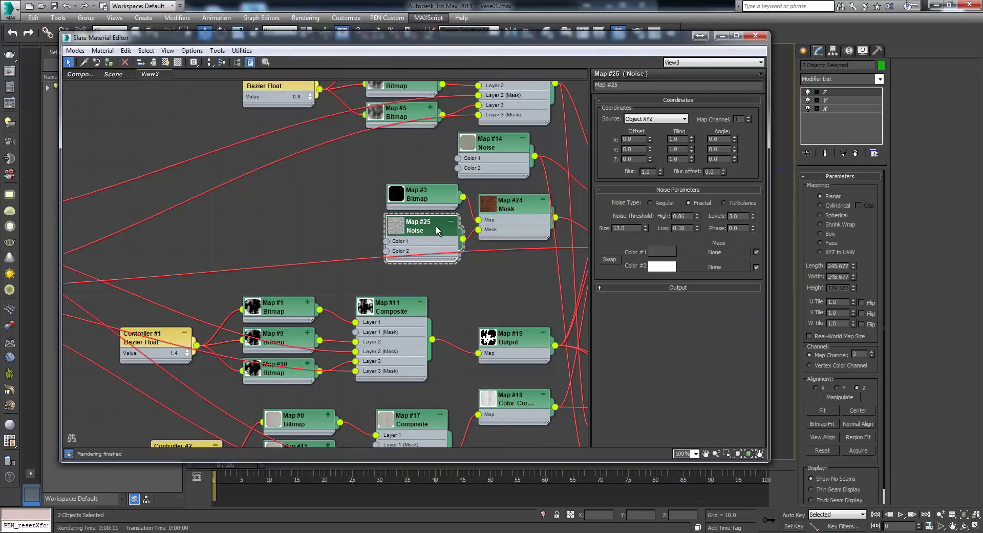
- Start a test render of the vase with the noise-masked scratches and stop it early
middle_click_drag(436, 230, 413, 242)
key("shift+q")
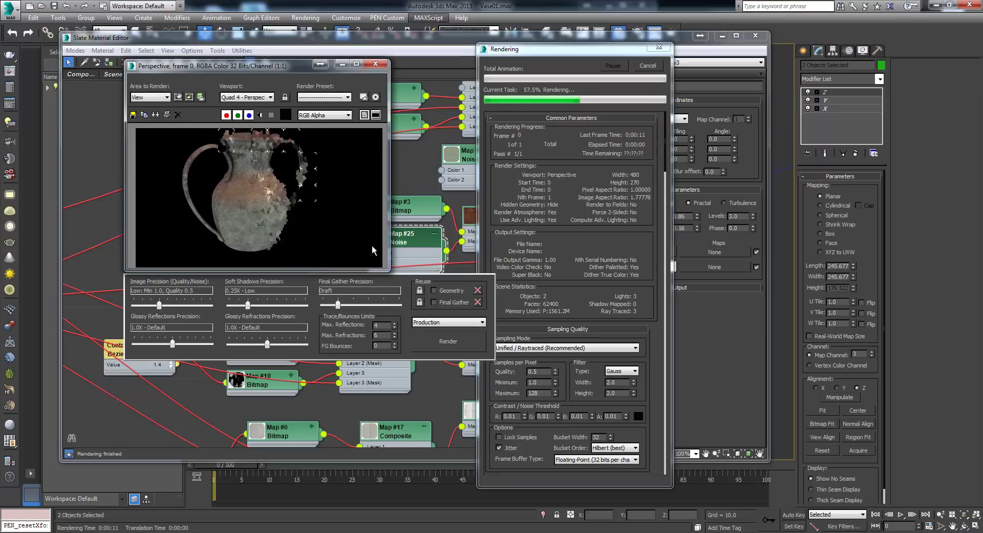
left_click(649, 66)
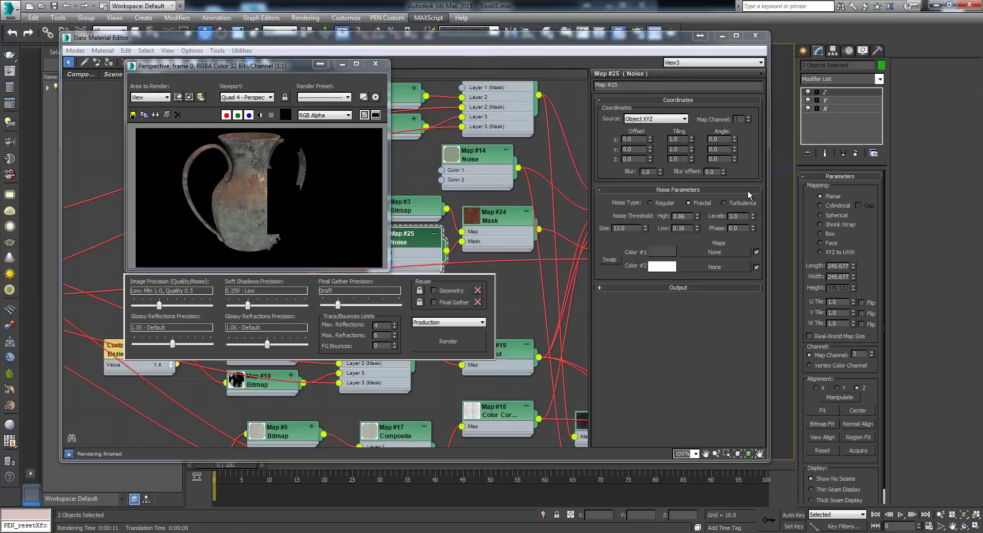
- Set the Map #12 Composite's Layer 4 opacity to 56, run a test render of the vase and close the rendered frame
middle_click_drag(531, 205, 391, 232)
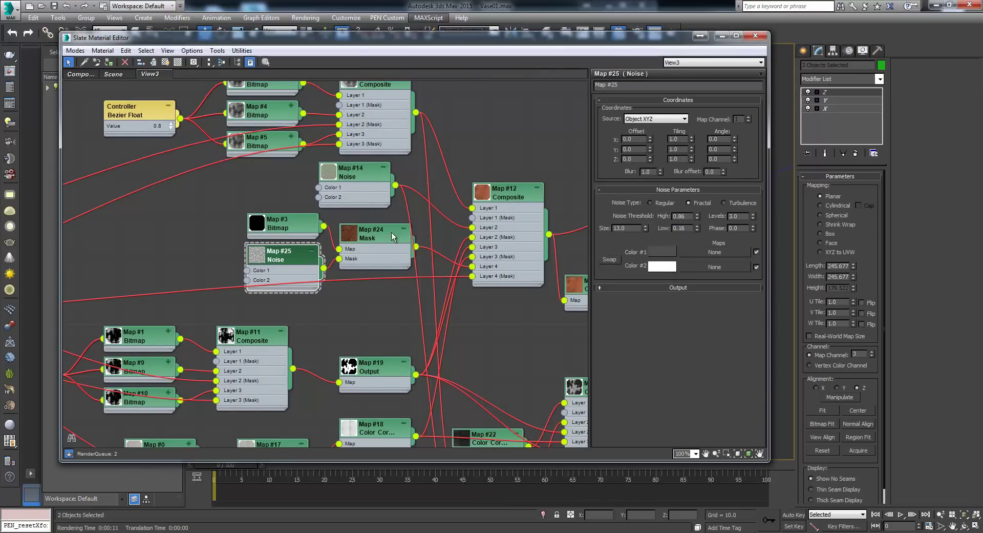
left_click(505, 192)
mouse_move(716, 136)
left_mouse_down()
mouse_move(717, 148)
mouse_move(713, 140)
left_mouse_up()
key("shift+q")
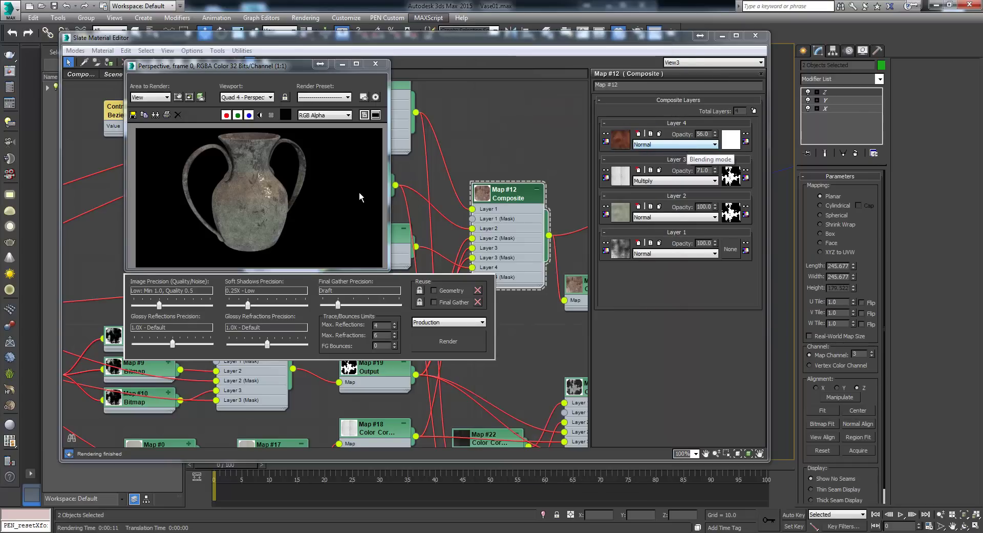
left_click(375, 63)
- Reposition the Map #12 Composite and Map #20 Color Correction nodes to tidy the connections into the Arch & Design material
middle_click_drag(534, 152, 422, 140)
scroll(390, 139, "down", 1)
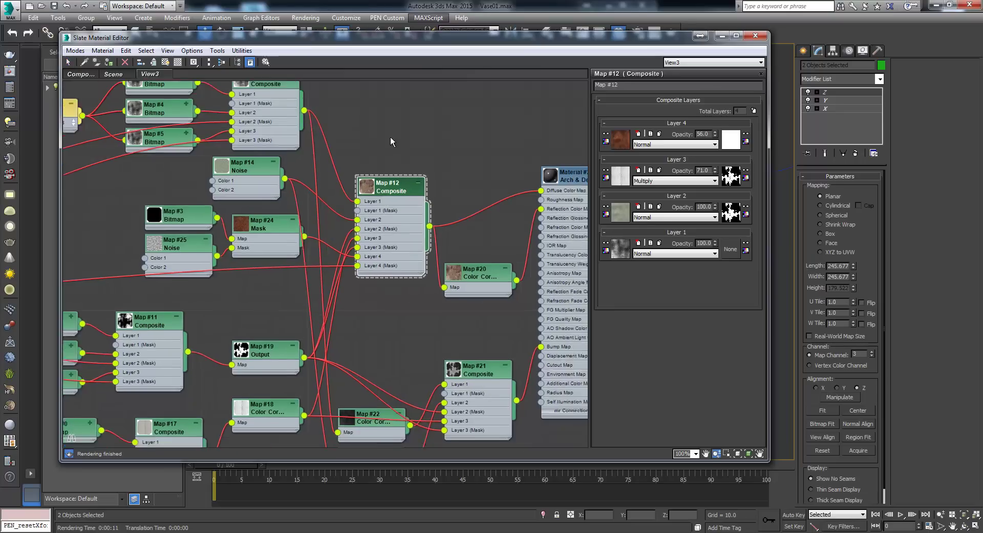
scroll(390, 137, "down", 1)
left_click(453, 278)
left_click(379, 192)
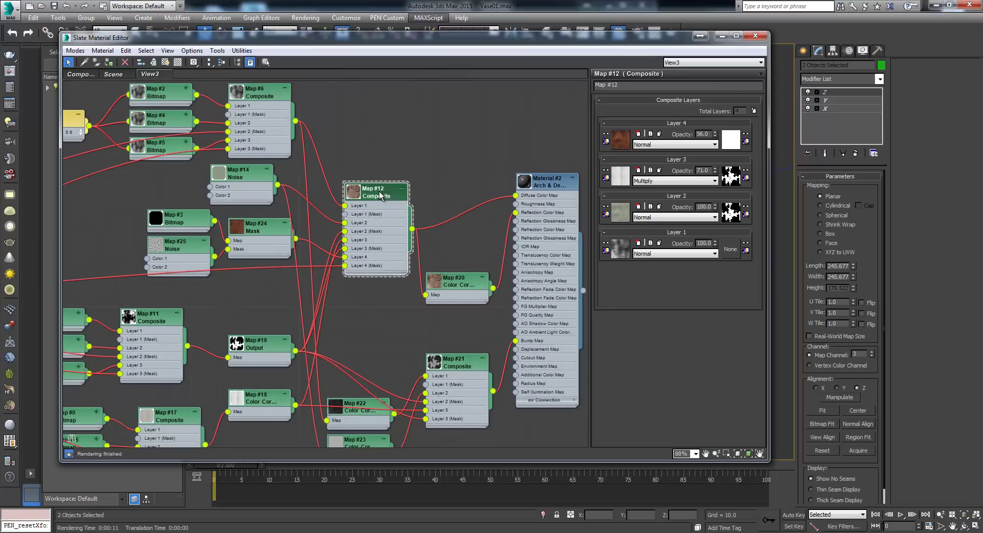
scroll(379, 197, "up", 5)
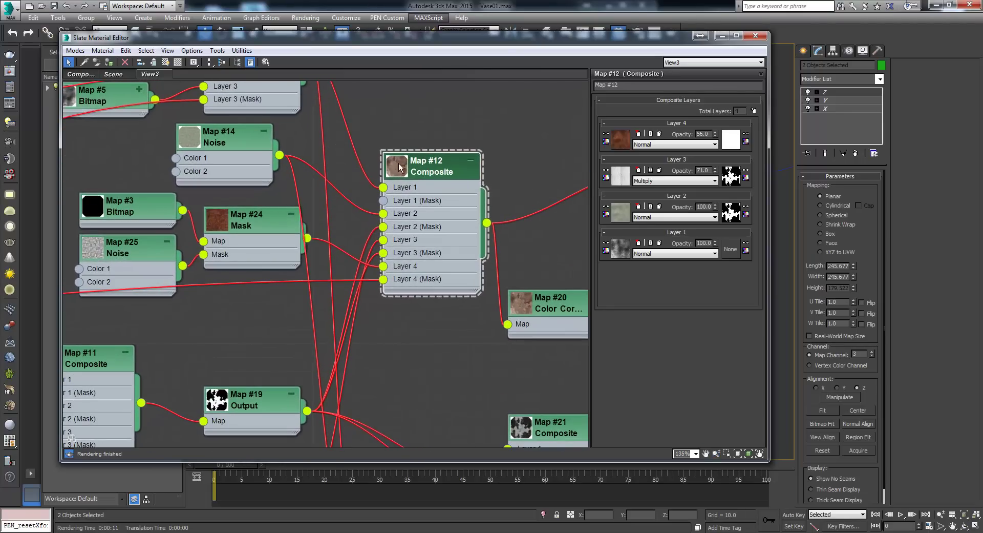
scroll(480, 175, "down", 4)
middle_click_drag(412, 206, 390, 202)
left_click_drag(391, 206, 409, 187)
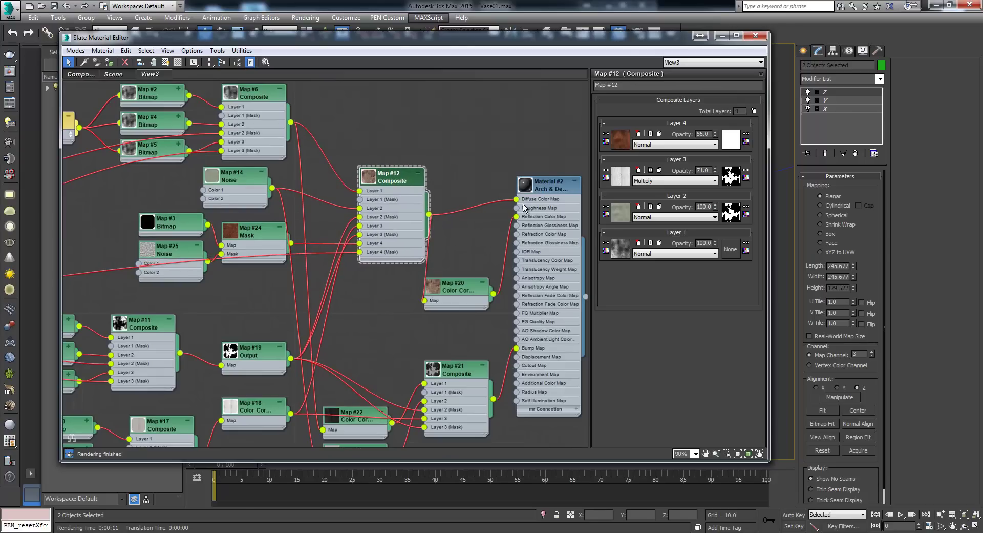
left_click_drag(450, 295, 459, 295)
left_click(251, 233)
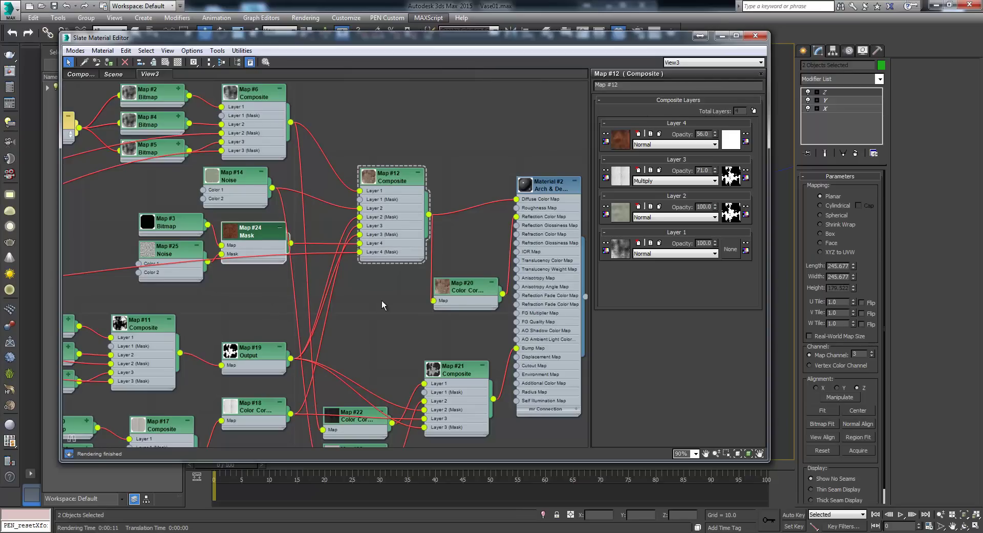
- Move the two Falloff maps closer to the rest of the node tree
scroll(394, 314, "down", 5)
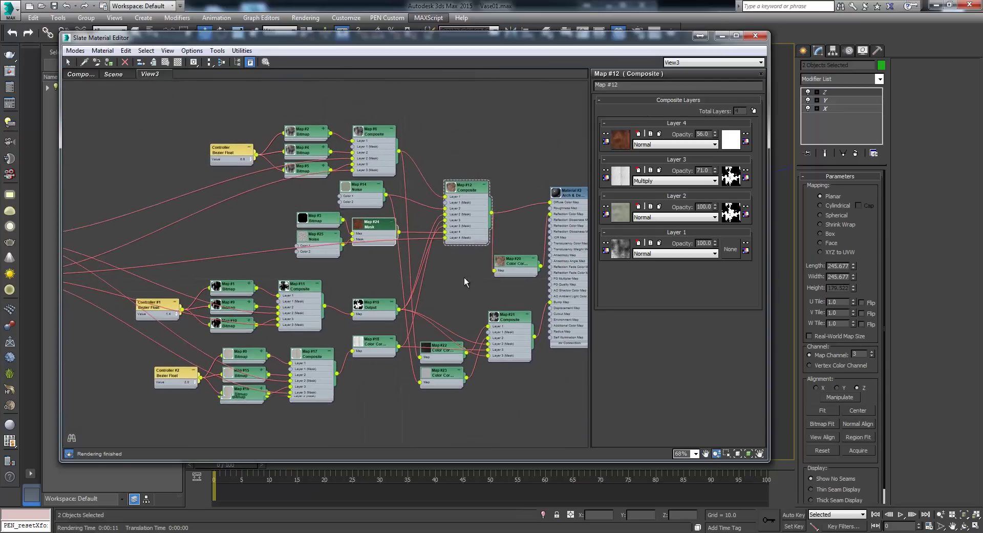
middle_click_drag(224, 302, 270, 281)
scroll(484, 271, "down", 3)
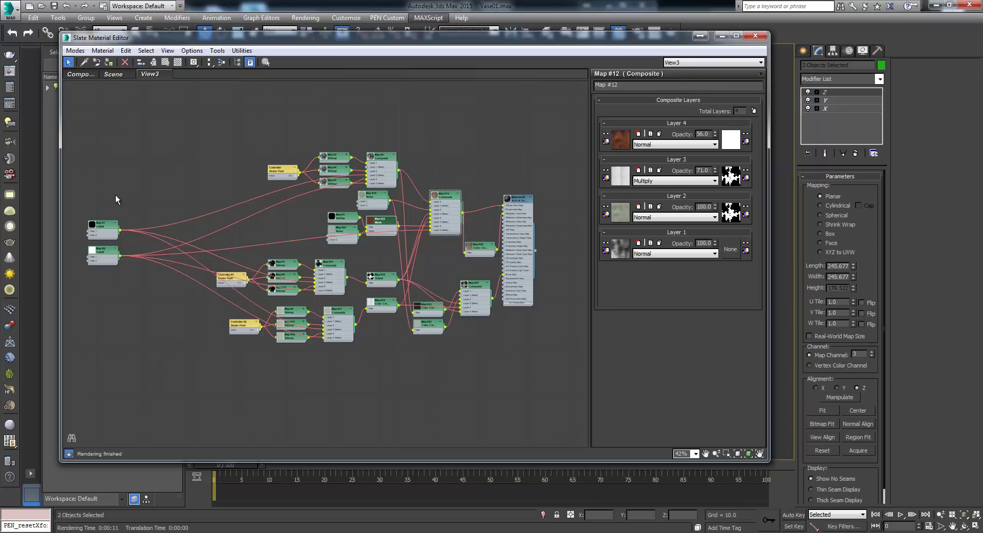
left_click_drag(104, 252, 188, 232)
middle_click_drag(483, 307, 444, 309)
scroll(444, 308, "up", 3)
scroll(426, 265, "up", 8)
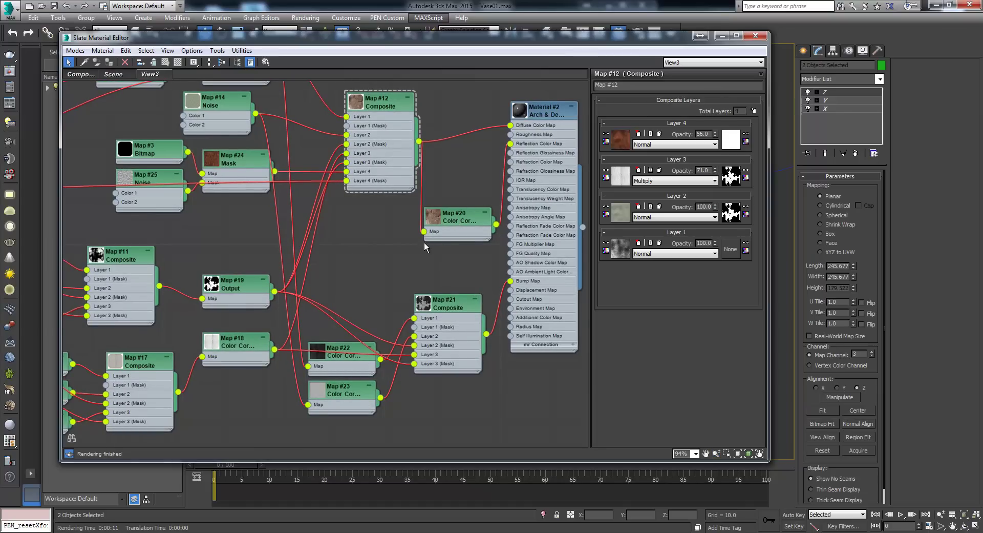
scroll(410, 245, "down", 1)
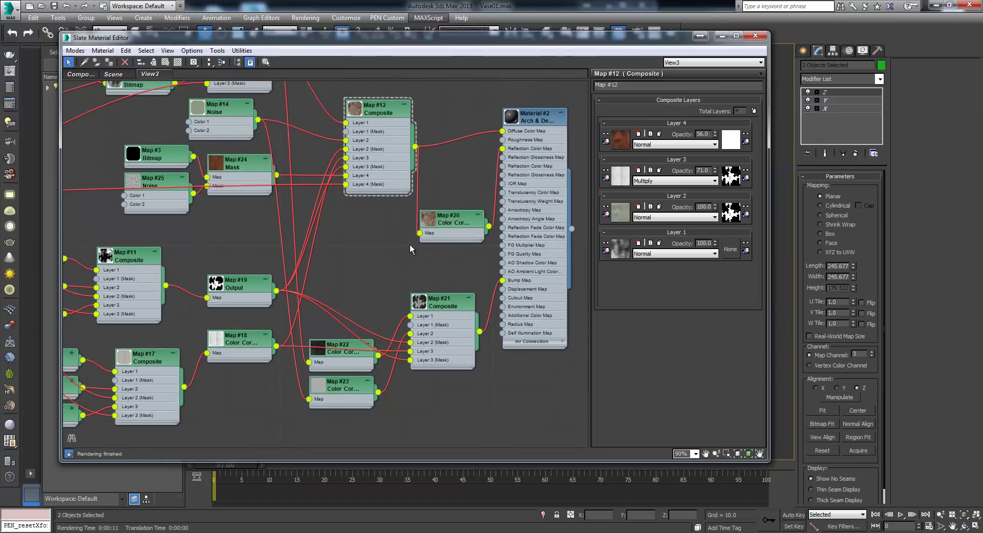
- Add a fifth layer to the Map #12 Composite
middle_click_drag(379, 254, 446, 229)
scroll(451, 187, "down", 2)
middle_click_drag(451, 188, 451, 153, "ctrl+alt")
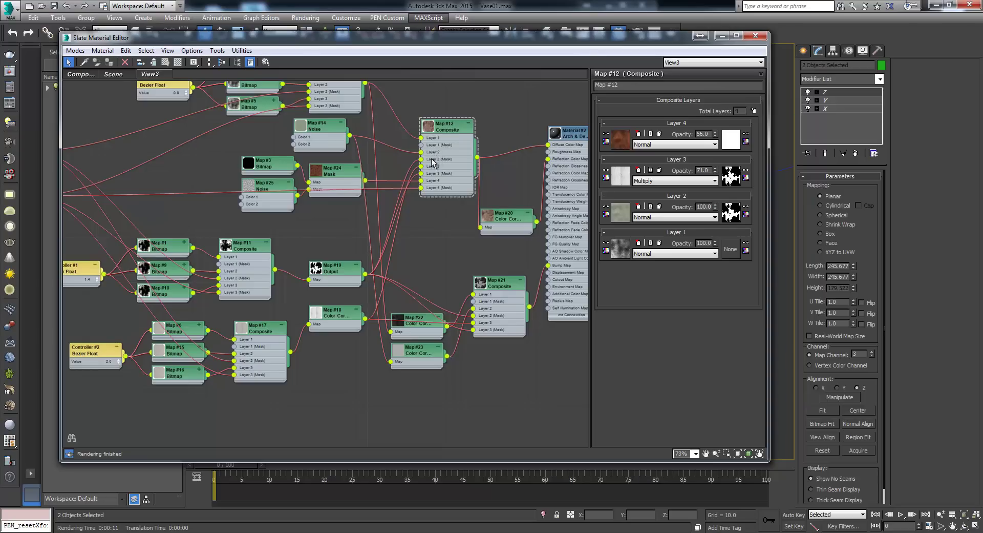
middle_click_drag(441, 155, 468, 150)
left_click(481, 124)
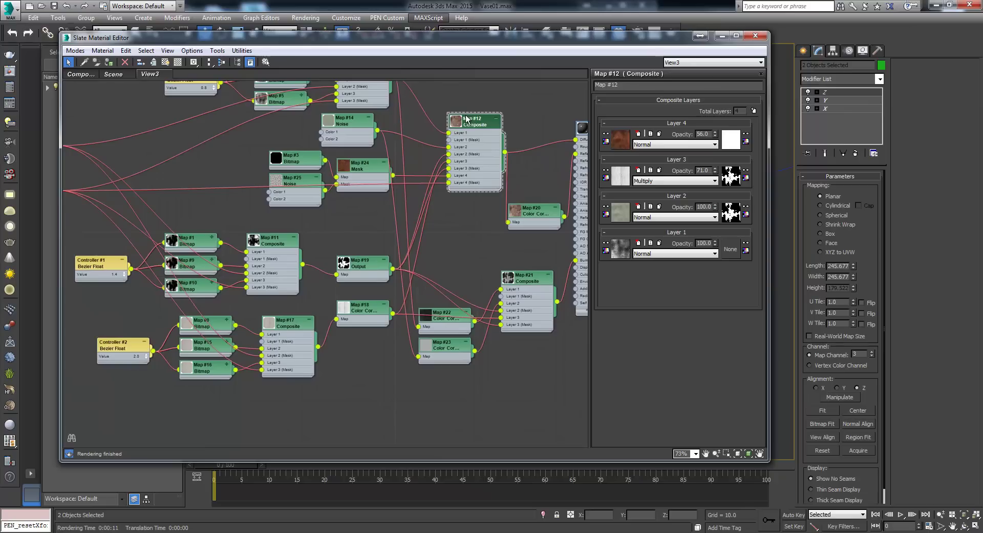
left_click(754, 110)
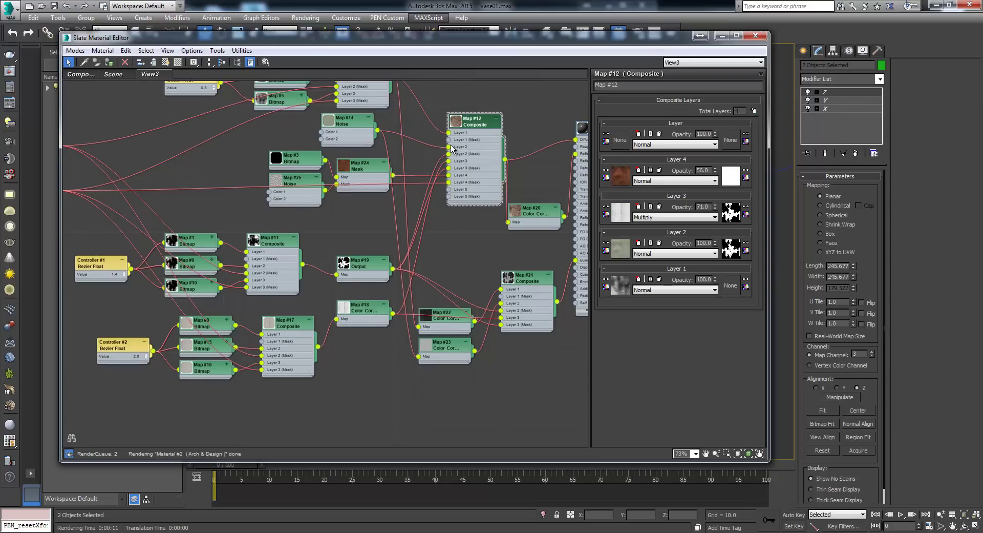
- Move the upper diffuse nodes, including the Noise, scratch bitmap and Mask maps, upward to free space beside the Composite's fifth layer
middle_click_drag(478, 204, 516, 168)
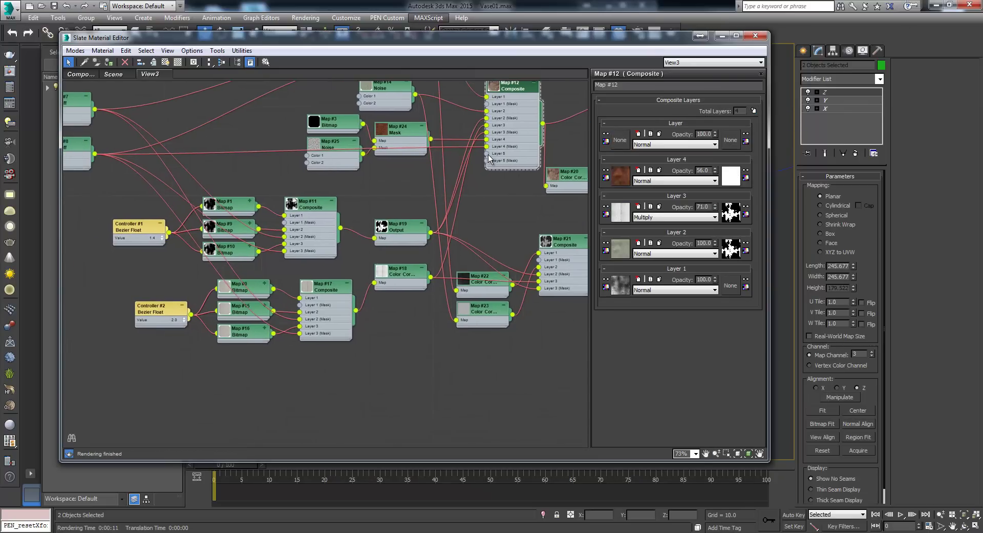
middle_click_drag(433, 203, 491, 282)
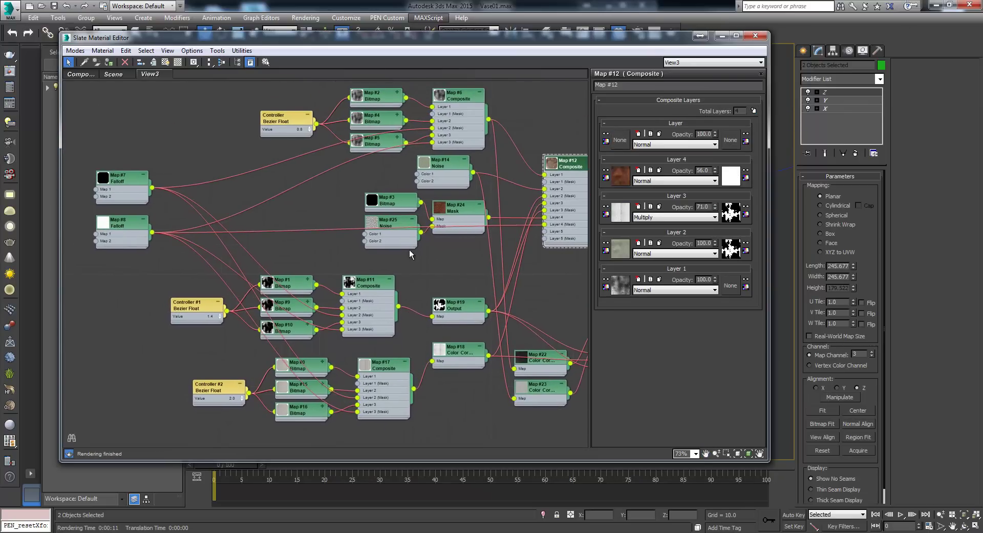
middle_click_drag(338, 240, 318, 286)
left_click_drag(257, 106, 442, 197)
left_click(483, 293)
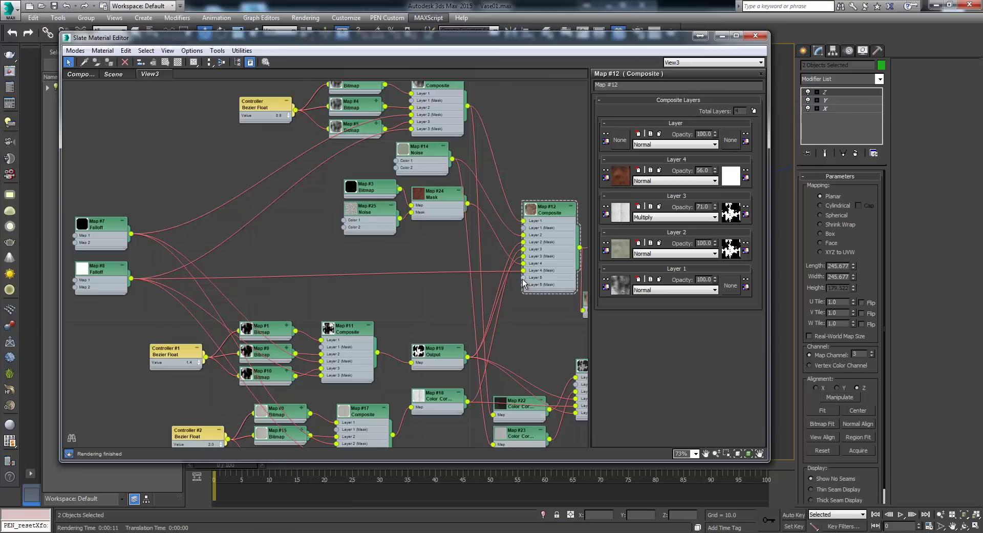
- Create a mental ray Ambient/Reflective Occlusion map connected to Layer 5 of the Map #12 Composite
left_click_drag(522, 279, 357, 290)
mouse_move(396, 297)
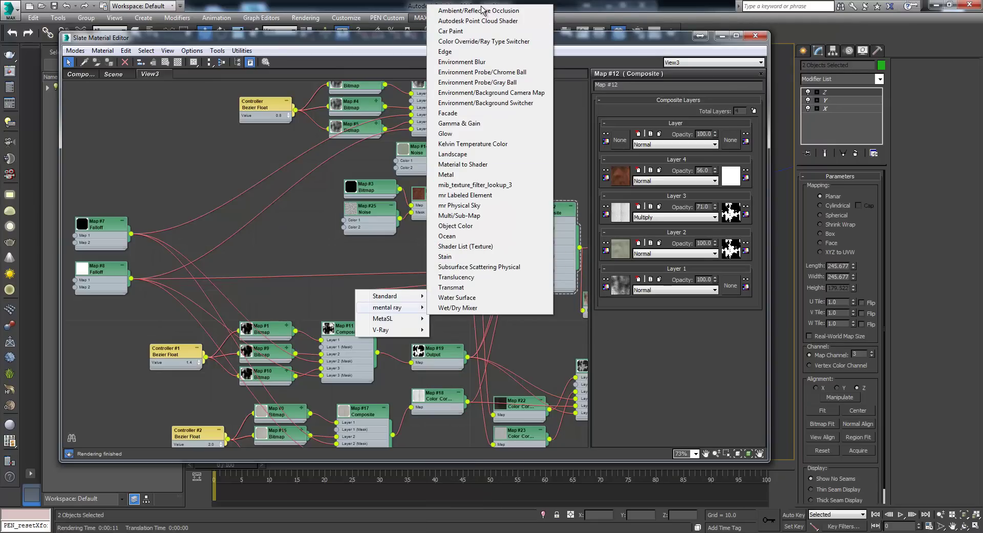
left_click(480, 10)
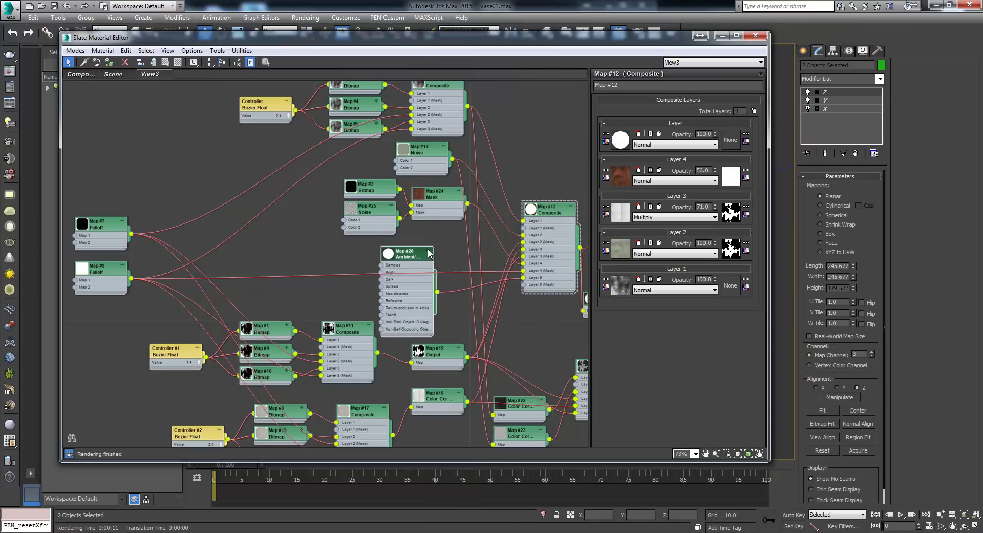
- Set the Ambient/Reflective Occlusion map's samples to 100 and position its collapsed node beside the Composite's Layer 5 input
double_click(405, 258)
left_click_drag(405, 259, 412, 297)
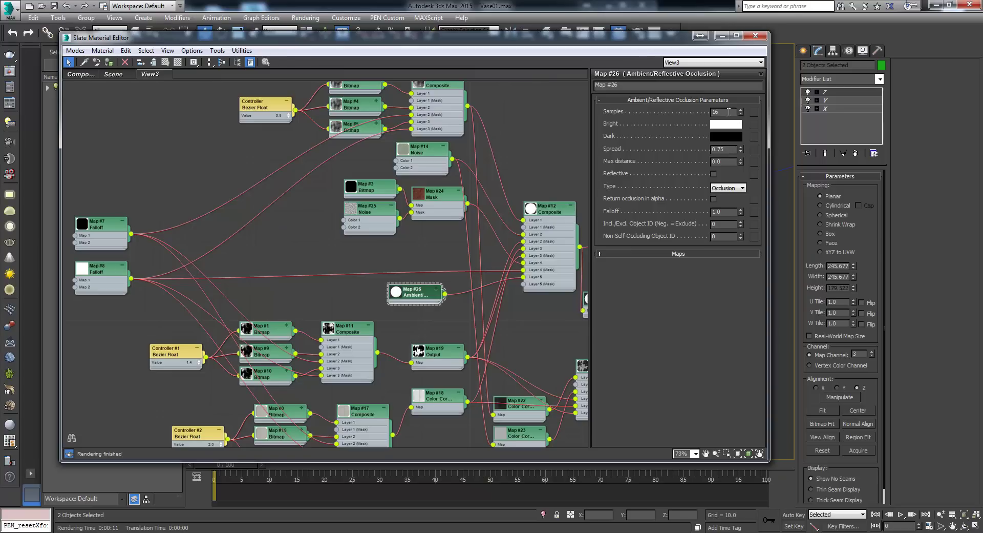
type("100")
key("Return")
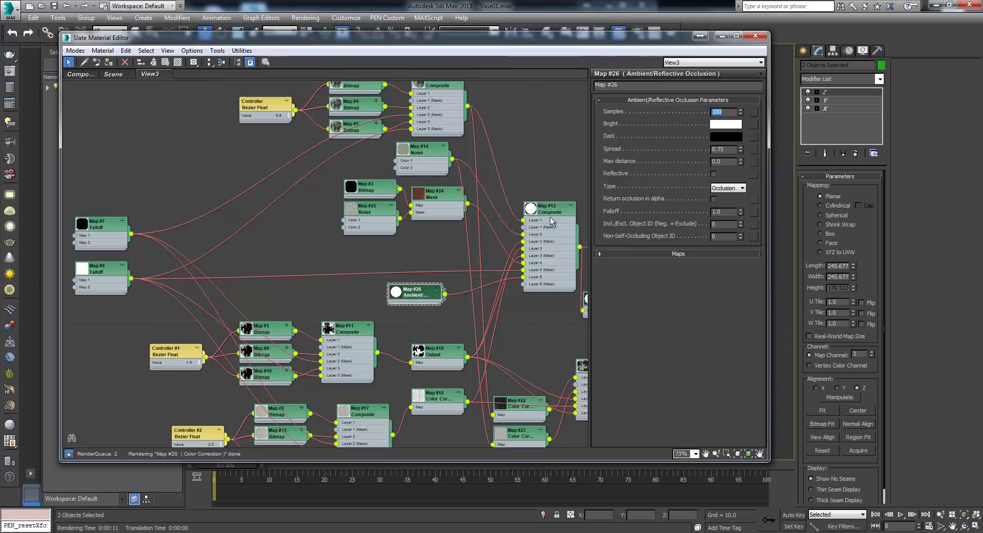
left_click_drag(426, 295, 433, 287)
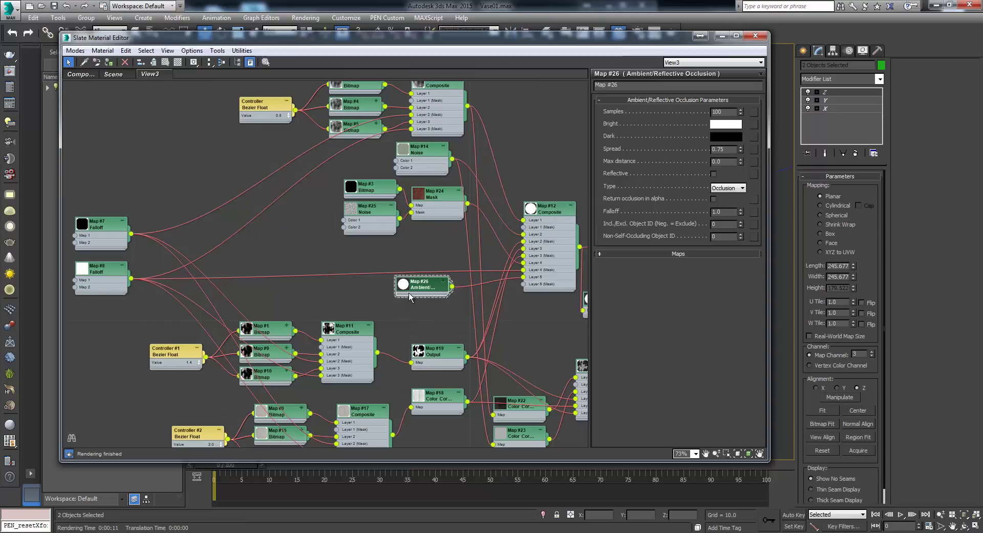
- Switch the Ambient/Reflective Occlusion map's type to Inverted and swap its colours so Bright is black and Dark is white
left_click(729, 189)
left_click(729, 210)
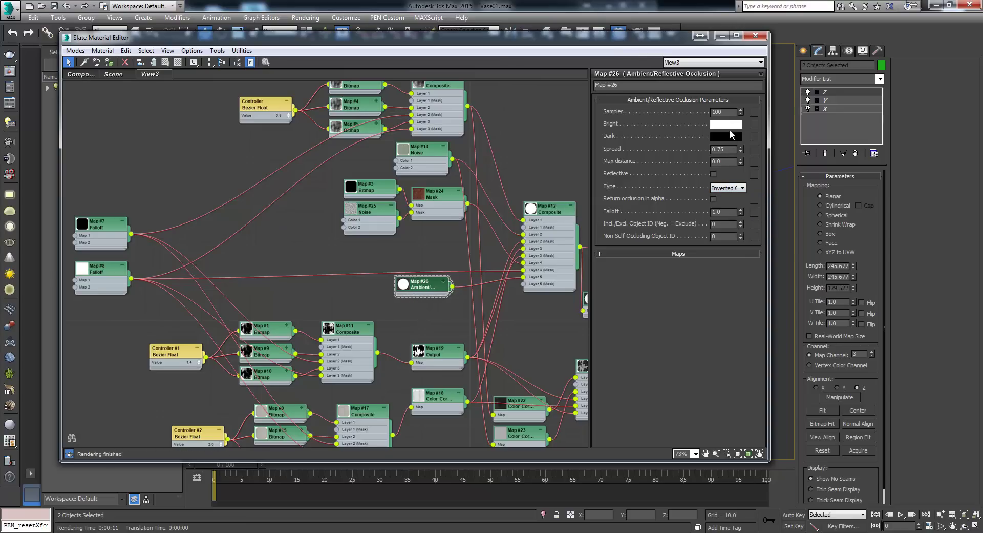
left_click_drag(726, 124, 730, 137)
left_click(357, 251)
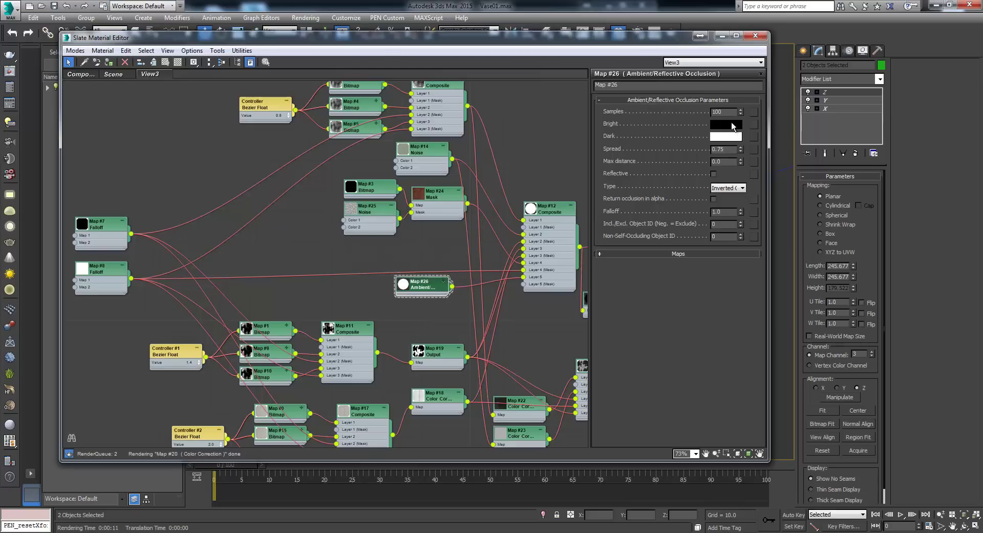
left_click_drag(425, 290, 437, 287)
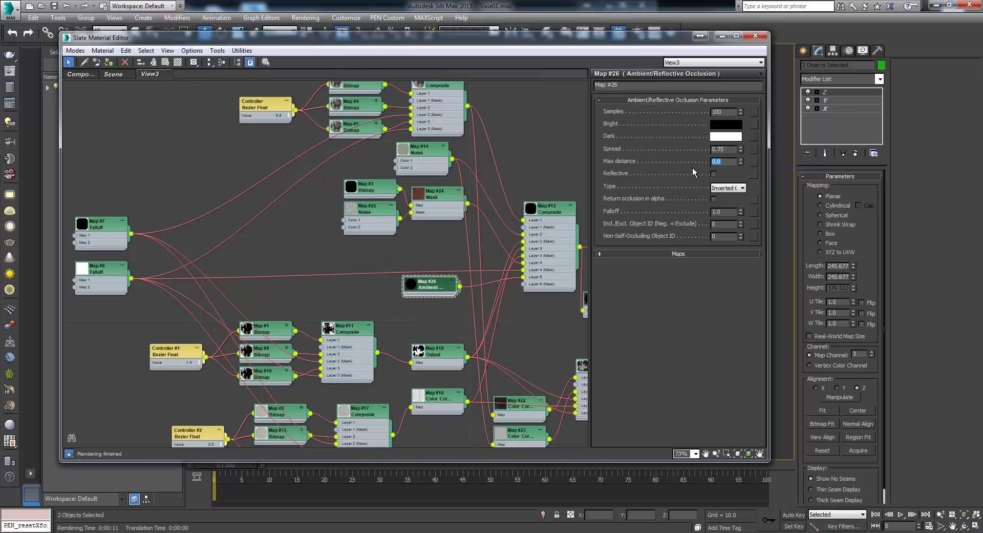
- Set the occlusion map's max distance and spread both to 8.0 and check the vase with a partial test render
type("8")
key("Return")
double_click(727, 148)
type("8")
key("Return")
middle_click_drag(465, 235, 422, 253)
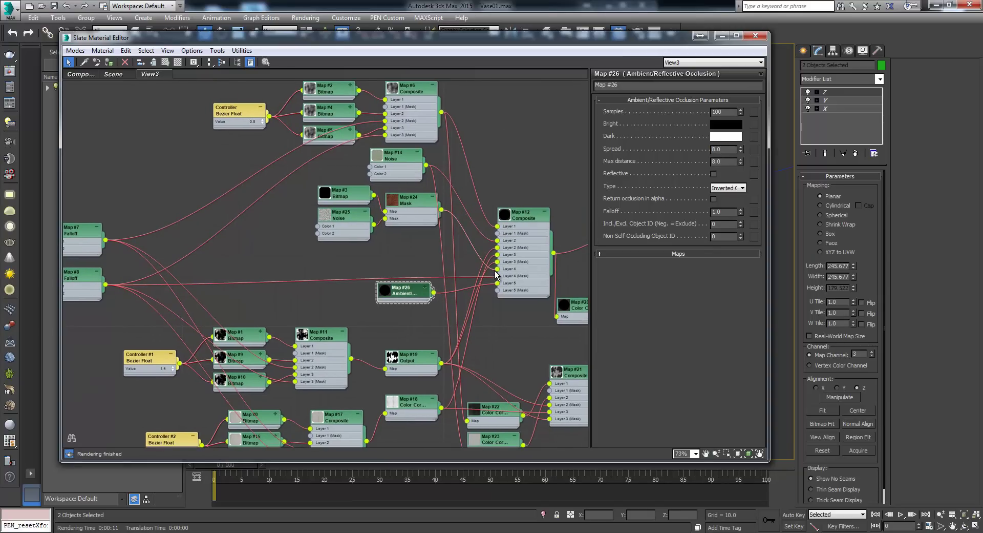
key("shift+q")
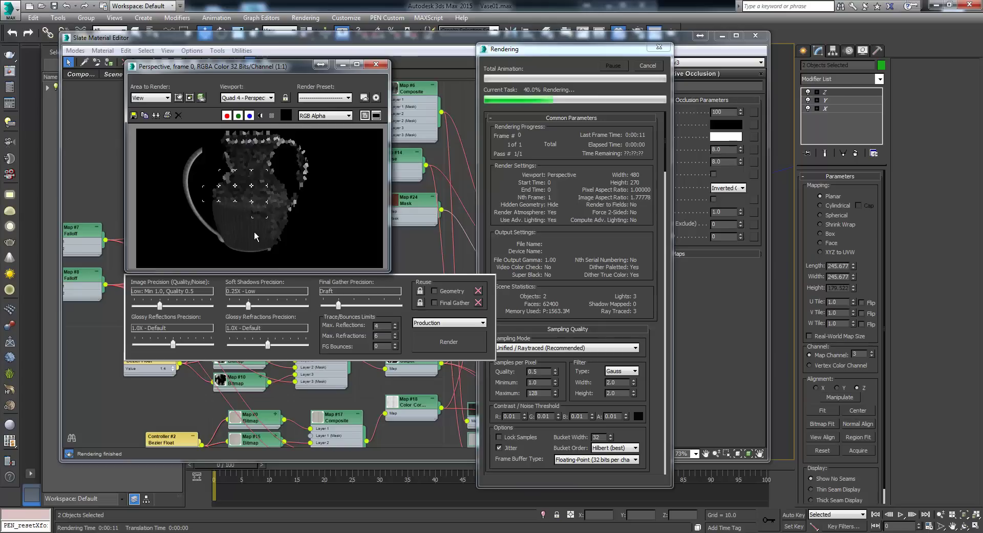
left_click(648, 68)
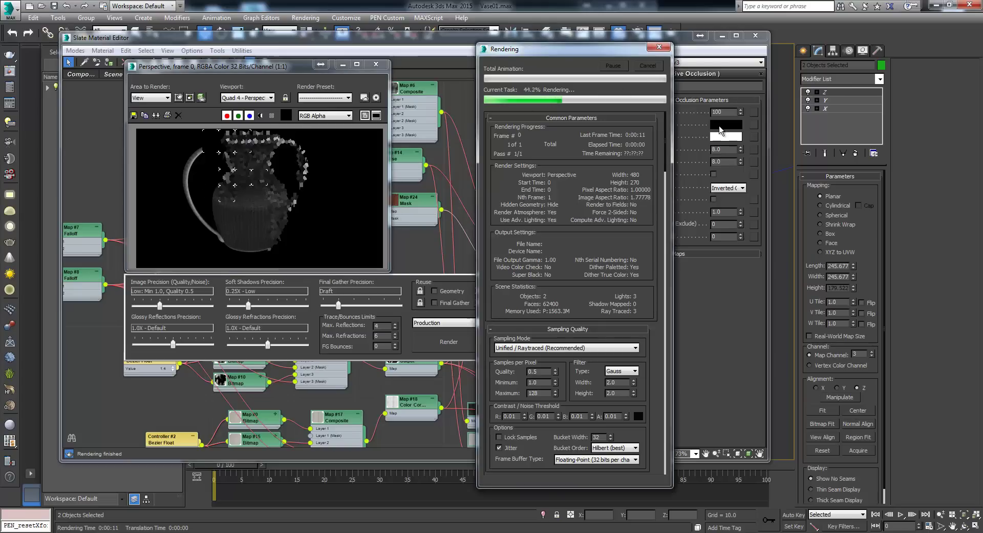
- Lower the occlusion map's falloff to 0.6 and max distance to 7.04, test rendering the vase after each change
left_click(741, 224)
left_click_drag(741, 223, 739, 233)
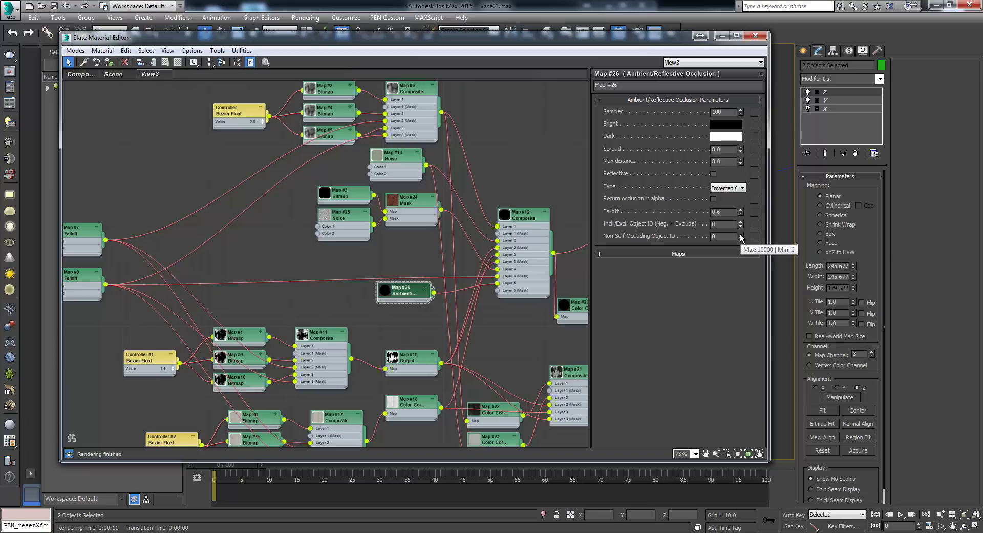
key("shift+q")
key("shift+q")
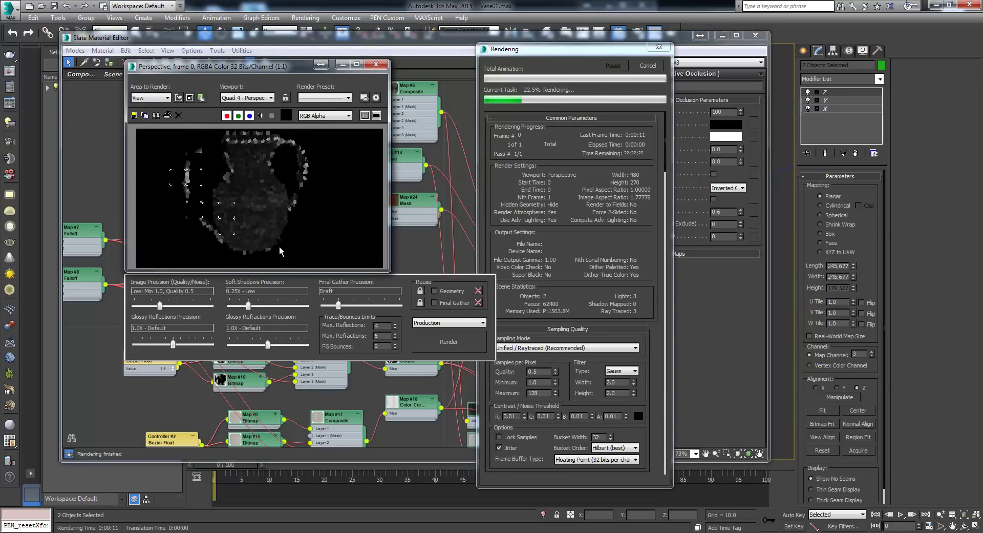
left_click(648, 65)
left_click_drag(741, 162, 741, 166)
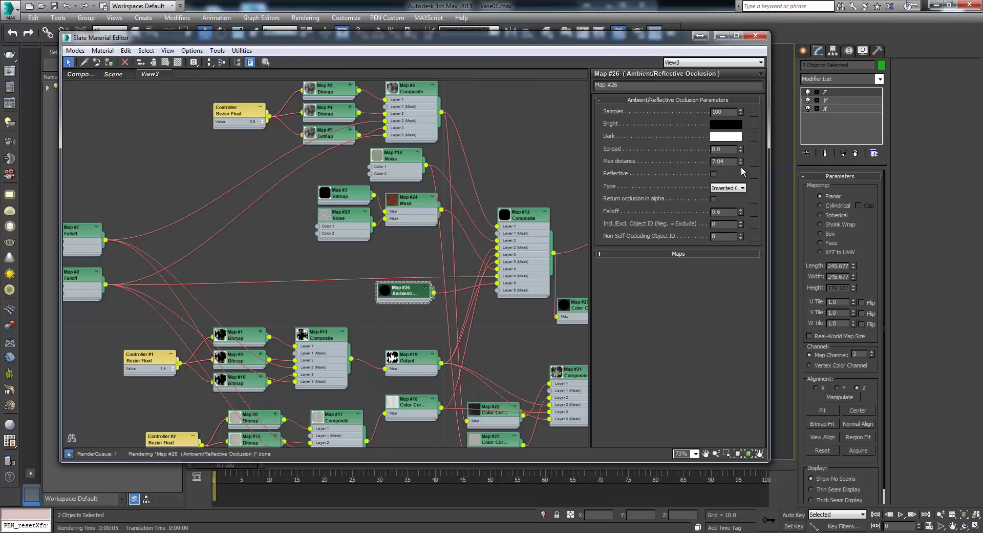
key("shift+q")
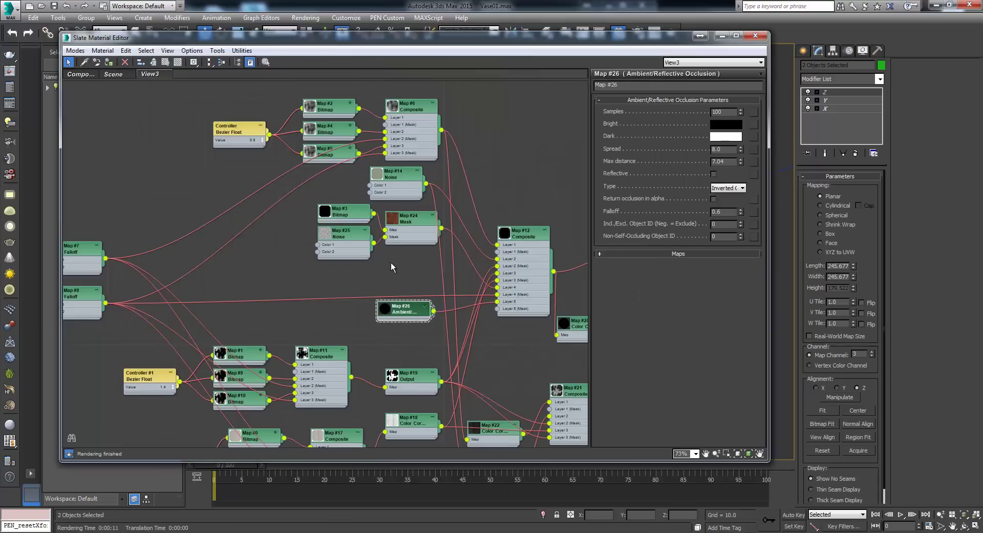
- Insert a Color Correction map between the Ambient/Reflective Occlusion map and Layer 5 of the Map #12 Composite
left_click_drag(404, 314, 354, 316)
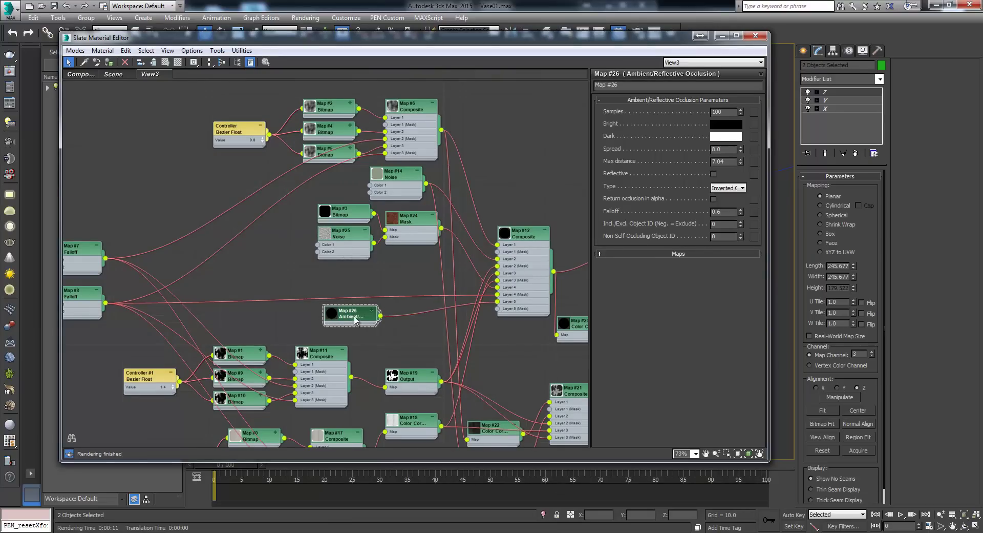
right_click(408, 339)
mouse_move(439, 362)
mouse_move(561, 364)
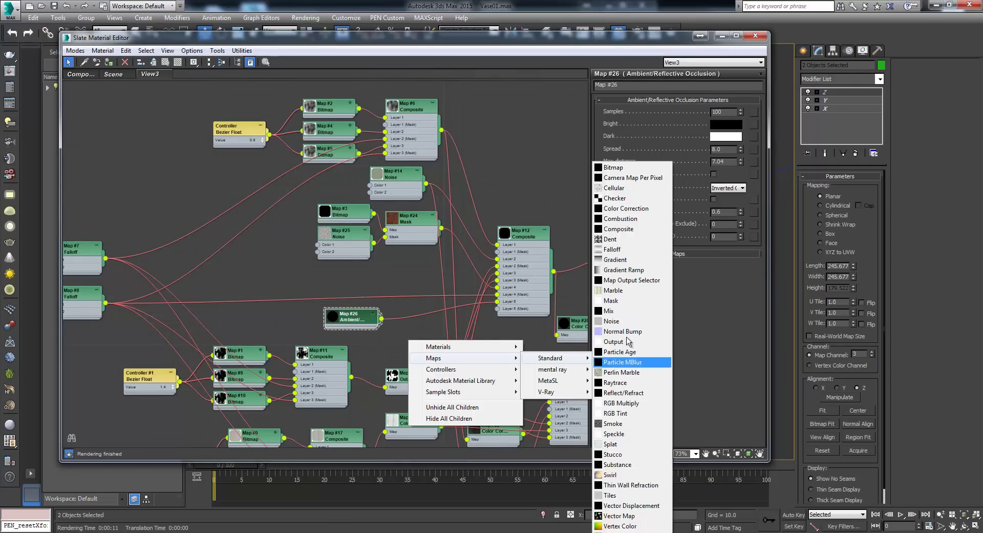
left_click(626, 209)
left_click_drag(425, 344, 419, 315)
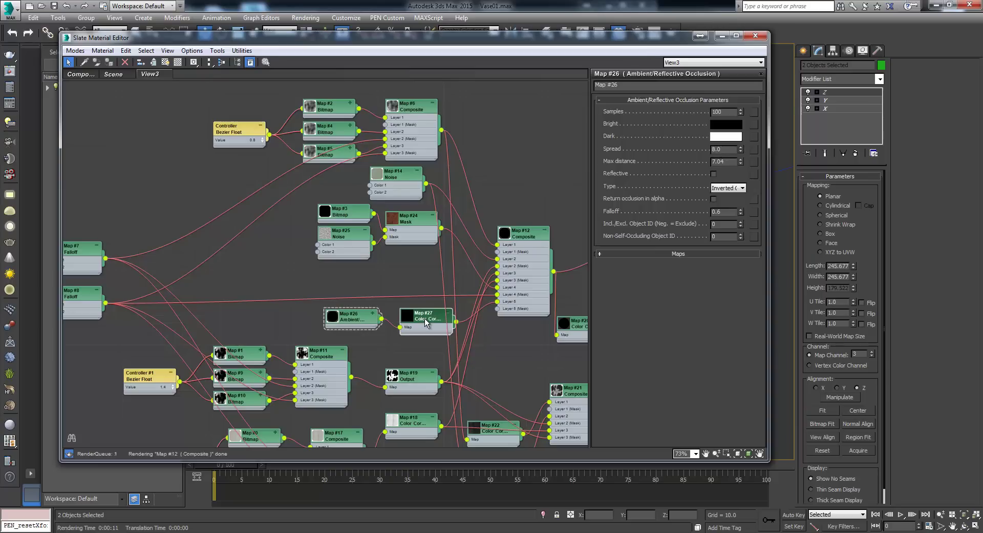
- Adjust the occlusion's Color Correction map, test render the vase, and line the node up beside the occlusion map
double_click(425, 318)
left_click_drag(679, 344, 702, 345)
key("shift+q")
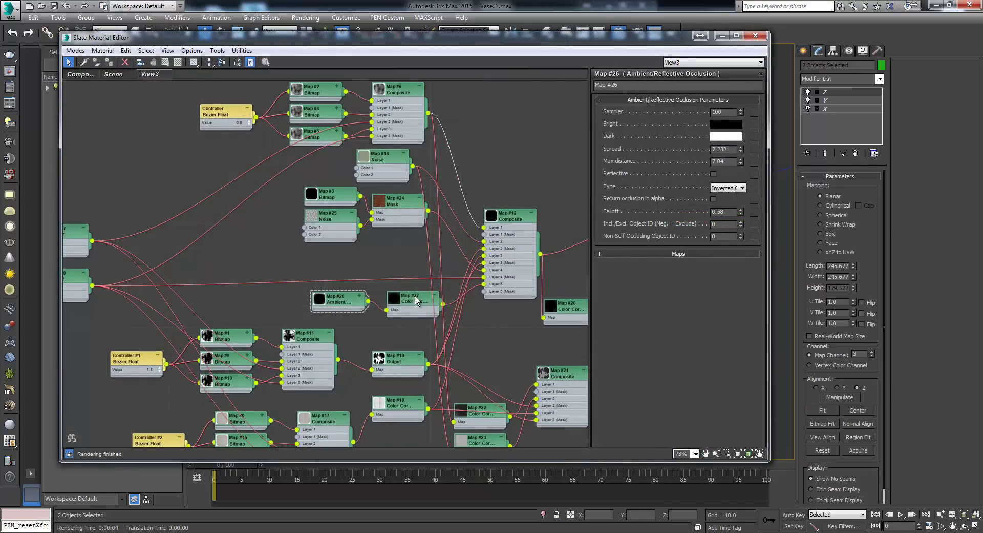
left_click_drag(415, 296, 362, 288)
left_click(397, 294)
- Set the Map #12 Composite's Layer 5 to Screen blending at 56 opacity and test render the vase
double_click(523, 215)
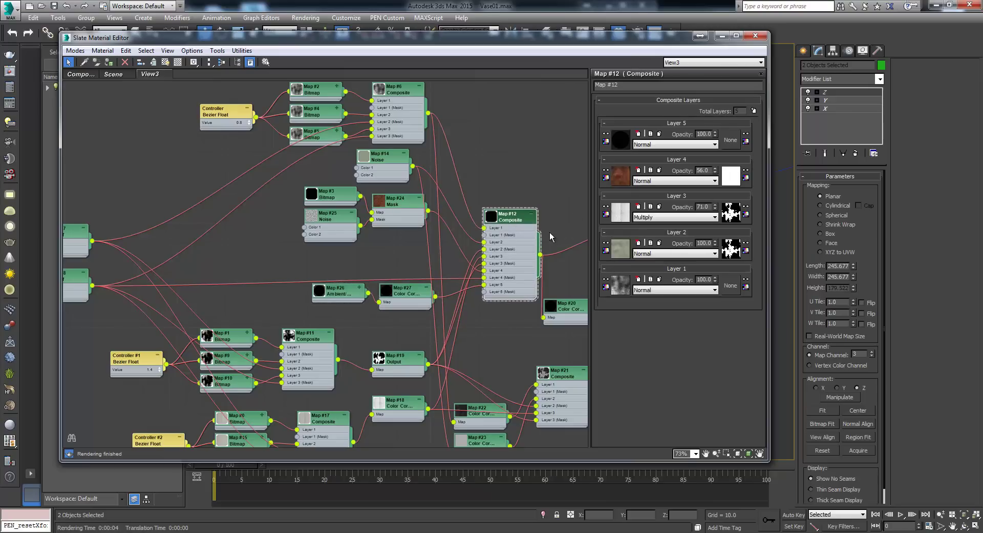
left_click(679, 145)
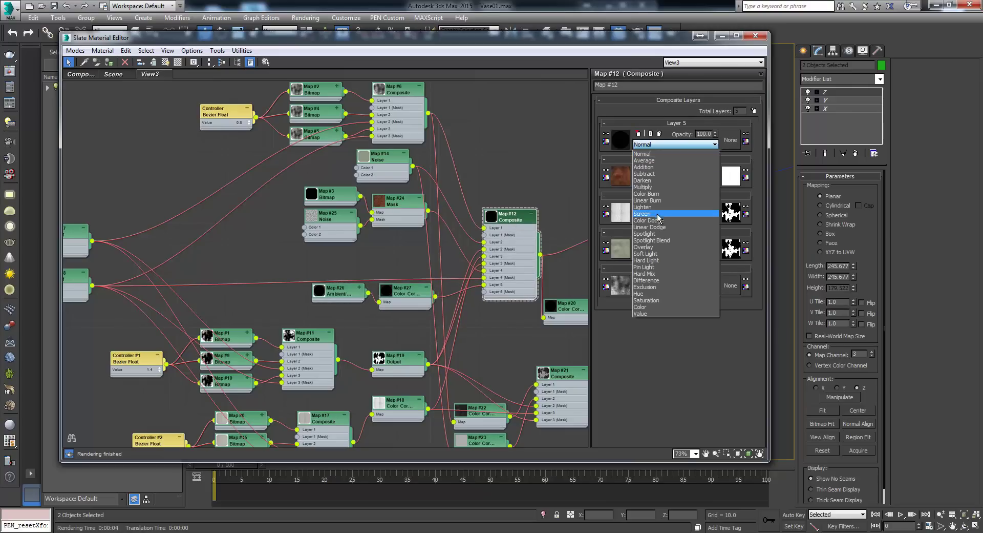
left_click(663, 212)
left_click_drag(716, 135, 716, 158)
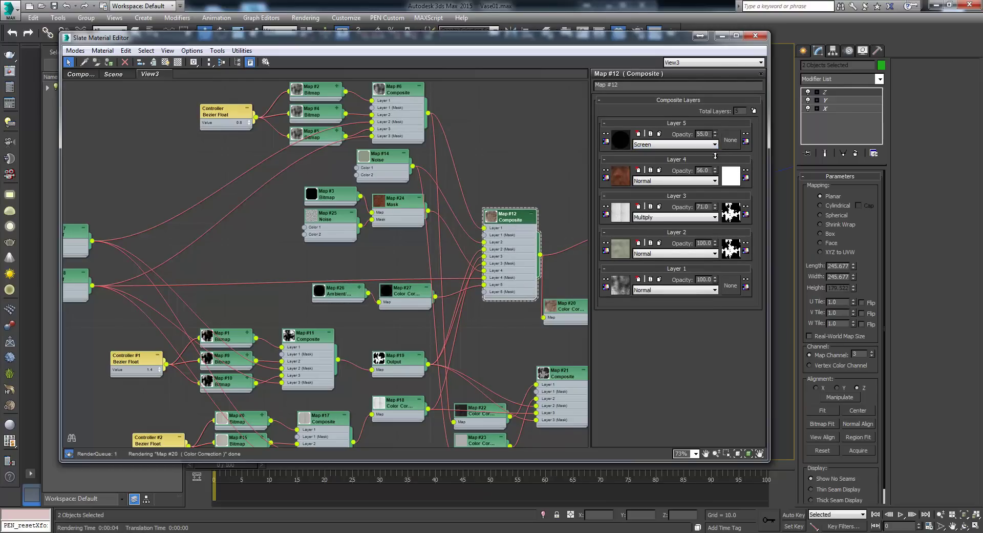
key("shift+q")
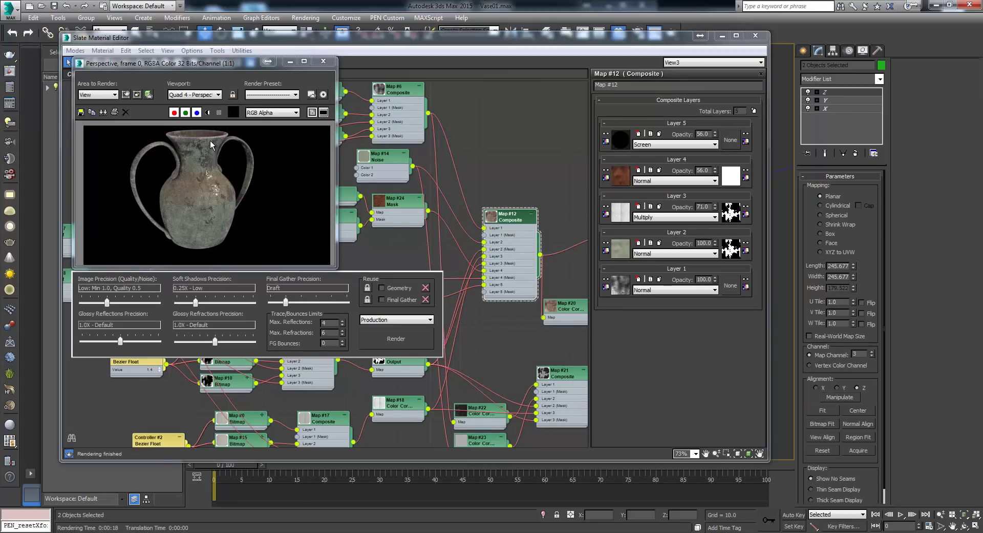
left_click(323, 61)
- Move the occlusion map and its Color Correction node upward together to free space below them
middle_click_drag(419, 259, 431, 235)
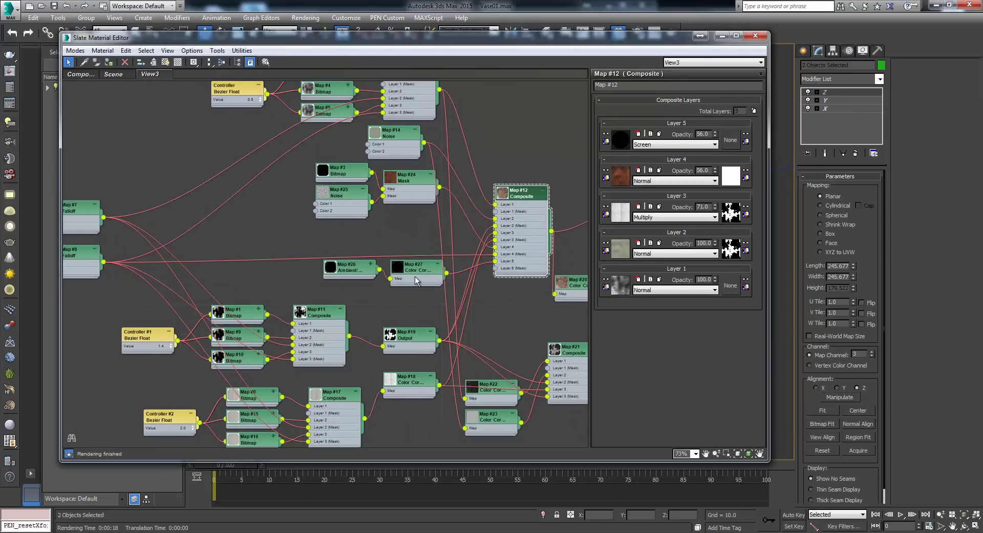
left_click_drag(353, 290, 405, 257)
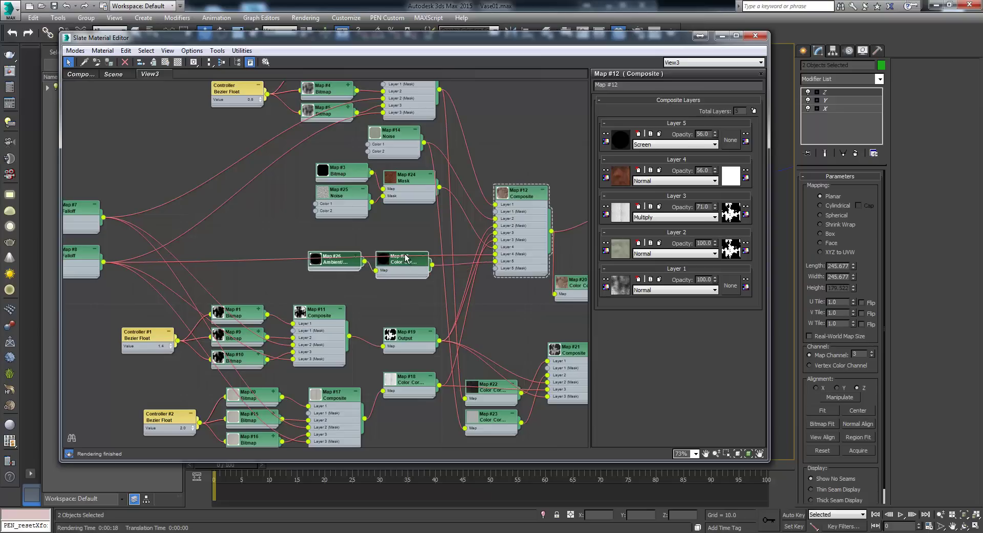
scroll(408, 274, "up", 2)
middle_click_drag(373, 289, 372, 289)
- Create a Noise map connected to the Layer 5 mask of the Map #12 Composite and enlarge its node preview
left_click(463, 284)
left_click_drag(468, 276, 303, 280)
mouse_move(355, 291)
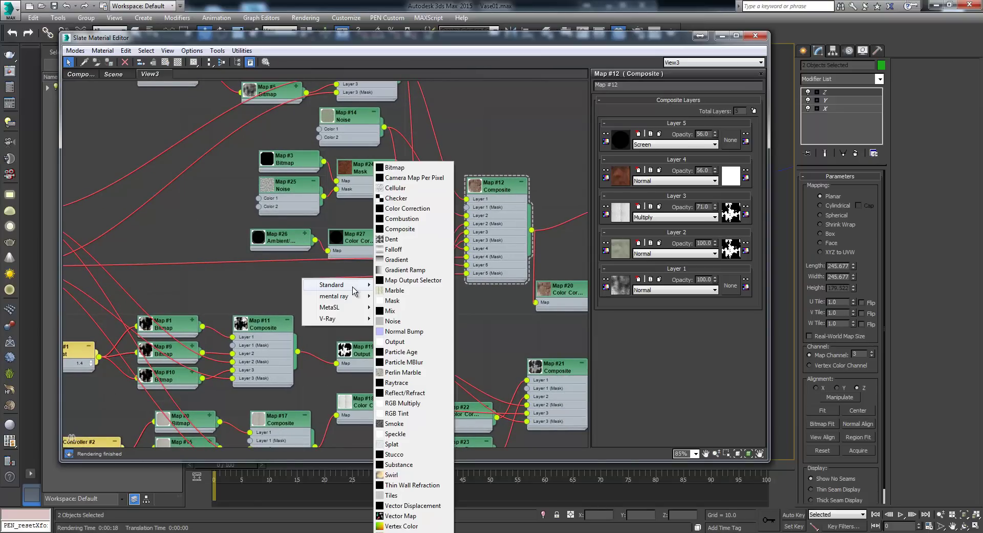
left_click(407, 322)
left_click_drag(378, 279, 363, 272)
double_click(363, 274)
double_click(335, 272)
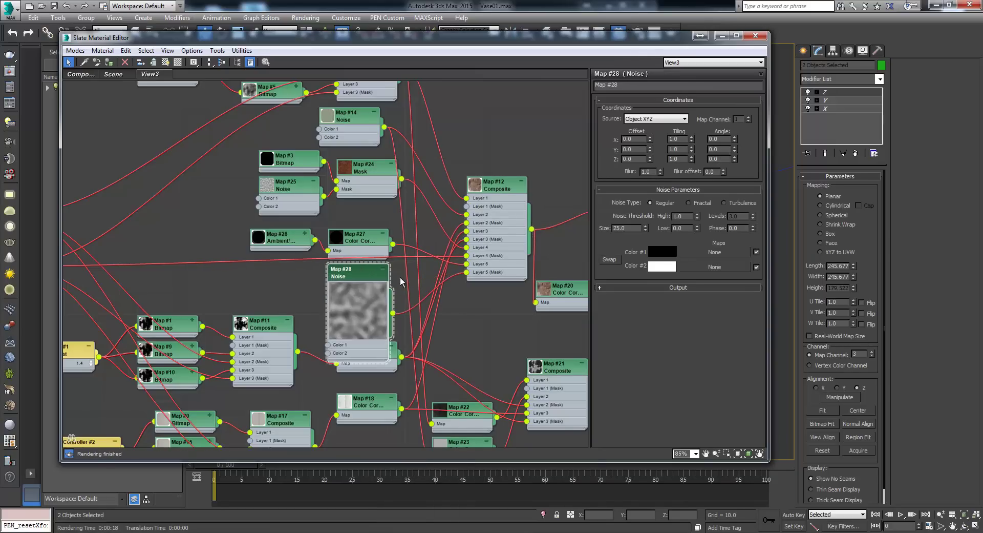
- Set the Noise map to Turbulence with size 10.5, high threshold 0.52, low threshold 0.07 and levels 1.3
scroll(397, 300, "up", 3)
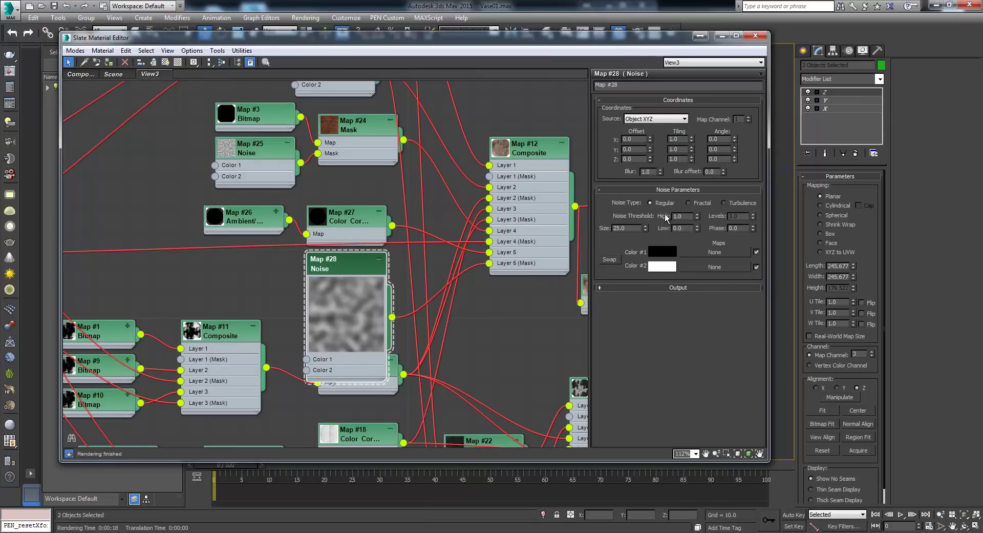
left_click_drag(646, 227, 647, 305)
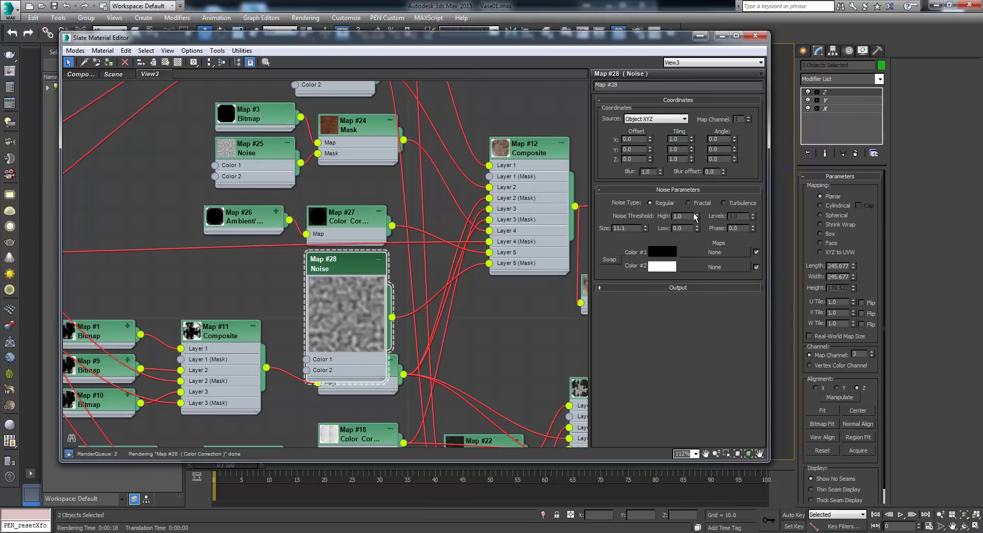
mouse_move(697, 217)
left_mouse_down()
mouse_move(696, 244)
mouse_move(699, 209)
mouse_move(699, 223)
left_mouse_up()
left_click(723, 203)
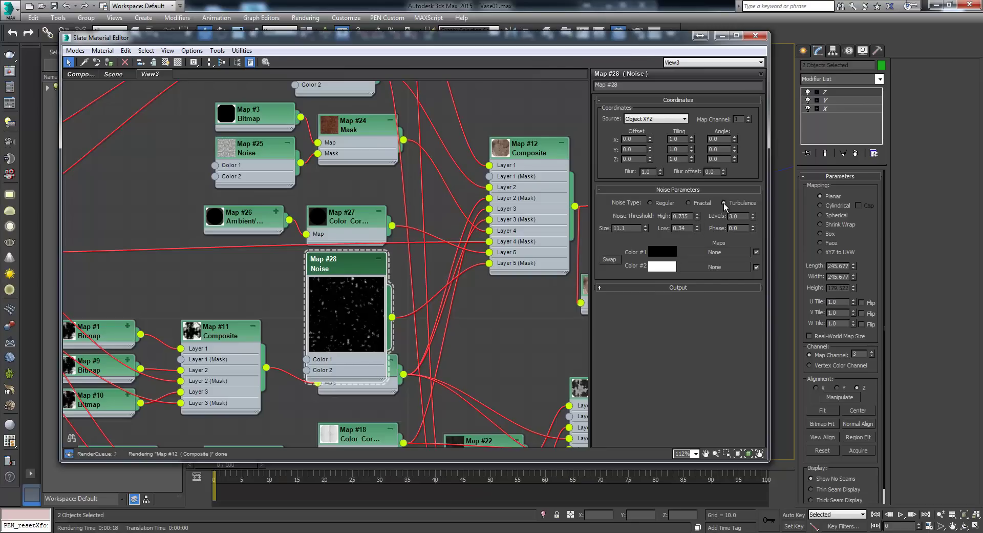
left_click_drag(698, 228, 696, 232)
left_click(697, 230)
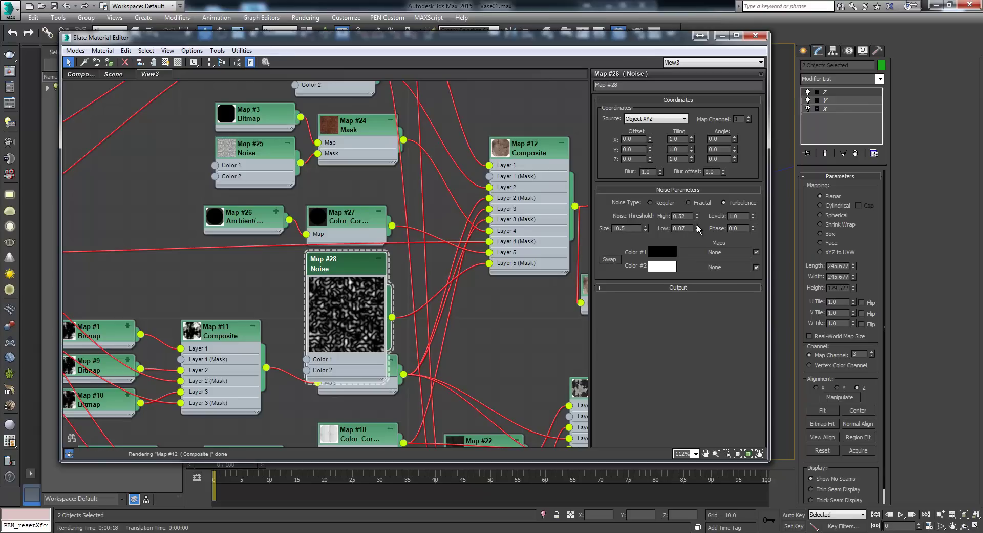
left_click_drag(753, 216, 753, 214)
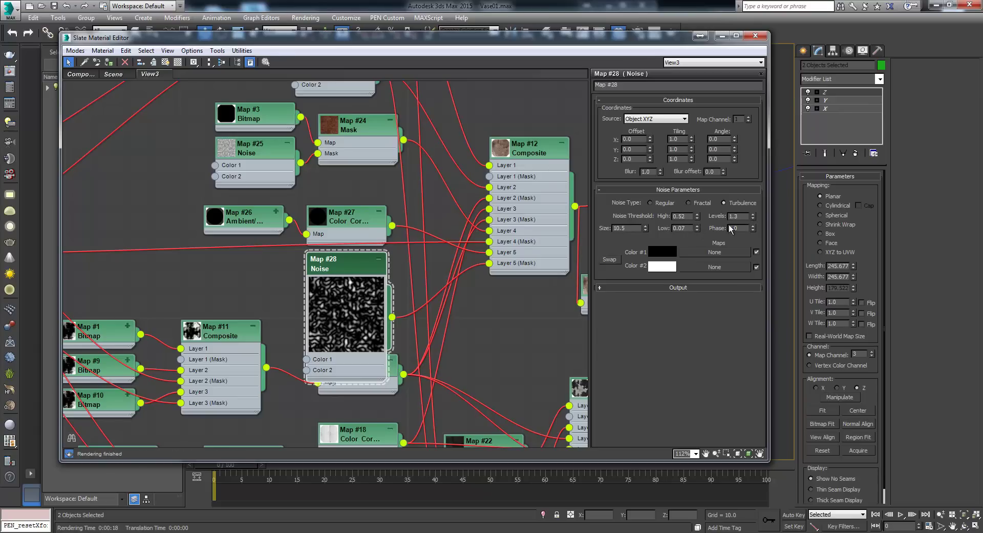
- Test render the masked layer, then connect the Noise map directly to the material's Diffuse Color Map and render its pattern alone
key("shift+q")
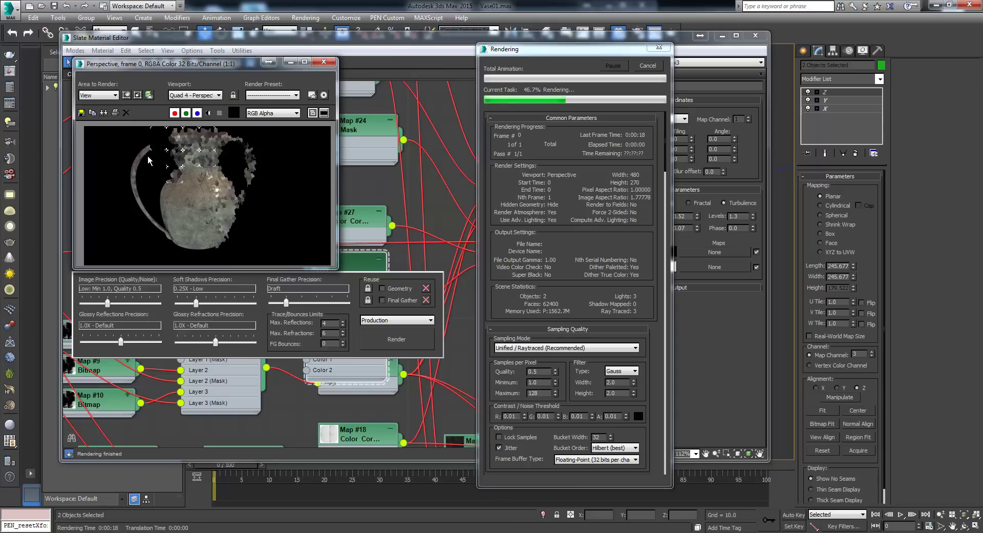
left_click(648, 67)
middle_click_drag(435, 161, 274, 326)
left_click_drag(272, 327, 456, 238)
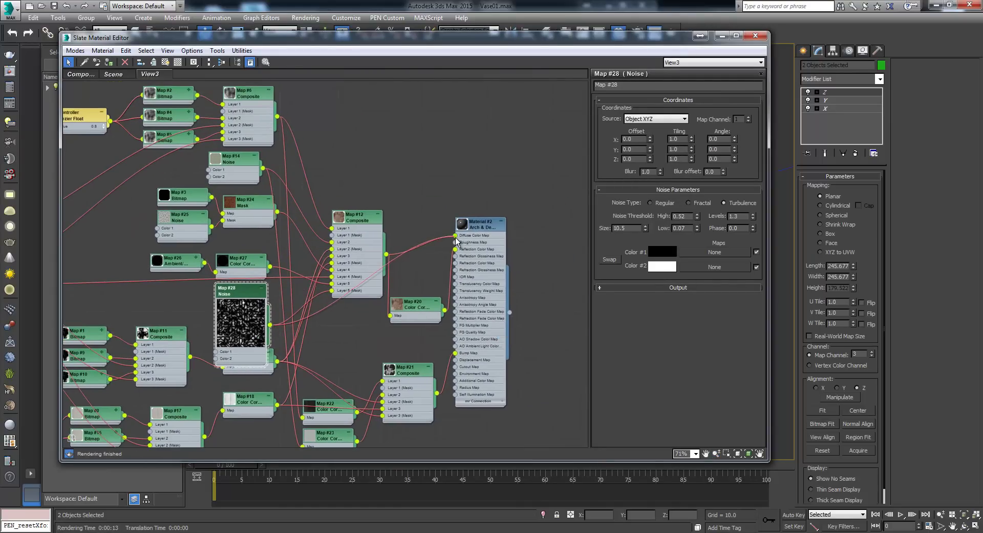
key("shift+q")
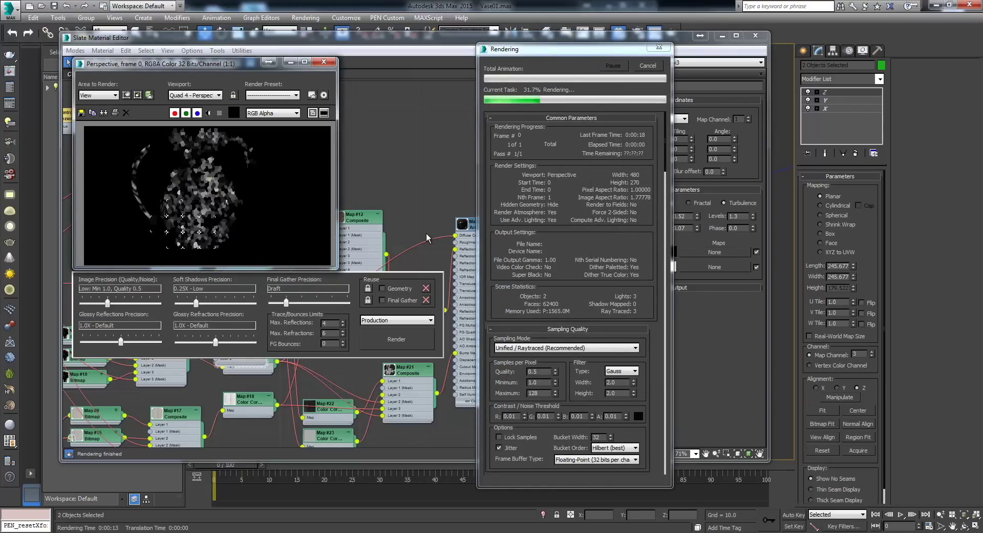
left_click(651, 69)
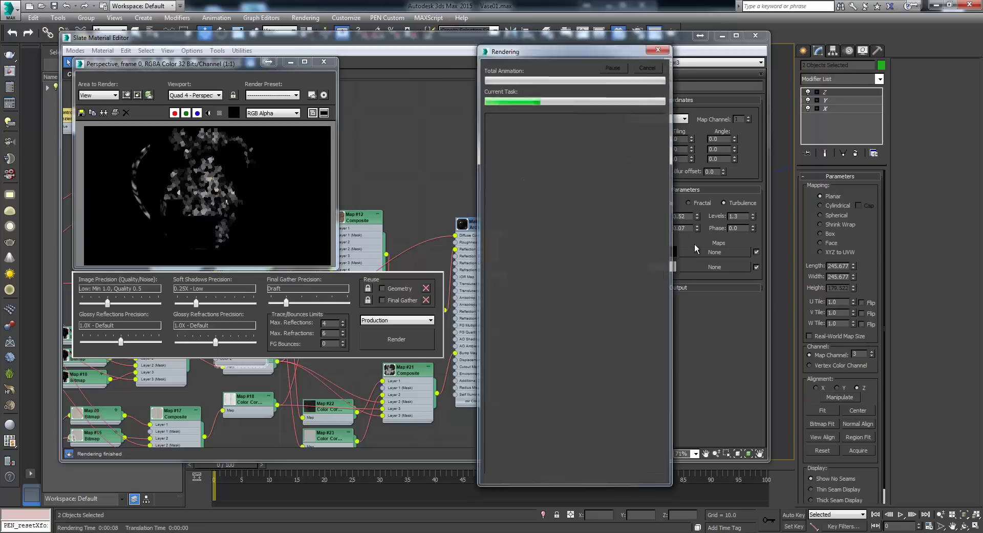
- Delete the Noise map and connect a new Cellular map to the Map #12 Composite's Layer 5 mask, placed below the Color Correction node
middle_click_drag(383, 203, 446, 166)
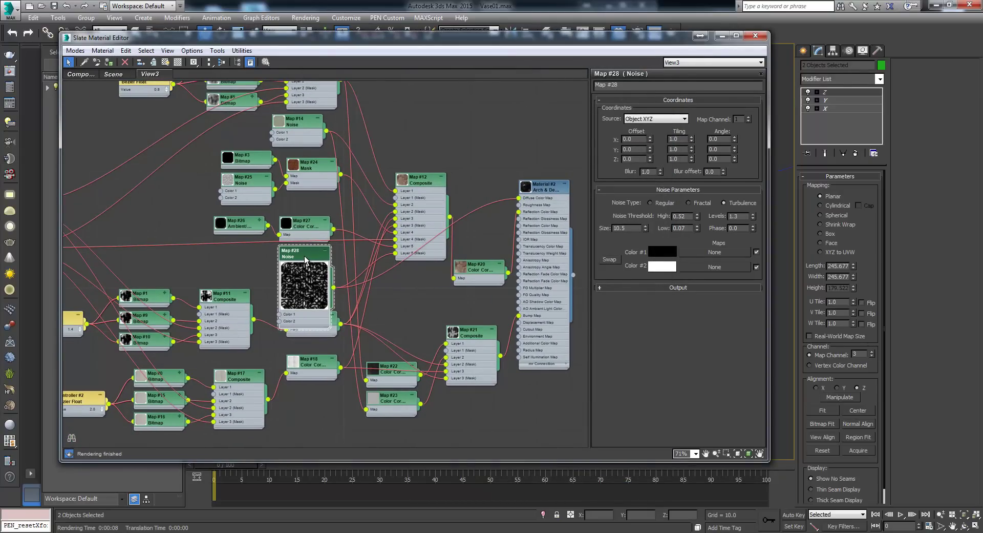
key("Delete")
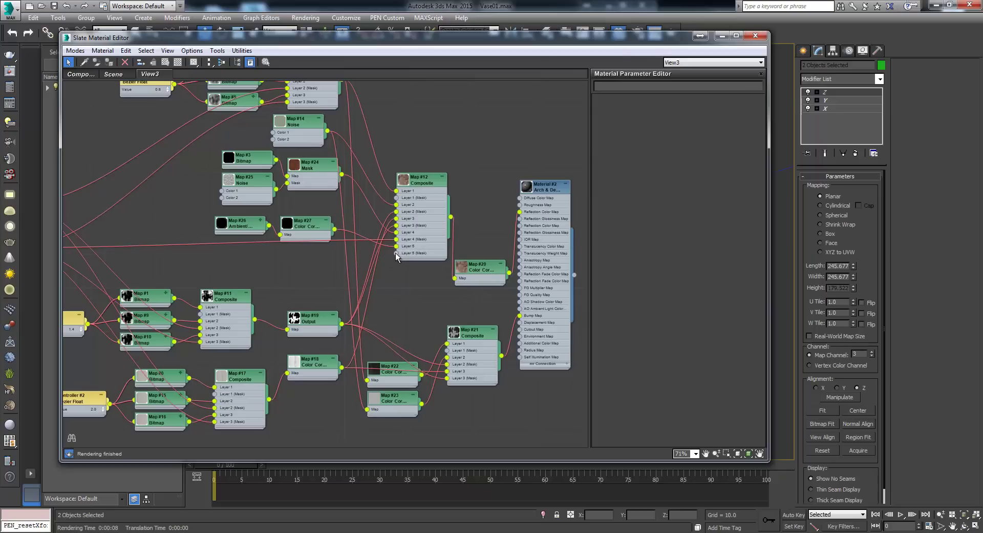
left_click_drag(395, 253, 292, 271)
mouse_move(322, 275)
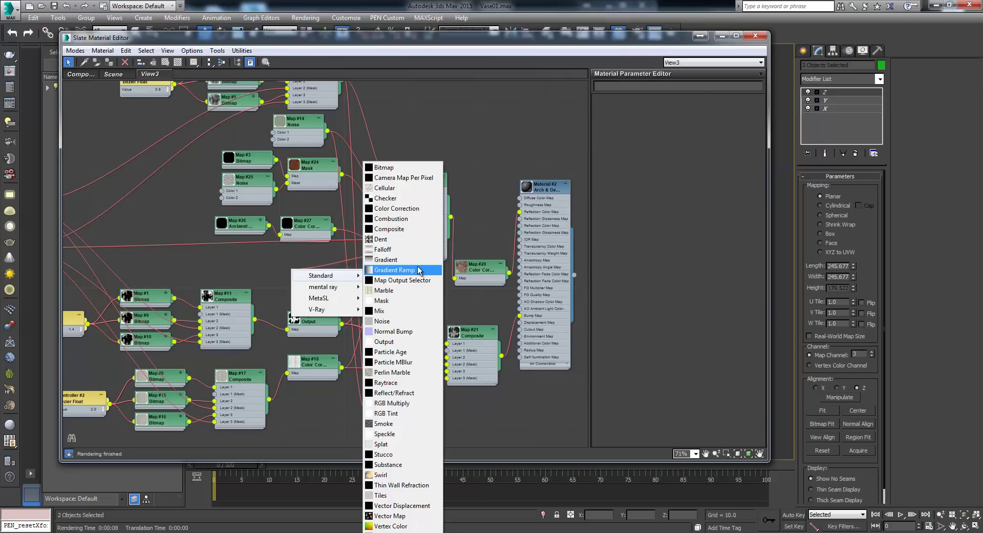
left_click(402, 188)
left_click_drag(296, 266, 315, 260)
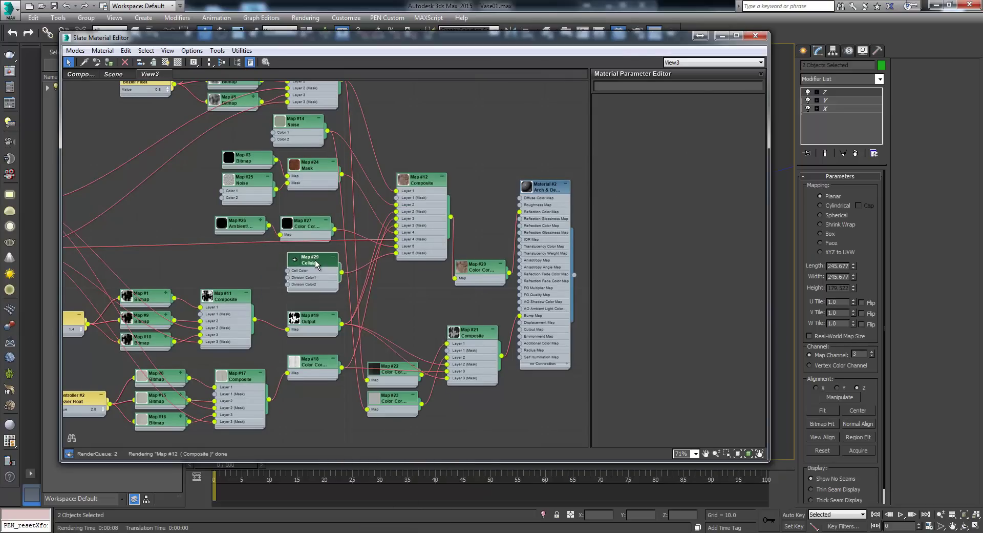
- Set the Cellular map's cell type to Chips with size 7.1 and enlarge its node preview
double_click(315, 261)
left_click_drag(629, 219, 633, 278)
left_click(364, 252)
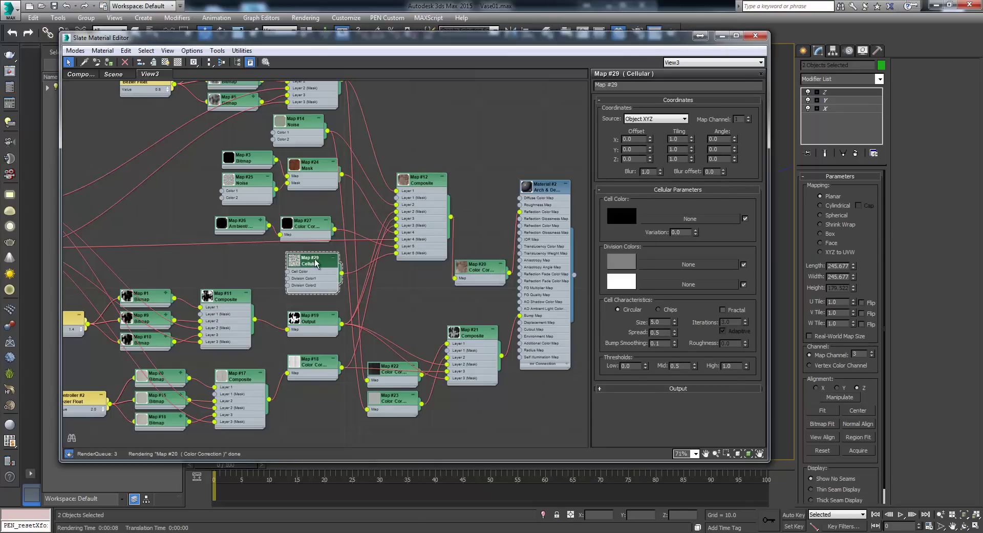
double_click(295, 260)
middle_click_drag(330, 279, 350, 415, "ctrl+alt")
scroll(350, 416, "up", 3)
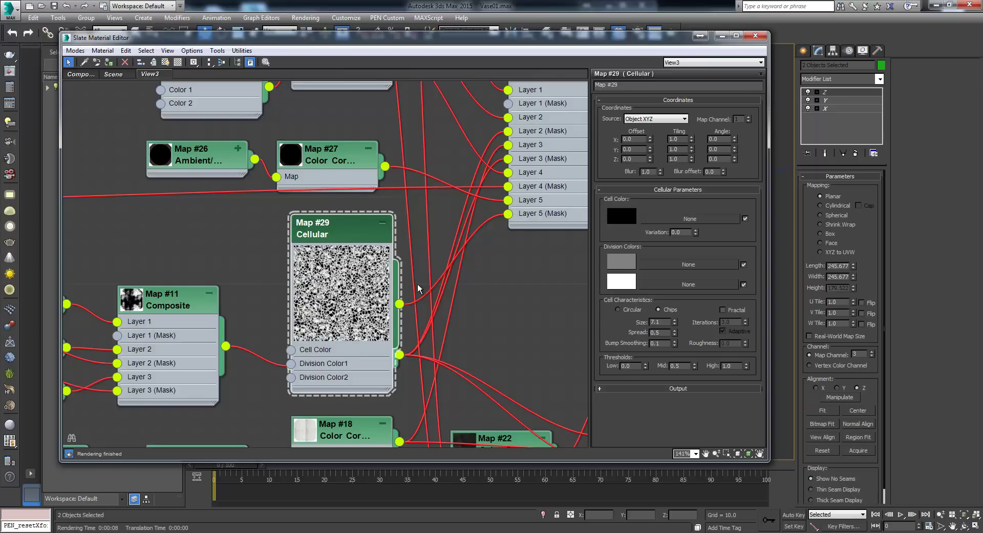
- Connect the Cellular map directly to the material's Diffuse Color Map and render its pattern alone on the vase
middle_click_drag(461, 251, 323, 271)
scroll(323, 271, "down", 1)
scroll(267, 328, "down", 1)
left_click_drag(268, 319, 554, 158)
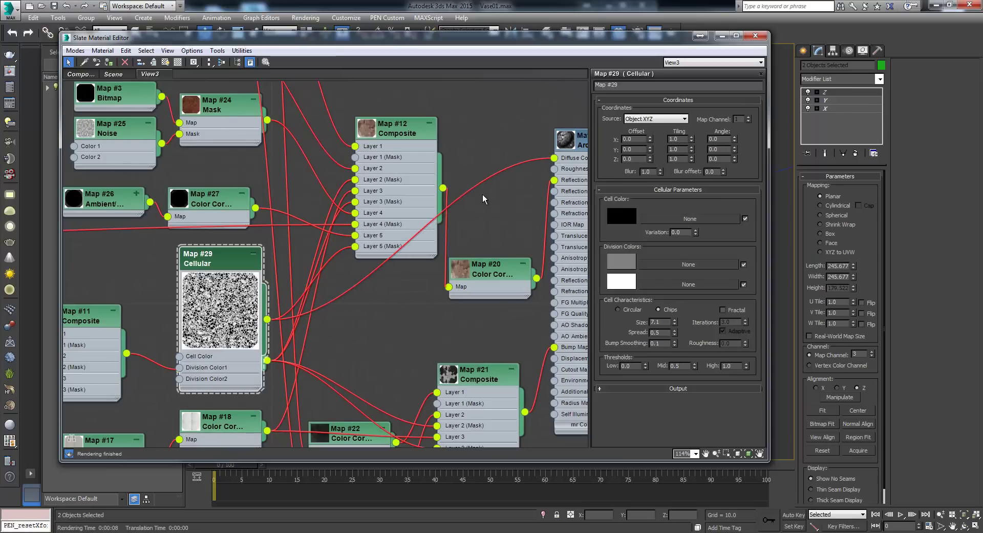
key("shift+q")
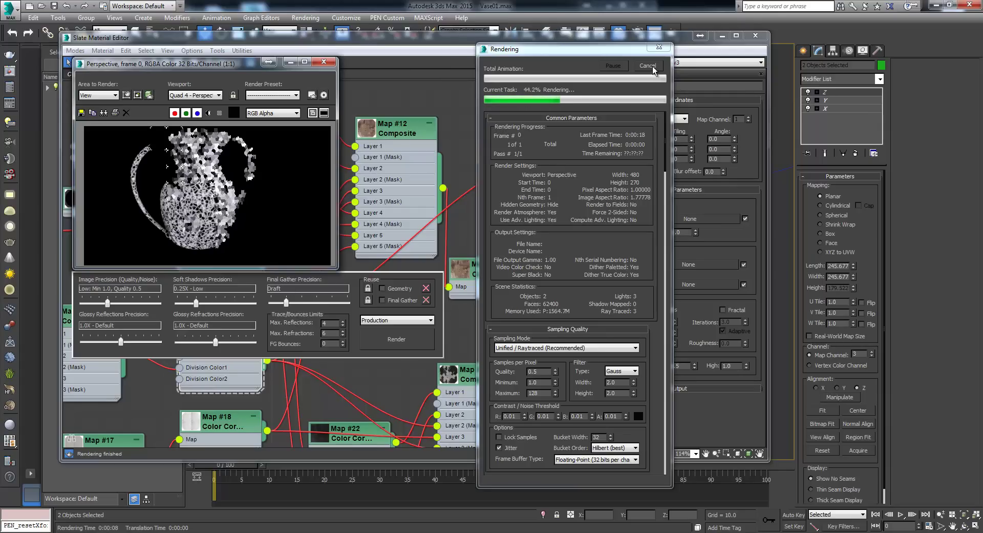
- Reconnect the Map #12 Composite to the material's Diffuse Color Map and render a close perspective view of the vase's neck
left_click_drag(443, 190, 557, 161)
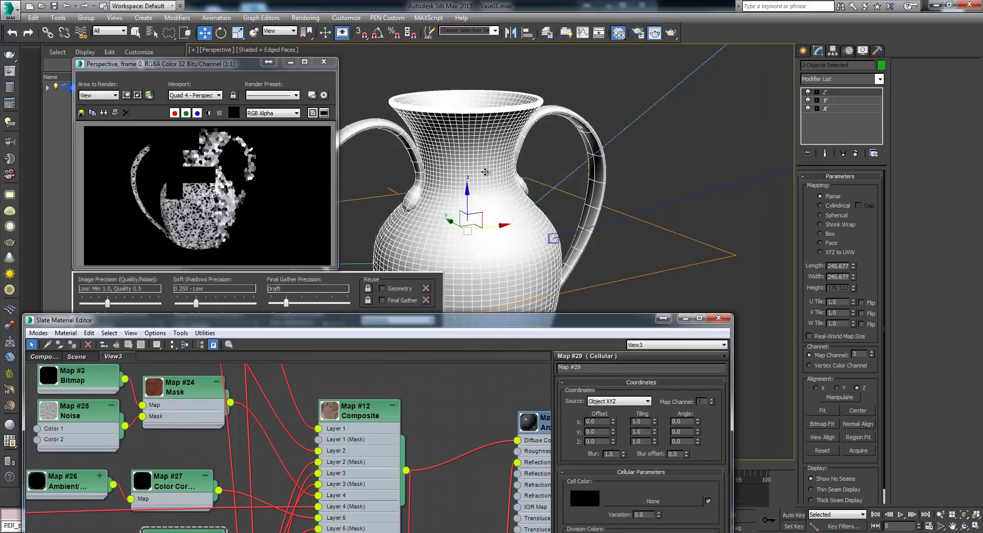
middle_click(486, 175)
key("shift+f")
middle_click_drag(499, 188, 486, 261)
scroll(473, 196, "up", 2)
scroll(472, 196, "up", 3)
middle_click_drag(473, 196, 487, 202, "alt")
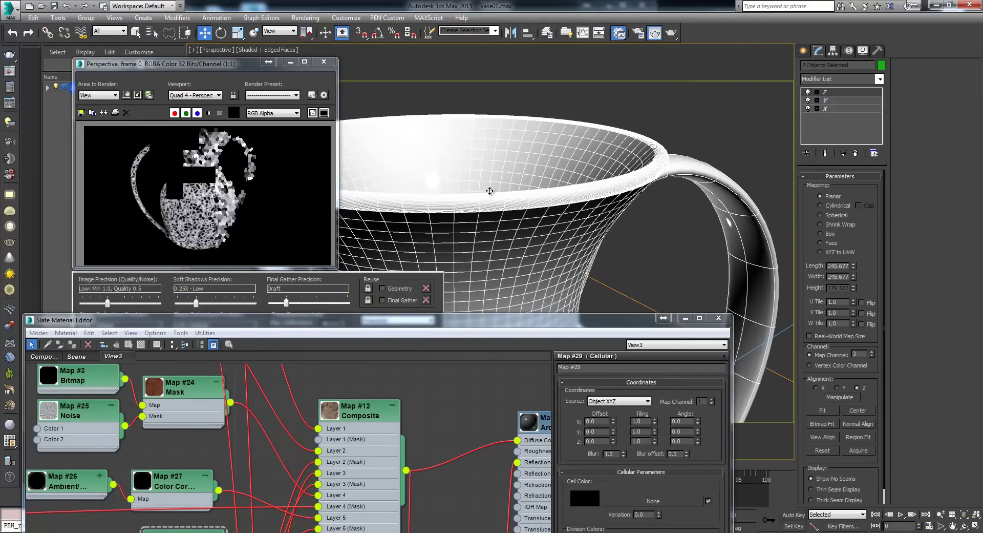
key("shift+q")
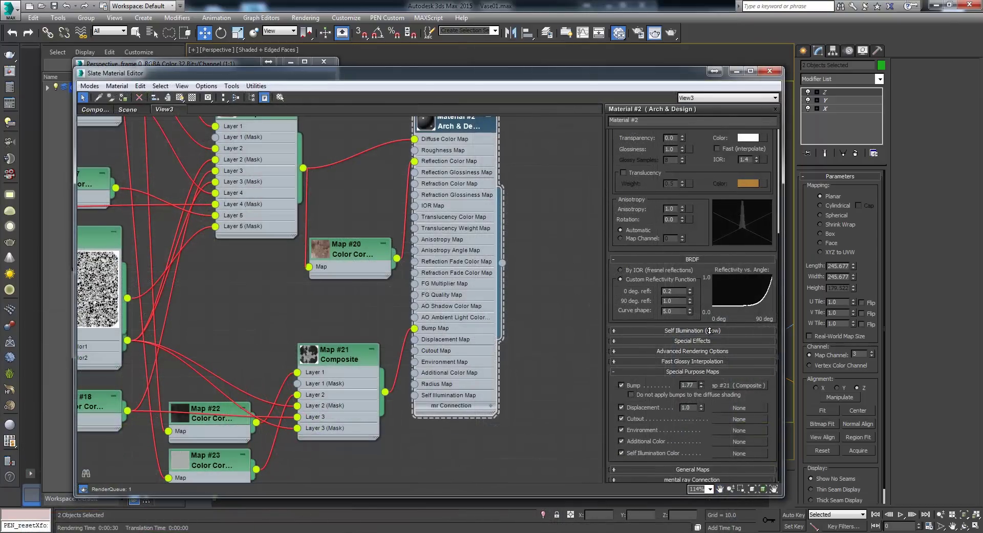
- Set the Arch & Design material's bump amount to 1.89 and test render the close-up
key("shift+q")
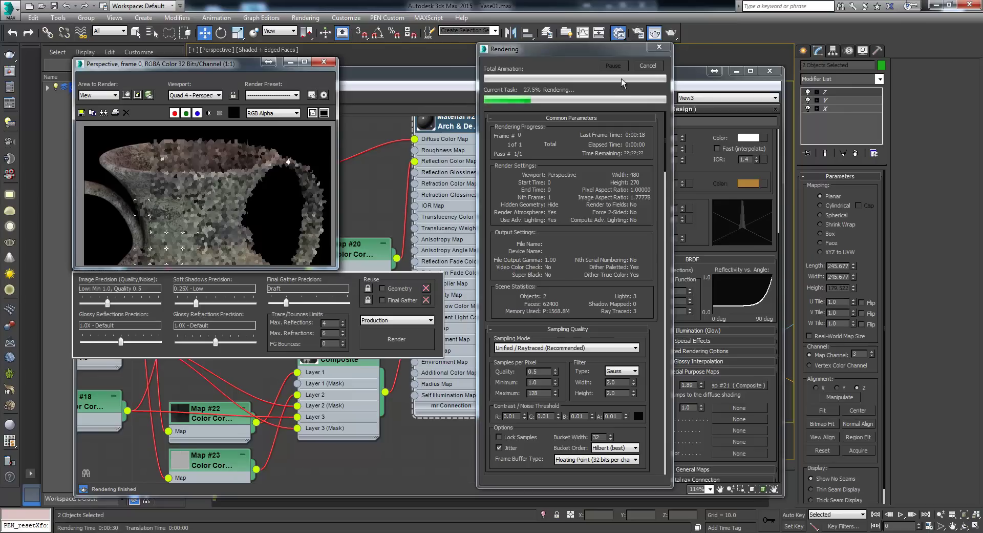
key("Escape")
left_click(322, 64)
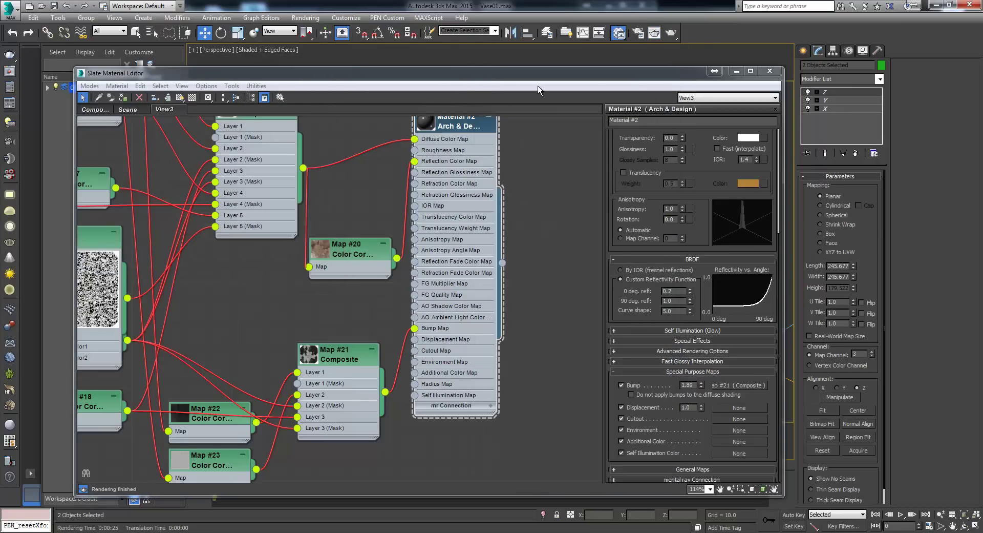
- Close the material editor, switch to the camera view and render the whole vase
left_click(770, 71)
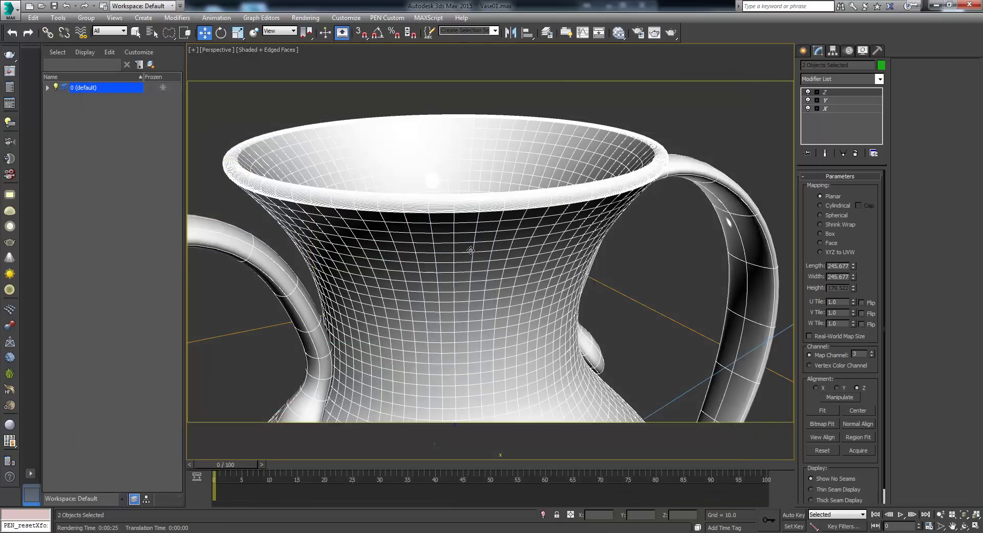
key("c")
key("shift+q")
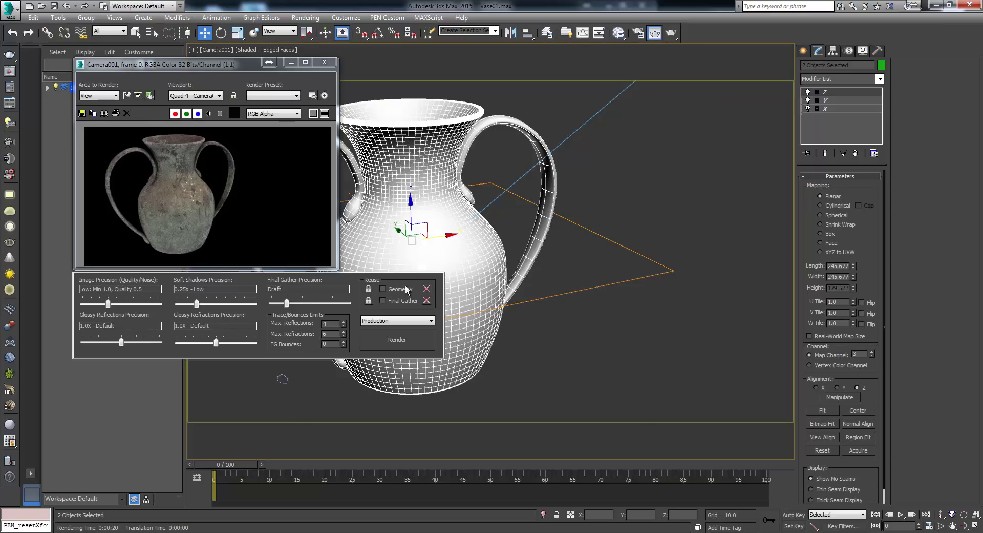
- Reopen the material editor and set Layer 5's opacity to 83 in the Map #12 Composite
left_click(560, 112)
key("m")
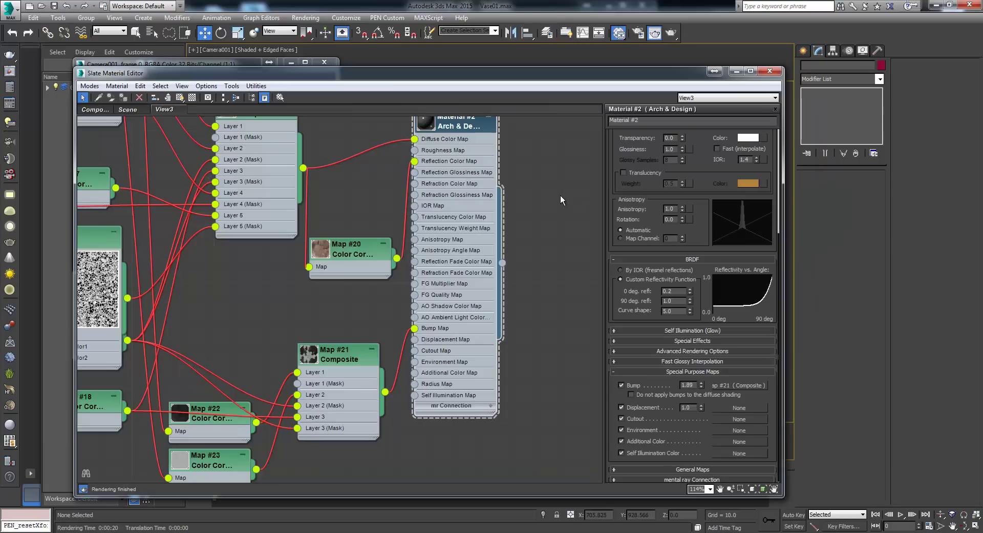
middle_click_drag(545, 165, 551, 196)
double_click(264, 146)
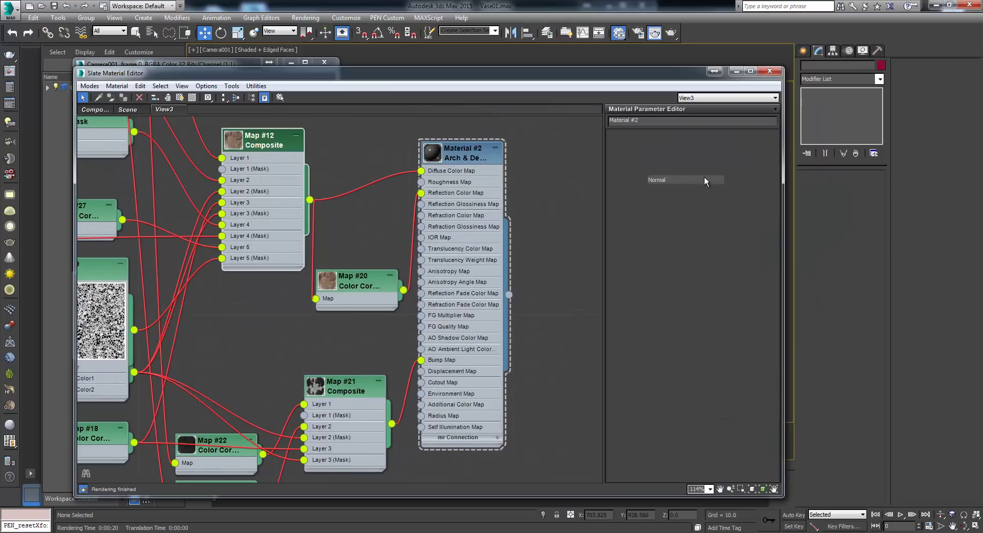
left_click_drag(730, 169, 731, 155)
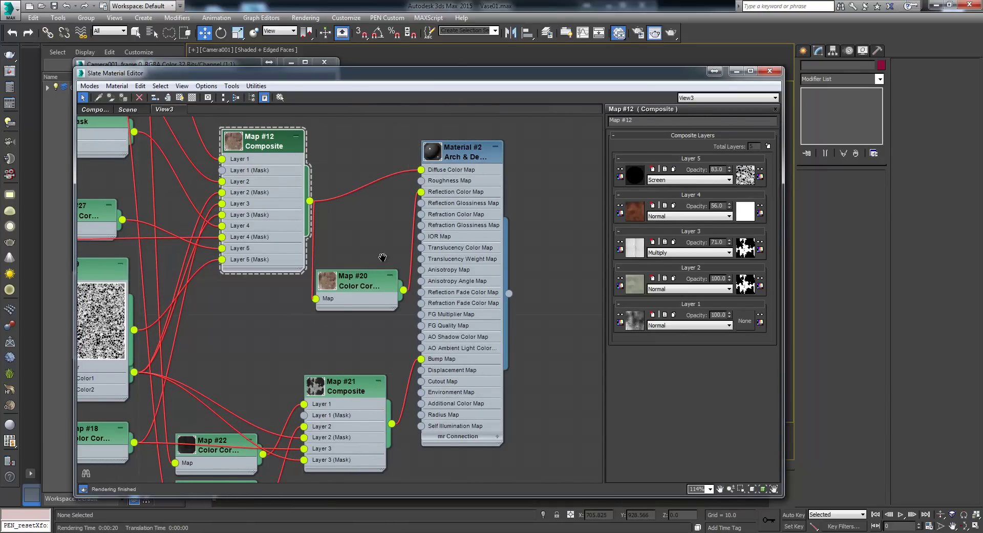
- Collapse the Cellular map's enlarged preview, review the complete node network and close the material editor
middle_click_drag(382, 132, 419, 134)
scroll(419, 134, "down", 1)
scroll(419, 134, "down", 2)
middle_click_drag(197, 297, 306, 276)
double_click(298, 277)
scroll(404, 289, "down", 3)
middle_click_drag(468, 280, 550, 290)
middle_click_drag(432, 287, 386, 306)
scroll(430, 330, "up", 1)
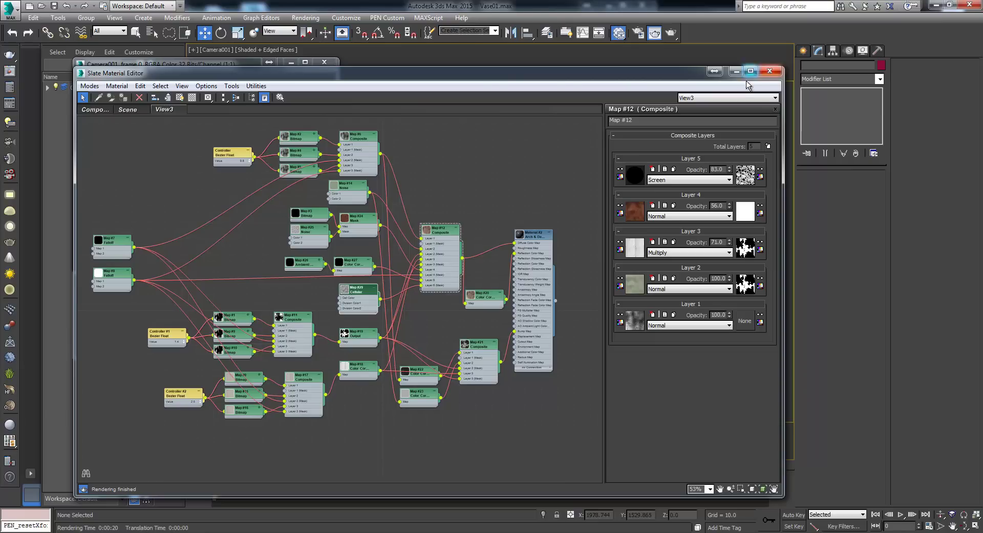
left_click(770, 71)
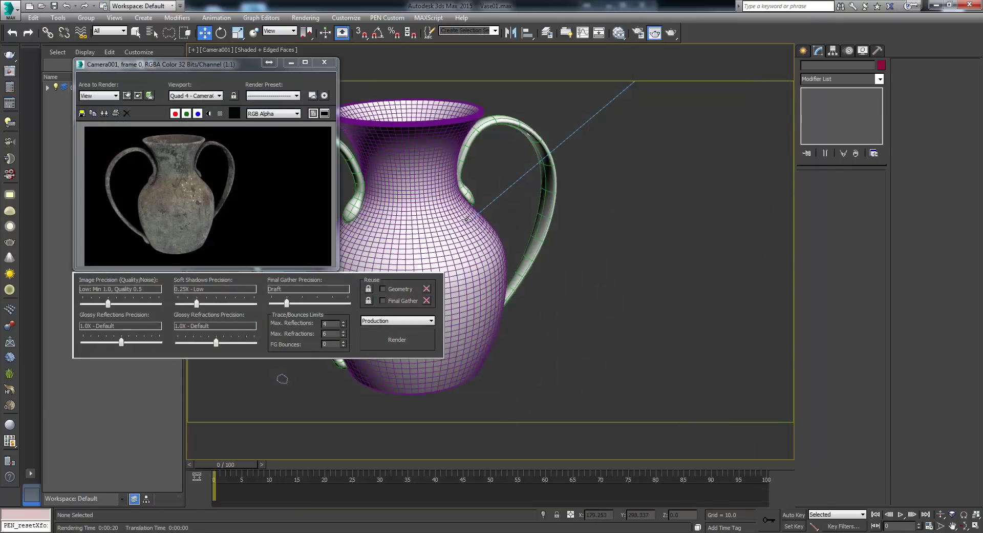
- Enable the vase body's Edit Spline and Edit Poly modifiers to restore its rings and spout, and render the camera view
left_click(470, 229)
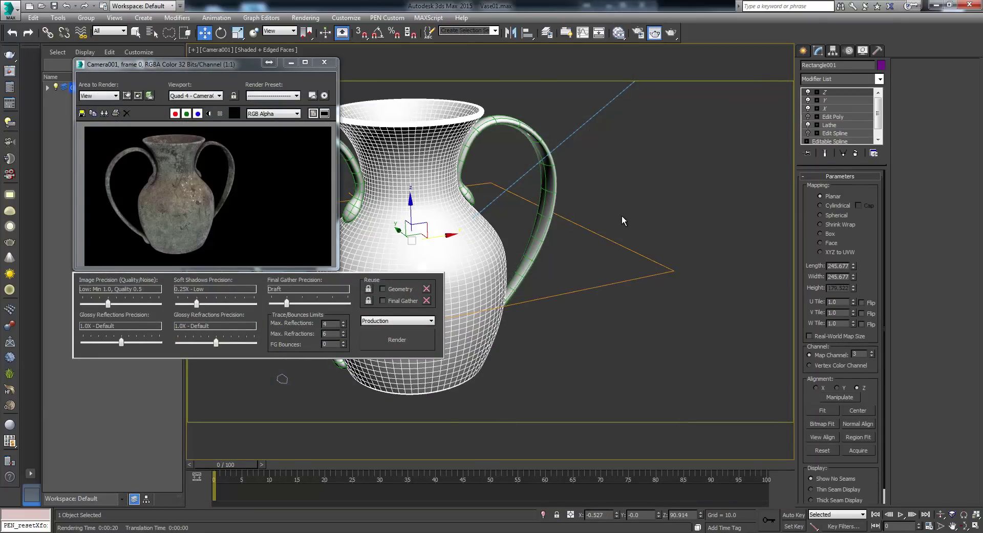
left_click_drag(812, 165, 812, 175)
left_click(808, 133)
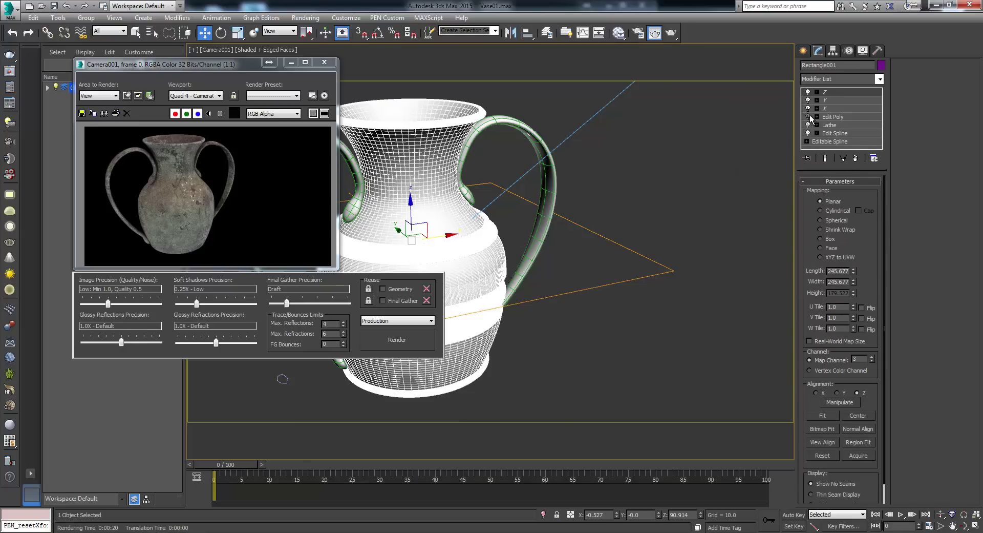
left_click(639, 163)
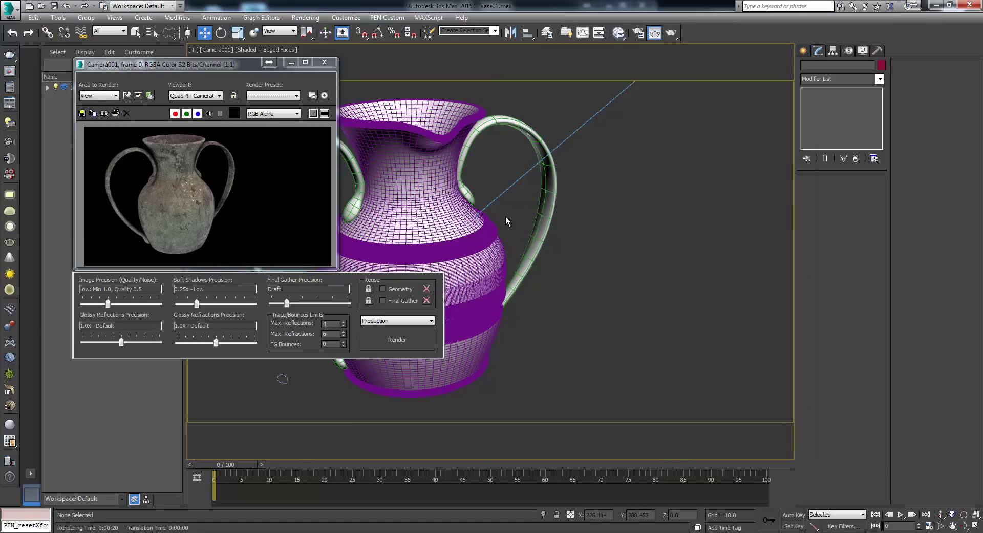
key("shift+q")
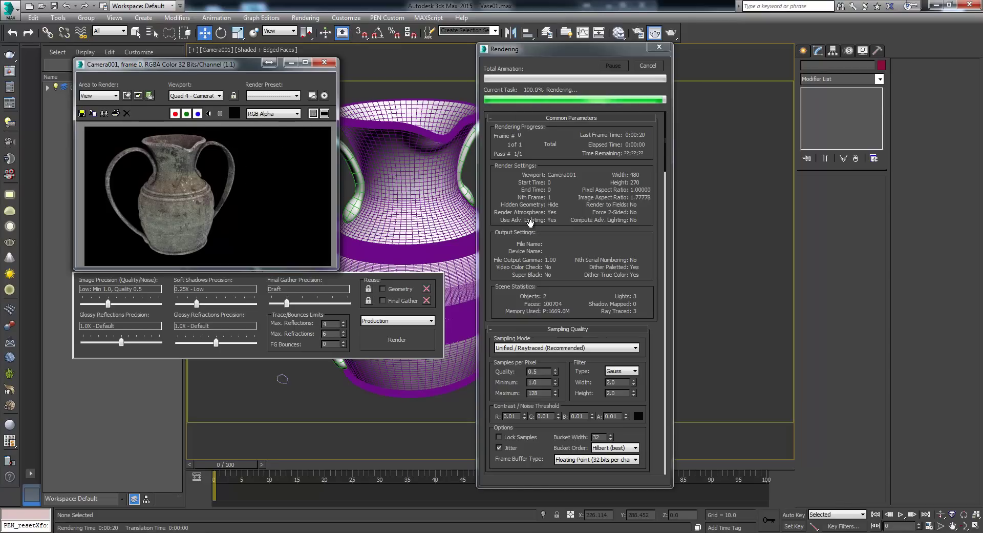
left_click(323, 62)
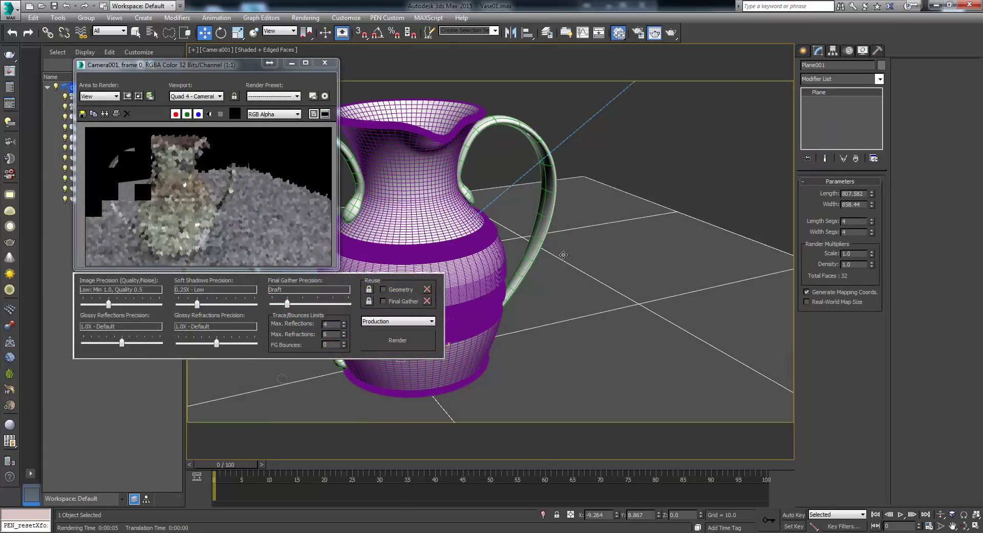
- Open the parameters of the ground plane's Matte/Shadow/Reflection material, Material #25, in the material editor's Scene view
left_click(619, 32)
left_click(140, 108)
left_click_drag(277, 76, 263, 57)
double_click(310, 204)
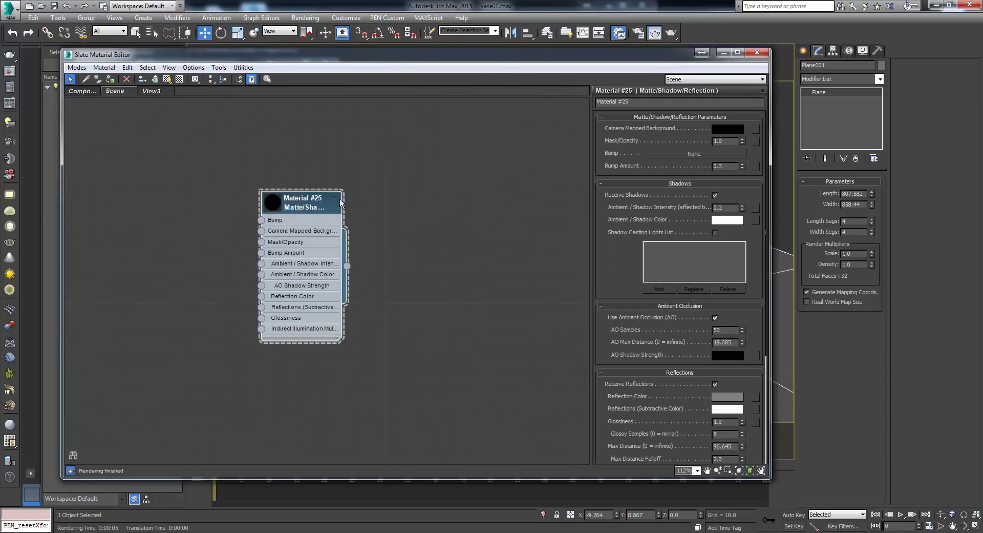
left_click_drag(339, 199, 407, 189)
left_click_drag(571, 281, 782, 332)
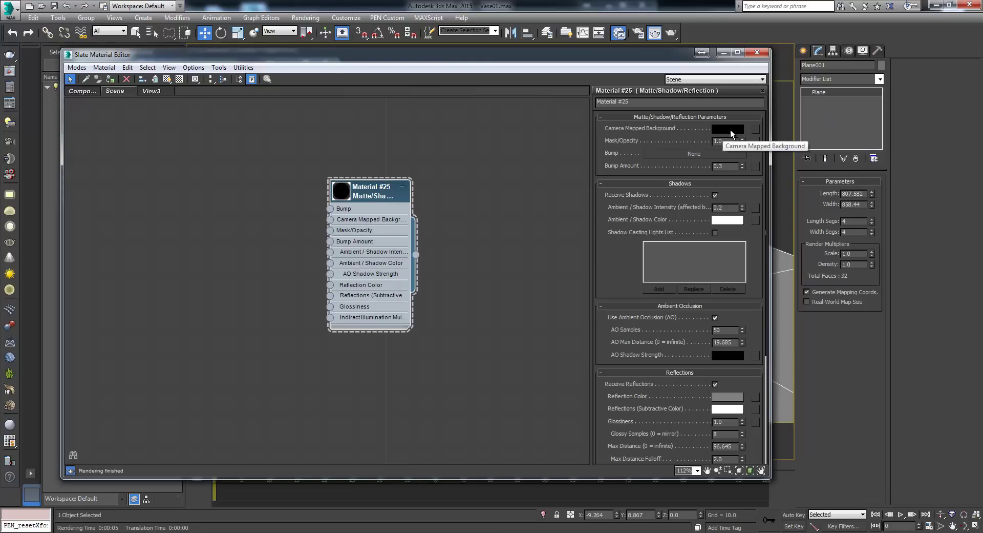
- Confirm black as the Matte/Shadow/Reflection material's Camera Mapped Background color and render the vase on the ground plane
left_click(733, 131)
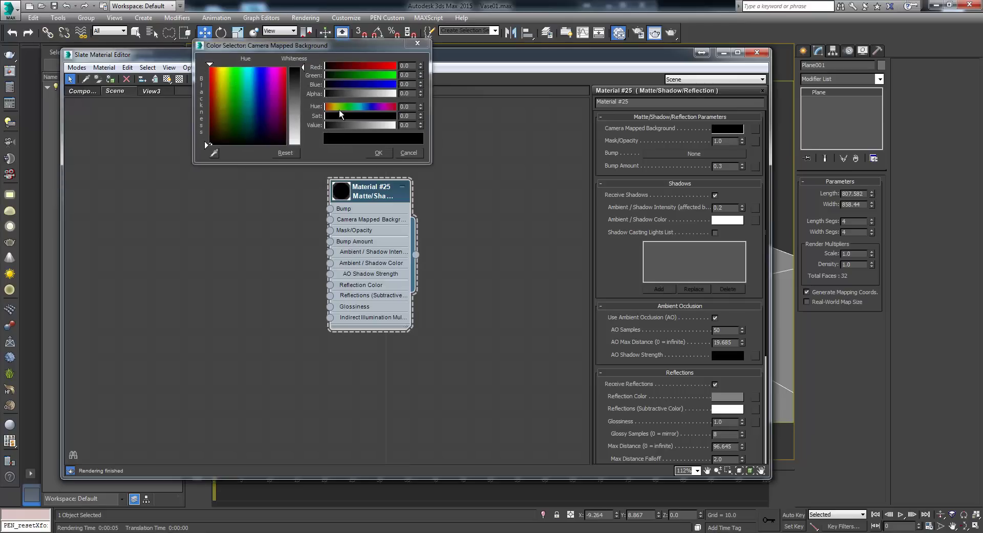
left_click(379, 153)
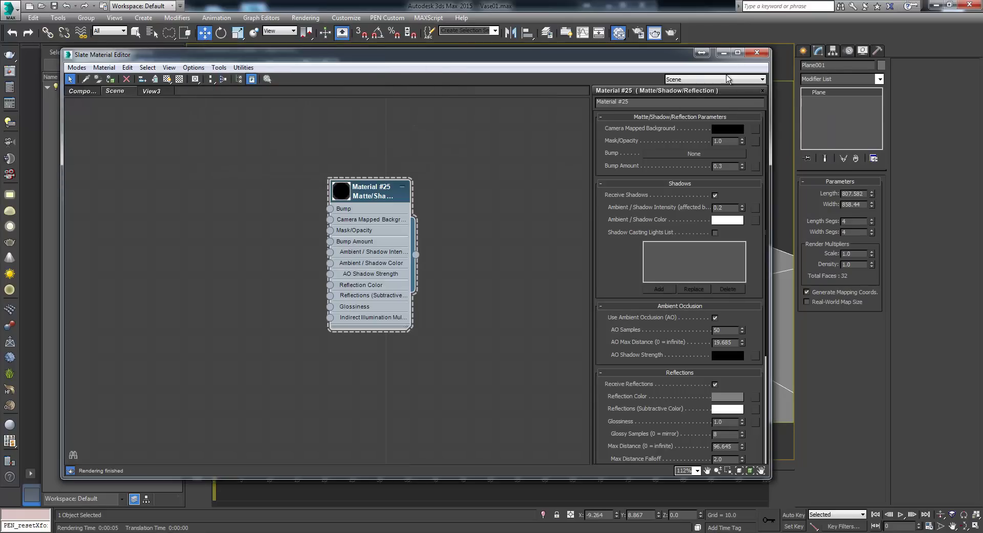
left_click(757, 53)
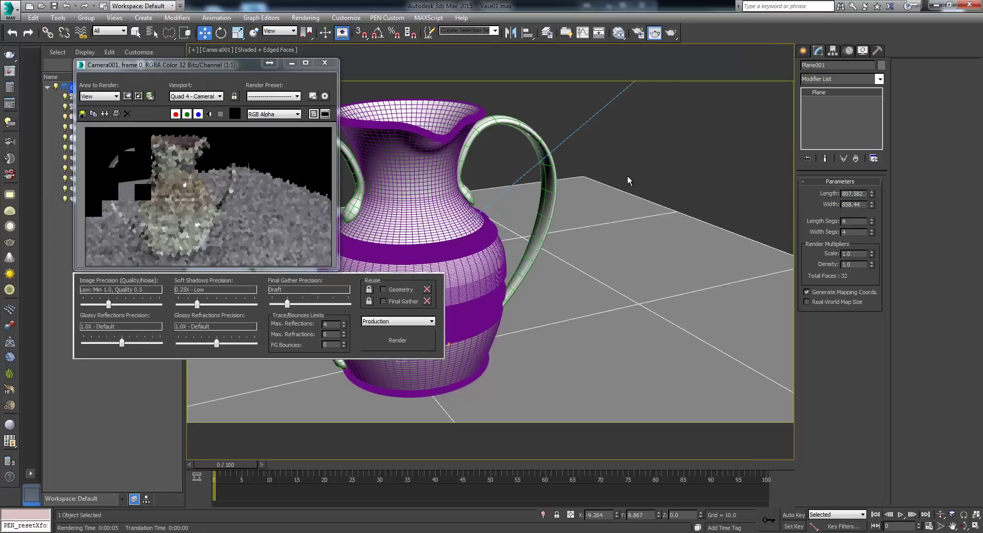
key("shift+q")
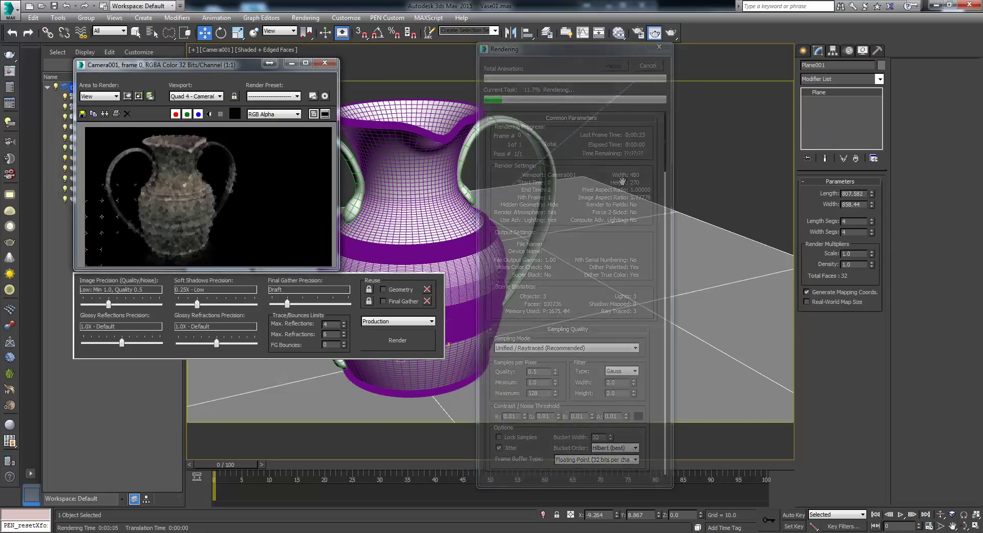
left_click_drag(251, 75, 279, 89)
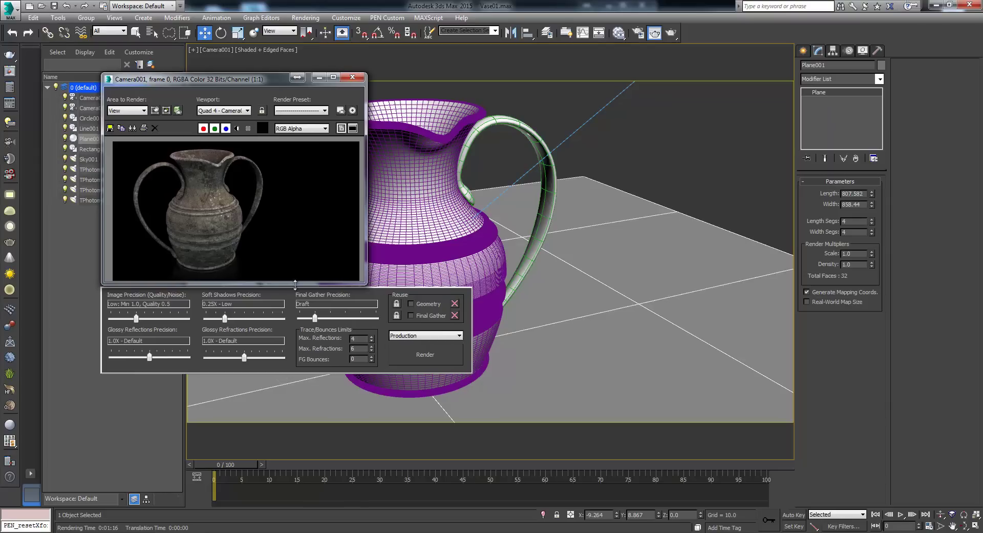